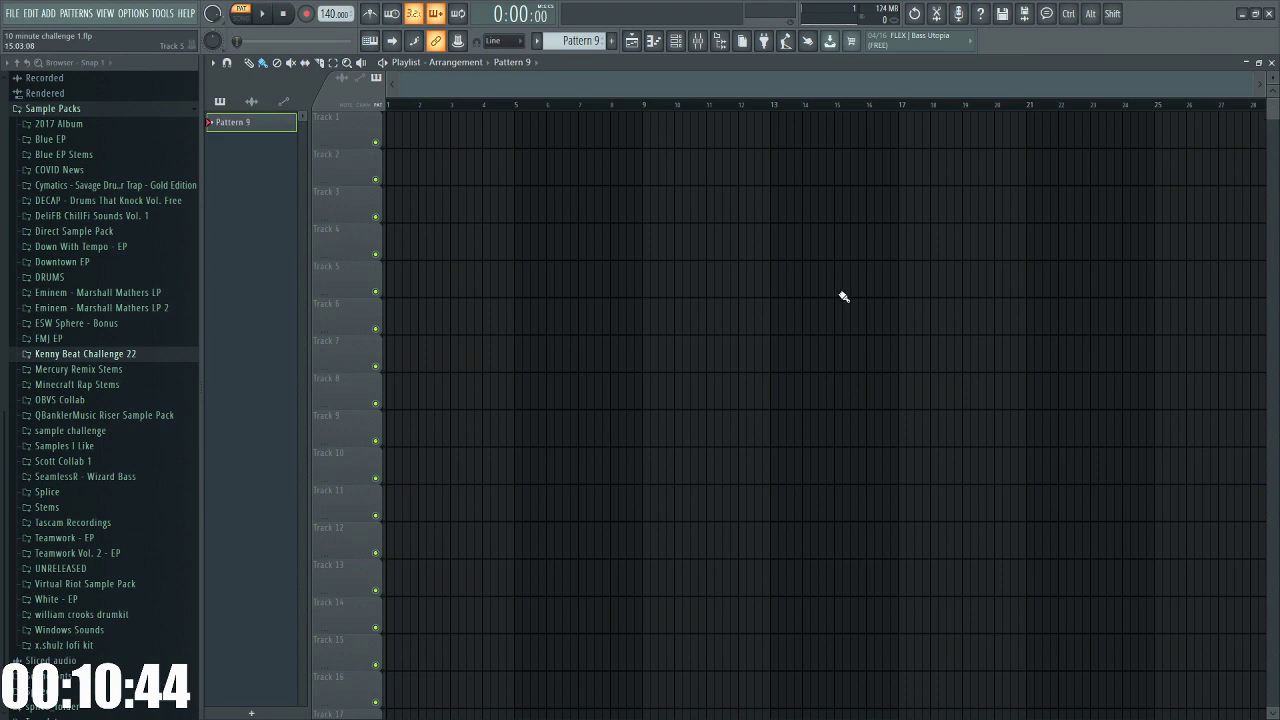
Set the project tempo to 150 BPM
scroll(138, 338, up, 5)
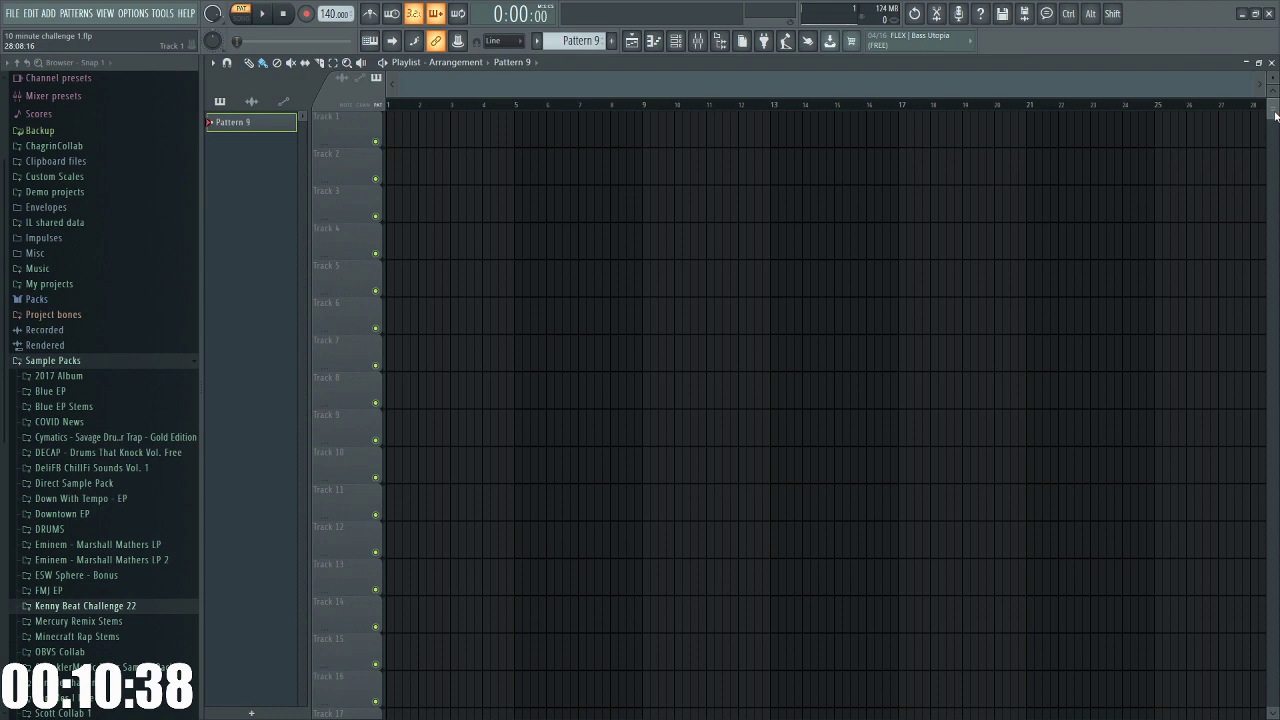
drag(1275, 117, 1275, 110)
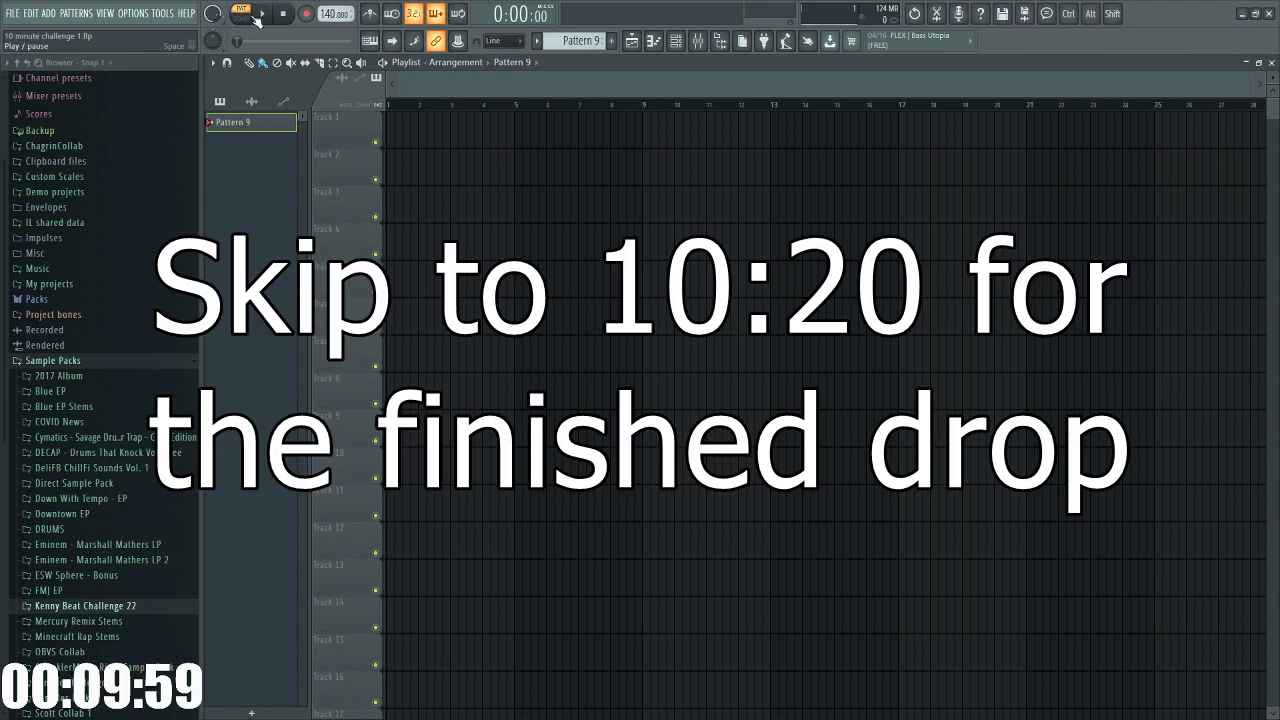
right_click(333, 14)
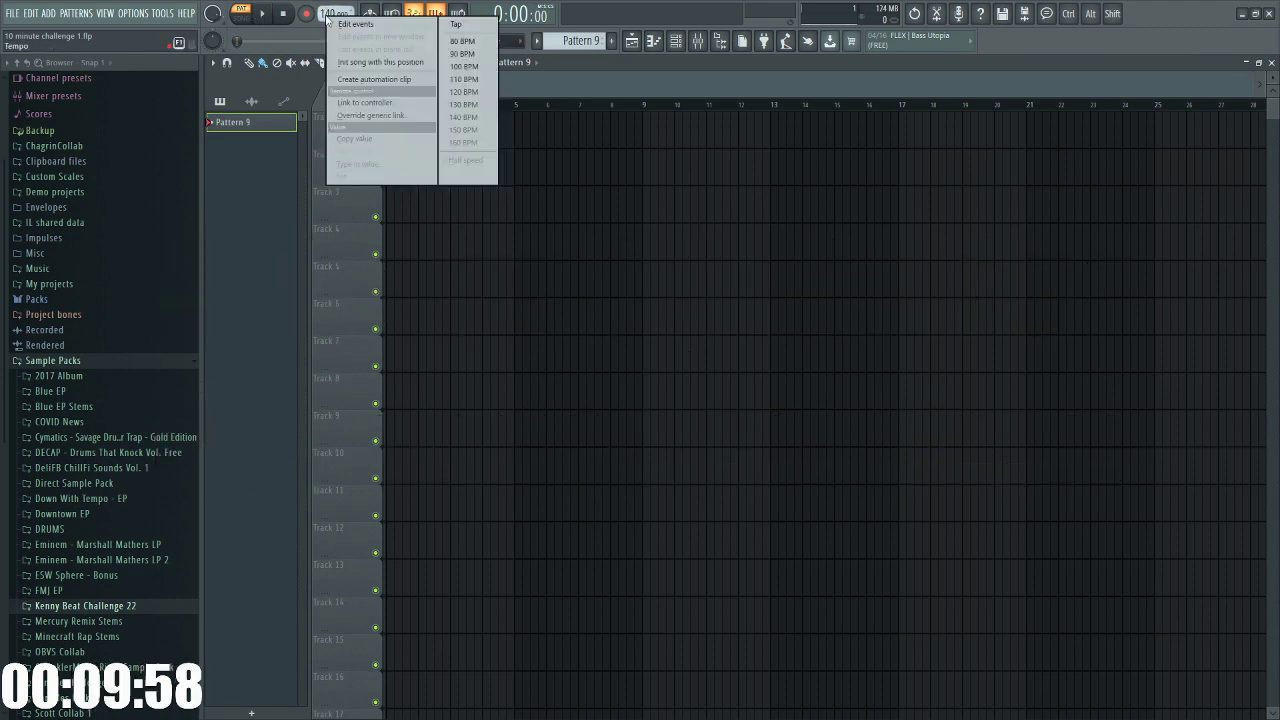
click(466, 130)
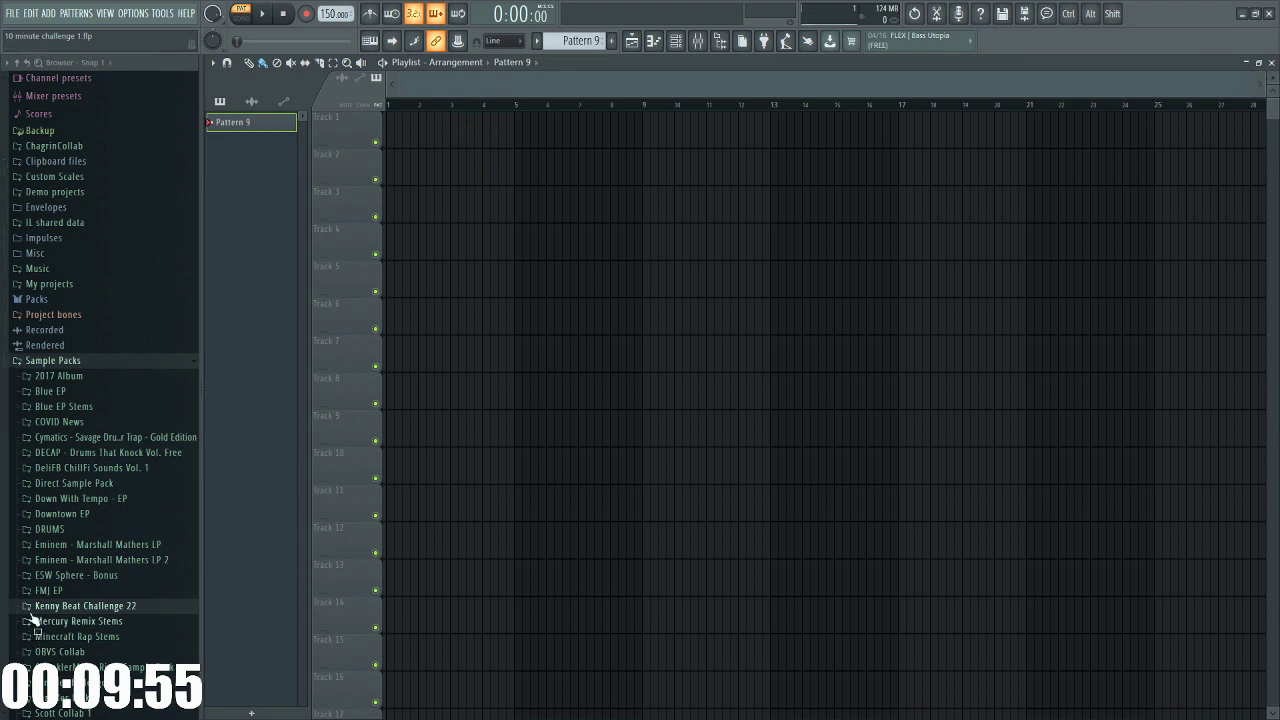
Browse the Splice samples to Decap - Drums That Knock Vol. 8 and open its DECAP_drum_one_shots folder
click(66, 531)
click(72, 530)
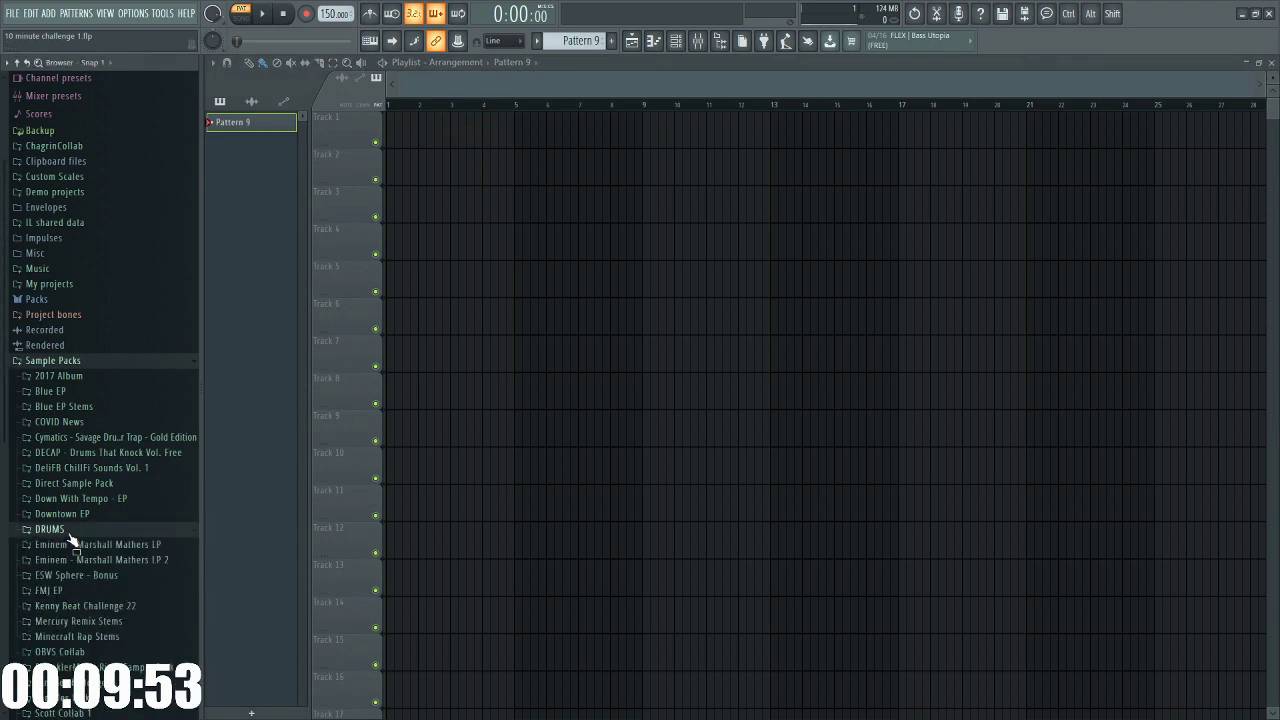
scroll(80, 530, down, 5)
click(62, 482)
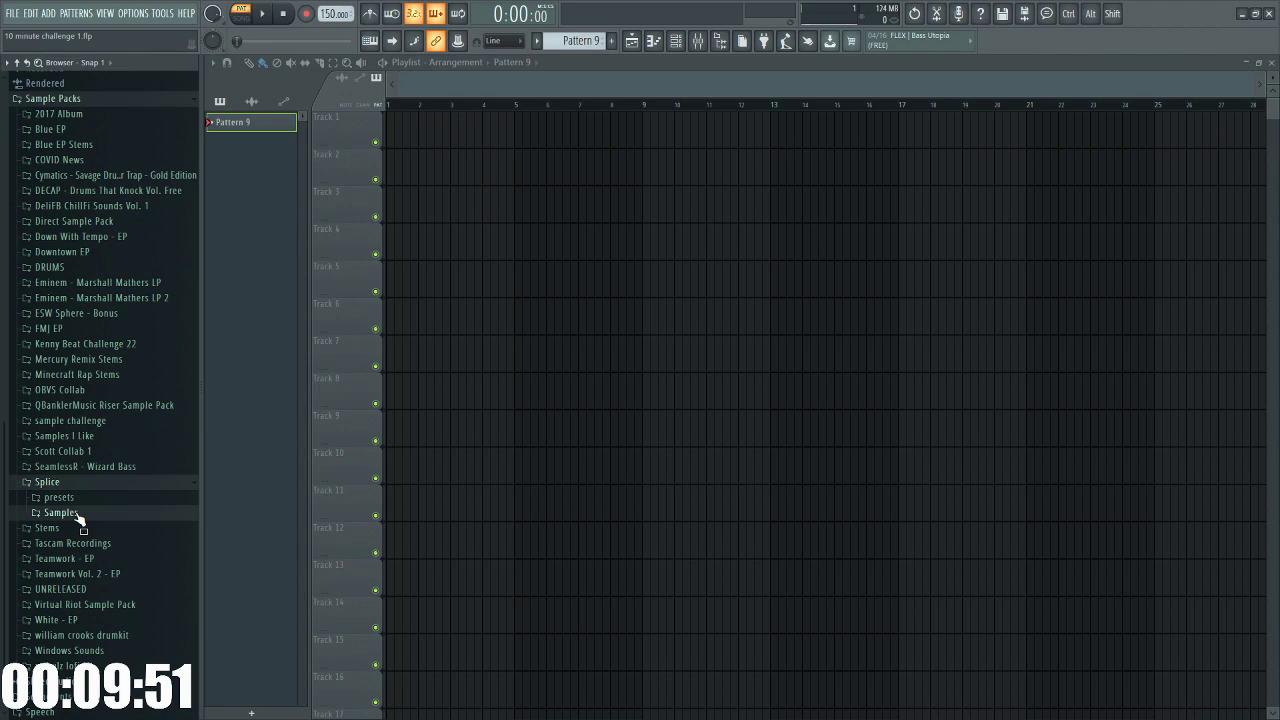
click(60, 512)
click(68, 530)
scroll(99, 545, down, 8)
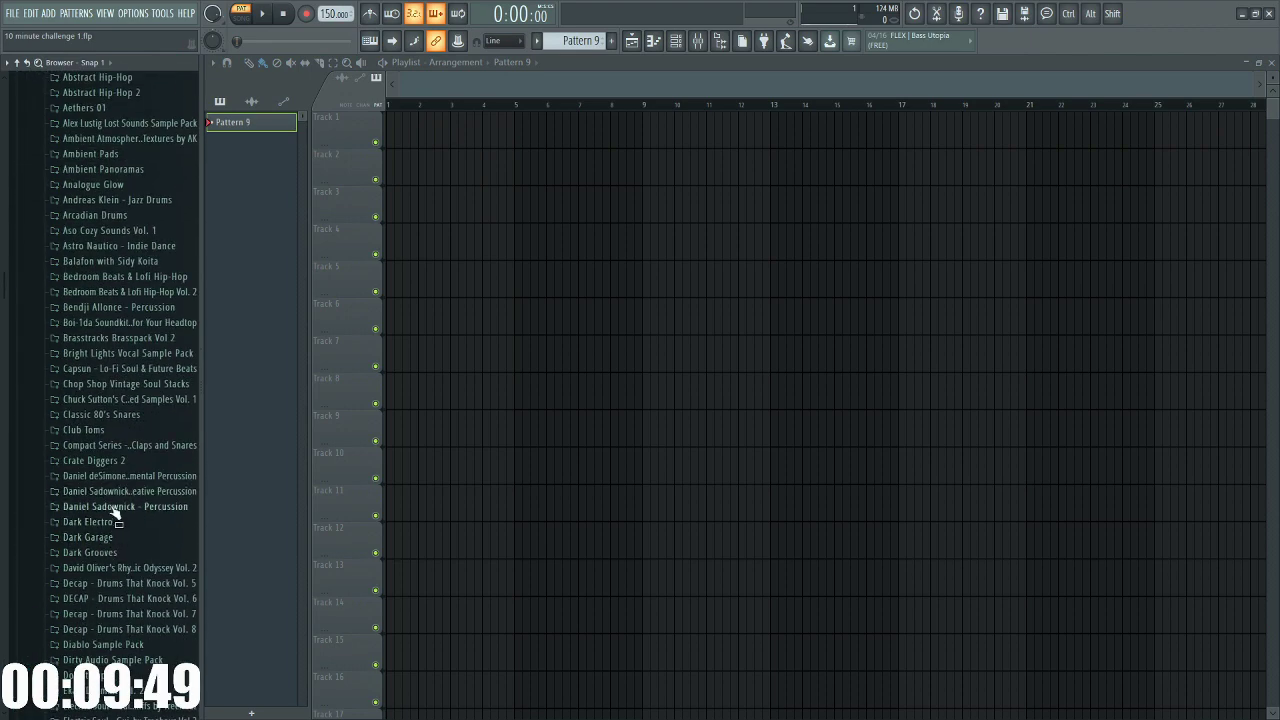
scroll(124, 634, down, 2)
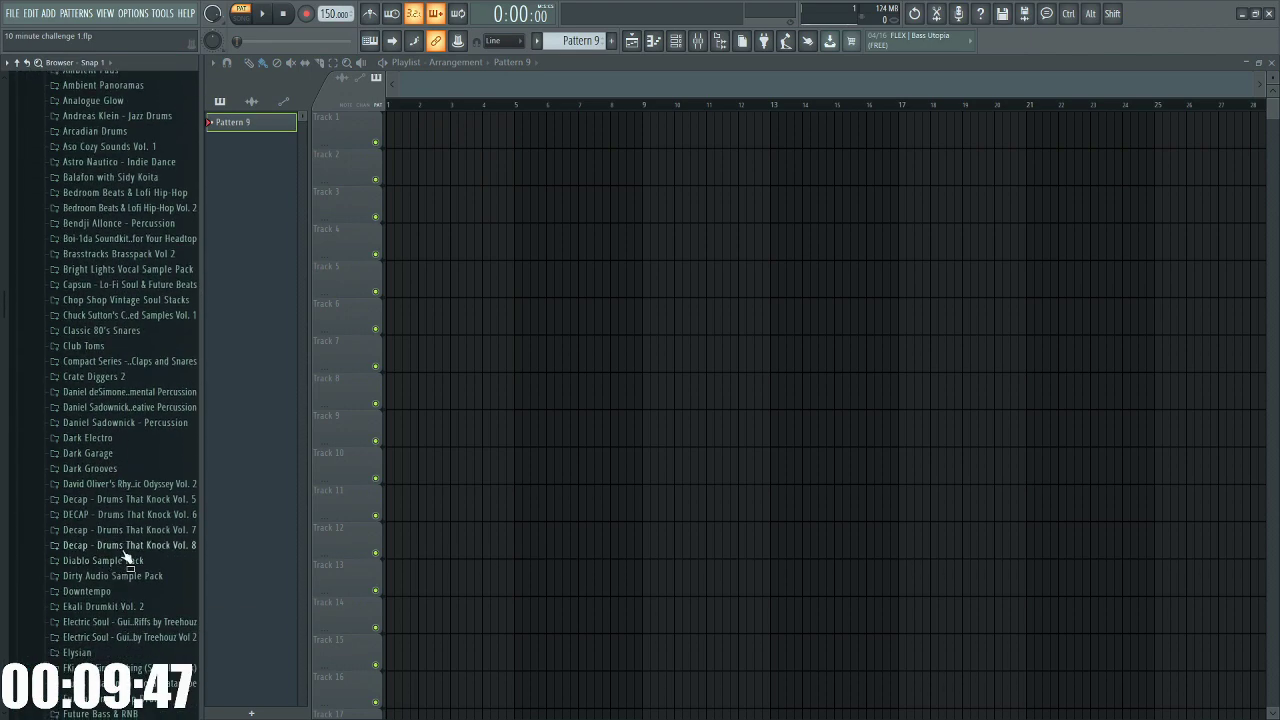
click(127, 546)
click(118, 561)
click(112, 576)
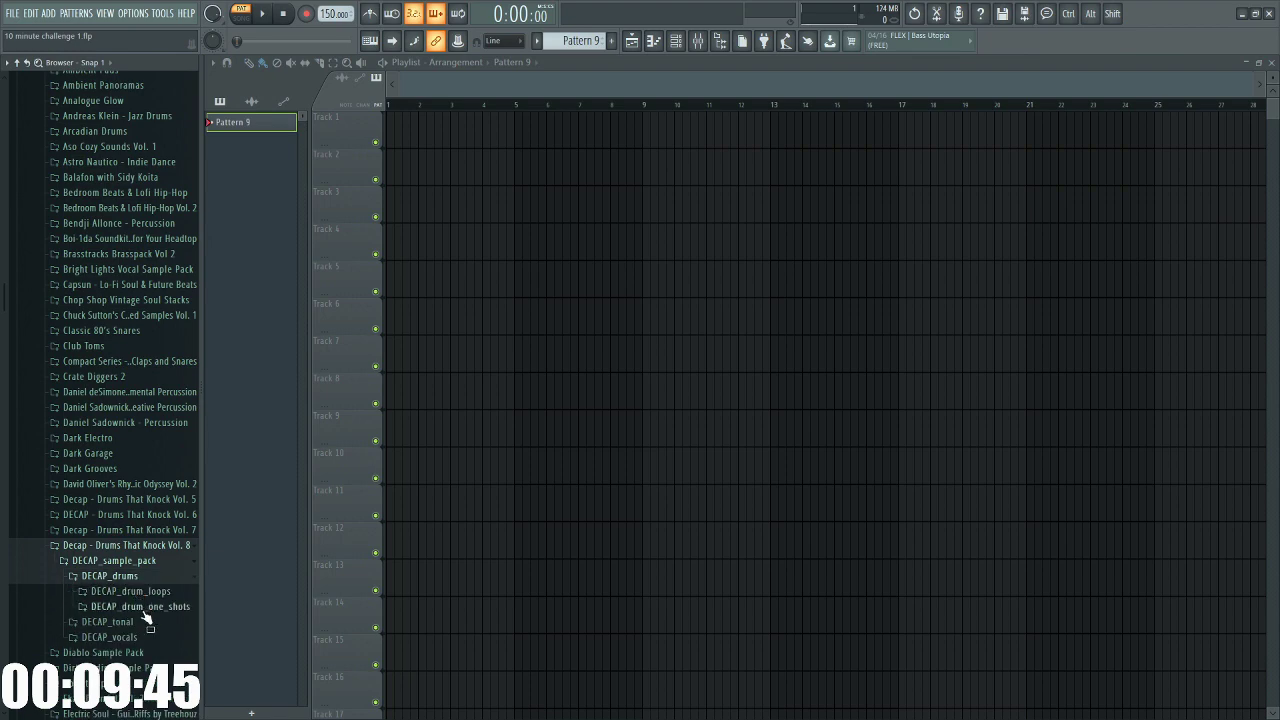
click(143, 609)
Audition several DECAP kick one-shots and load DECAP_kick_one_shot_mercy into the first sampler channel
click(140, 408)
click(153, 422)
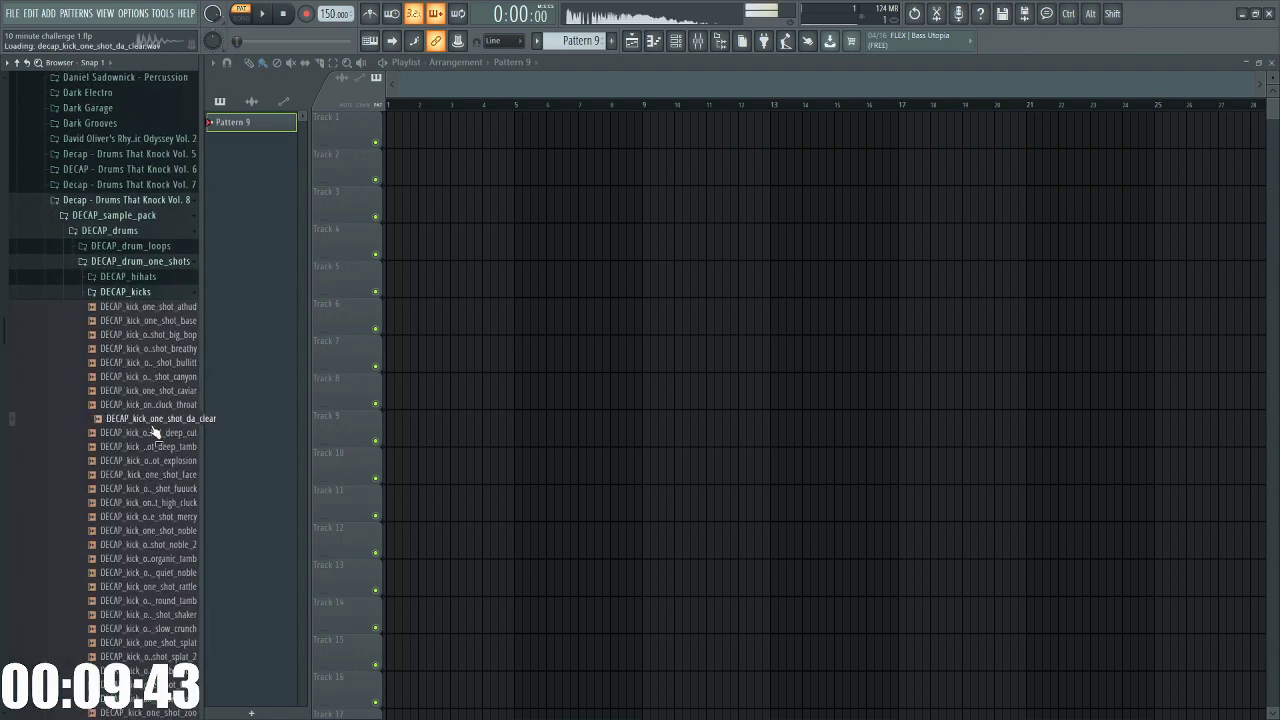
click(156, 476)
click(155, 463)
click(156, 491)
click(157, 518)
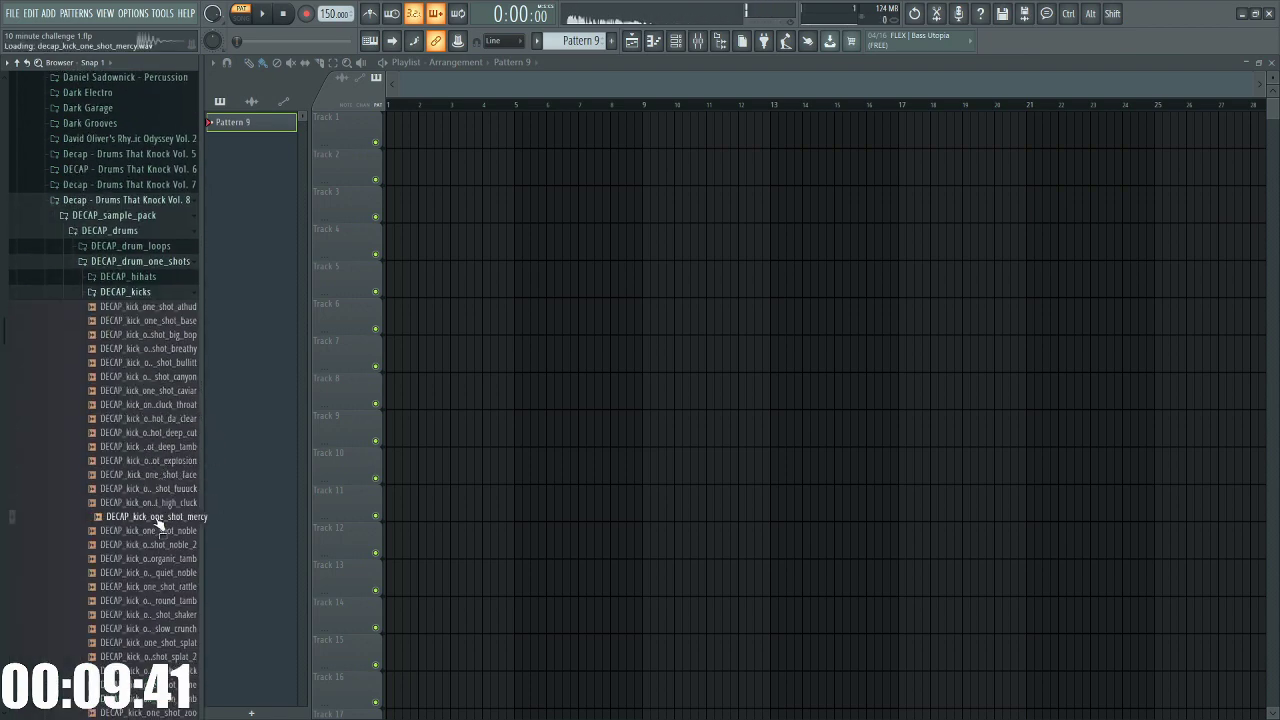
click(675, 40)
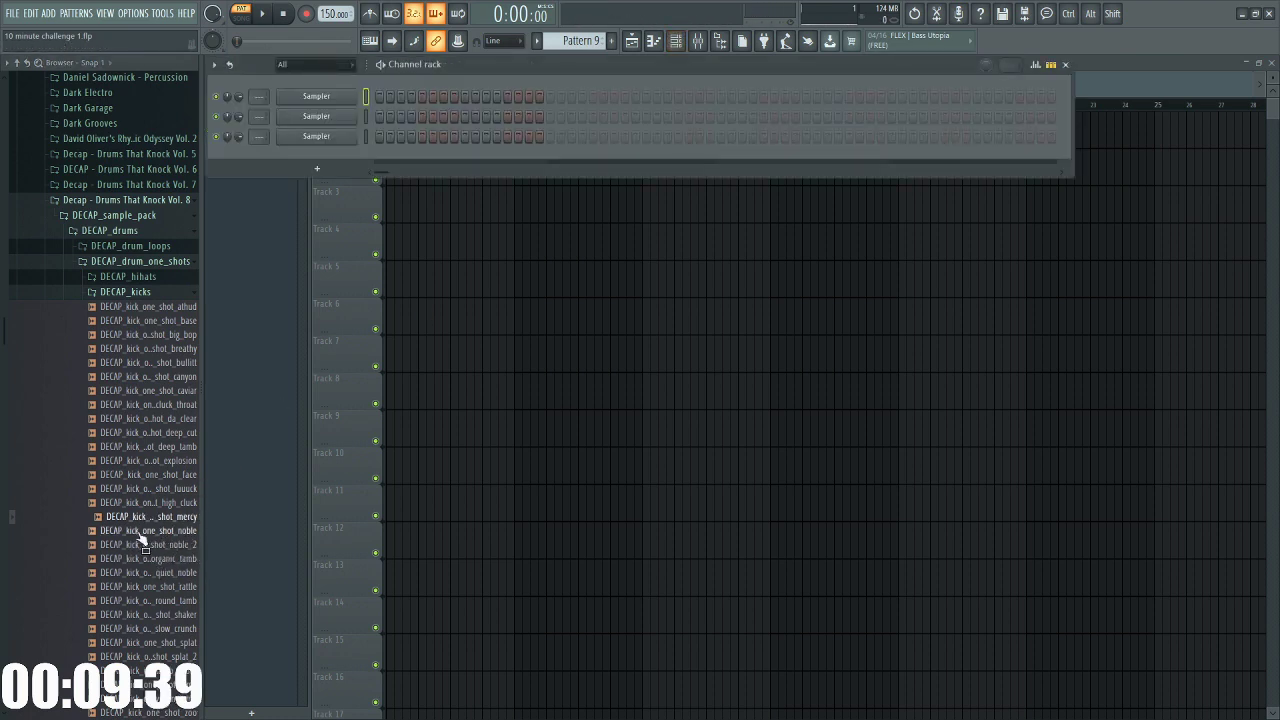
drag(150, 516, 316, 96)
Load the DECAP rimshot sample from the snares and claps folder into the second sampler channel
click(125, 292)
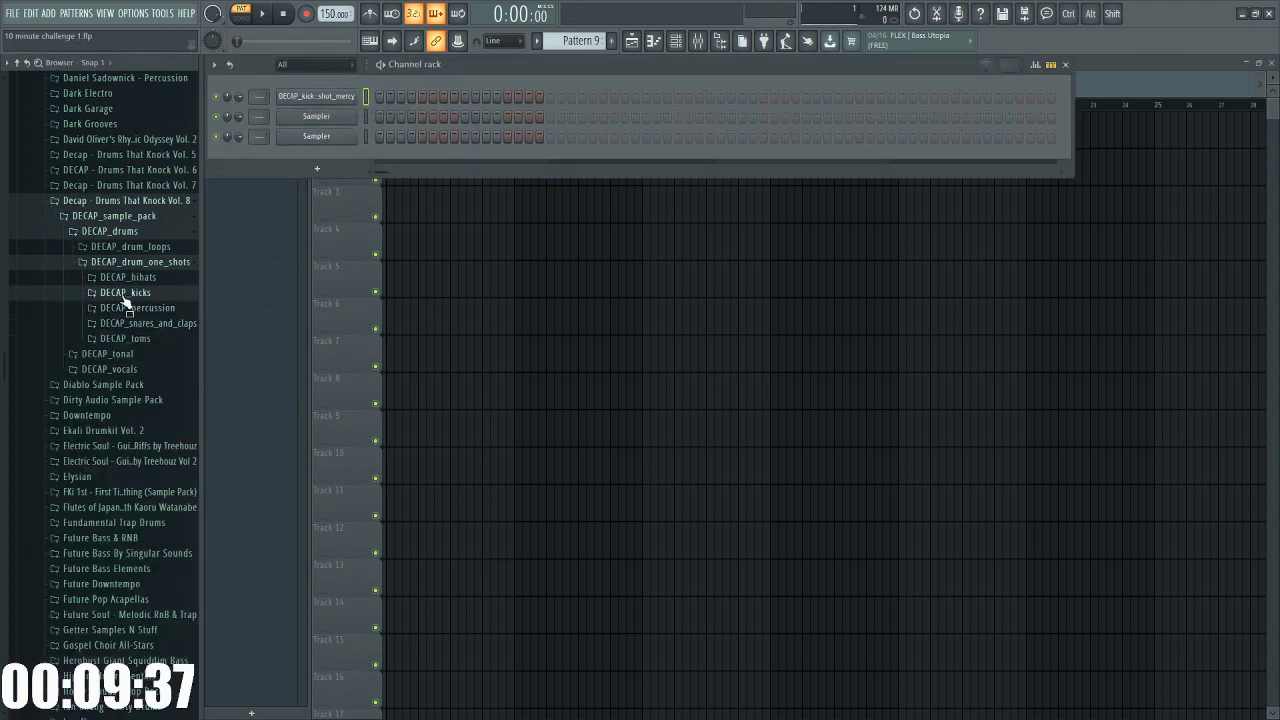
click(140, 325)
drag(150, 450, 310, 118)
Load DECAP_hihat_closed_one_shot_hat2 from the closed hi-hats folder into the third sampler channel
click(161, 323)
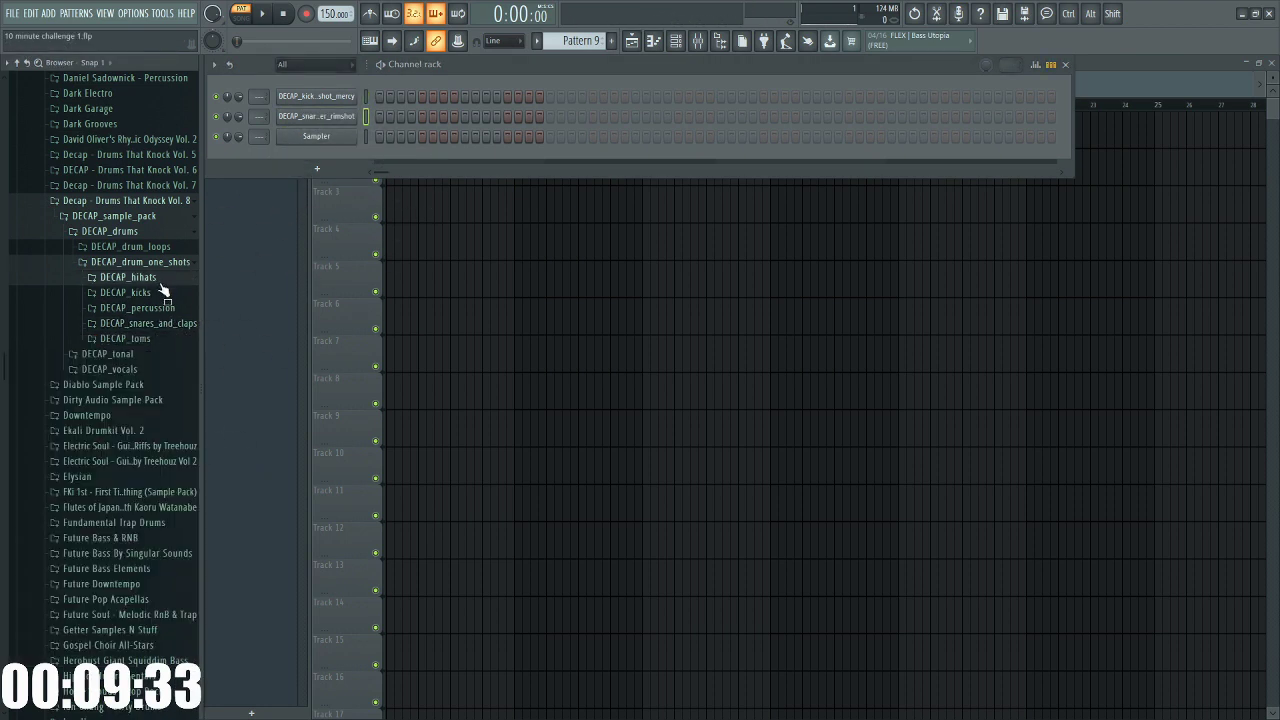
click(161, 280)
click(160, 338)
click(150, 292)
drag(163, 335, 343, 140)
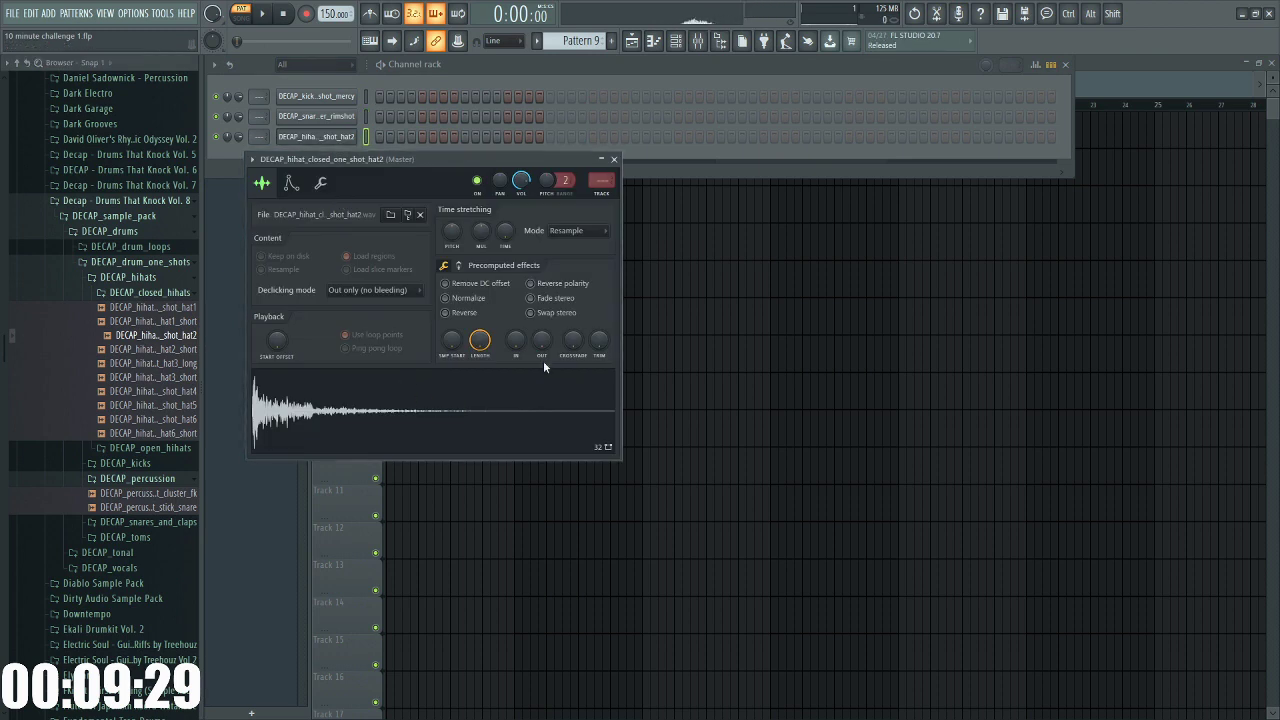
drag(499, 443, 497, 437)
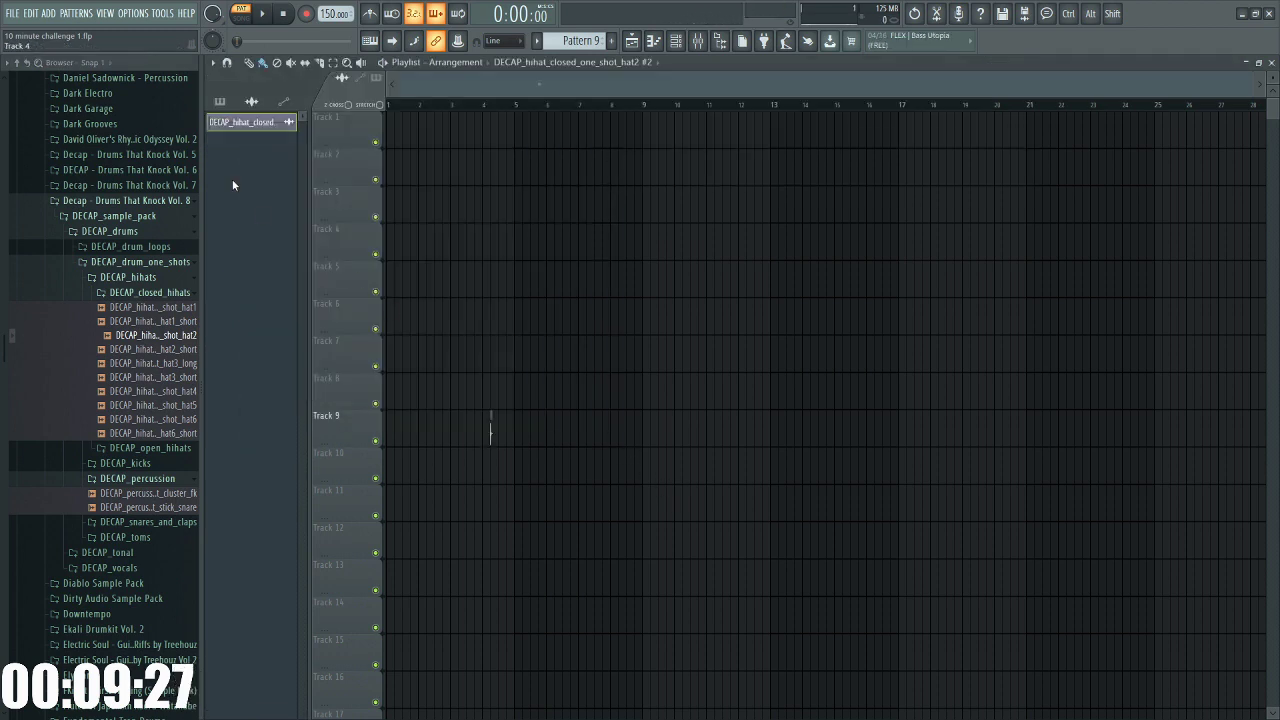
right_click(264, 124)
click(300, 275)
key(Return)
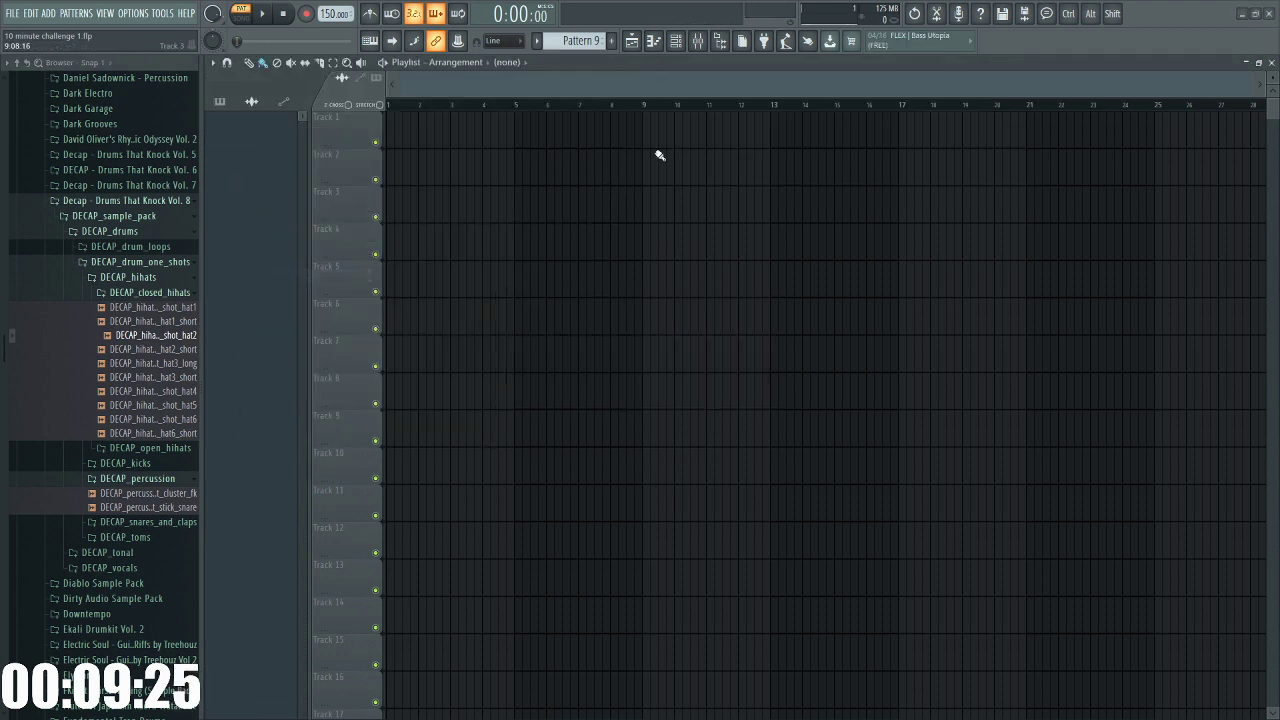
Program Pattern 9 with kicks on steps 1, 13 and 21, rimshots on 9, 25, 41 and 57, and hi-hats filled each 2 steps
key(F6)
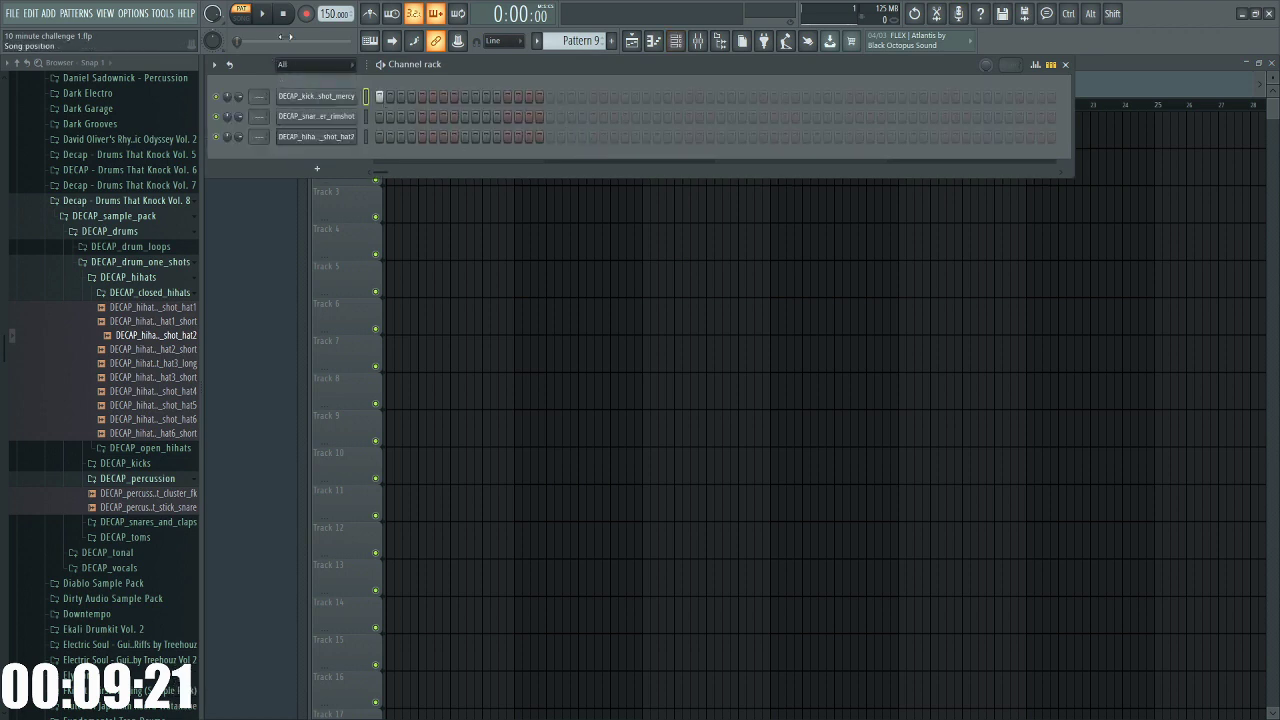
click(464, 117)
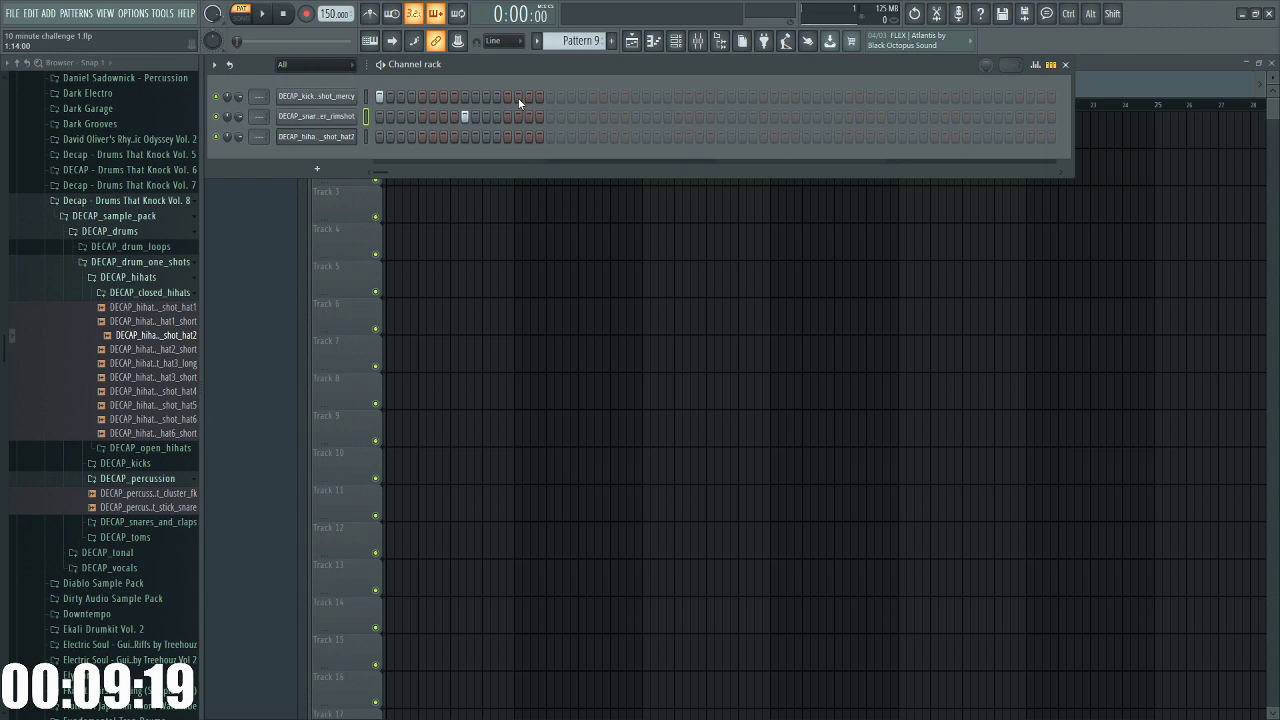
click(805, 117)
right_click(356, 136)
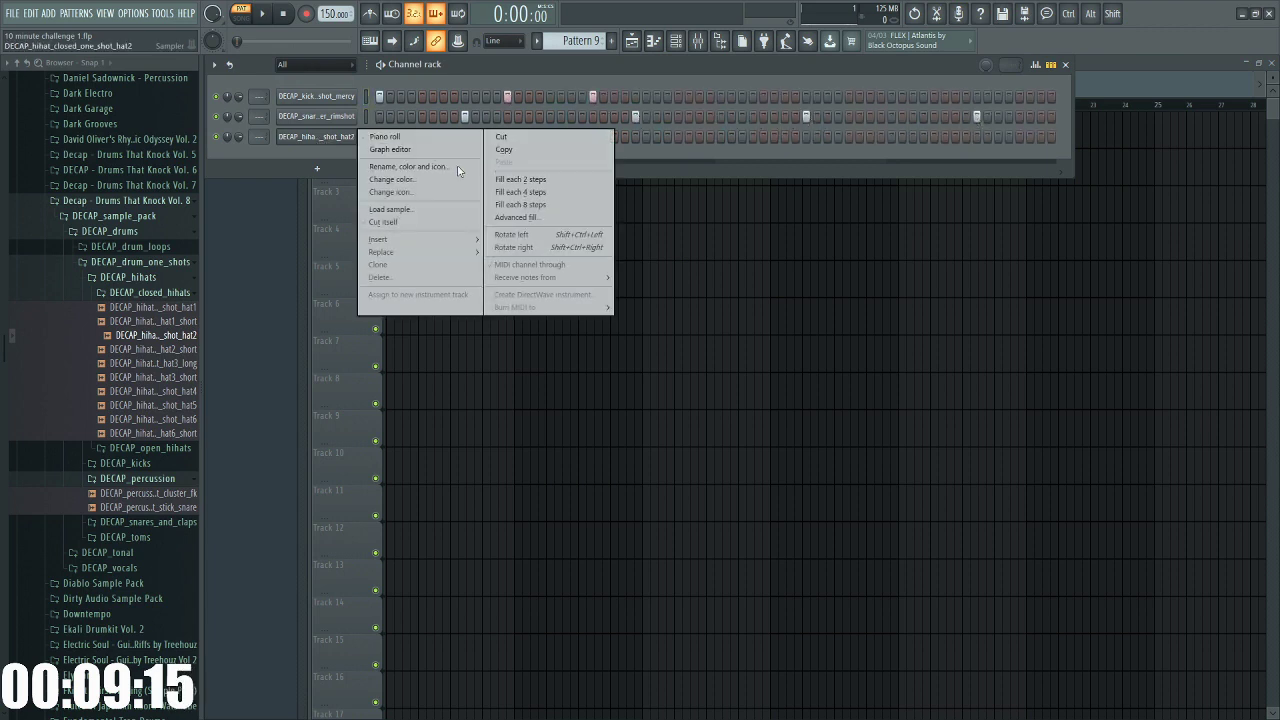
click(560, 179)
Play the beat and rework the kick: move the step 21 hit to step 23 and add hits on steps 33, 43, 45 and 55
key(space)
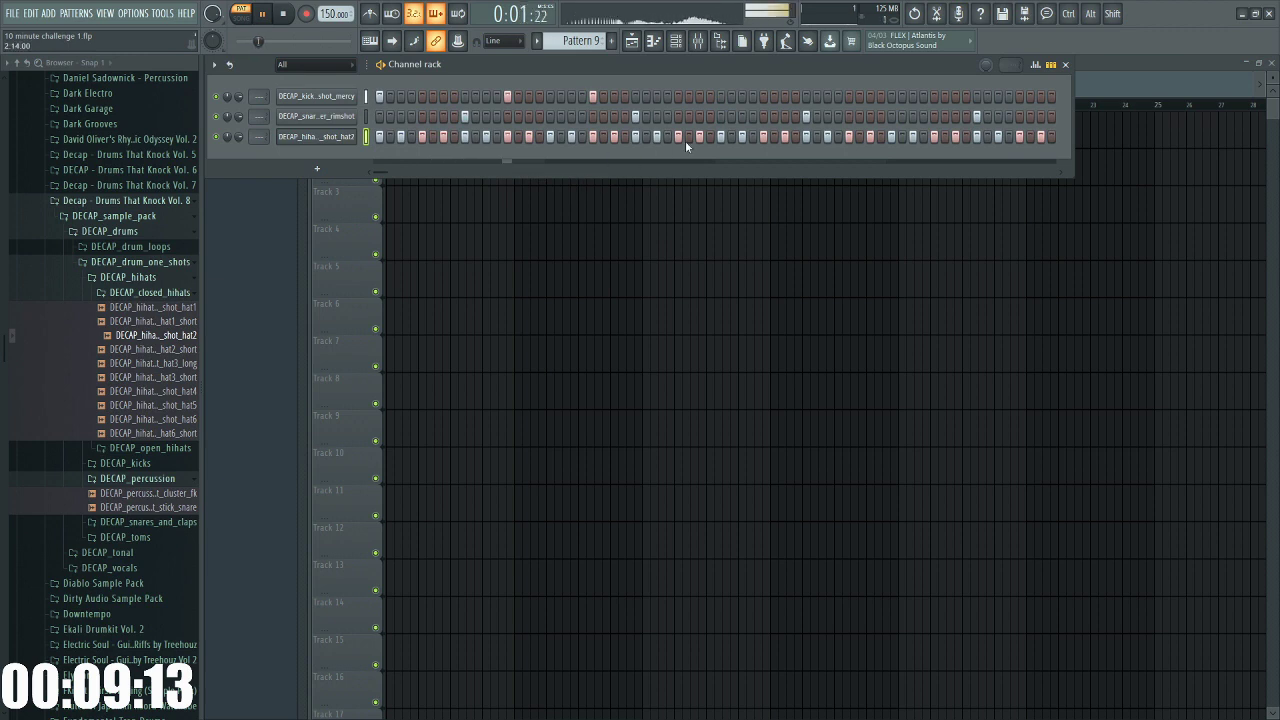
right_click(593, 97)
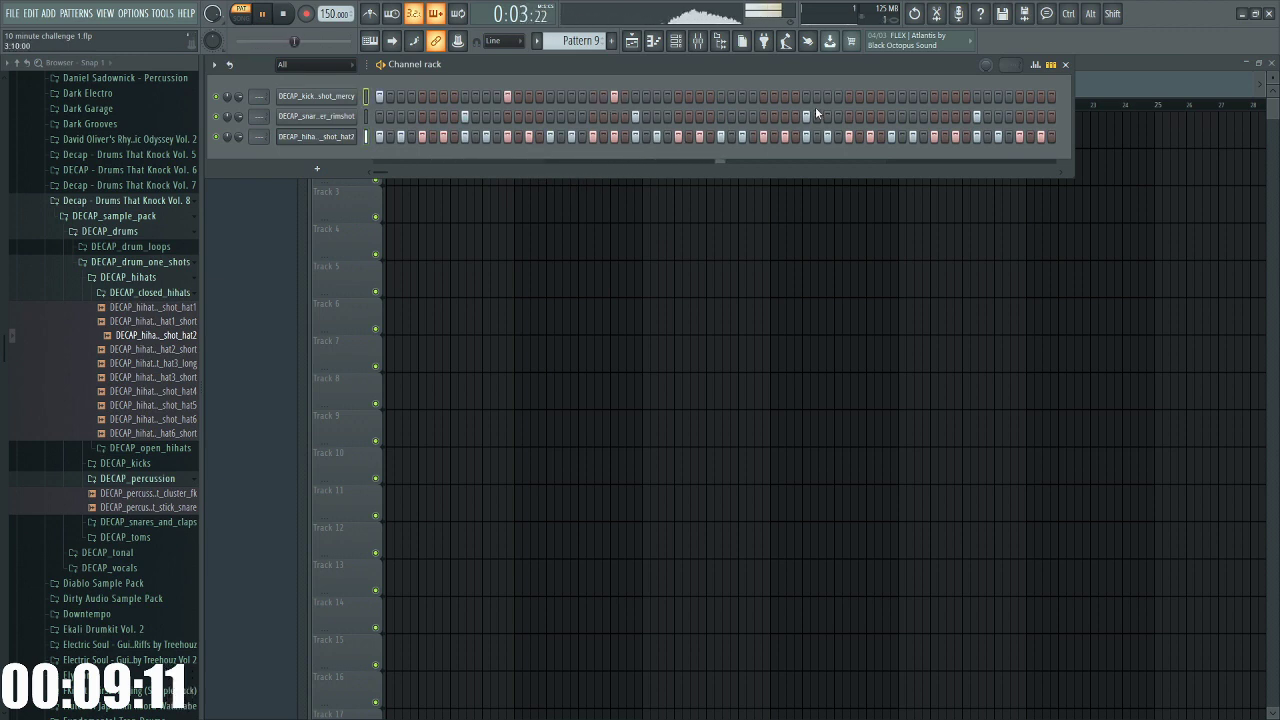
click(954, 97)
click(718, 97)
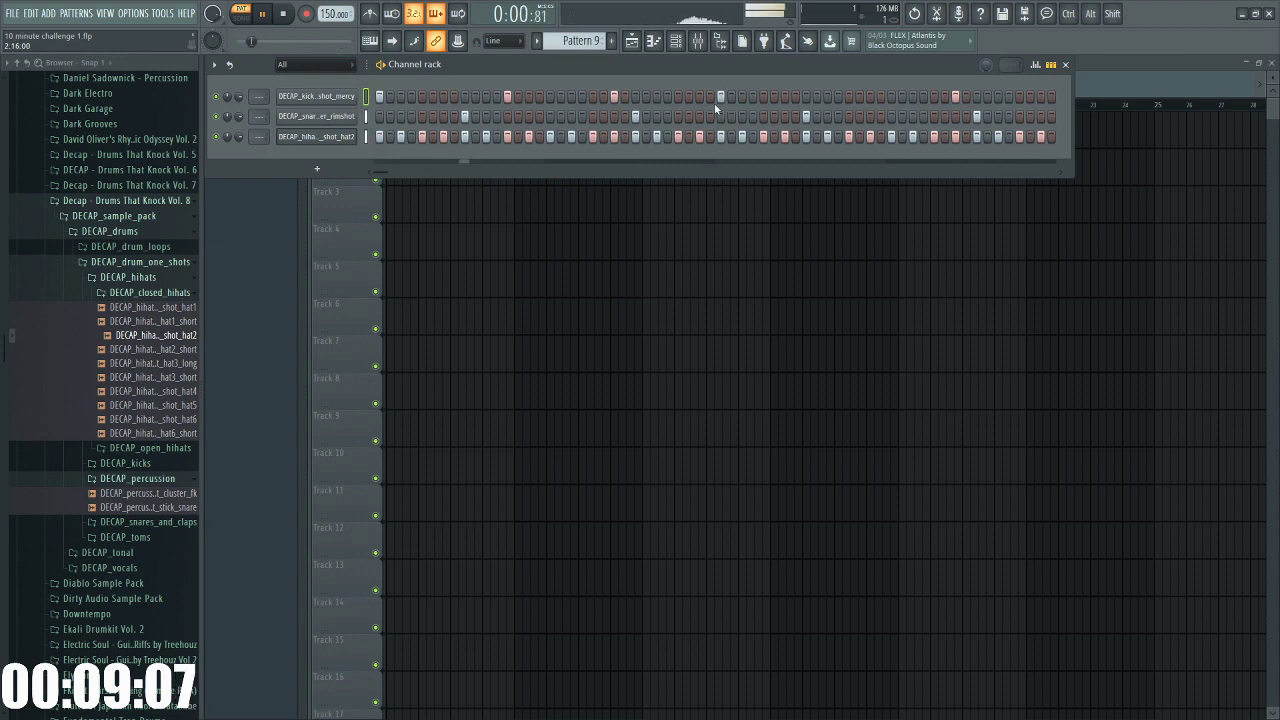
click(827, 97)
click(849, 97)
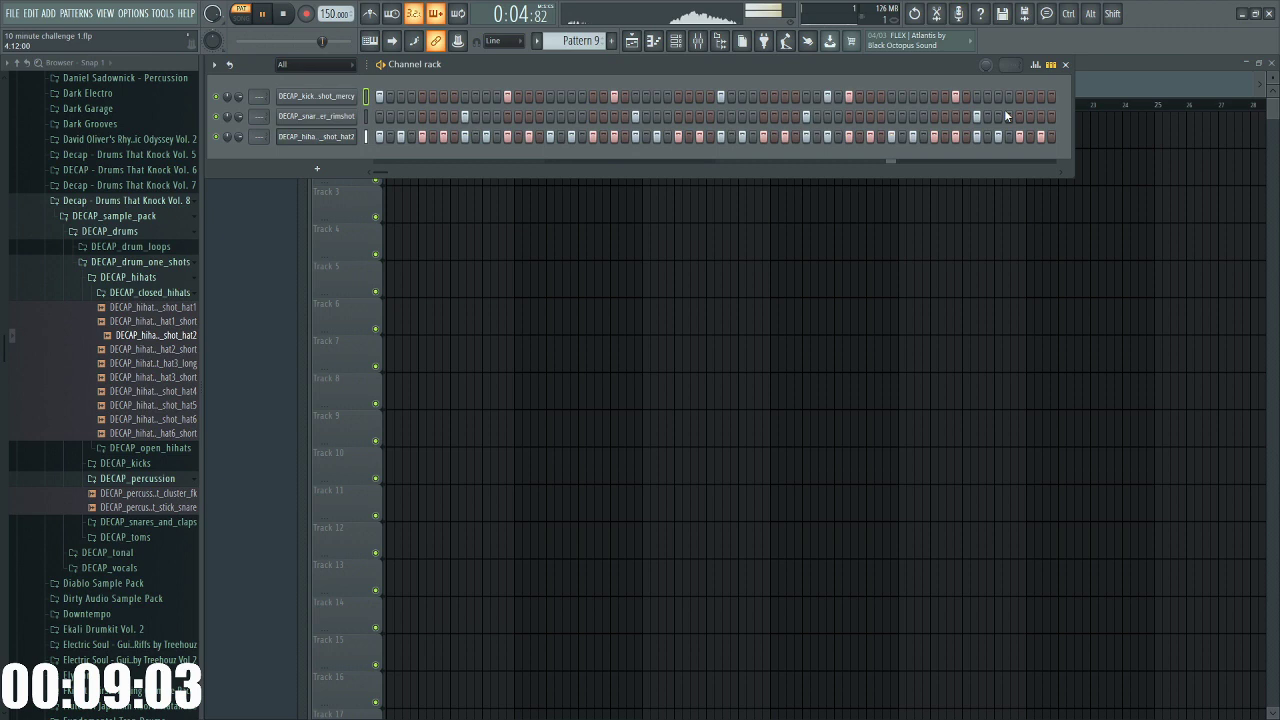
key(F6)
key(space)
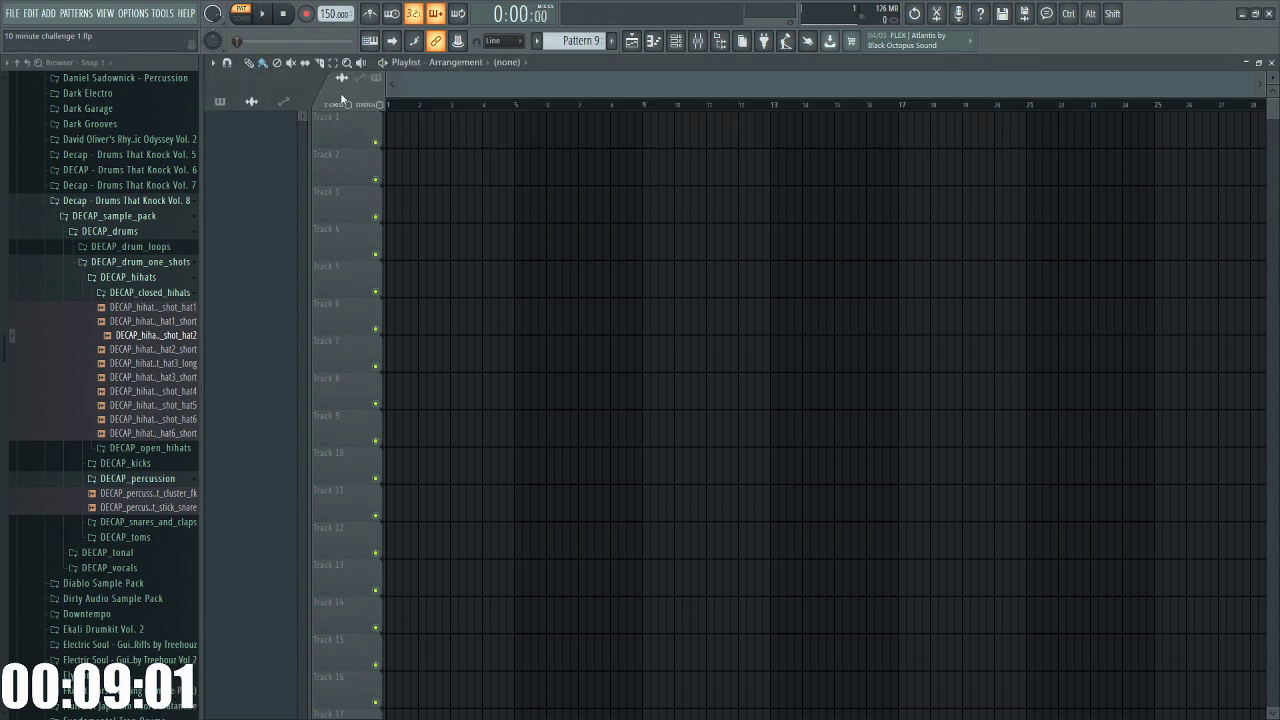
Cut the hi-hat steps from Pattern 9 and paste them into Pattern 2
key(F7)
key(F6)
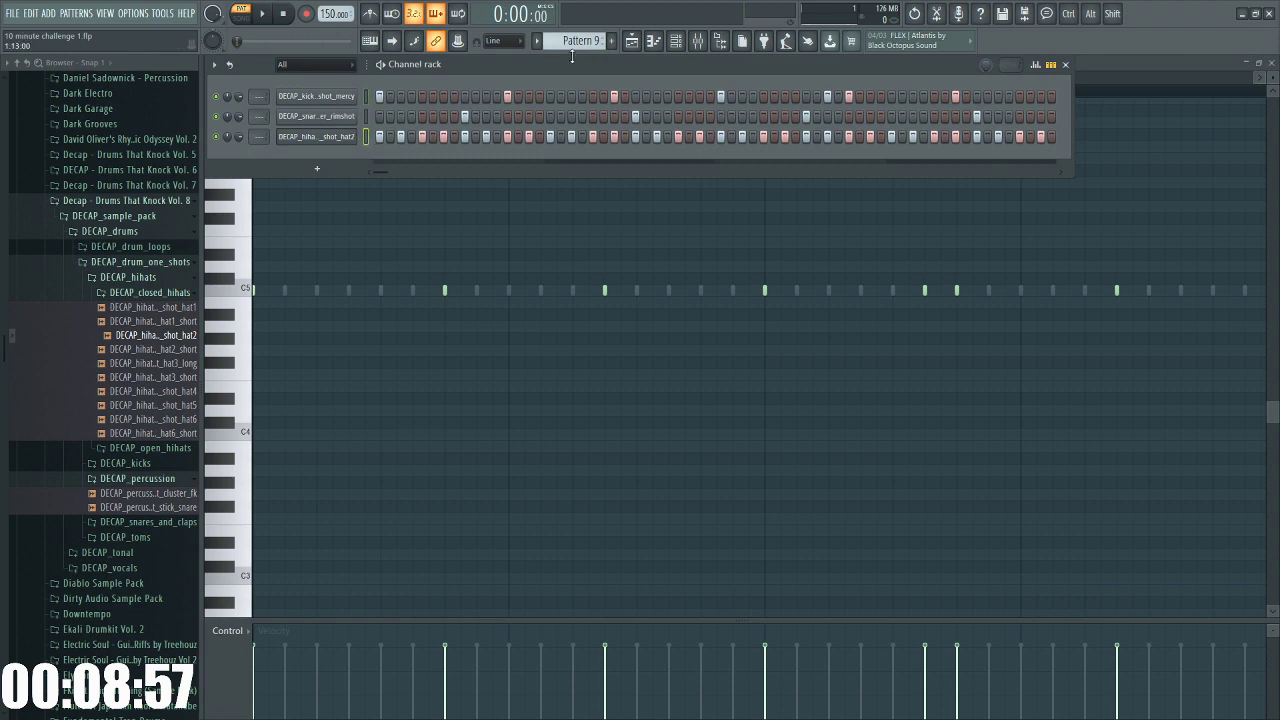
scroll(575, 45, up, 3)
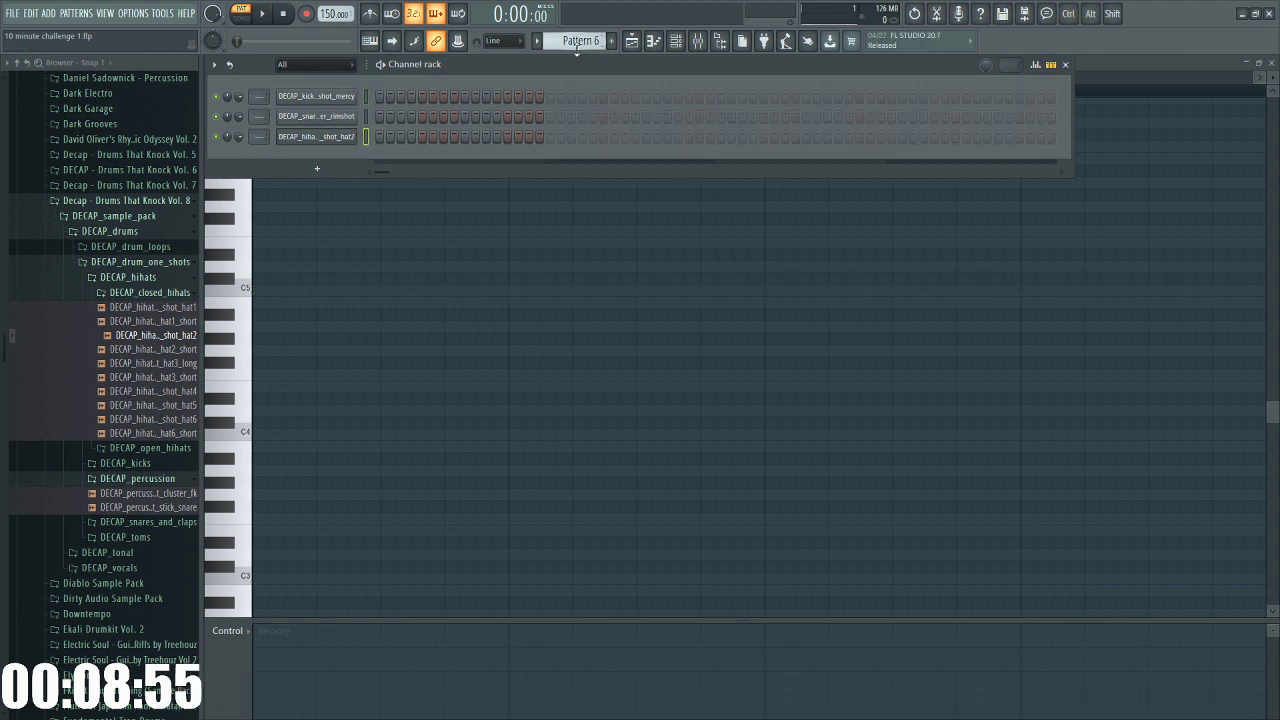
scroll(576, 48, up, 1)
key(ctrl+x)
scroll(576, 48, down, 3)
scroll(576, 48, up, 1)
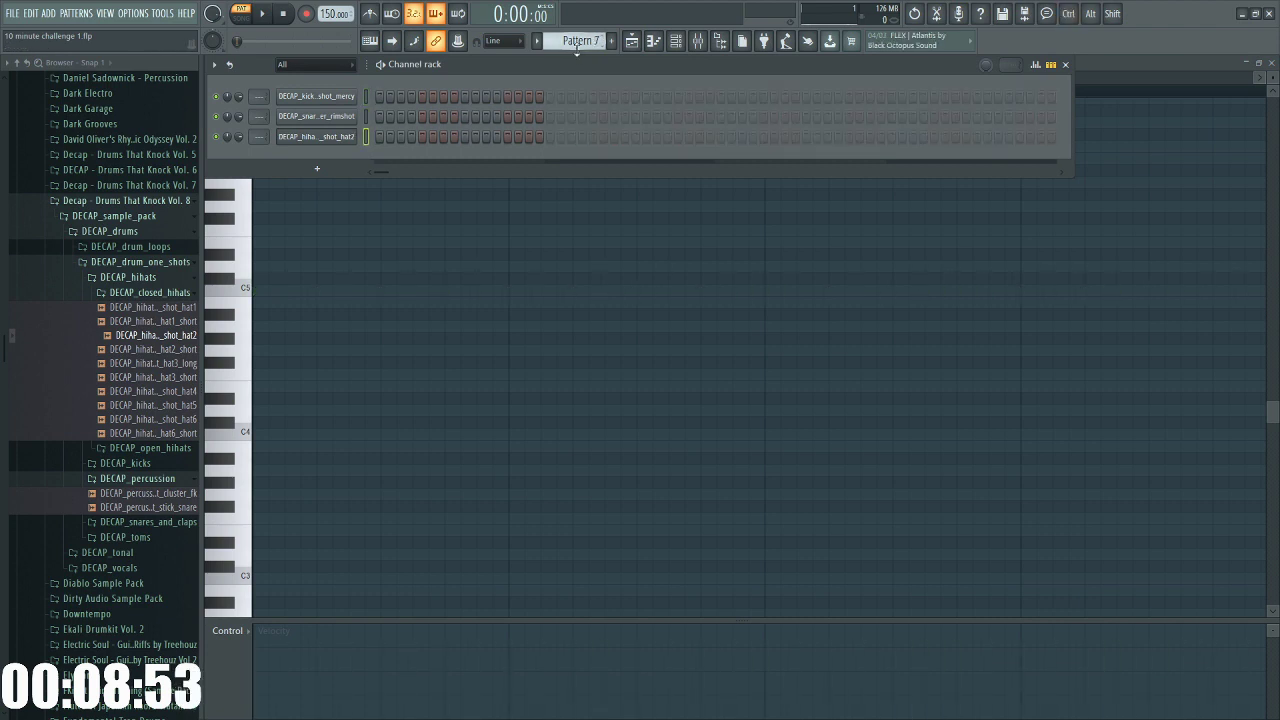
scroll(576, 45, down, 2)
scroll(577, 45, up, 5)
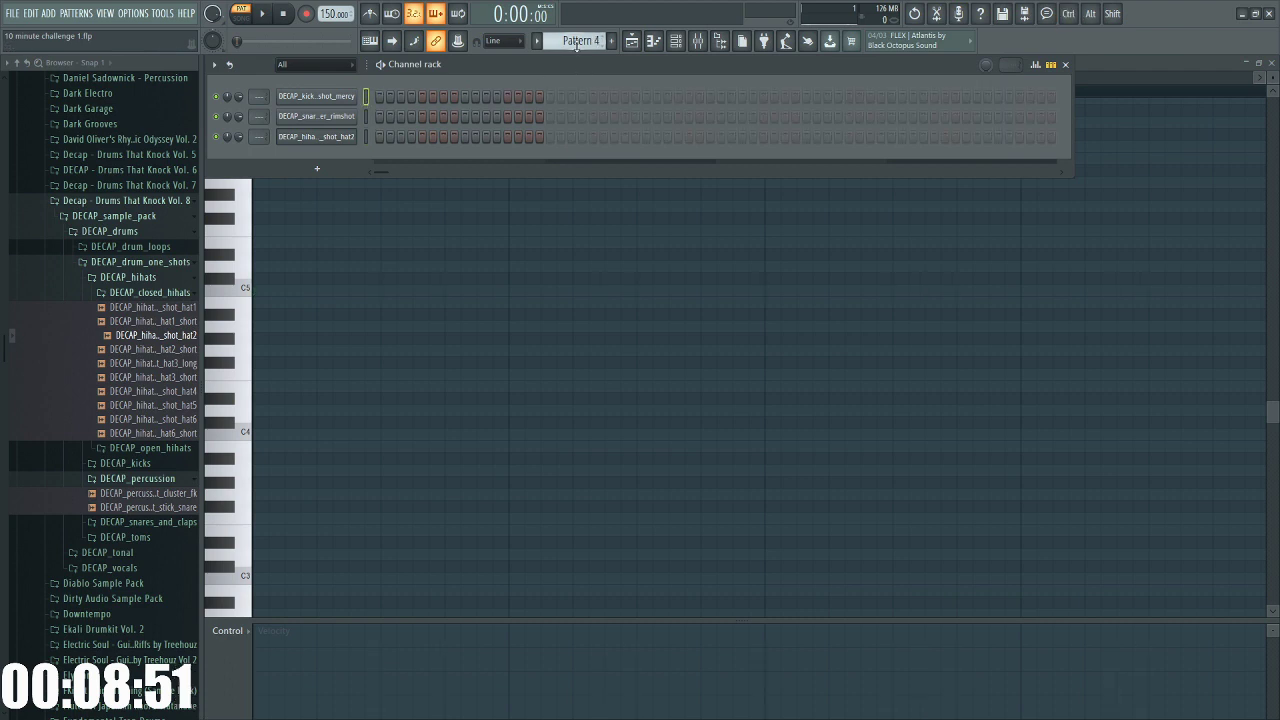
Copy the kick and rimshot steps from Pattern 9 into Pattern 1
scroll(576, 45, down, 2)
scroll(577, 46, down, 3)
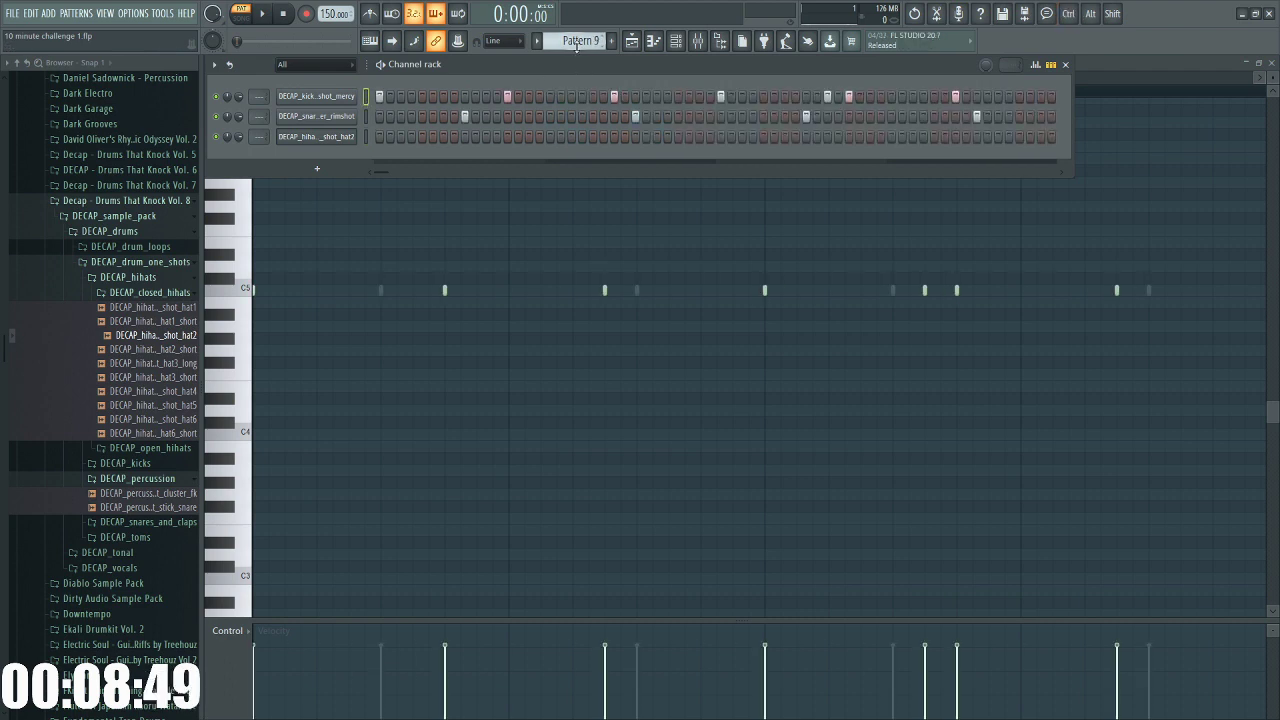
scroll(577, 44, up, 3)
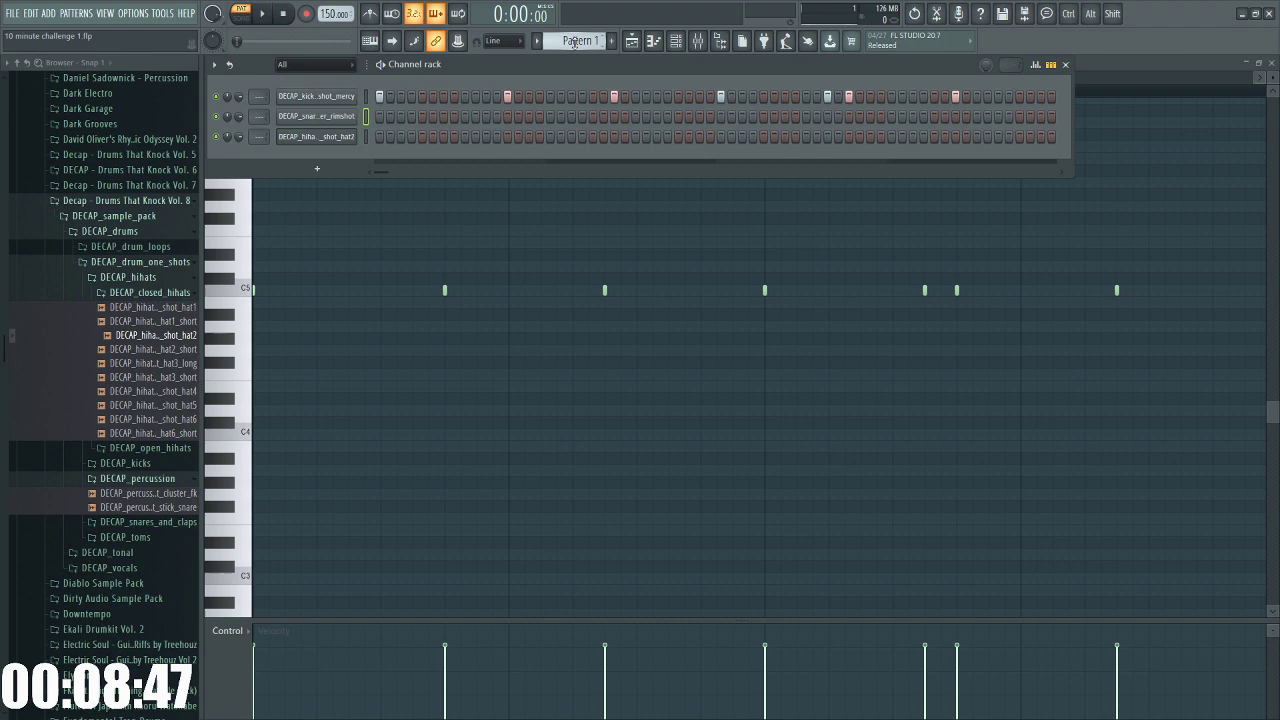
scroll(573, 44, down, 3)
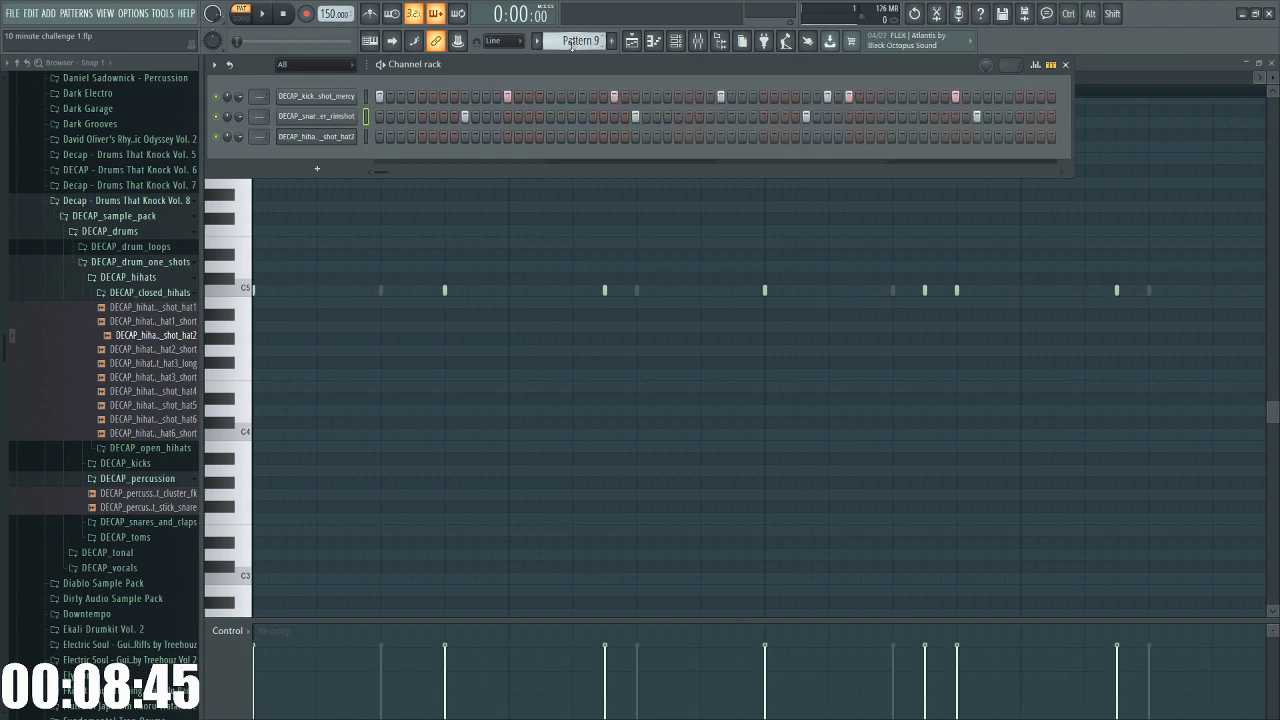
Clear the kick and rimshot steps out of Pattern 9 and return to the playlist
click(366, 97)
key(ctrl+x)
click(366, 116)
key(ctrl+x)
key(F6)
click(1271, 62)
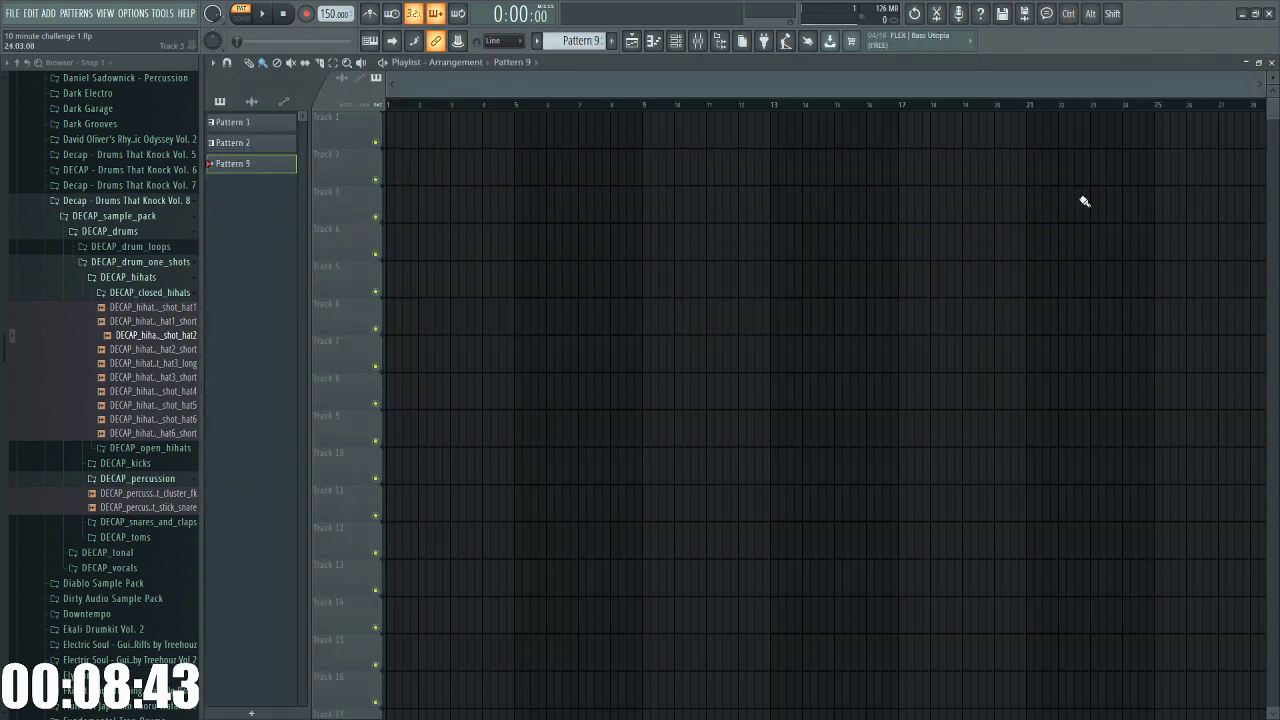
Place Pattern 1 on Track 1 and Pattern 2 on Track 2 in the playlist, both starting at bar 1
drag(258, 146, 432, 165)
drag(266, 124, 415, 132)
scroll(450, 148, up, 3)
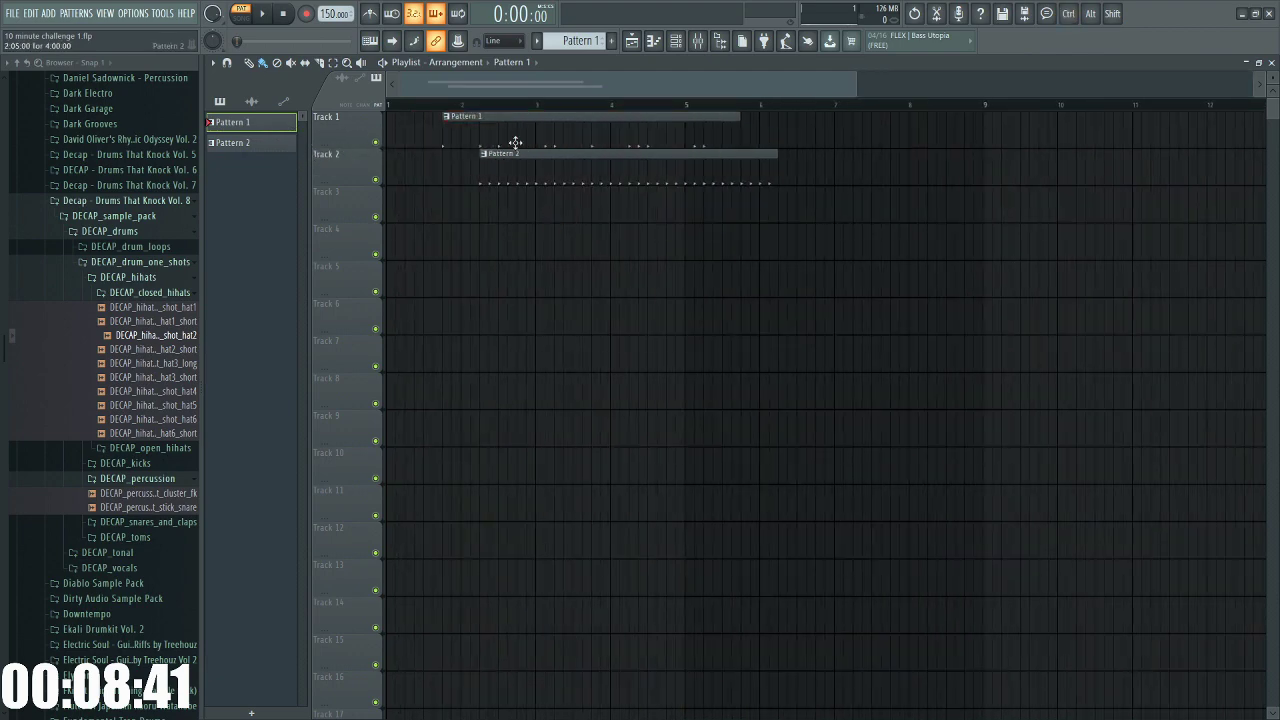
drag(514, 143, 445, 143)
drag(500, 165, 400, 168)
Switch playback to song mode and duplicate both pattern clips so the copies start at bar 5
click(250, 14)
scroll(466, 203, down, 2)
key(ctrl+b)
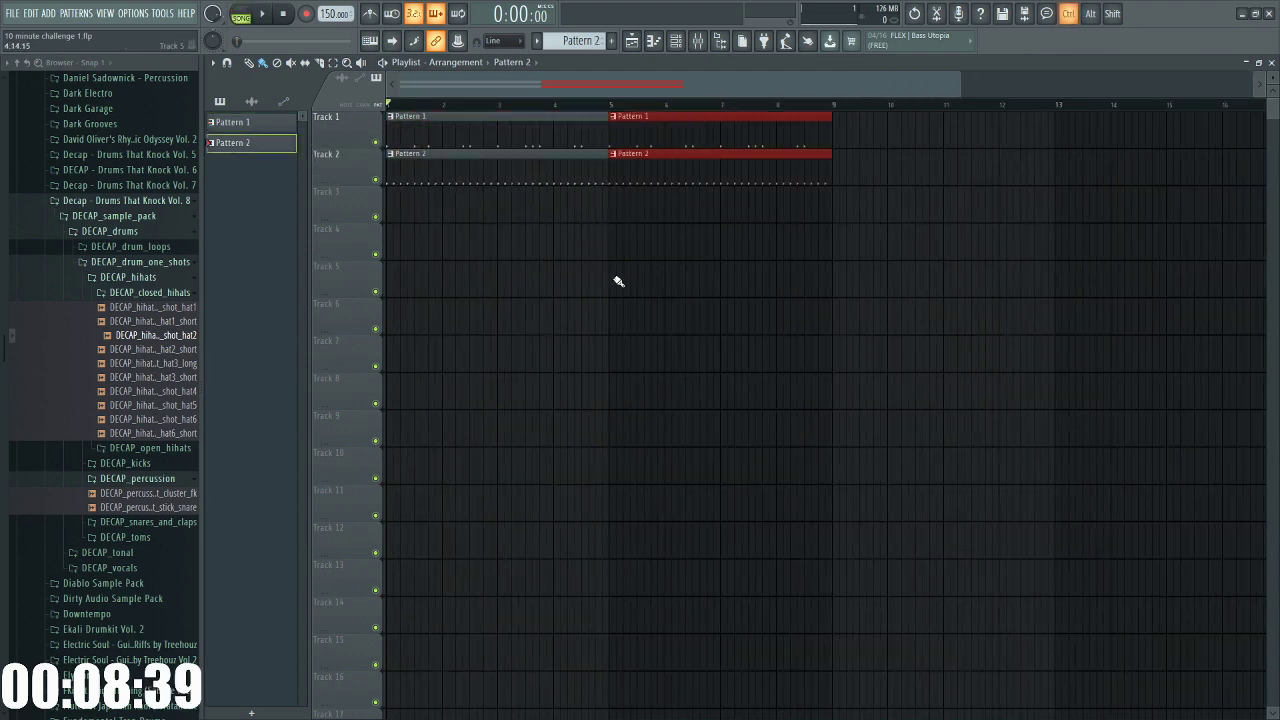
Route the kick, rimshot and hi-hat channels to mixer tracks 2, 3 and 4
key(ctrl+d)
click(678, 44)
drag(259, 98, 262, 106)
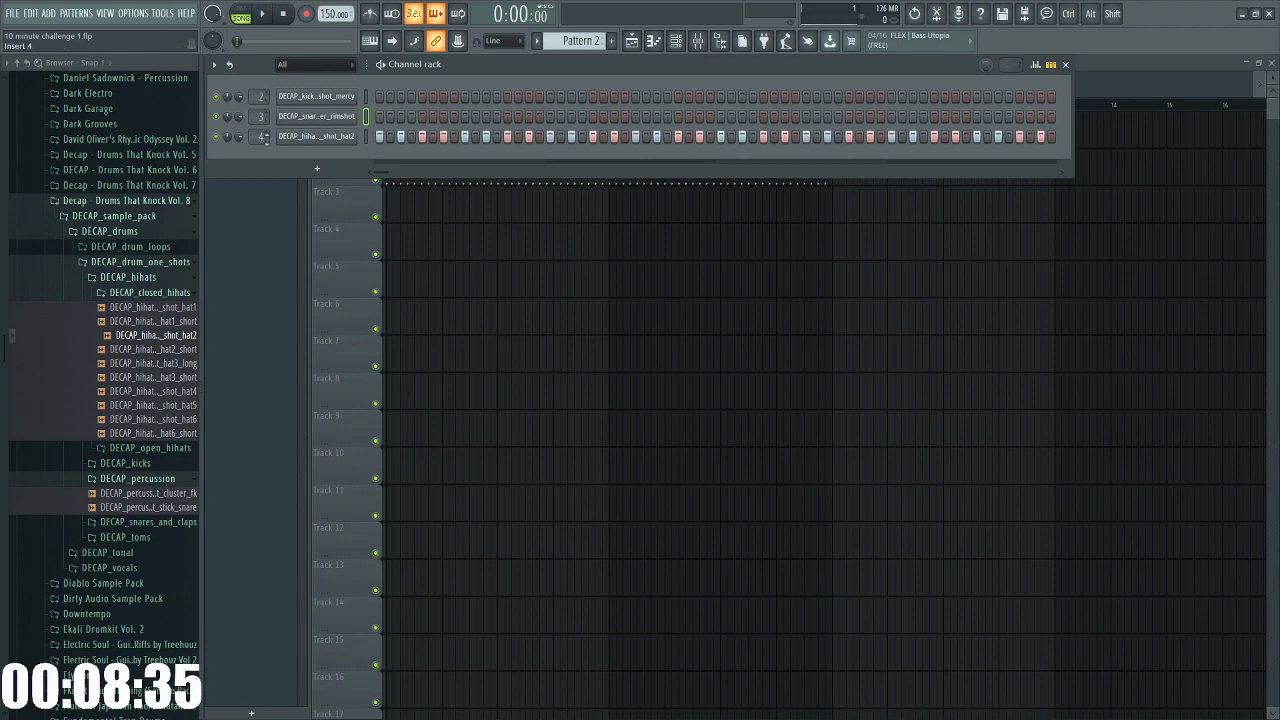
Add a Serum instrument and set its oscillator A to the Analog_BD_Sin wavetable at octave -1
click(317, 168)
mouse_move(347, 345)
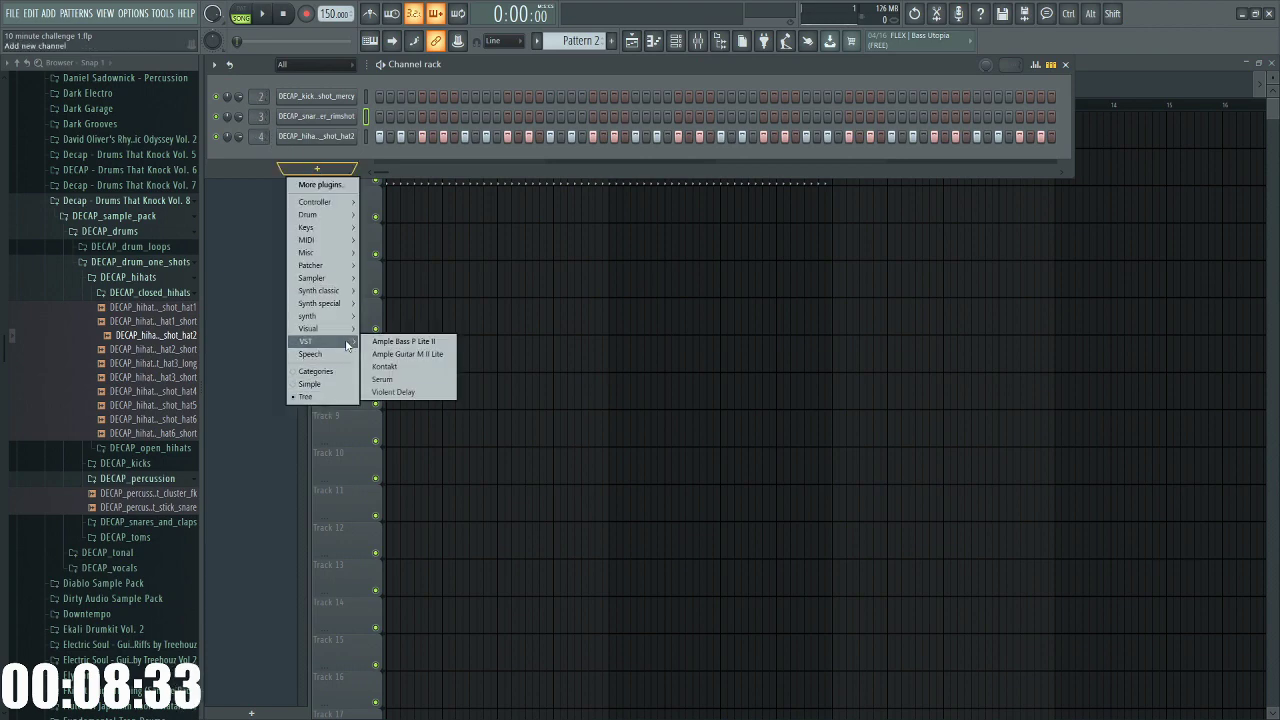
click(382, 379)
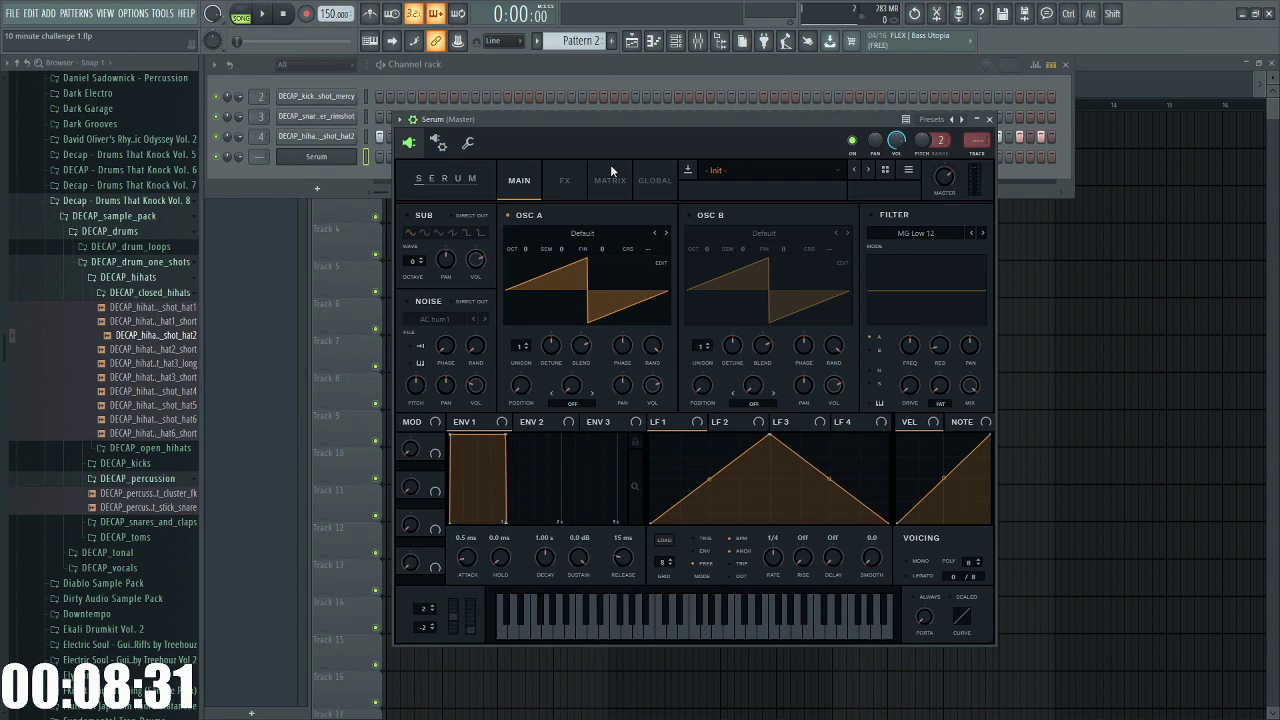
click(575, 232)
mouse_move(556, 248)
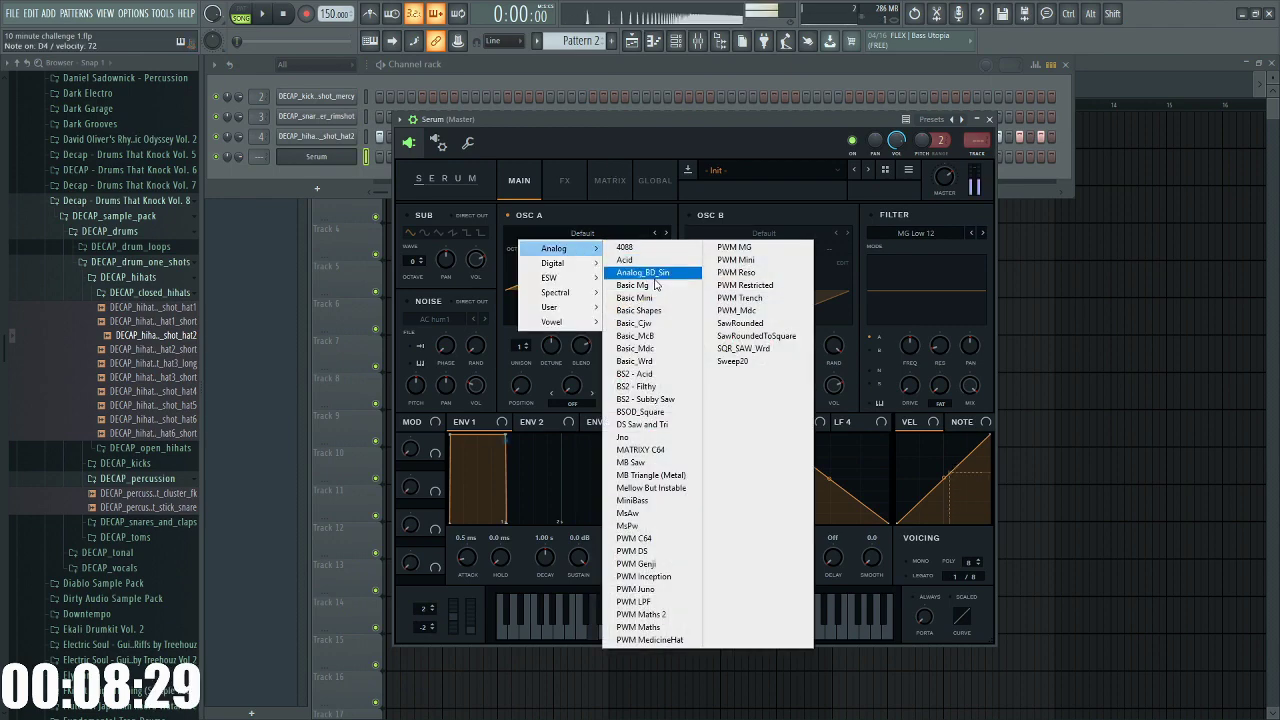
click(655, 281)
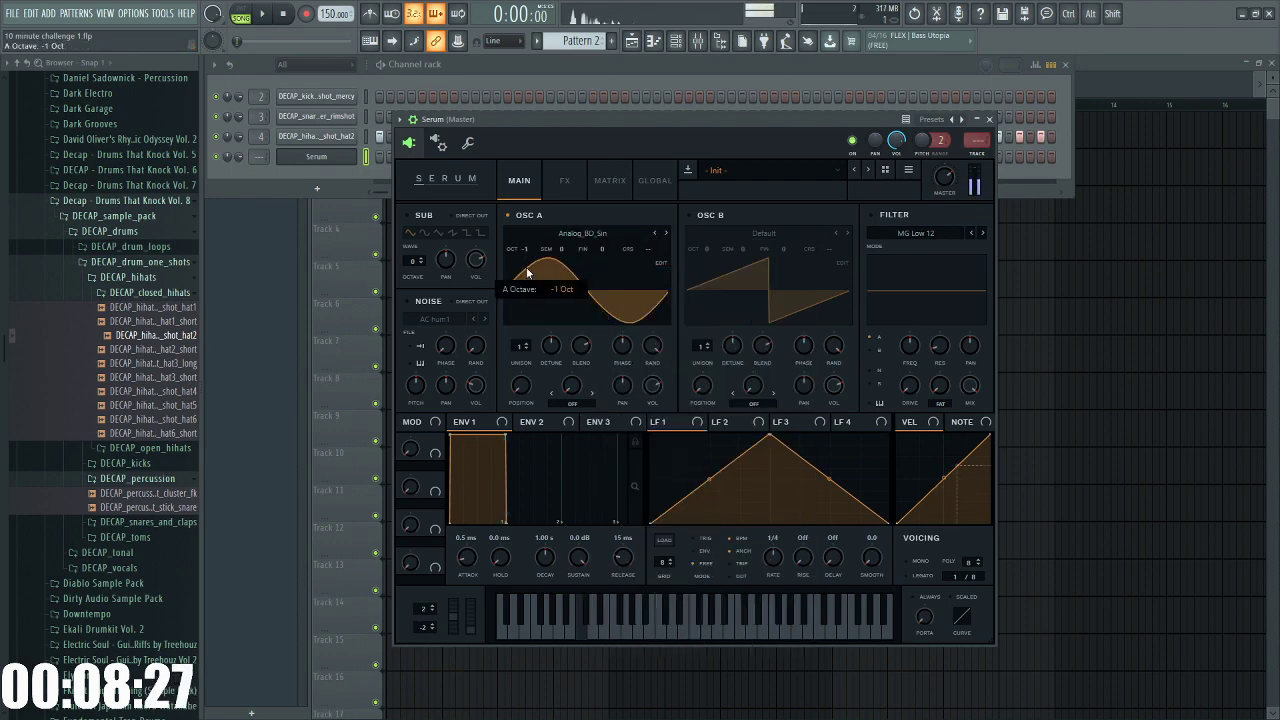
Reshape LFO 1 into a decaying curve in envelope mode at 3.7 Hz and assign it to oscillator A's coarse pitch
drag(771, 438, 607, 407)
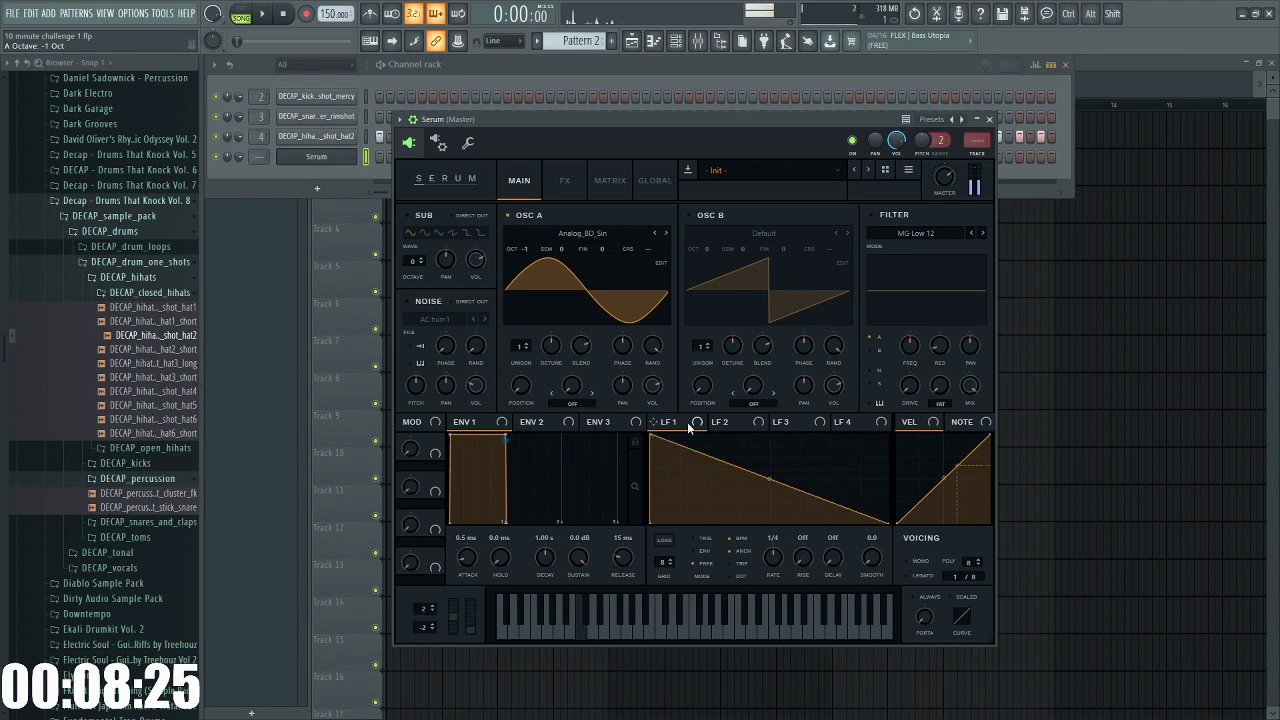
drag(651, 251, 649, 250)
click(610, 181)
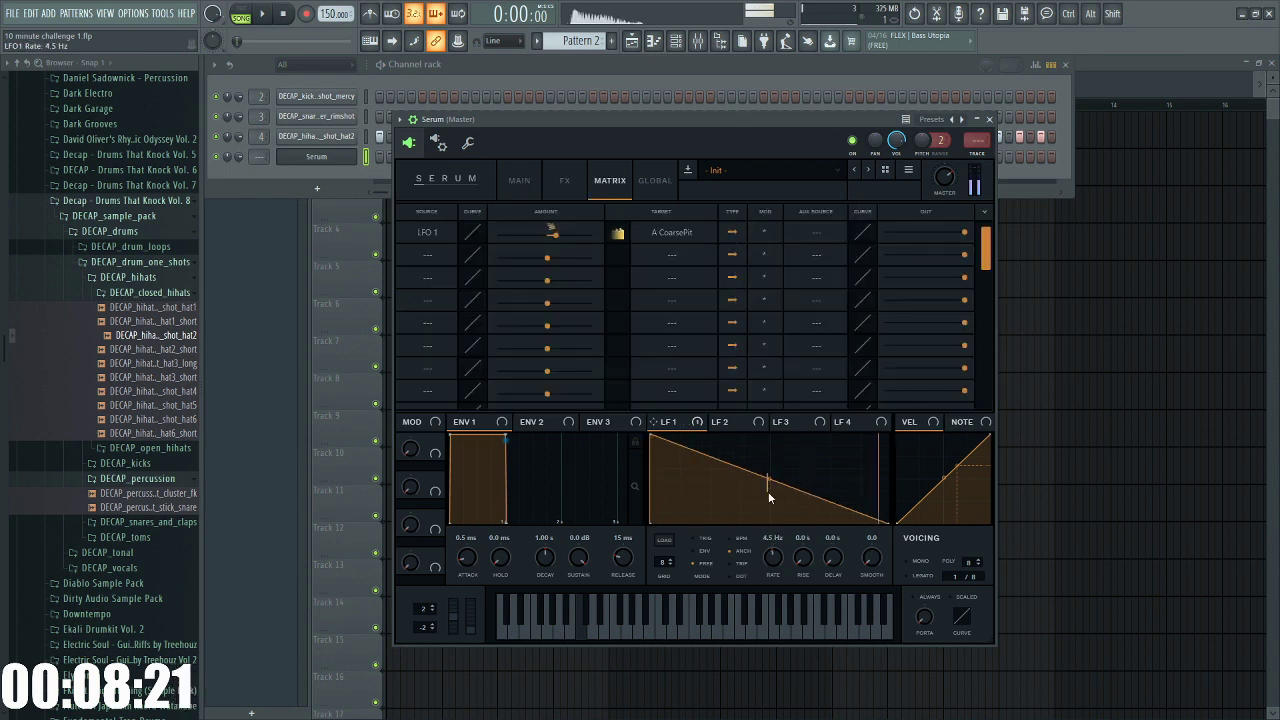
drag(768, 491, 769, 503)
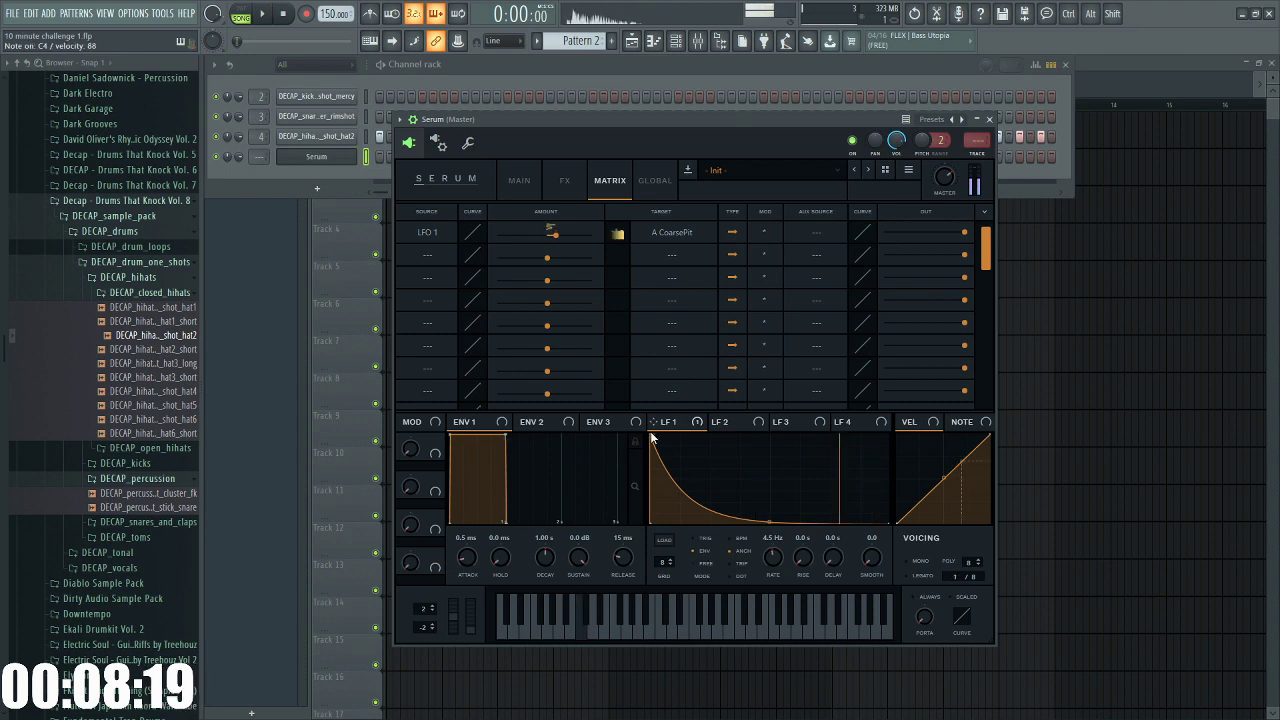
drag(773, 558, 773, 566)
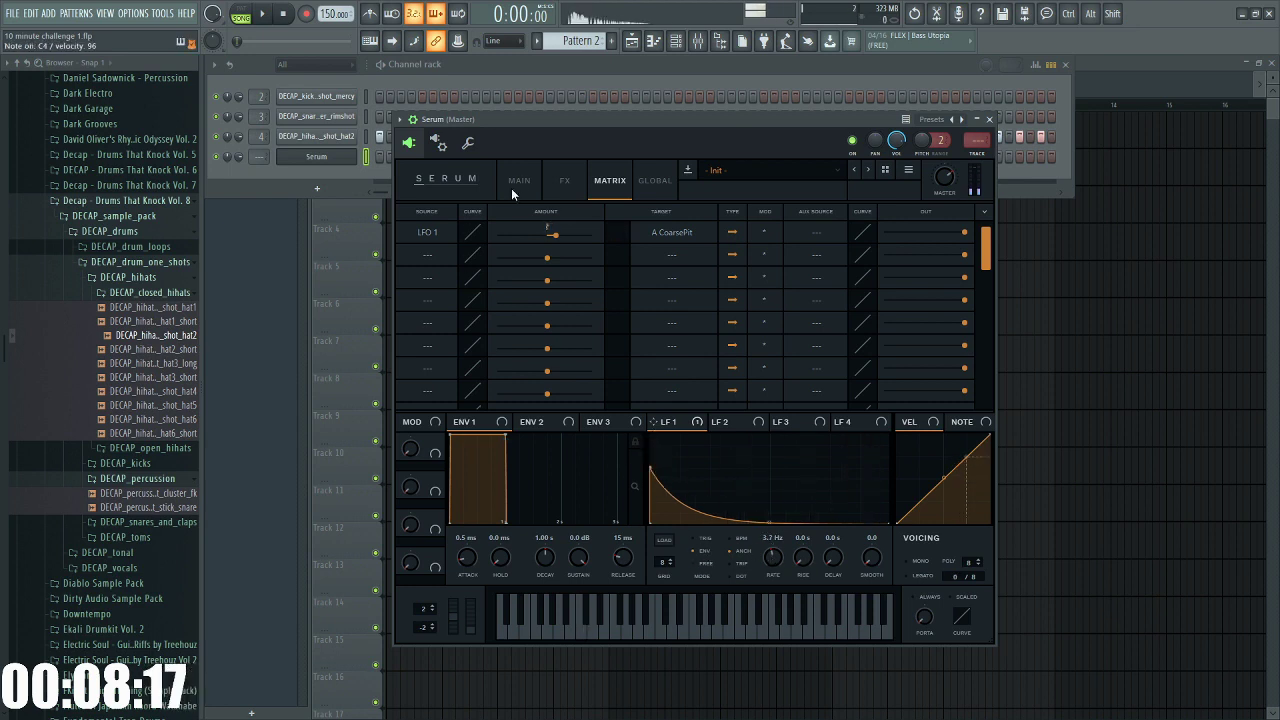
Enable Serum's distortion with 60% drive and set envelope 1 to 944 ms decay and -5.2 dB sustain
click(564, 181)
click(409, 238)
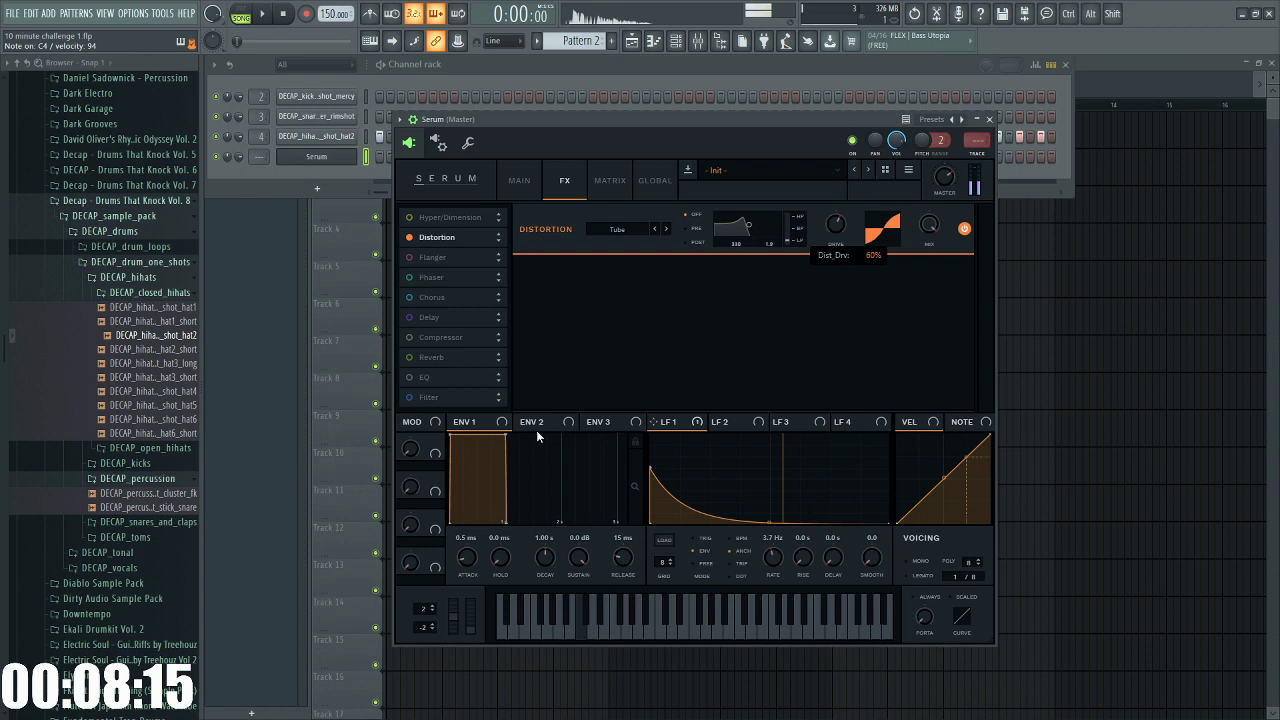
drag(500, 434, 500, 457)
click(520, 182)
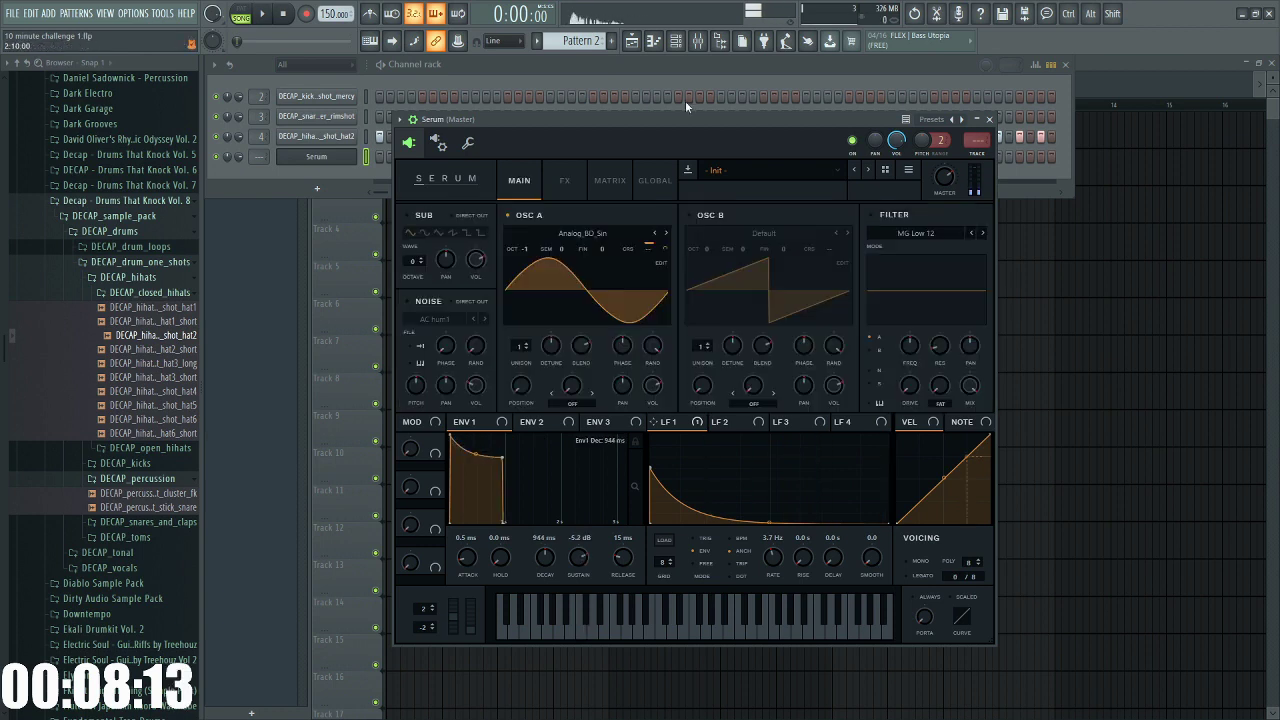
Create Pattern 3 and draw a two-beat G3 note for Serum at the start of bar 1
click(653, 40)
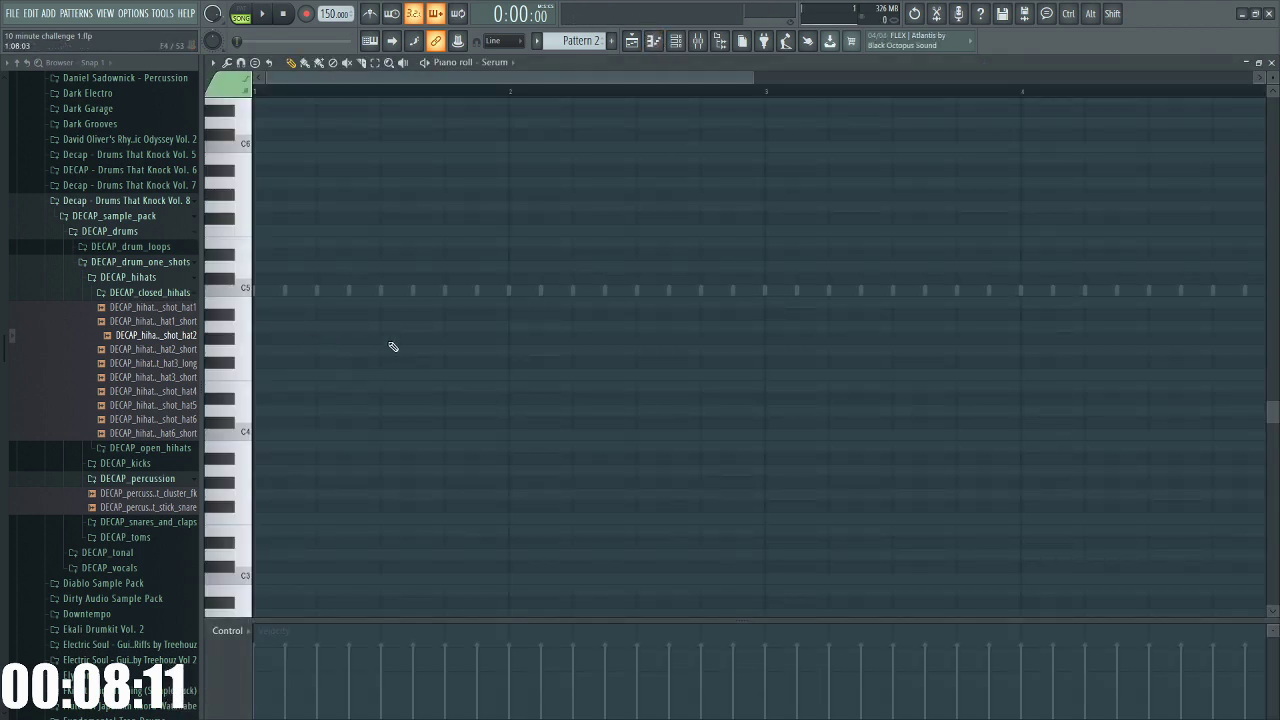
click(612, 41)
drag(290, 396, 224, 487)
scroll(309, 380, down, 3)
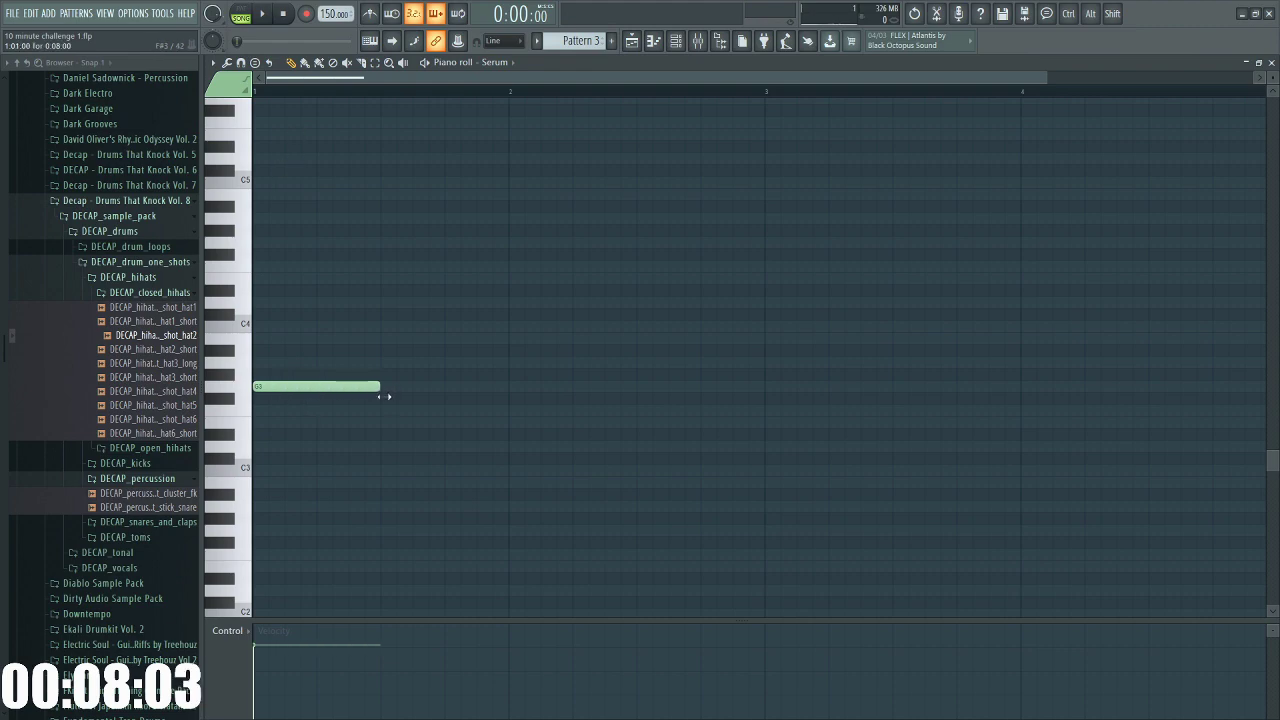
Place Pattern 3 on Track 4 in the playlist and move the clip to bar 1
click(1271, 62)
click(1106, 272)
click(511, 232)
scroll(430, 240, up, 1)
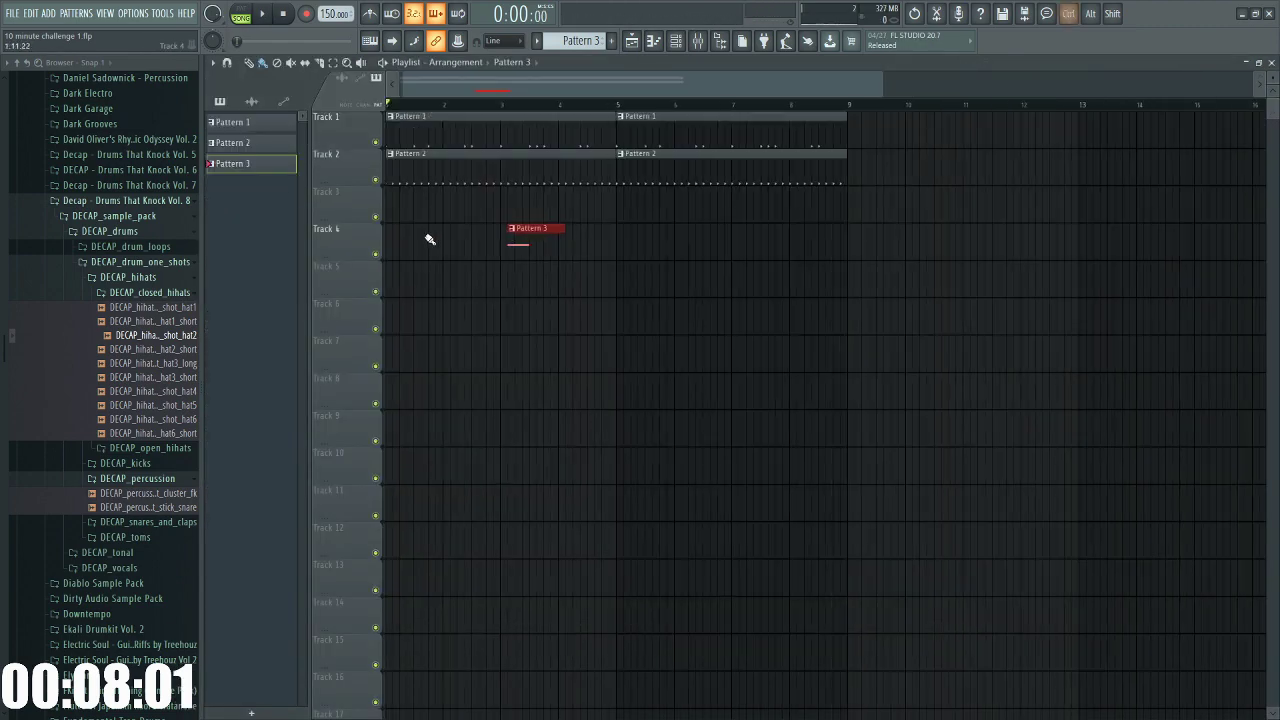
scroll(430, 240, up, 2)
drag(596, 236, 364, 244)
With the song playing, add a three-beat G3 note to Pattern 3 starting on beat 4 of bar 1
key(space)
click(677, 43)
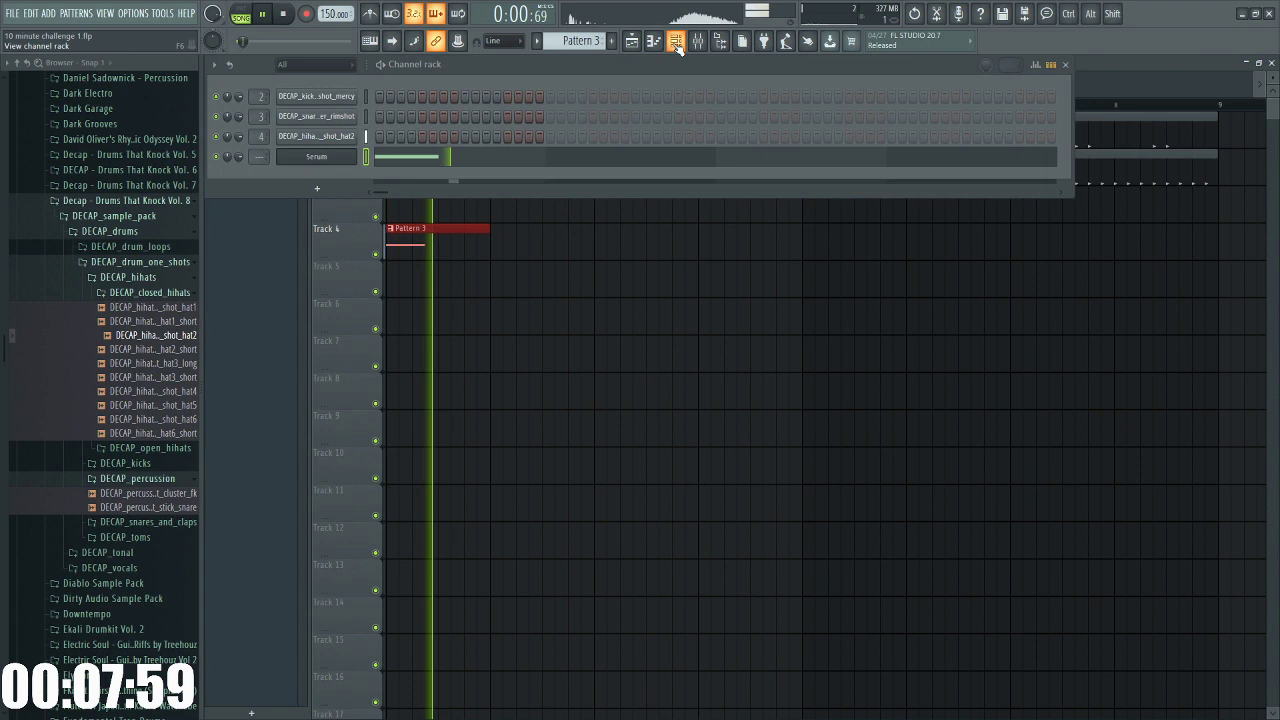
key(space)
click(653, 44)
key(space)
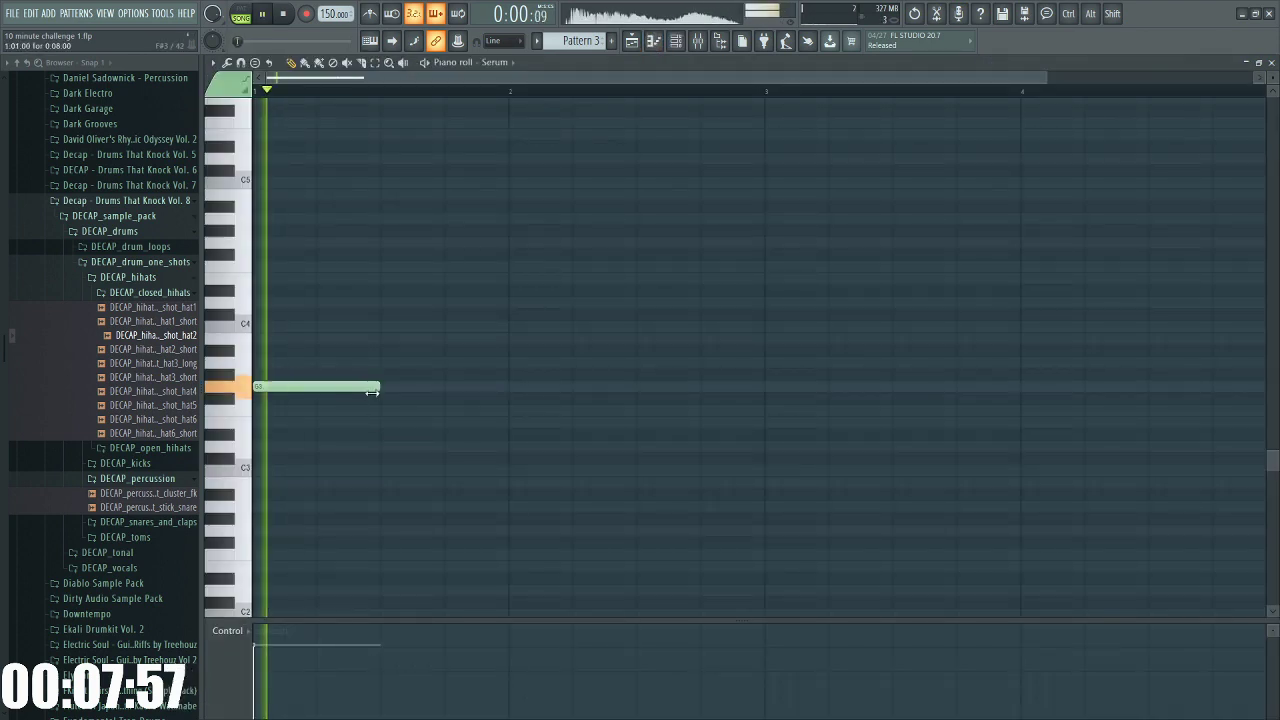
click(450, 387)
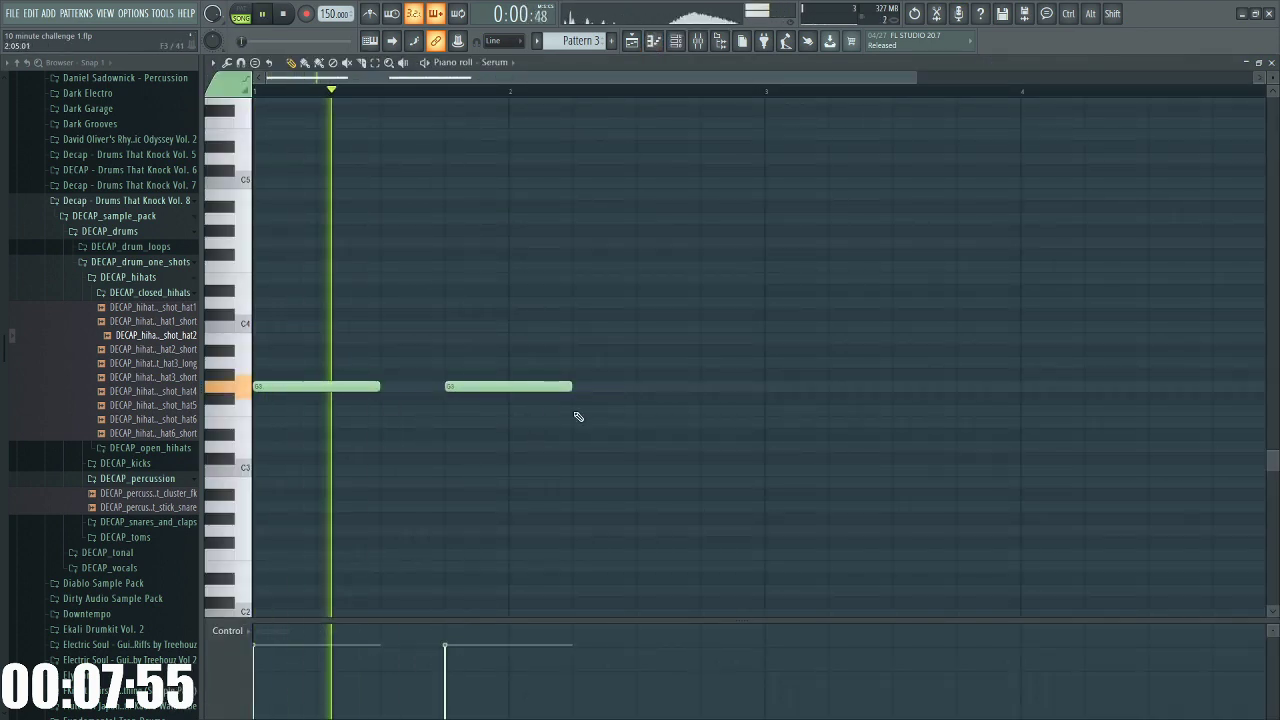
drag(572, 387, 630, 387)
Duplicate the two G3 notes into bars 3 and 4 and add a one-beat G4 note at the end of bar 4
drag(764, 92, 258, 150)
key(ctrl+b)
key(ctrl+d)
scroll(908, 323, down, 2)
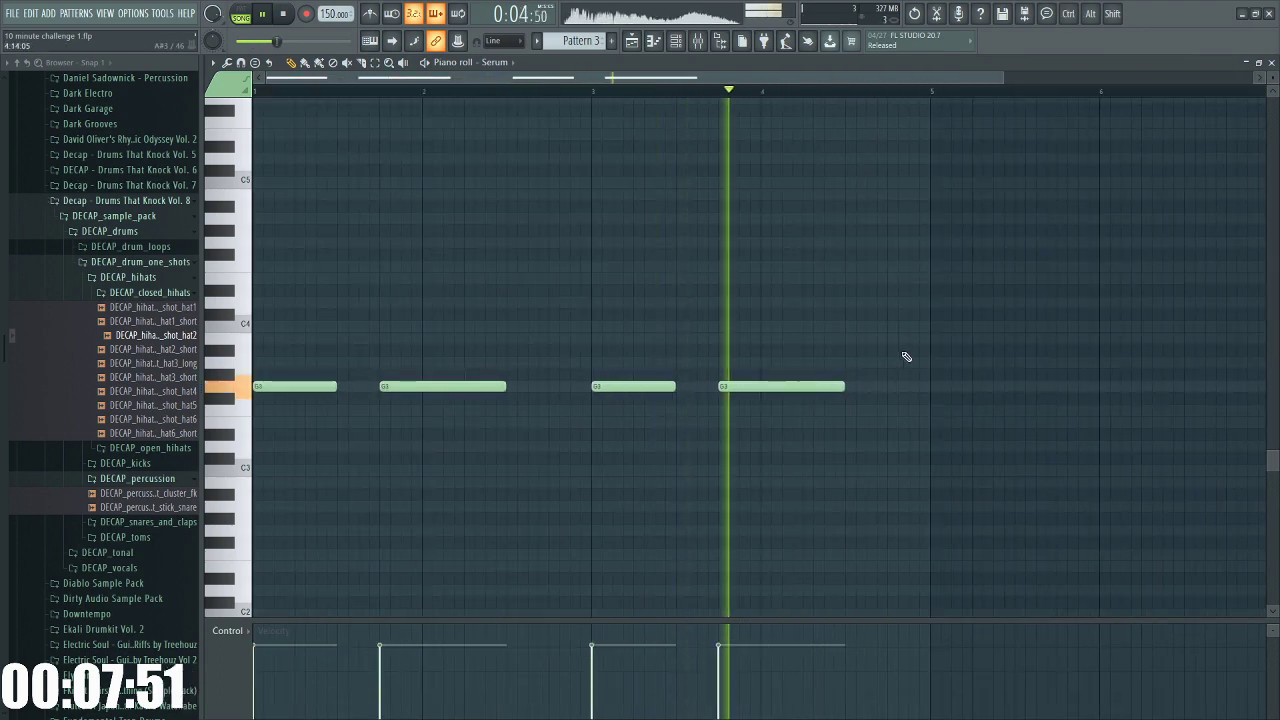
click(916, 243)
drag(1013, 243, 930, 243)
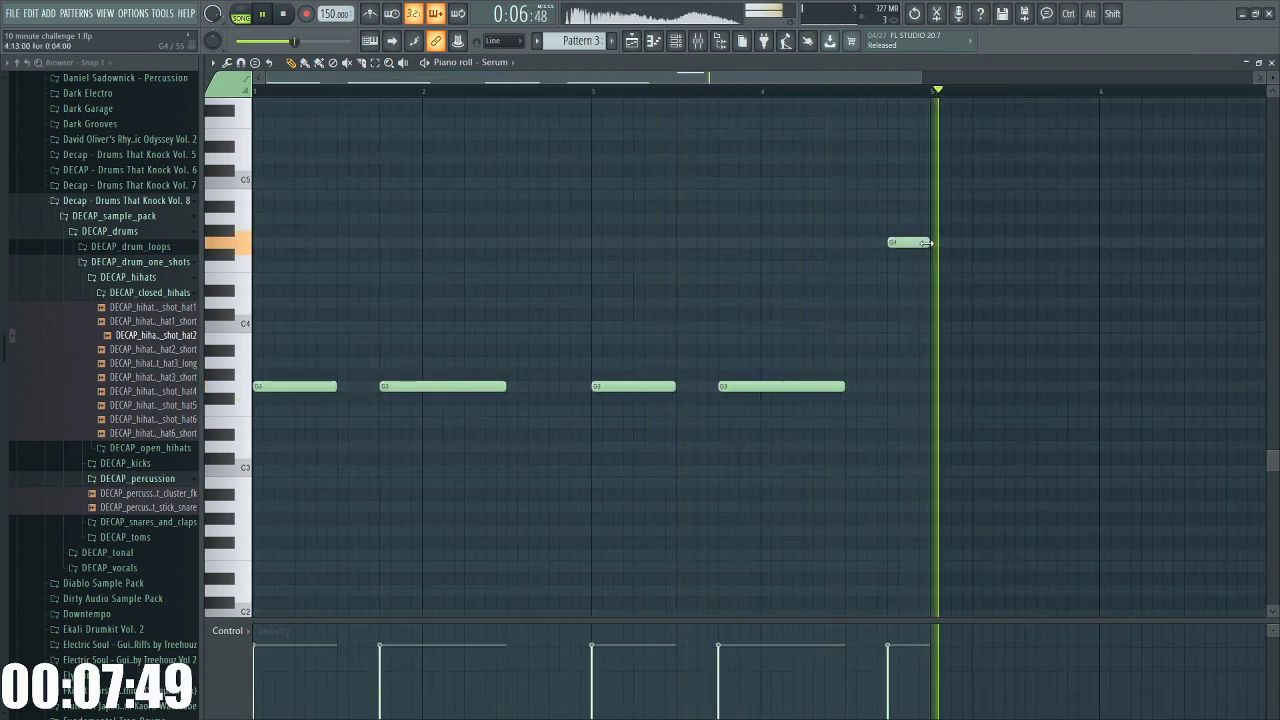
Stop playback, reopen Serum and set its LFO 1 rate to 6.7 Hz
key(space)
click(677, 41)
click(316, 157)
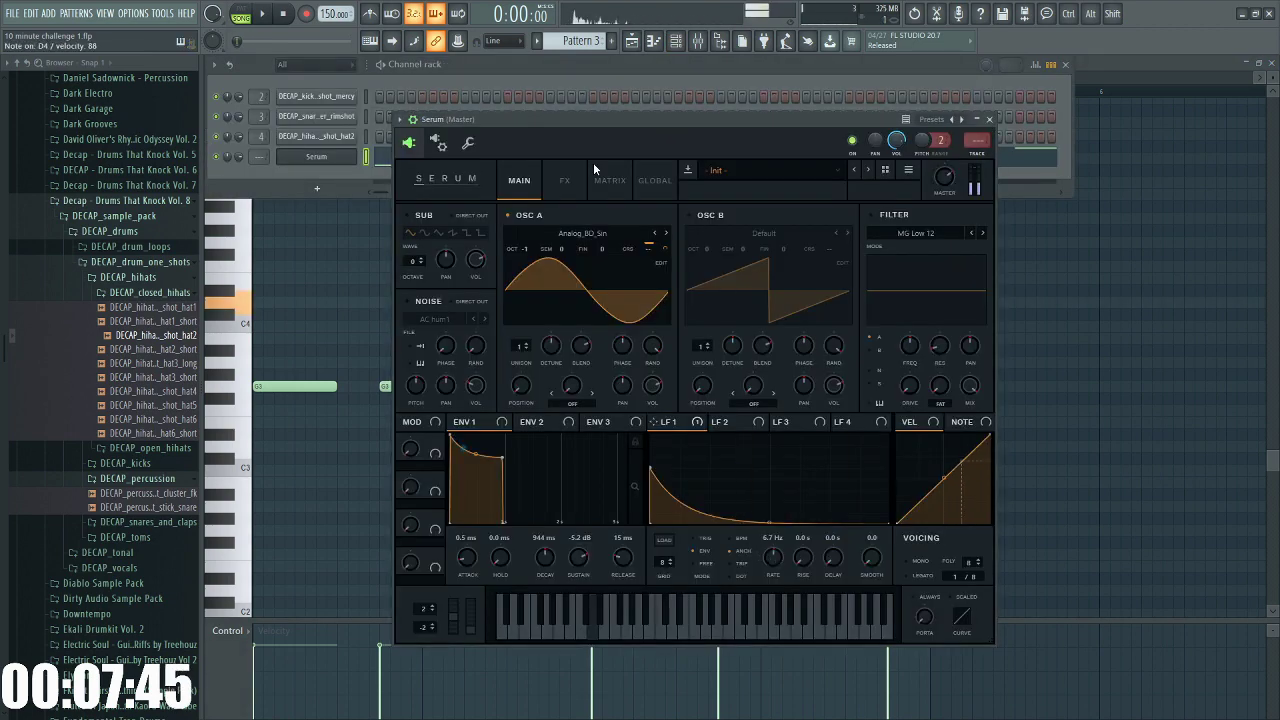
Route the Serum channel to mixer track 12 and set its distortion drive to 87%
click(564, 180)
click(698, 42)
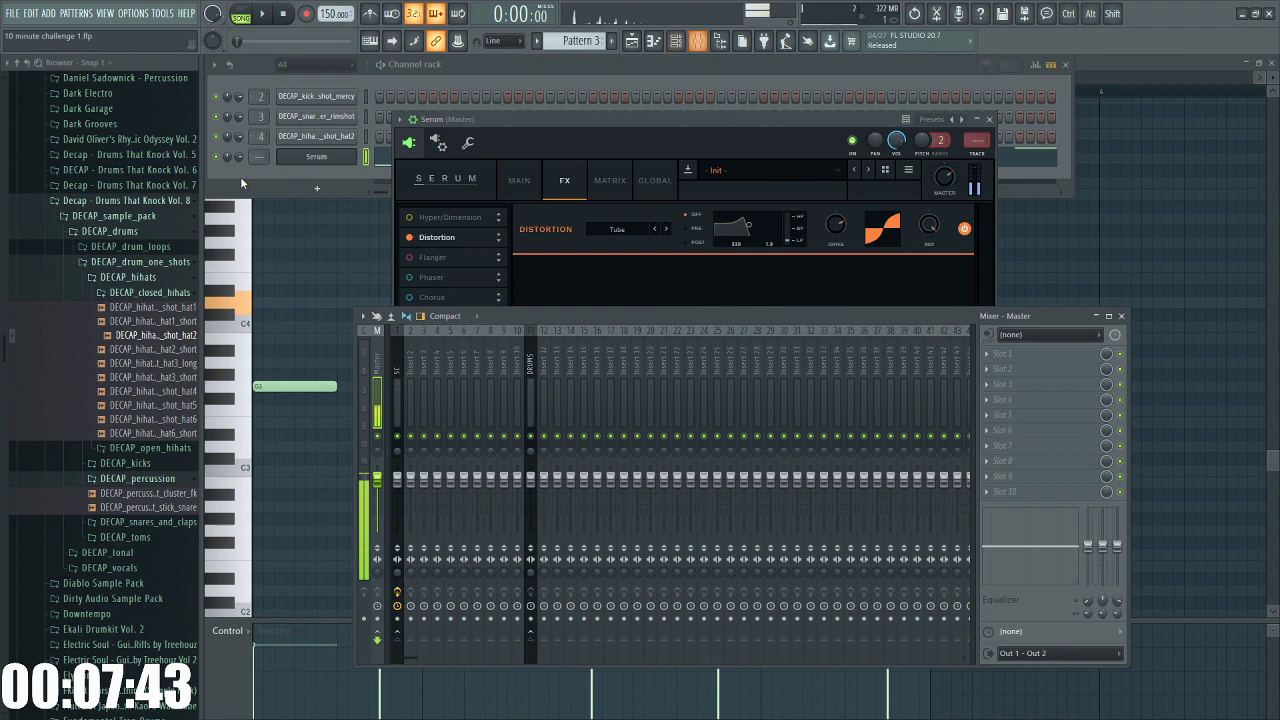
key(ctrl+l)
click(668, 206)
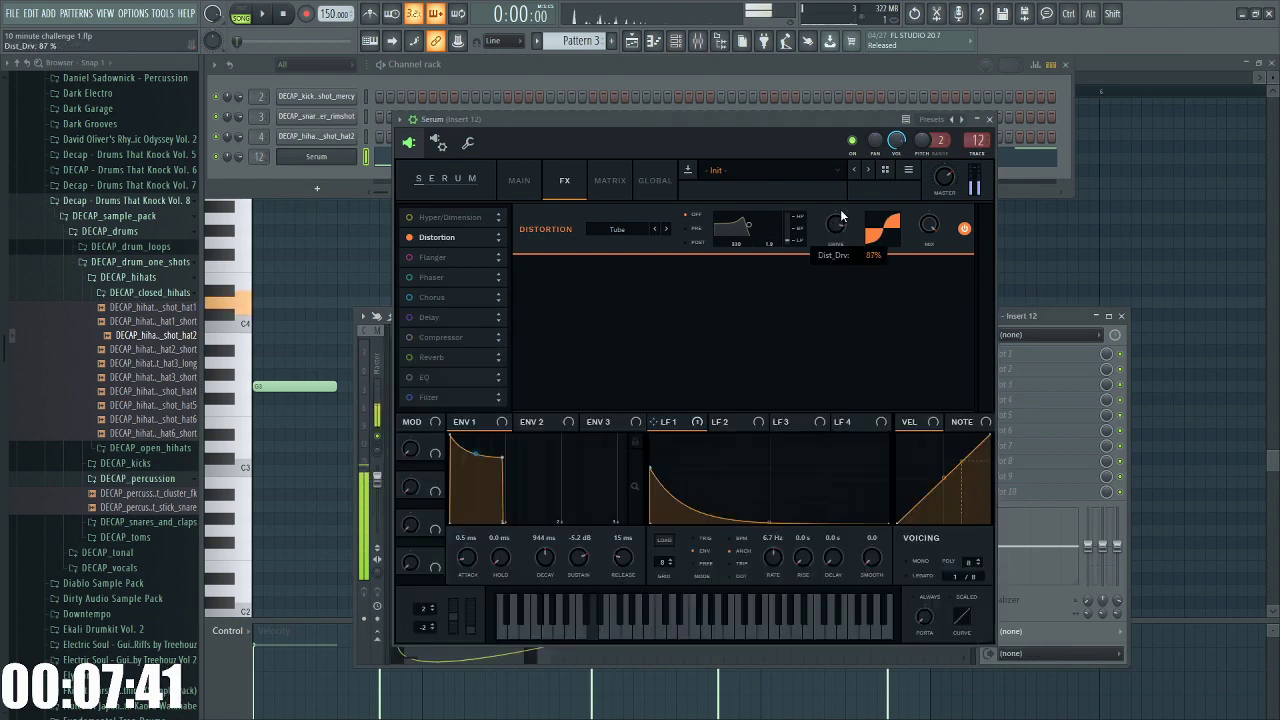
Play the arrangement with the mixer in view, close the plugin windows and return to the playlist
key(space)
click(1062, 318)
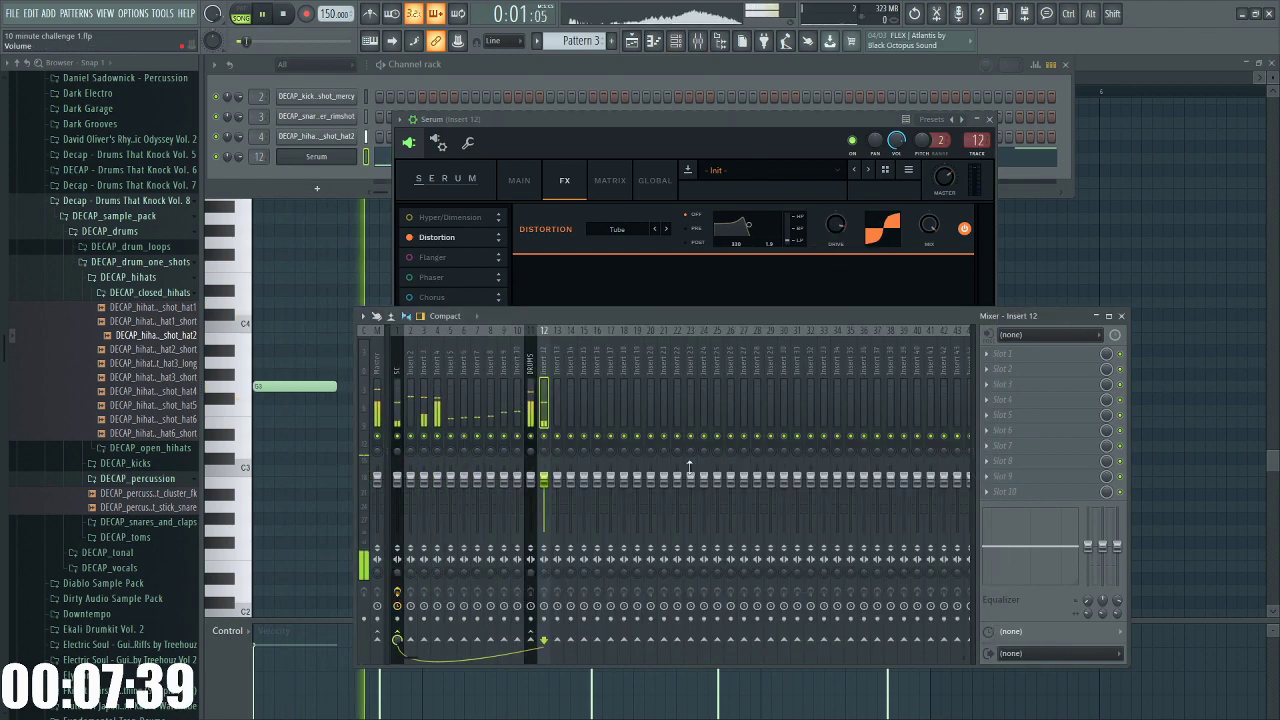
click(990, 119)
click(995, 120)
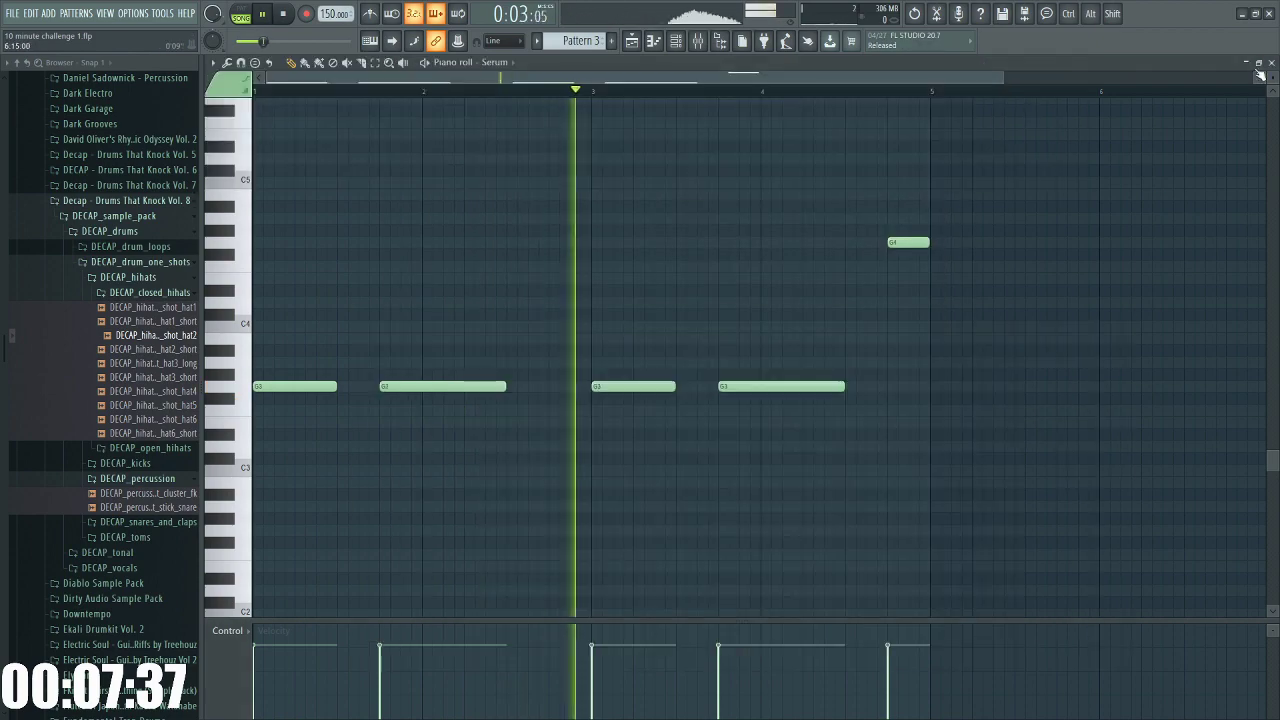
key(F5)
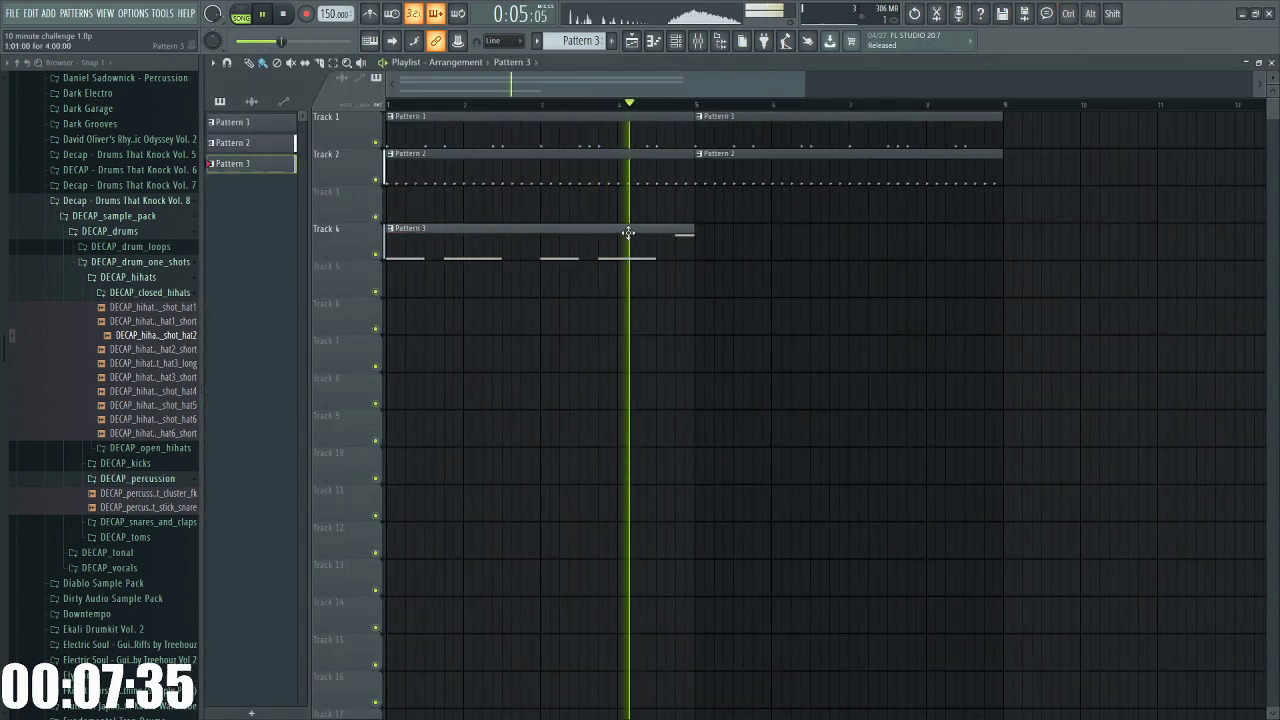
Duplicate the Serum notes of Pattern 3 into bars 5 to 8
double_click(630, 236)
key(ctrl+b)
ctrl+click(598, 332)
scroll(598, 332, down, 2)
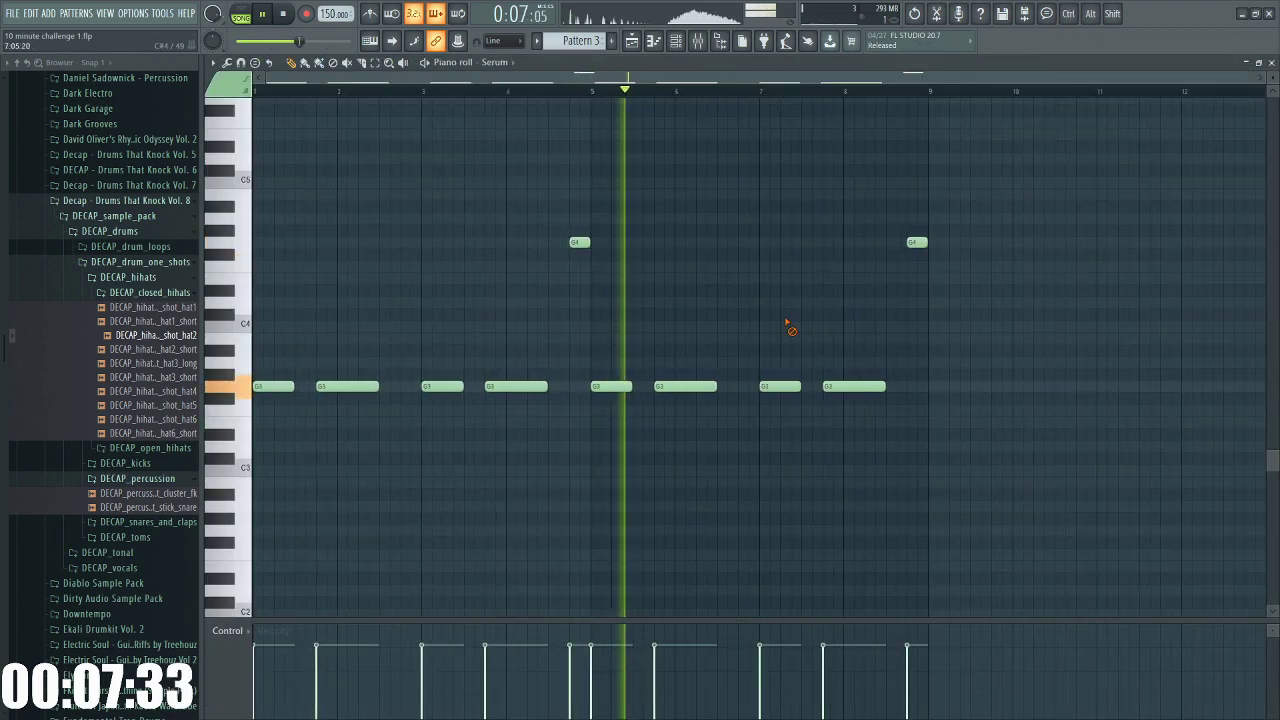
Replace the G4 note at the end of bar 8 with a half-beat G5 followed by a half-beat G4, auditioning the change
scroll(871, 346, up, 2)
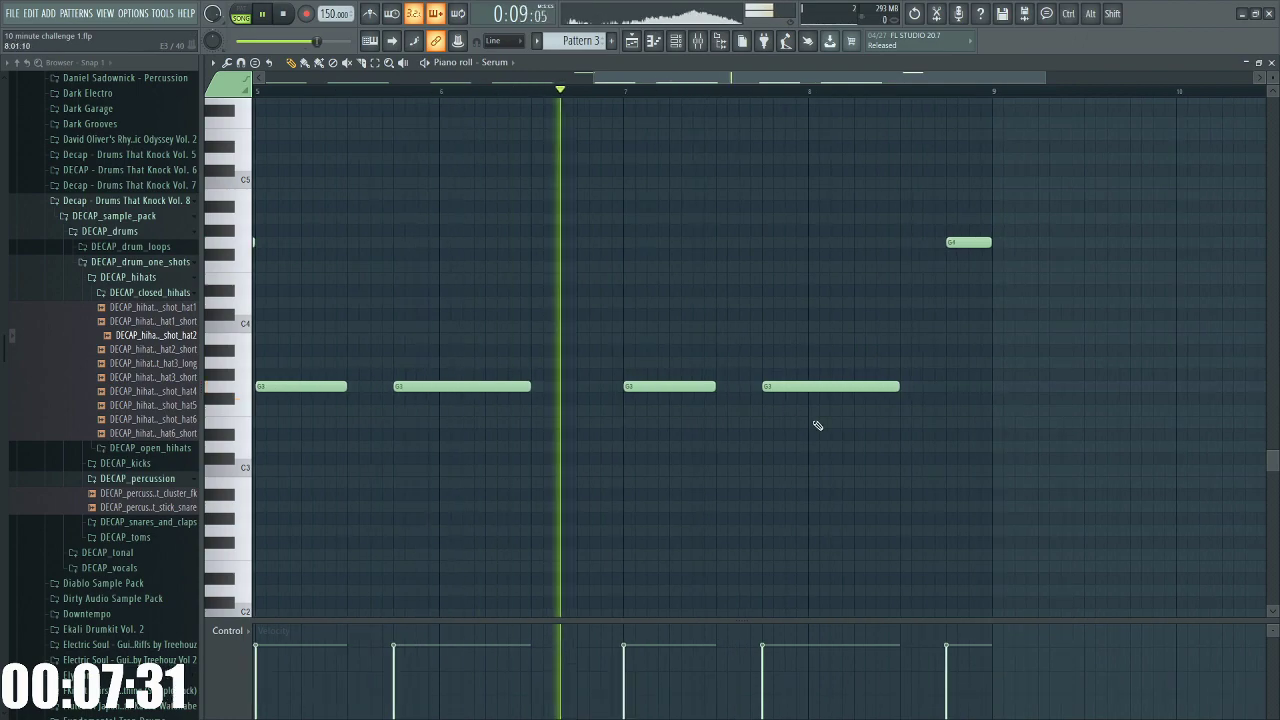
scroll(817, 428, down, 2)
scroll(920, 320, up, 3)
drag(920, 320, 931, 243)
key(ctrl+Up)
scroll(920, 258, up, 3)
click(638, 91)
key(space)
key(space)
key(space)
key(space)
key(ctrl+Down)
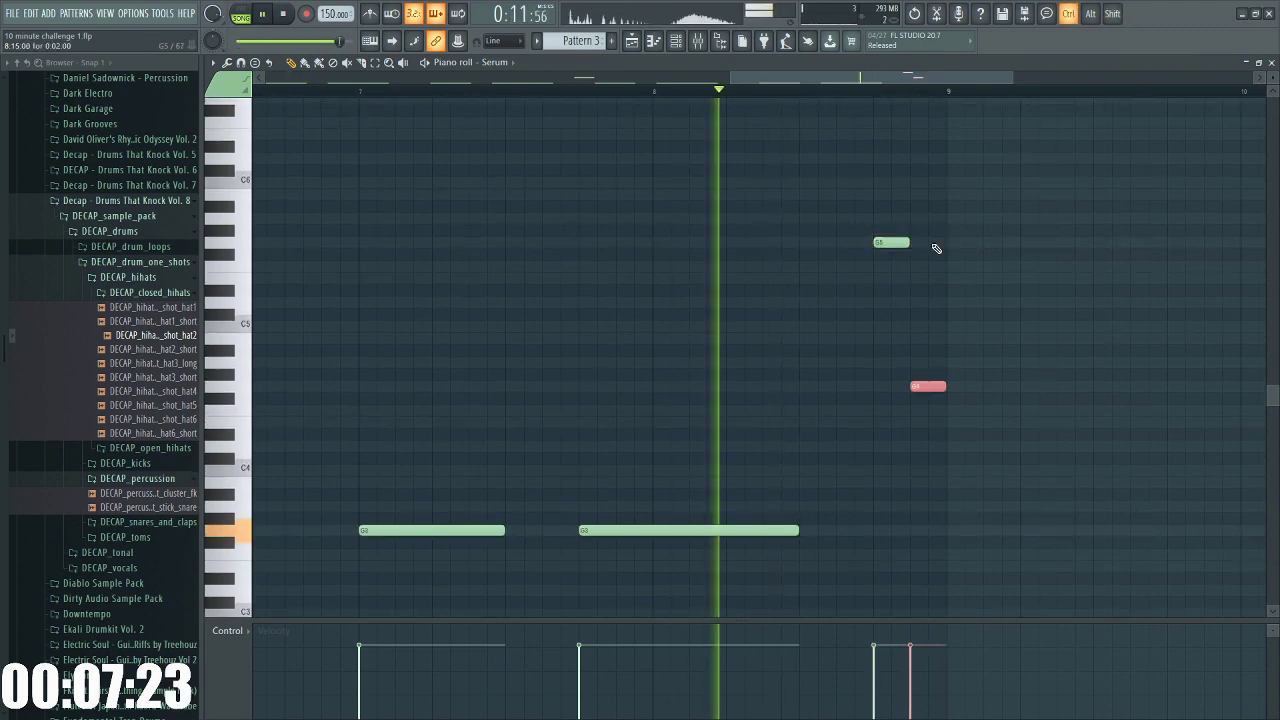
Stop playback, return to the playlist and collapse the Decap - Drums That Knock Vol. 8 folder in the browser
scroll(1040, 330, down, 3)
scroll(1045, 344, down, 1)
ctrl+click(1076, 371)
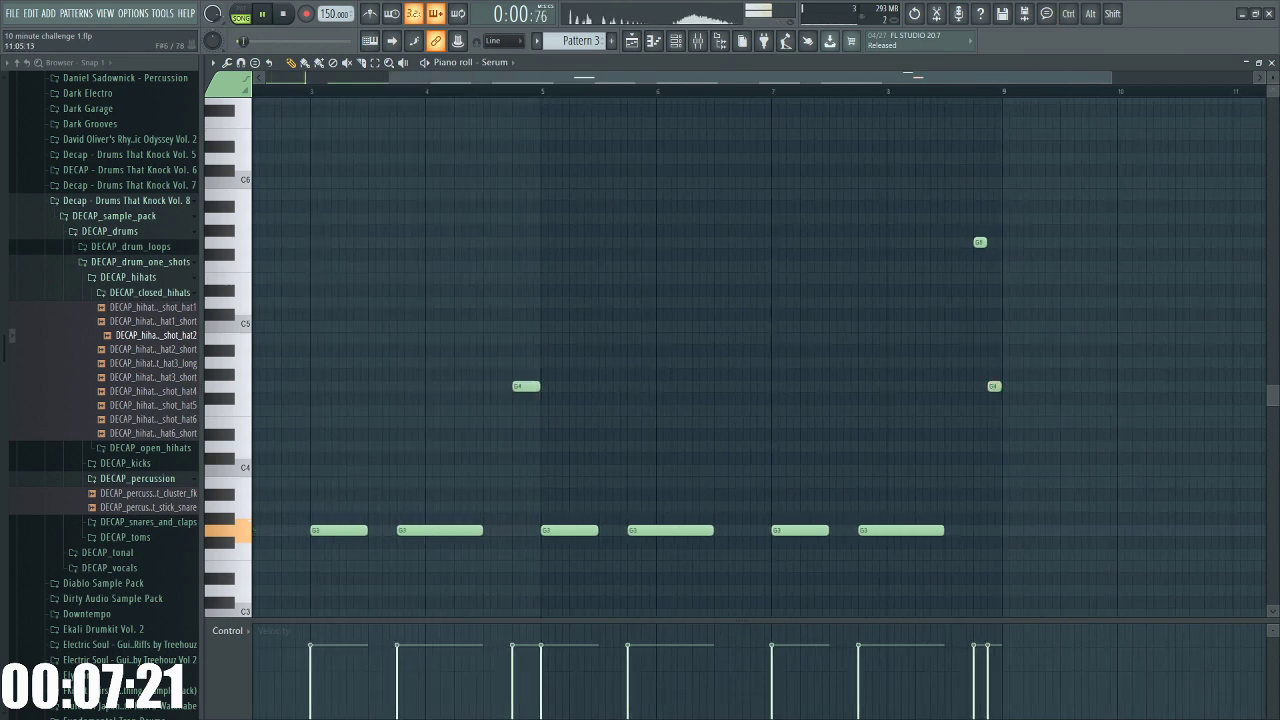
key(space)
click(1271, 63)
click(1064, 63)
scroll(798, 342, down, 2)
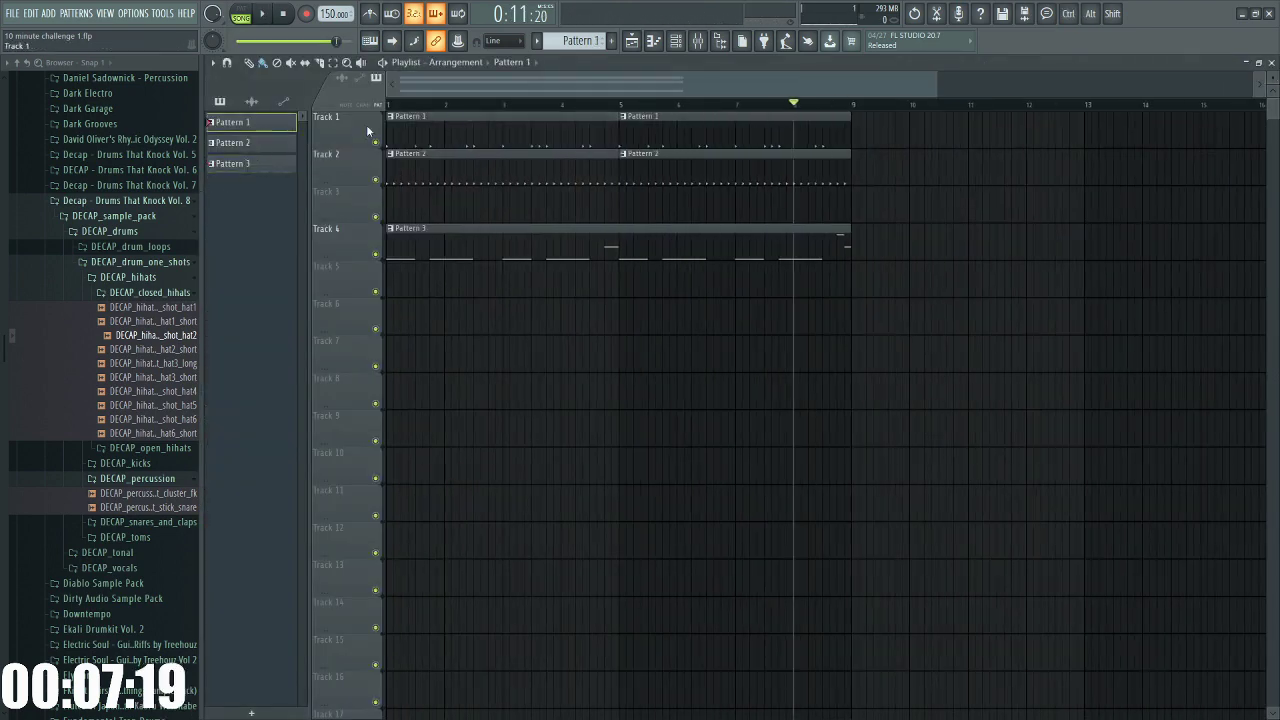
click(416, 106)
click(120, 200)
Add a second Serum instrument and route it to mixer track 13
key(F6)
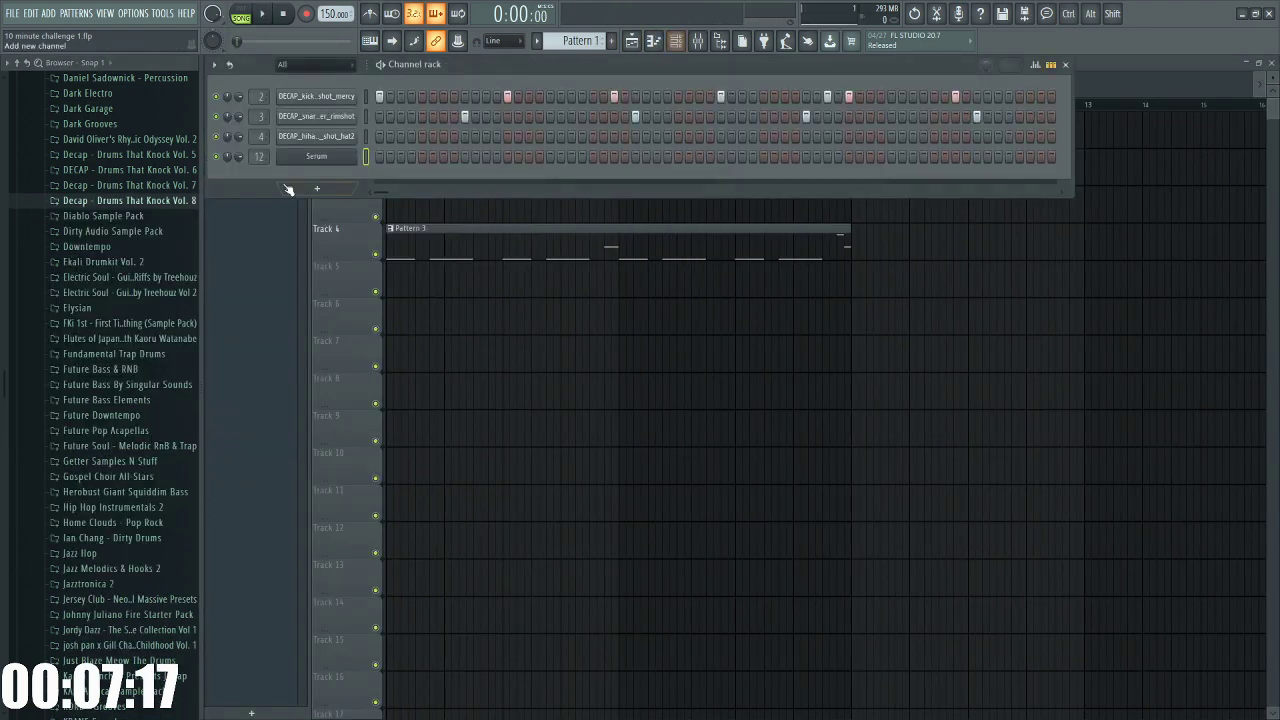
click(317, 188)
mouse_move(330, 362)
click(417, 399)
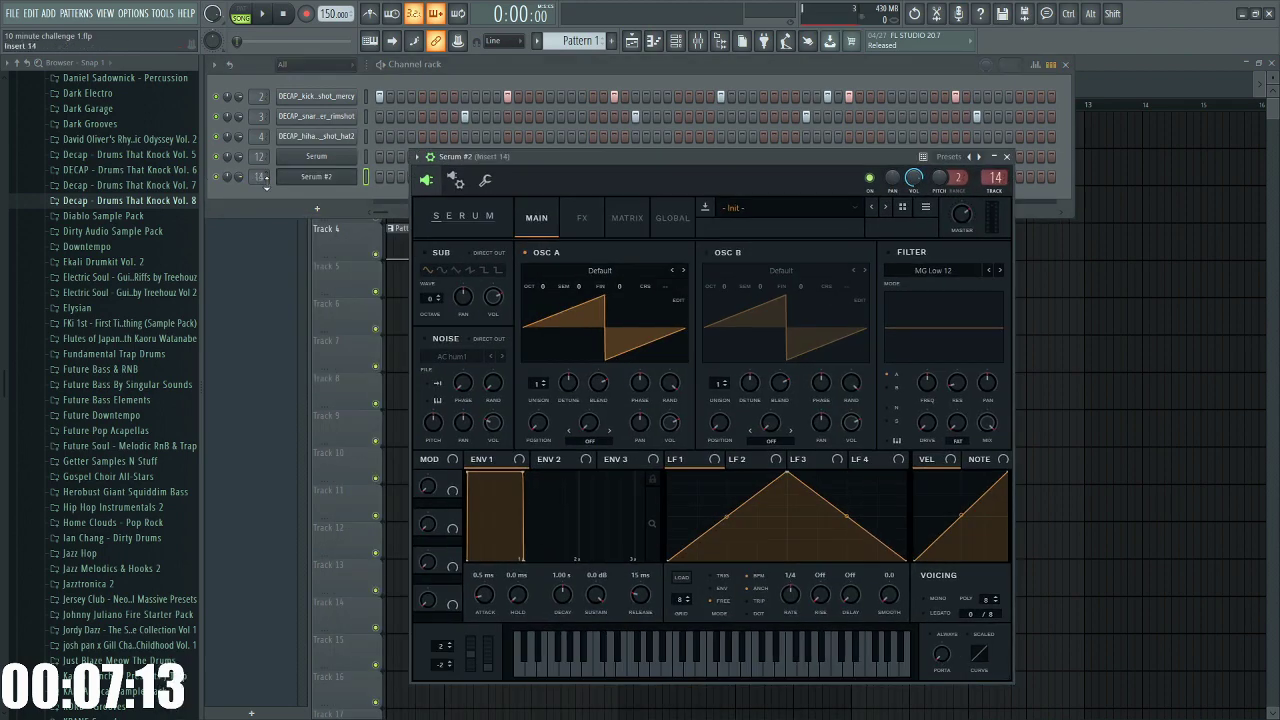
drag(562, 161, 524, 119)
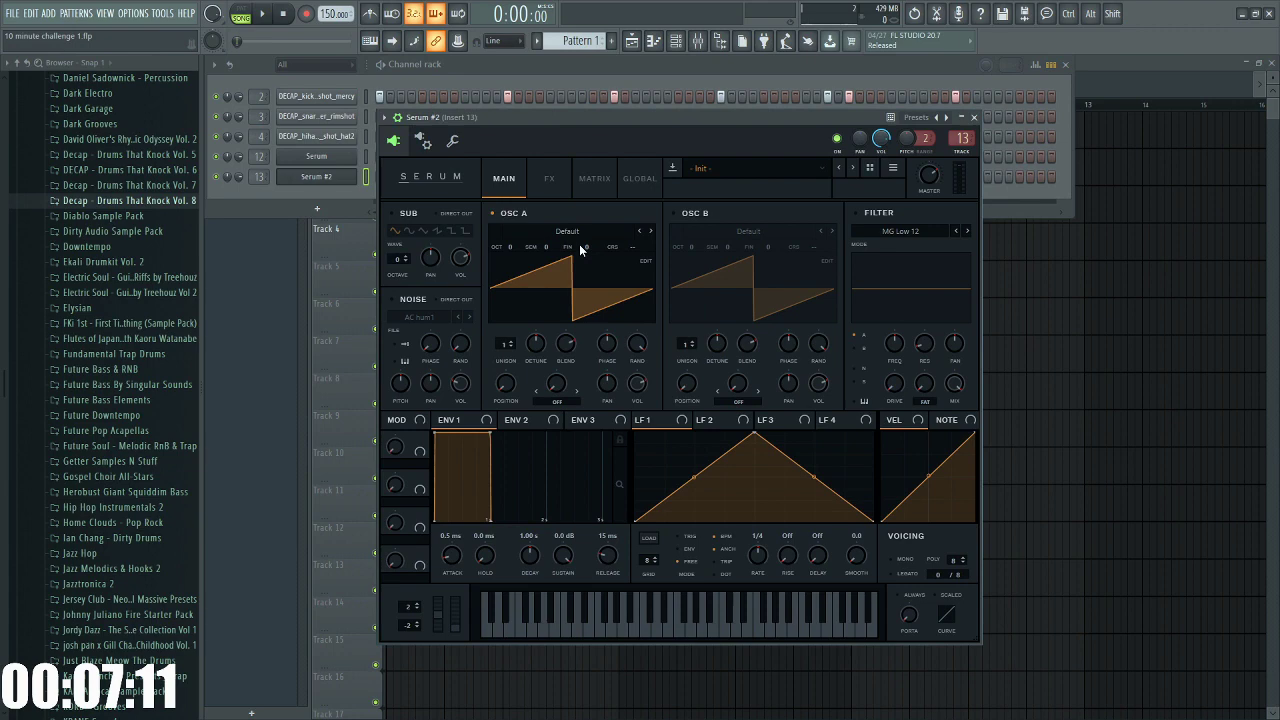
Choose a new wavetable for oscillator A of the second Serum and adjust its wavetable position and octave
click(567, 231)
mouse_move(577, 258)
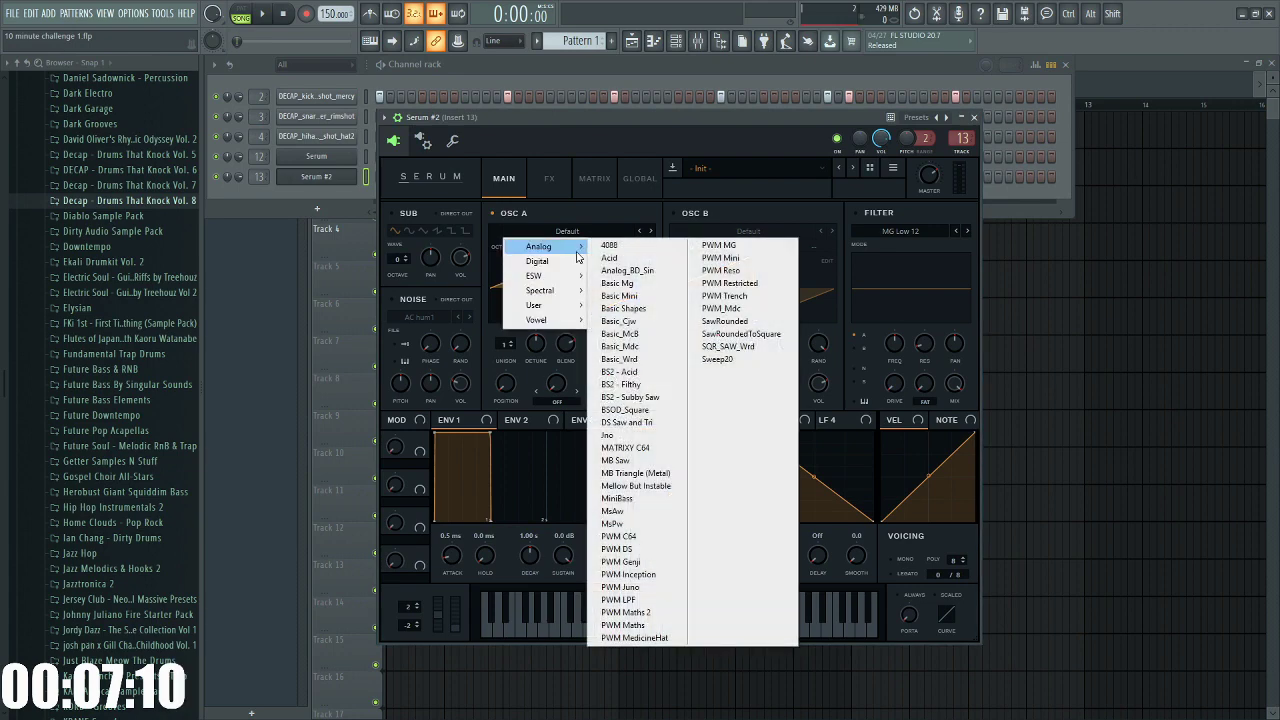
click(746, 299)
drag(505, 383, 567, 280)
drag(512, 246, 506, 268)
click(547, 179)
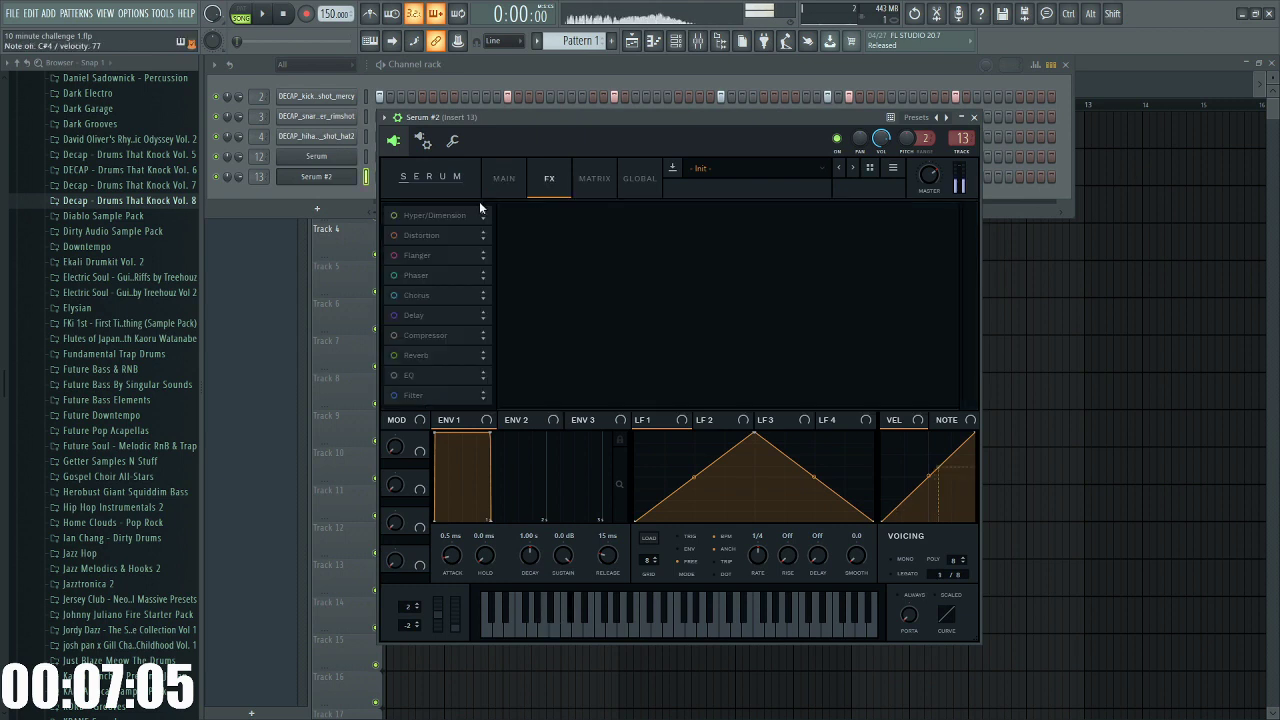
click(503, 178)
click(566, 231)
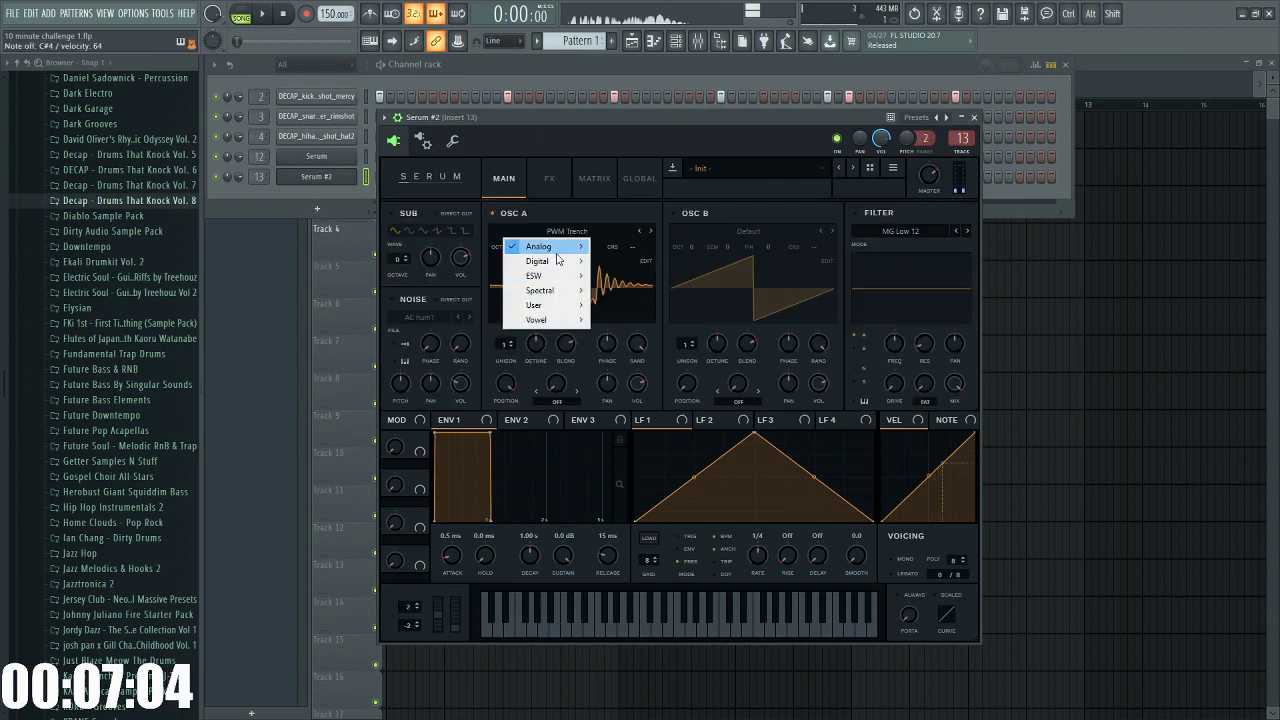
Load the EK_loops_bigstomps_150 sample from the Ekali Drumkit Vol. 2 loops into oscillator A as its wavetable, with the wavetable position at 141
click(70, 266)
click(119, 281)
click(121, 296)
click(123, 309)
drag(124, 311, 619, 340)
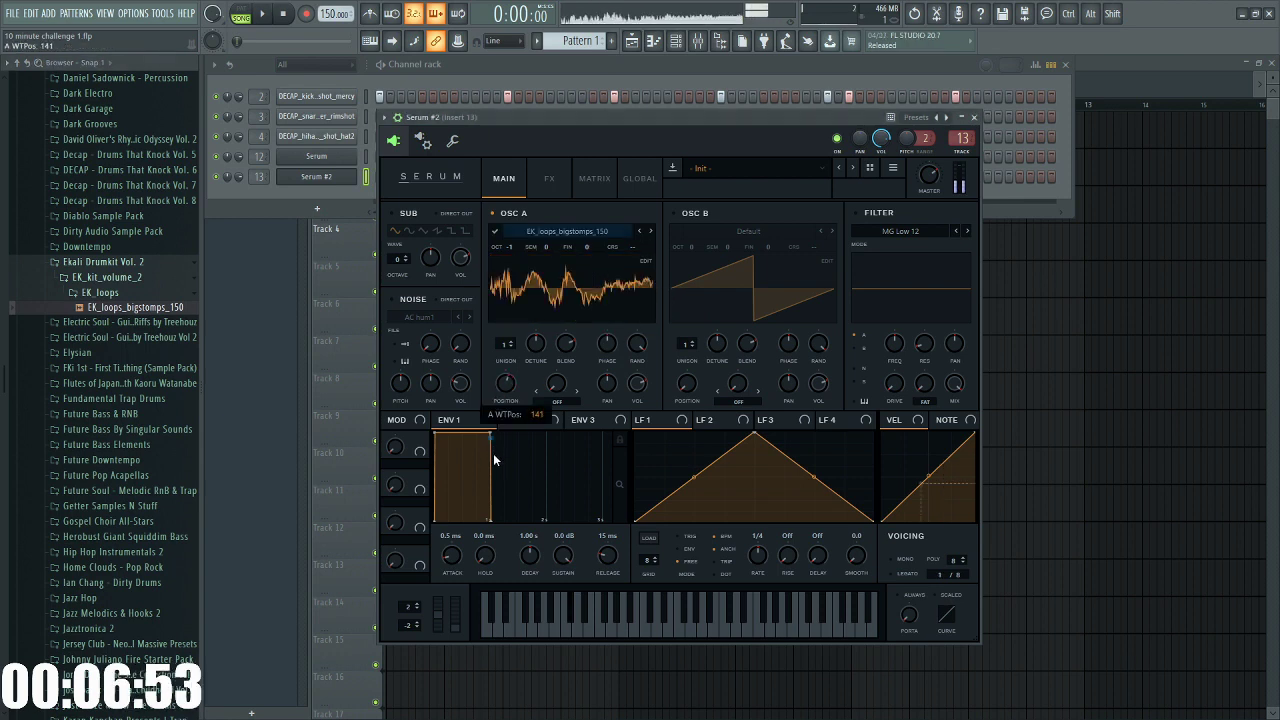
Edit oscillator A's wavetable and remove all frames before the onset of the loud waveform
click(652, 257)
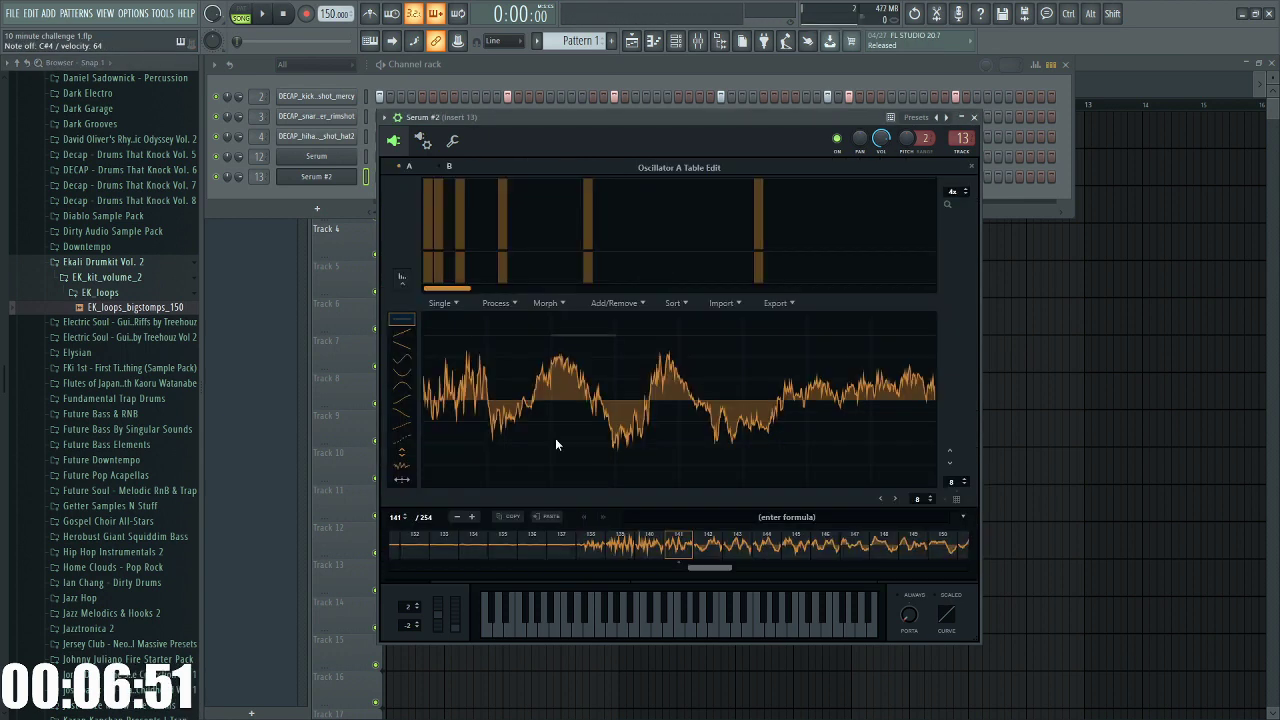
click(562, 548)
click(615, 302)
click(650, 378)
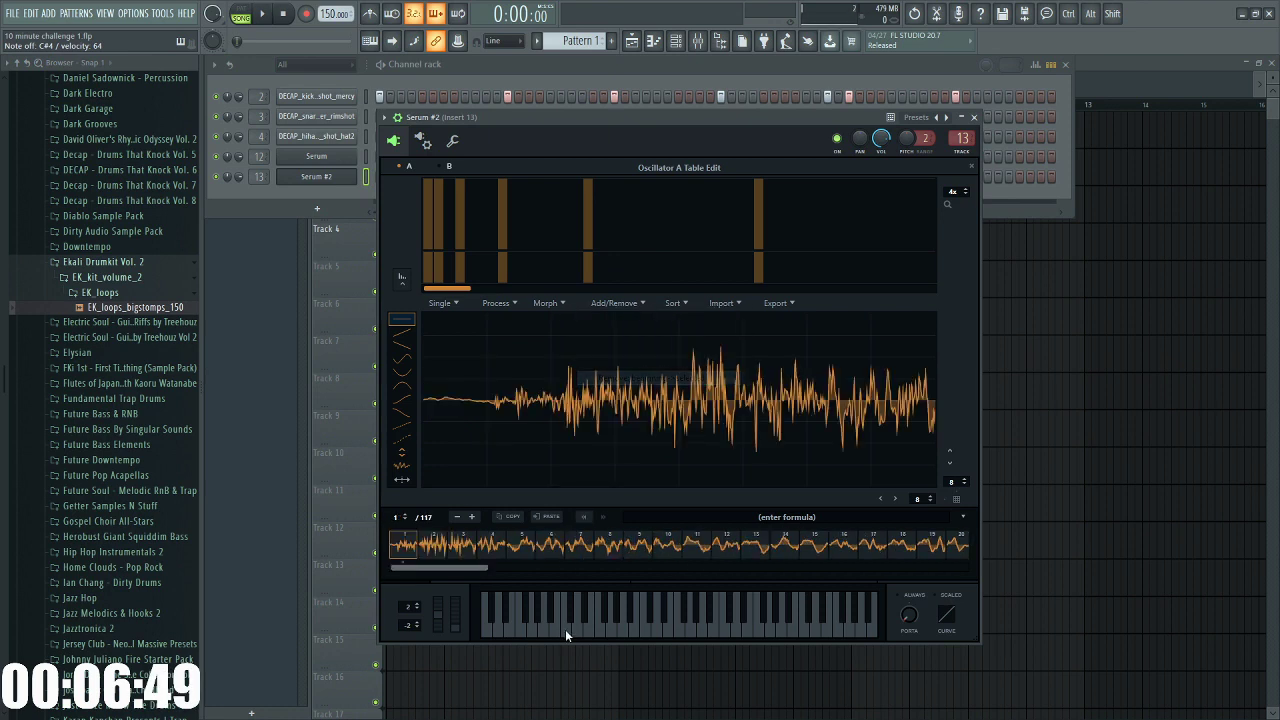
Examine the remaining wavetable frames and trim the table down to its first 27 frames
click(758, 546)
click(894, 546)
drag(438, 569, 567, 570)
click(623, 545)
click(792, 552)
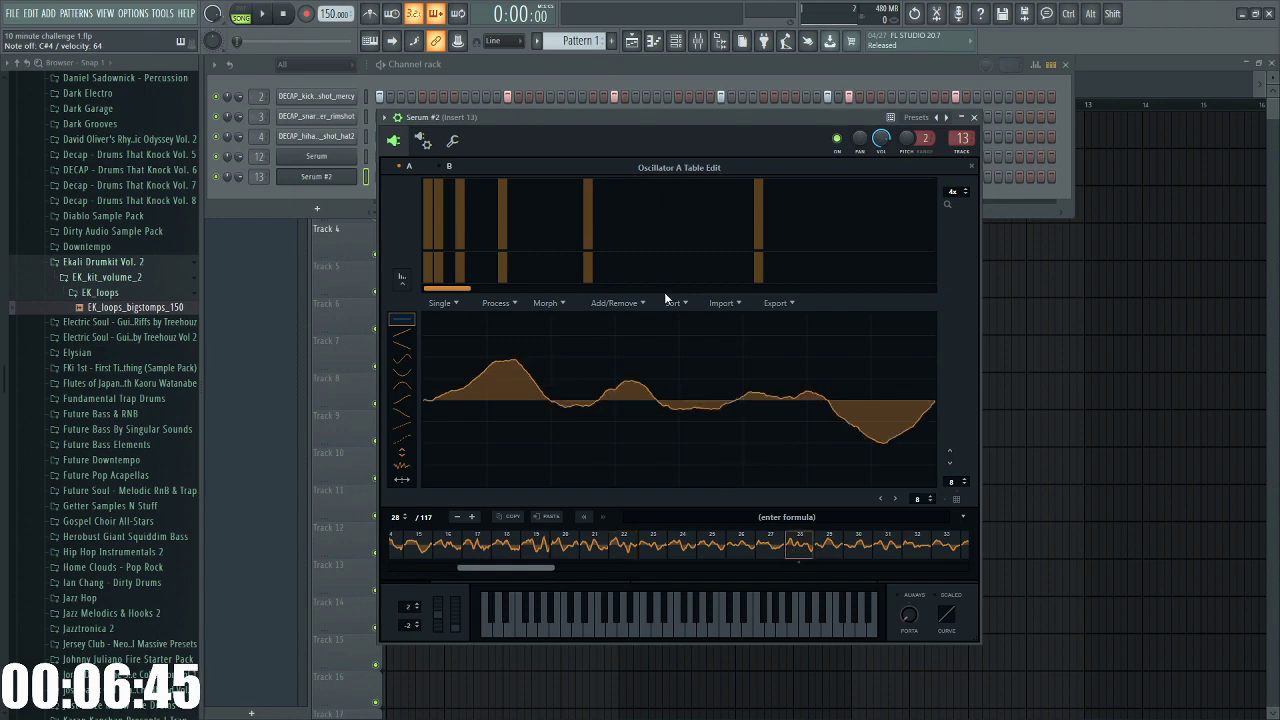
click(614, 303)
click(650, 391)
Normalize each wavetable frame separately
click(546, 303)
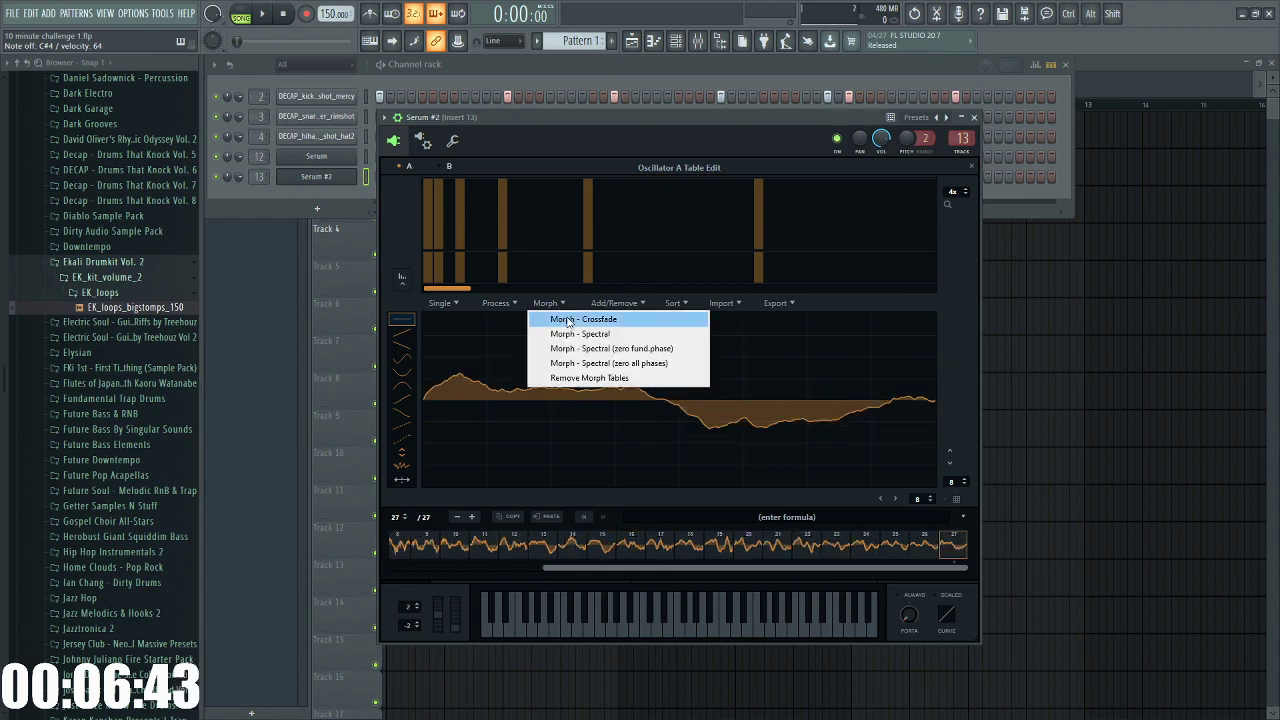
click(496, 303)
click(505, 319)
click(550, 303)
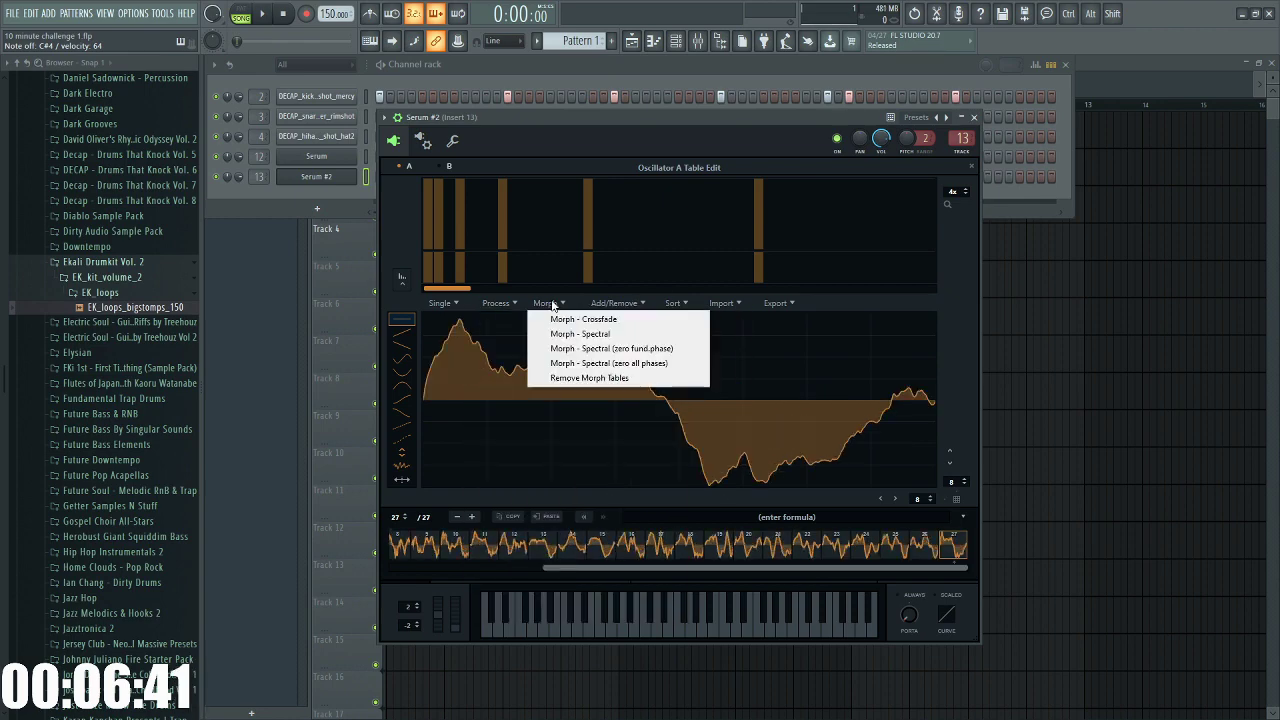
click(496, 303)
Apply a spectral morph to the wavetable, close the table editor and audition different wavetable positions on oscillator A
click(548, 303)
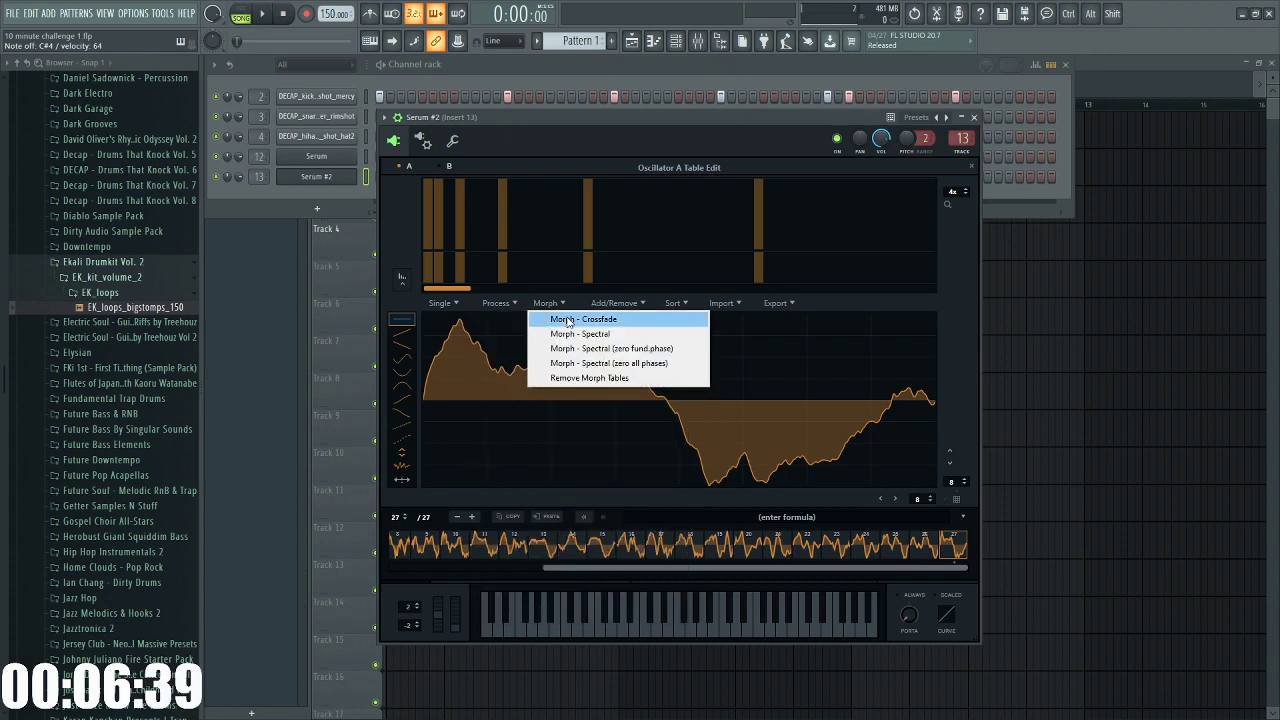
click(570, 335)
click(971, 167)
drag(505, 384, 545, 422)
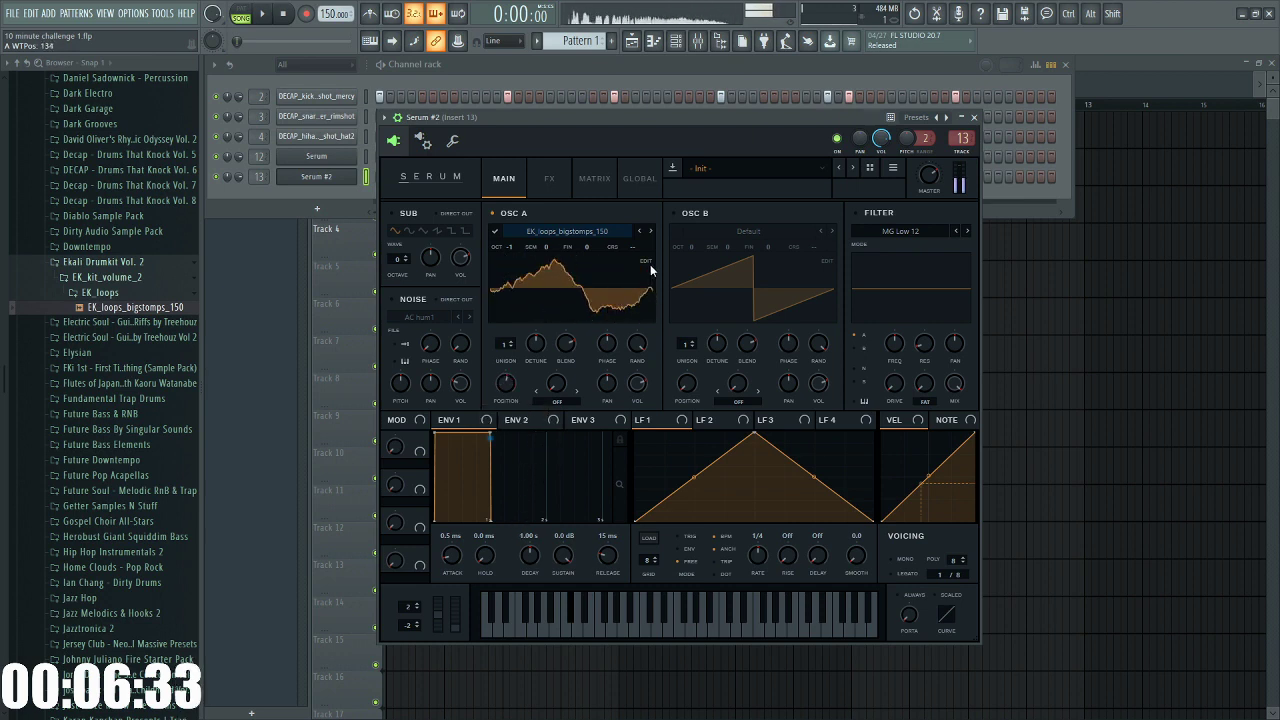
Reopen oscillator A's wavetable for editing and remove the frames before frame 109
click(648, 262)
click(513, 546)
click(549, 302)
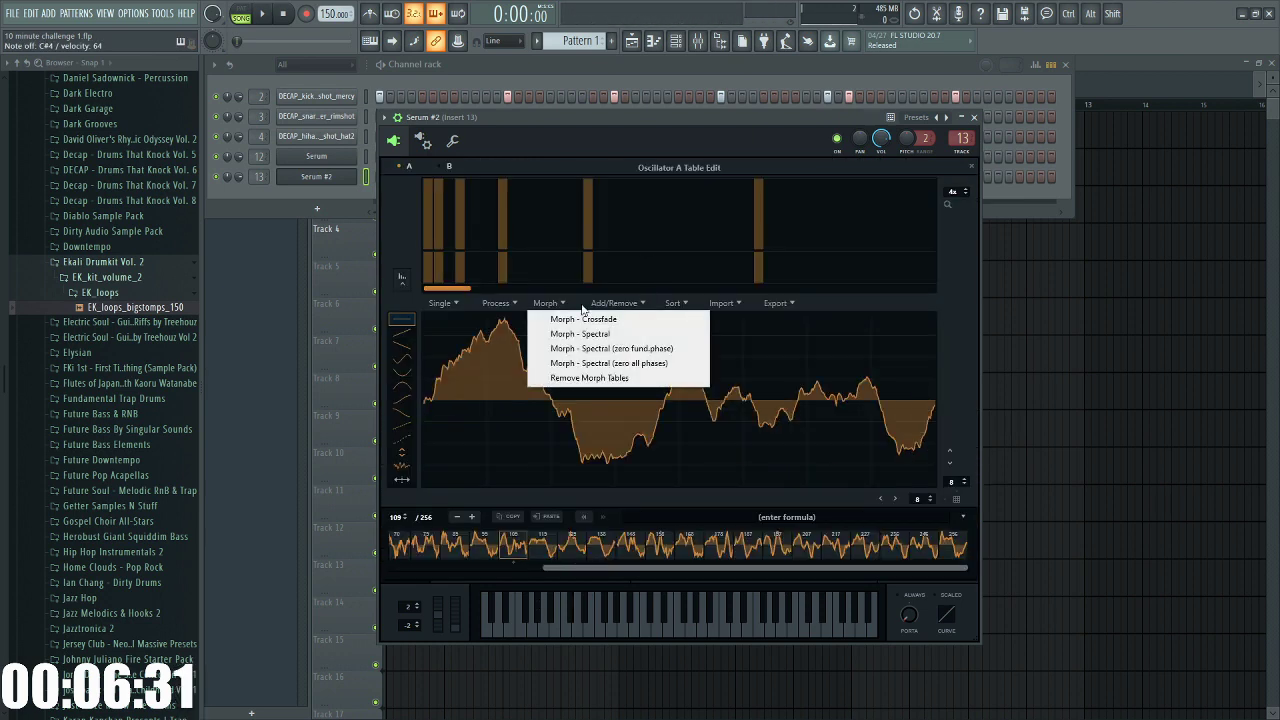
click(614, 302)
click(652, 374)
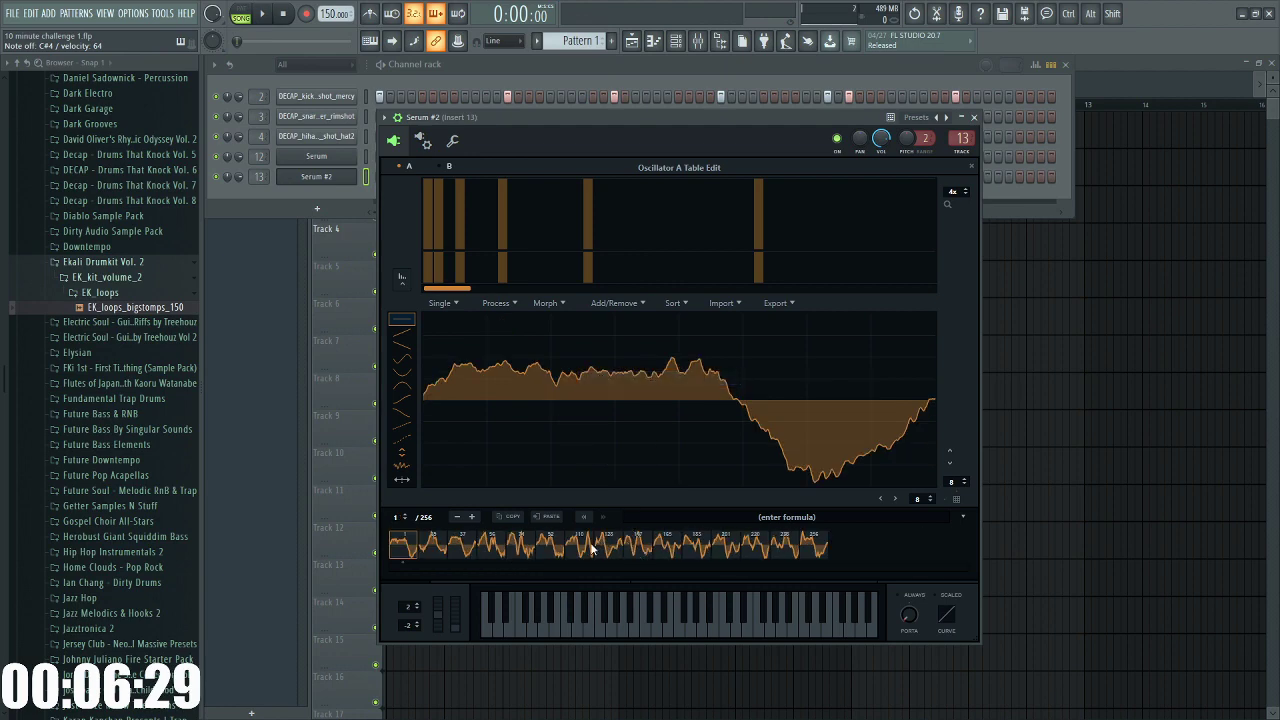
Apply a crossfade morph to the trimmed wavetable, normalize each frame separately and close the table editor
click(548, 304)
click(562, 319)
click(512, 303)
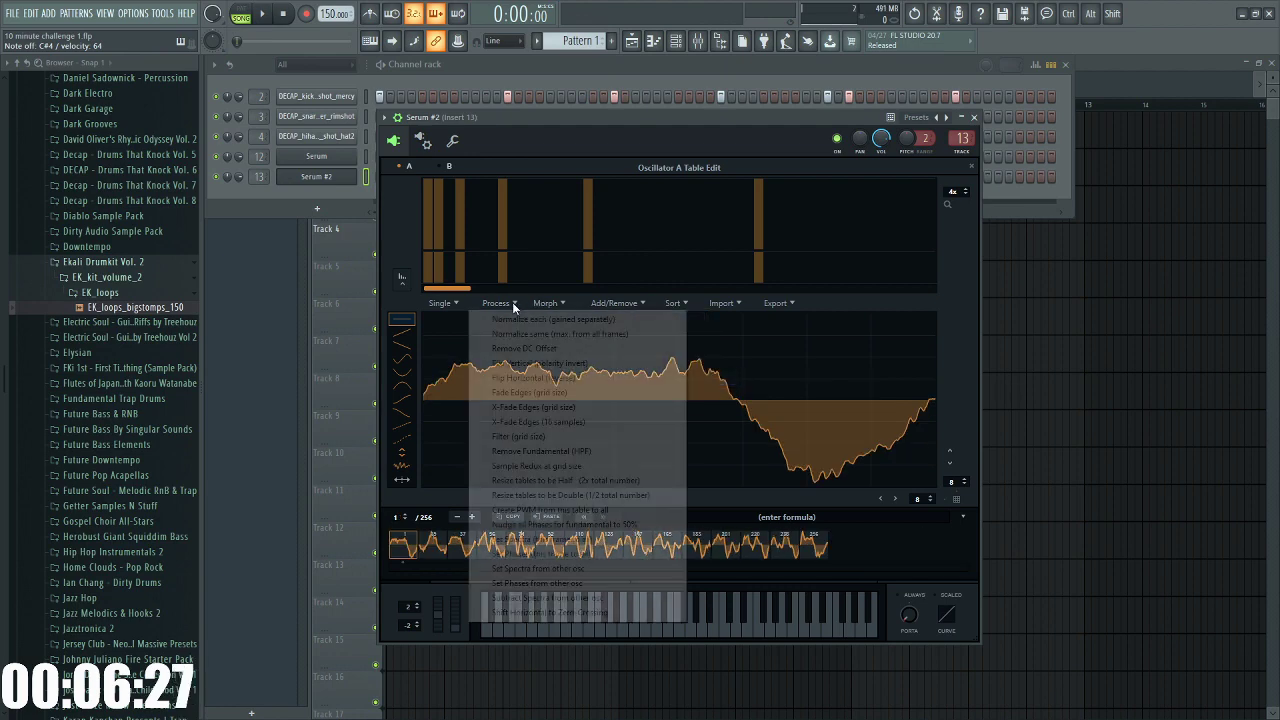
click(530, 319)
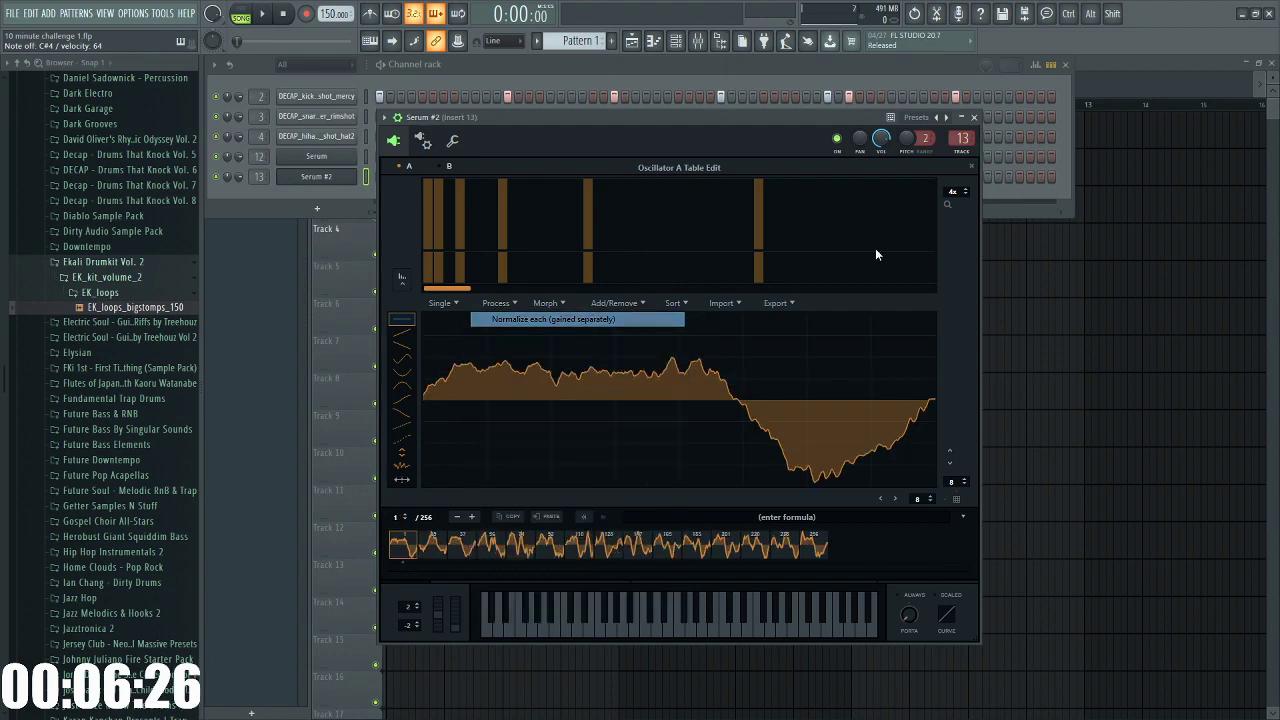
click(971, 168)
Modulate oscillator A's wavetable position with LFO 1 at an amount of 10, and reshape LFO 1 into a falling ramp in envelope mode
drag(508, 385, 652, 428)
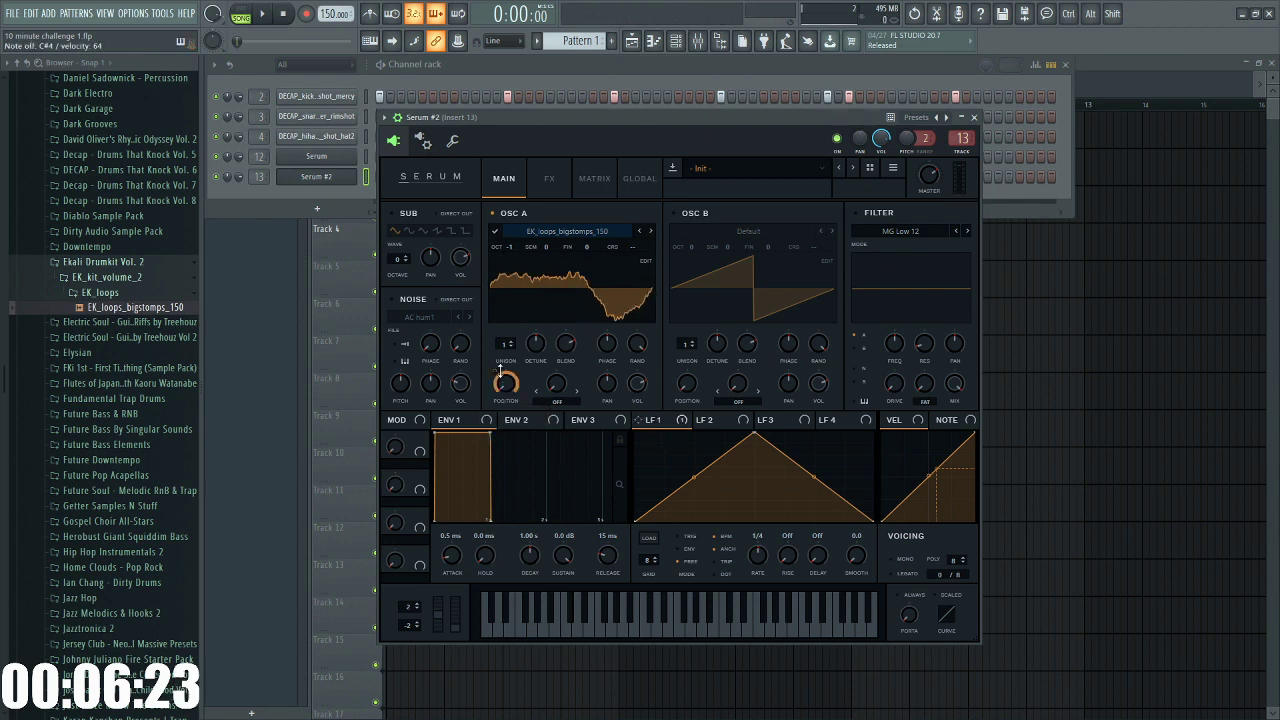
drag(500, 370, 504, 380)
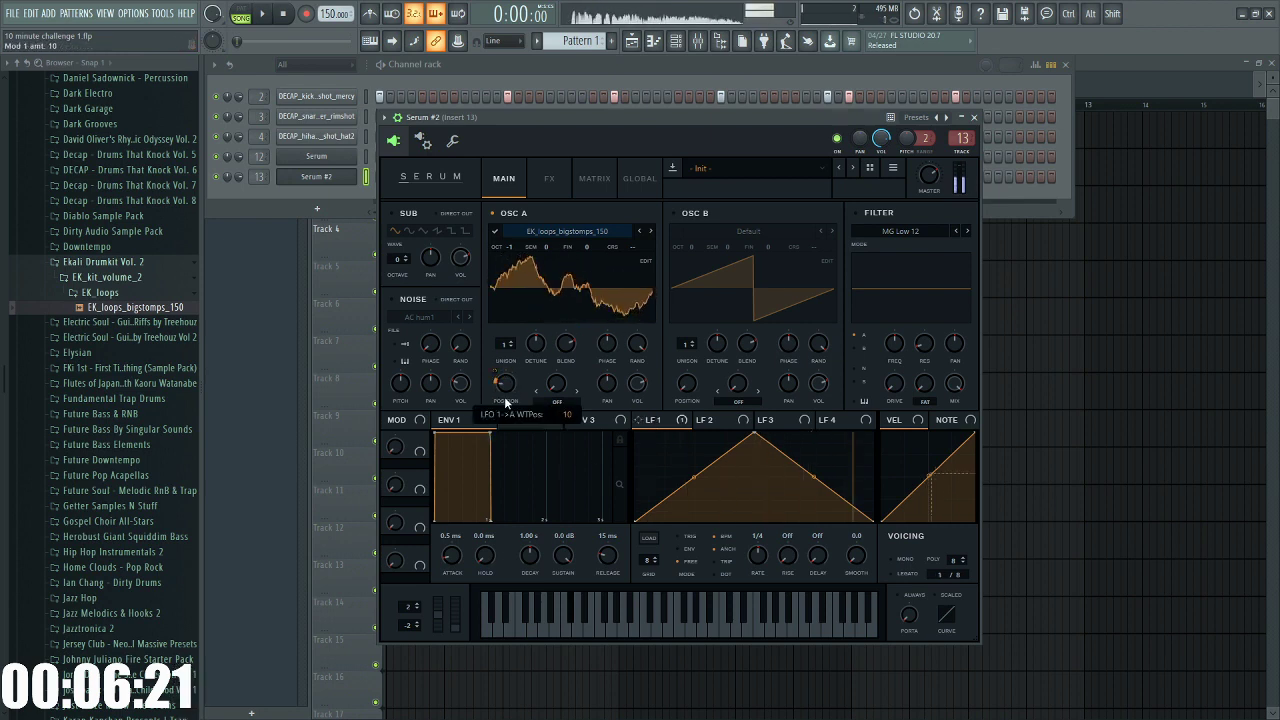
drag(761, 438, 635, 434)
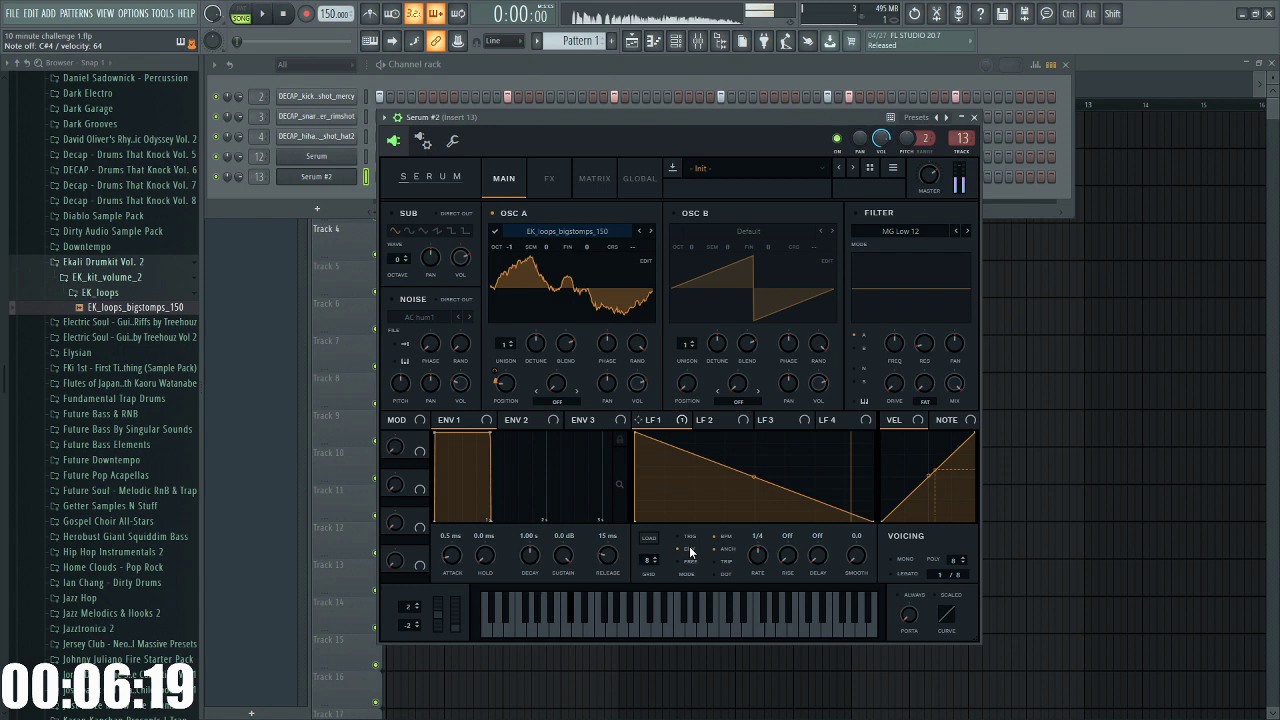
Bend LFO 1 into a concave decay with an extra low point near its end, and set its rate to 1/4
drag(757, 554, 755, 560)
drag(754, 478, 715, 447)
drag(790, 500, 804, 514)
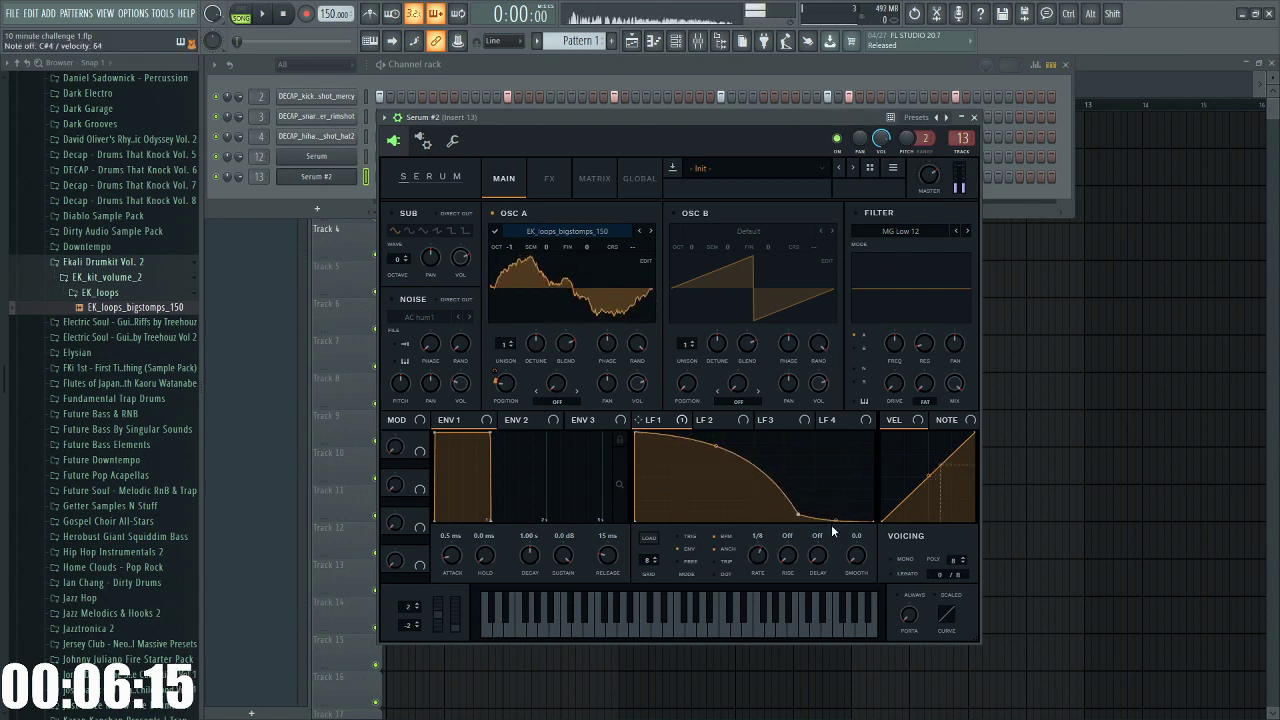
drag(757, 567, 757, 560)
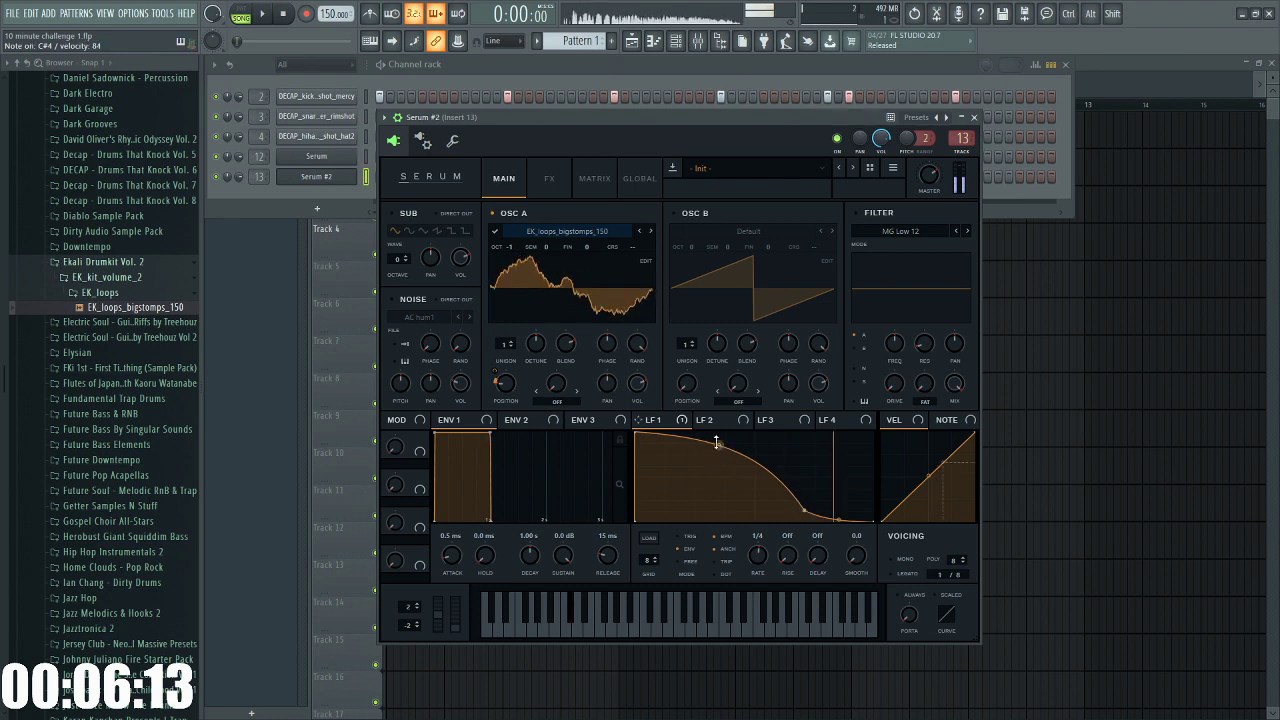
drag(718, 446, 729, 474)
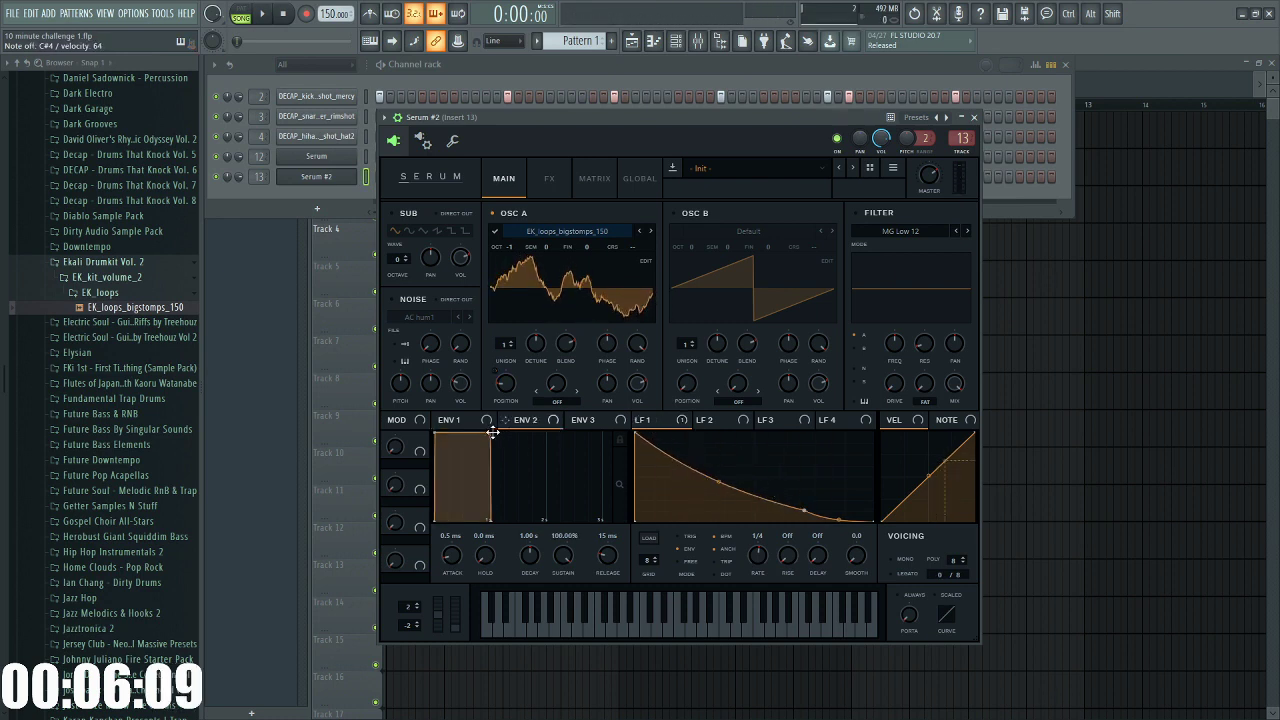
Set Envelope 1 to 533 ms decay, -18.5 dB sustain and 124 ms release, and enable the MG Low 12 filter for it to modulate
drag(491, 434, 449, 538)
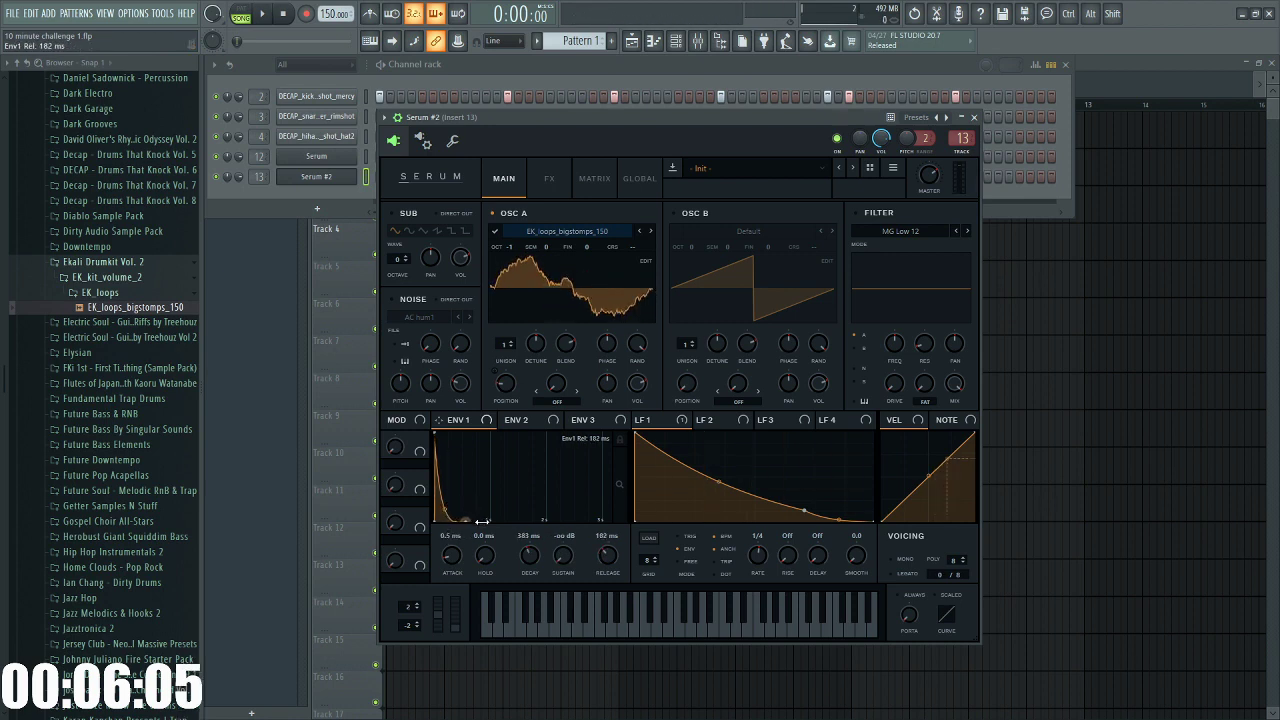
drag(456, 499, 465, 490)
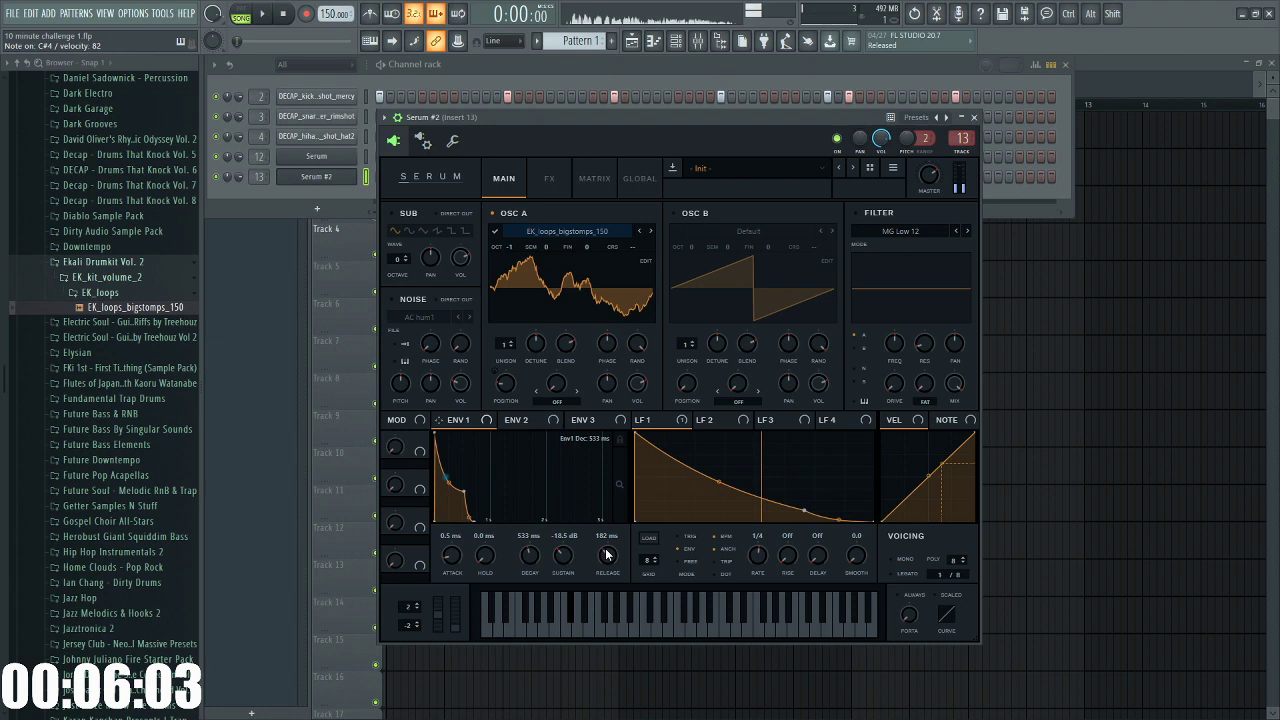
drag(606, 553, 606, 559)
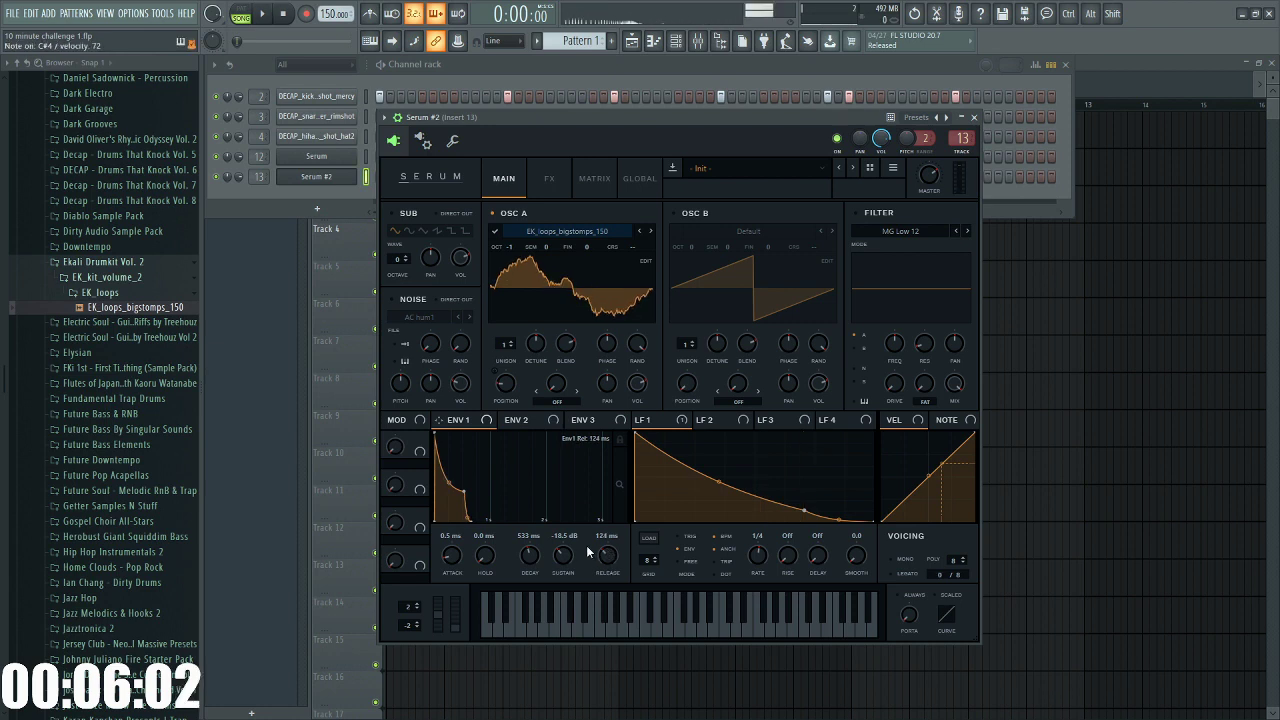
click(870, 215)
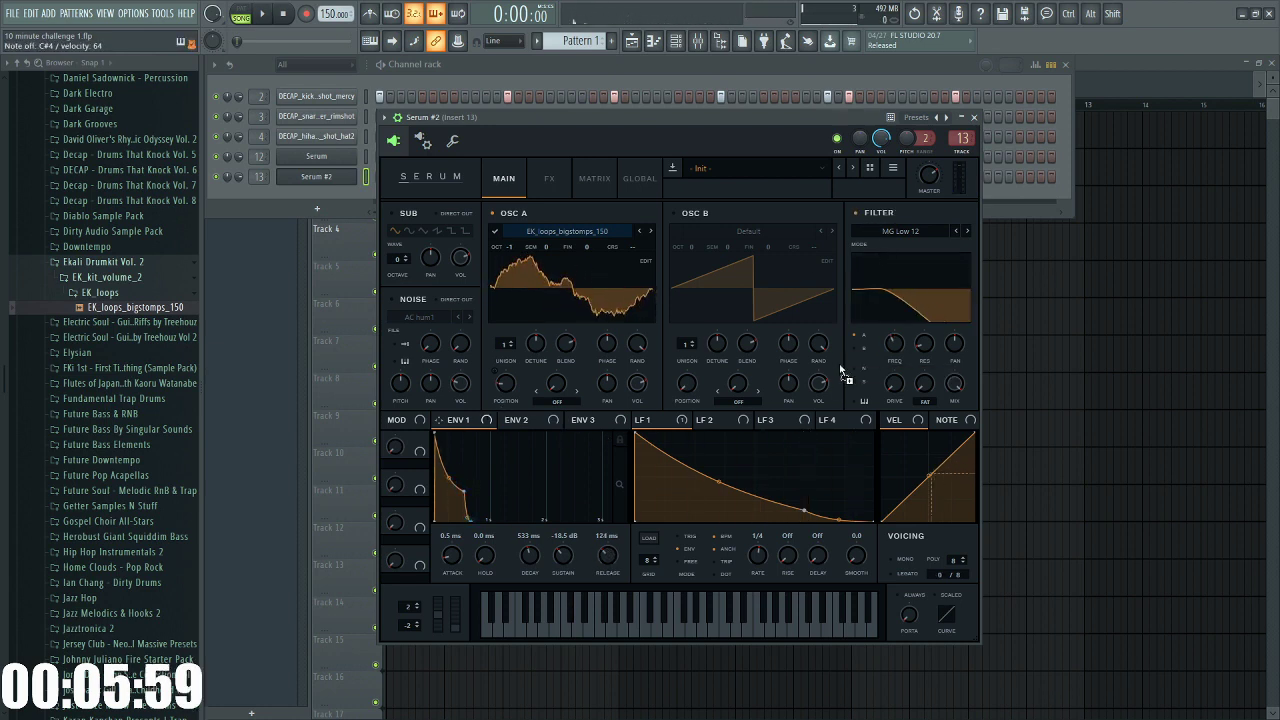
Add Tube distortion with 86% drive, a multiband compressor and a chorus with 32% mix to the second Serum
click(563, 185)
click(394, 235)
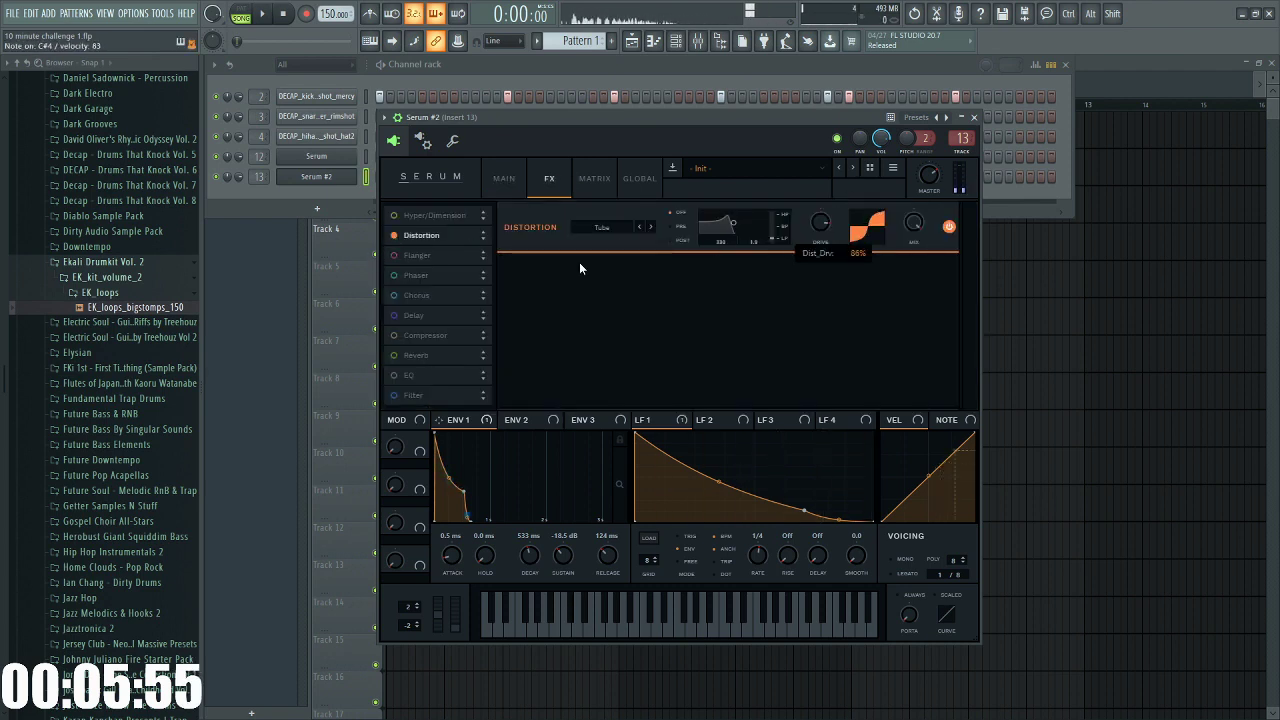
click(393, 336)
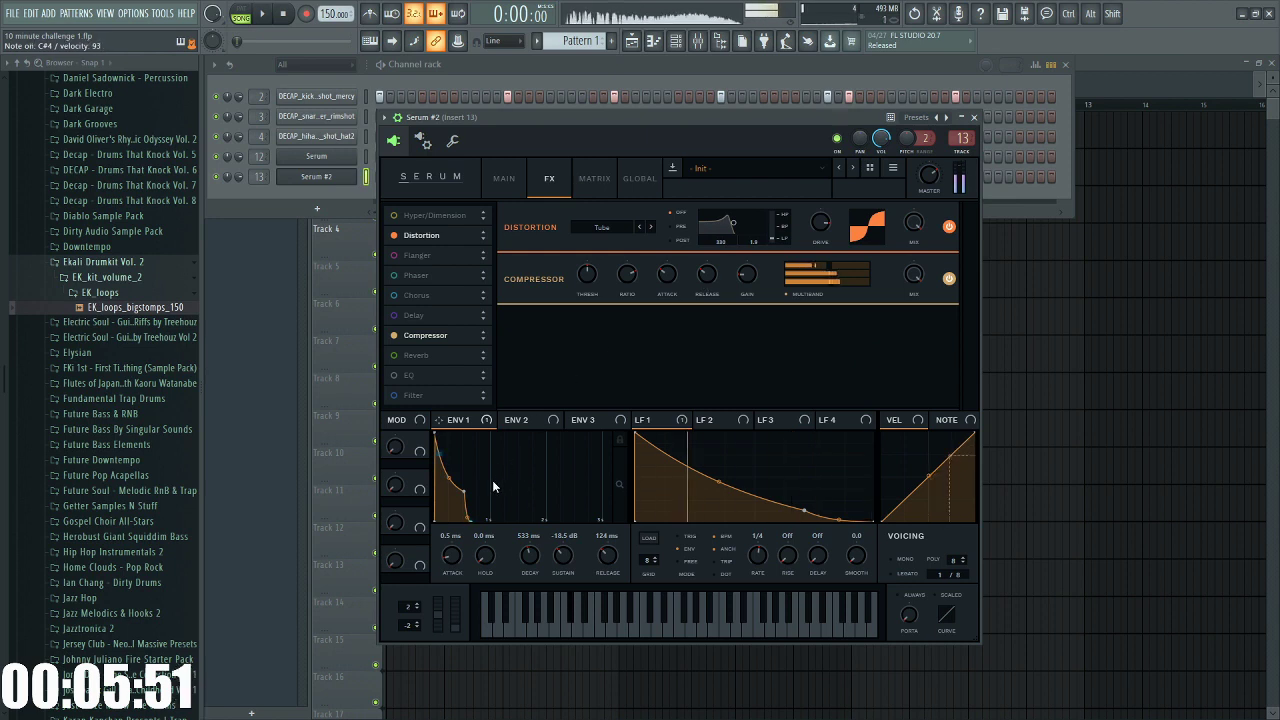
click(394, 295)
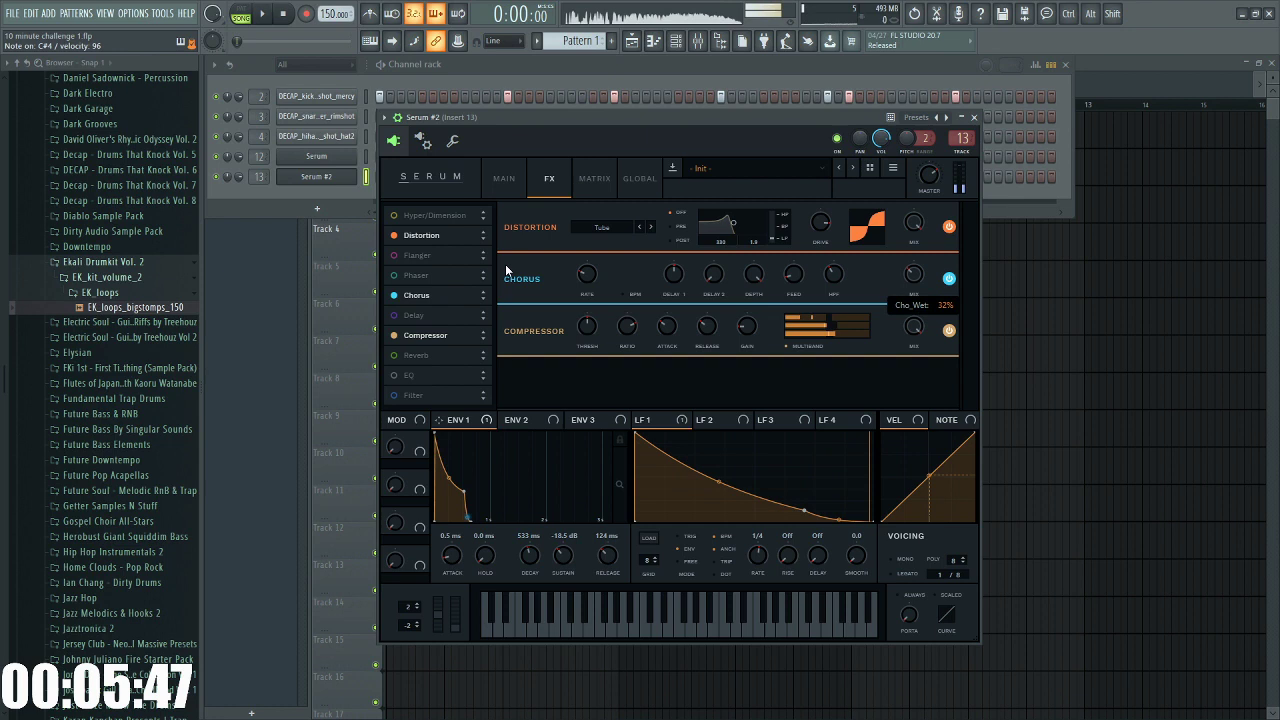
Adjust oscillator A's wavetable position and assign LFO 1 to modulate it
click(504, 178)
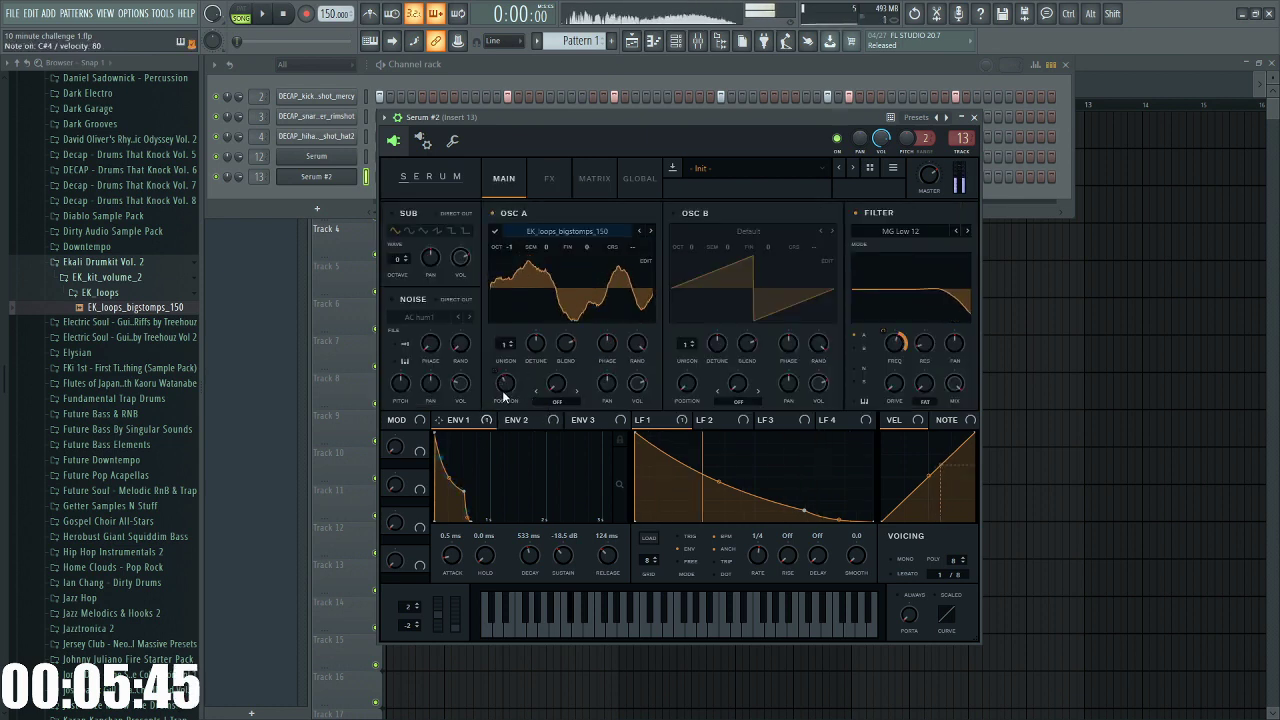
drag(503, 391, 511, 424)
drag(646, 421, 524, 353)
Turn on oscillator B and set oscillator A's warp mode to FM (From B)
click(558, 404)
click(558, 403)
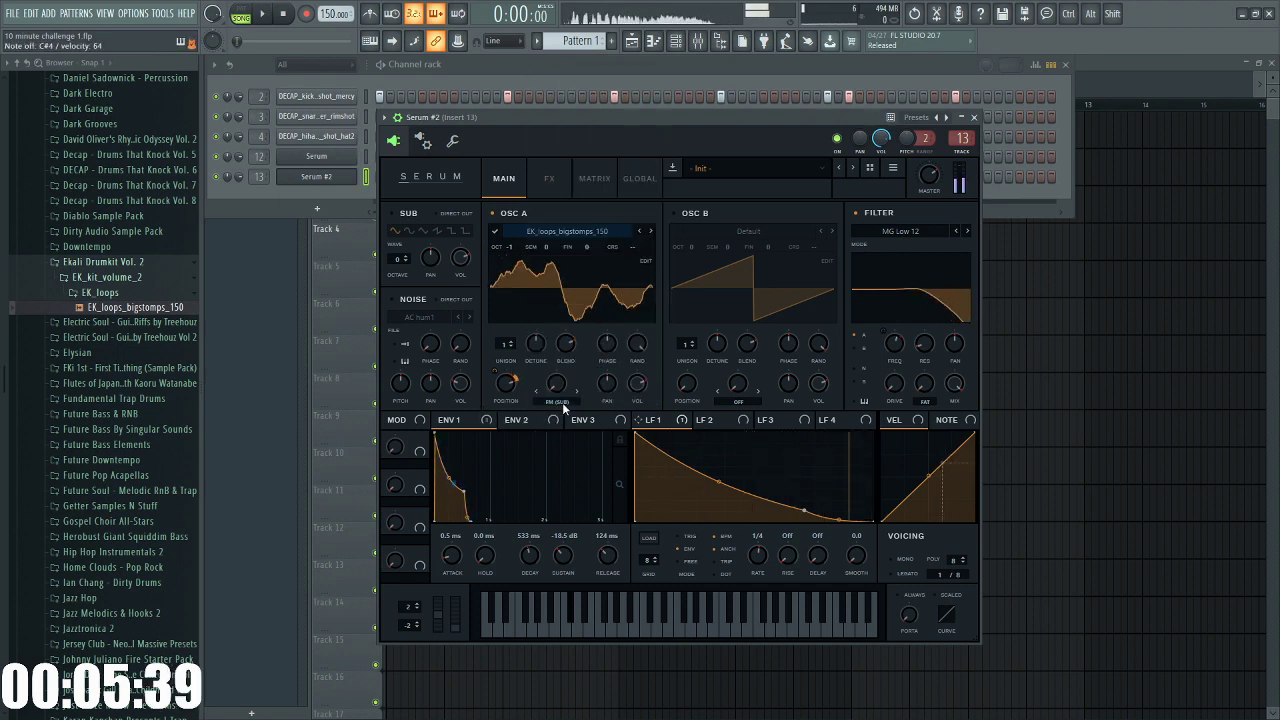
click(562, 404)
click(683, 214)
click(680, 213)
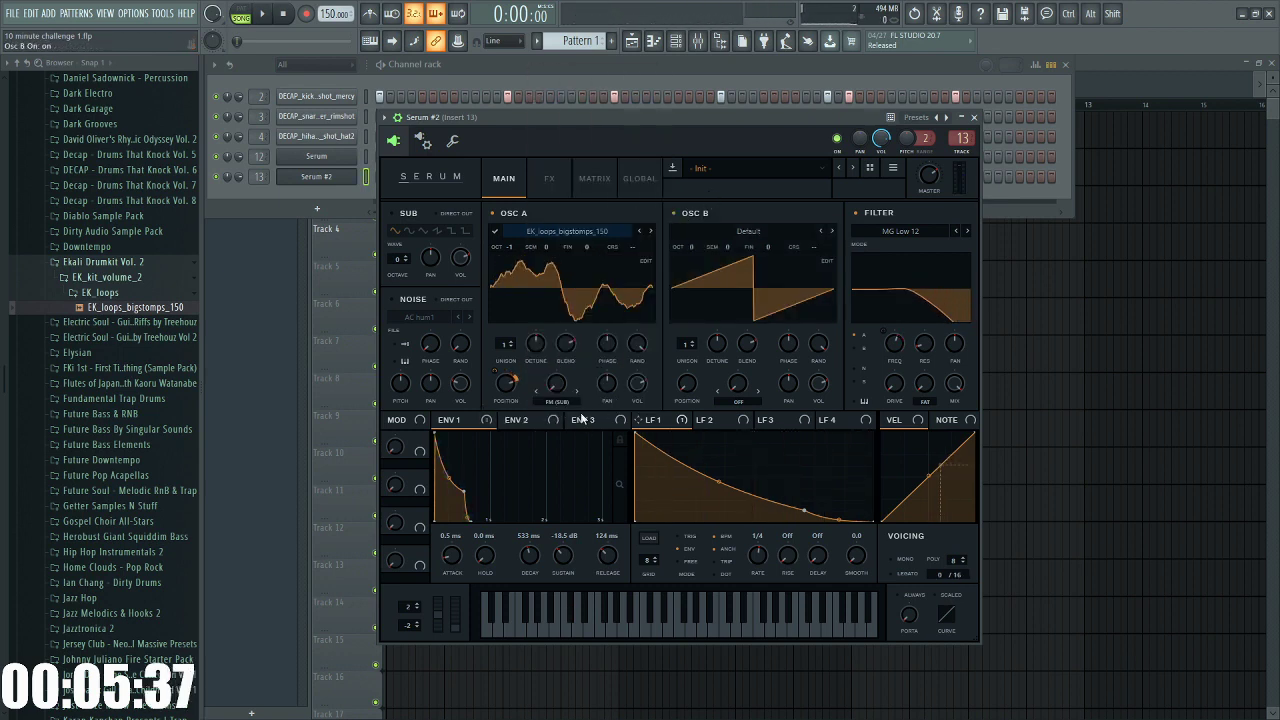
click(557, 402)
click(610, 332)
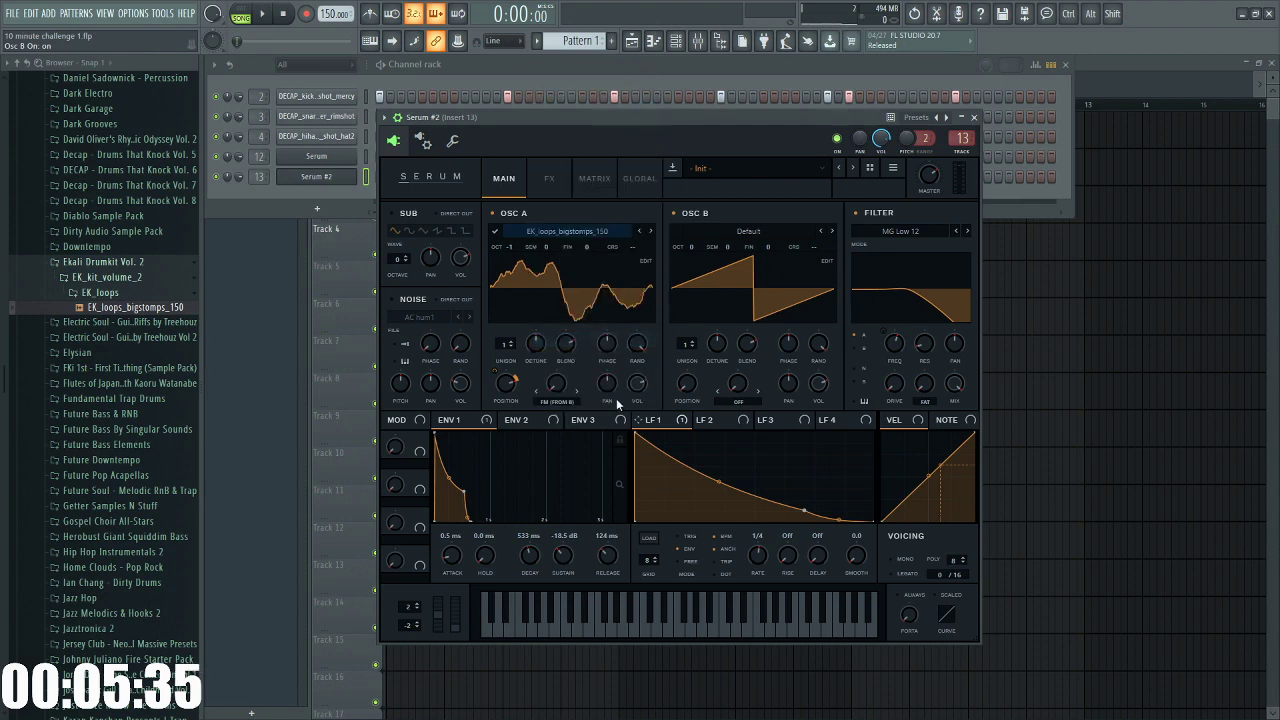
Lower oscillator B's volume to 0% and load the Analog_BD_Sin wavetable into it
click(750, 230)
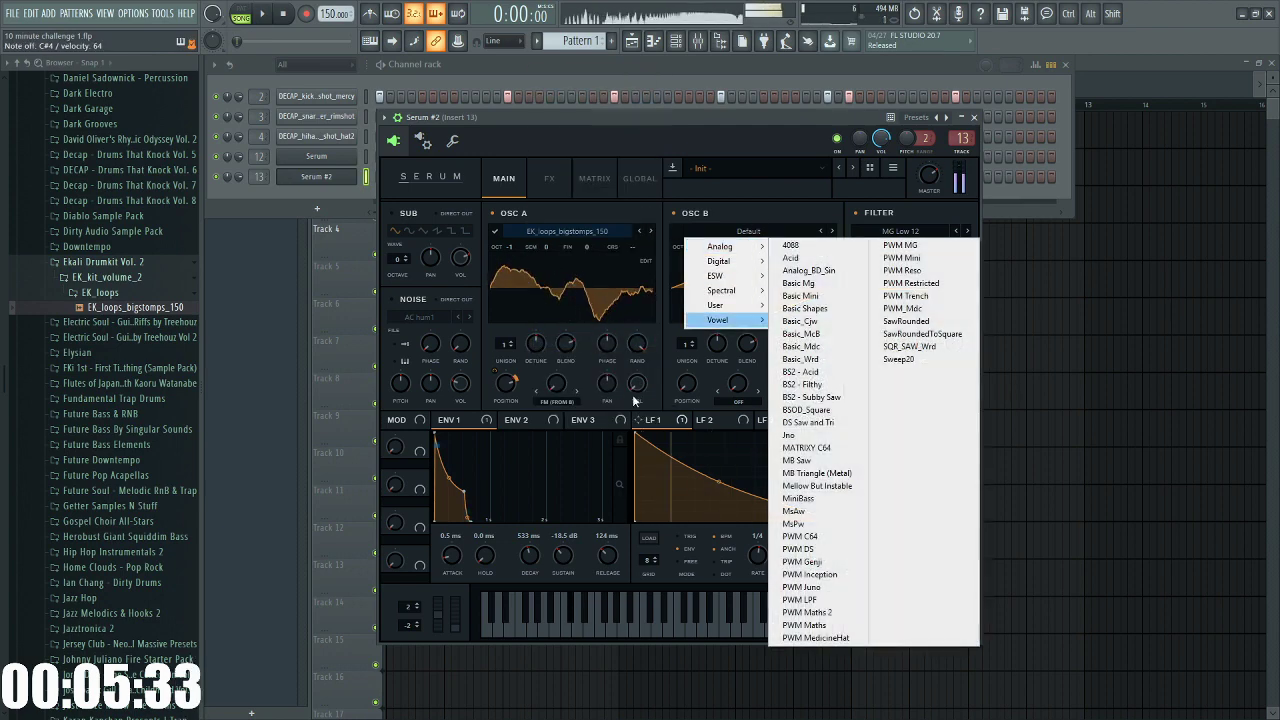
right_click(635, 383)
click(683, 456)
drag(824, 386, 824, 450)
click(743, 233)
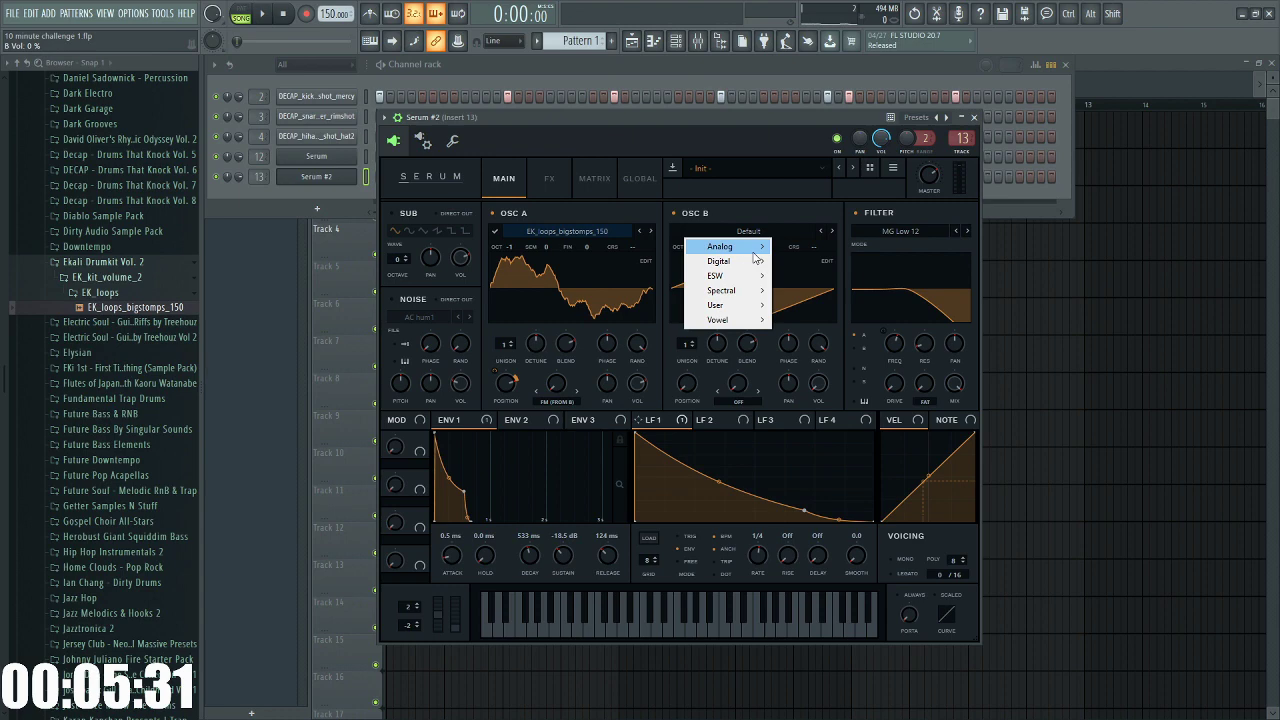
mouse_move(756, 249)
click(815, 271)
mouse_move(699, 387)
mouse_down()
mouse_move(704, 361)
mouse_move(704, 374)
mouse_up()
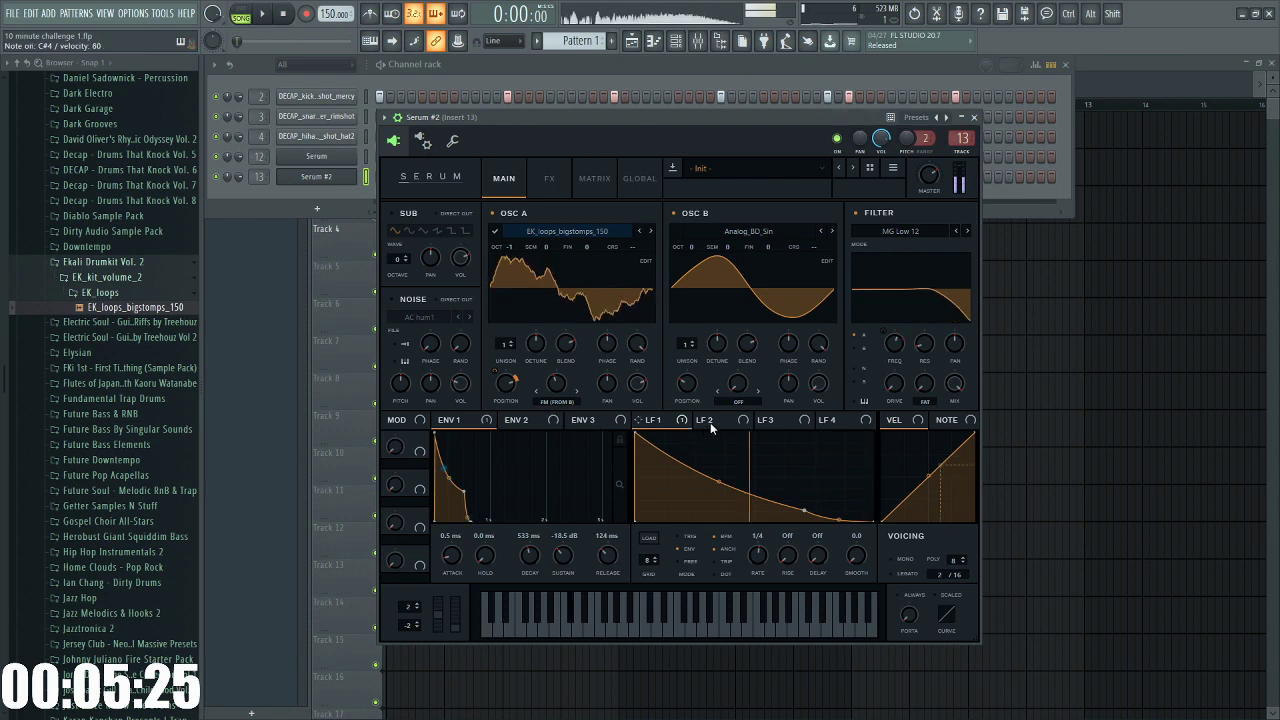
Assign LFO 2 to modulate oscillator A's FM warp amount
click(710, 424)
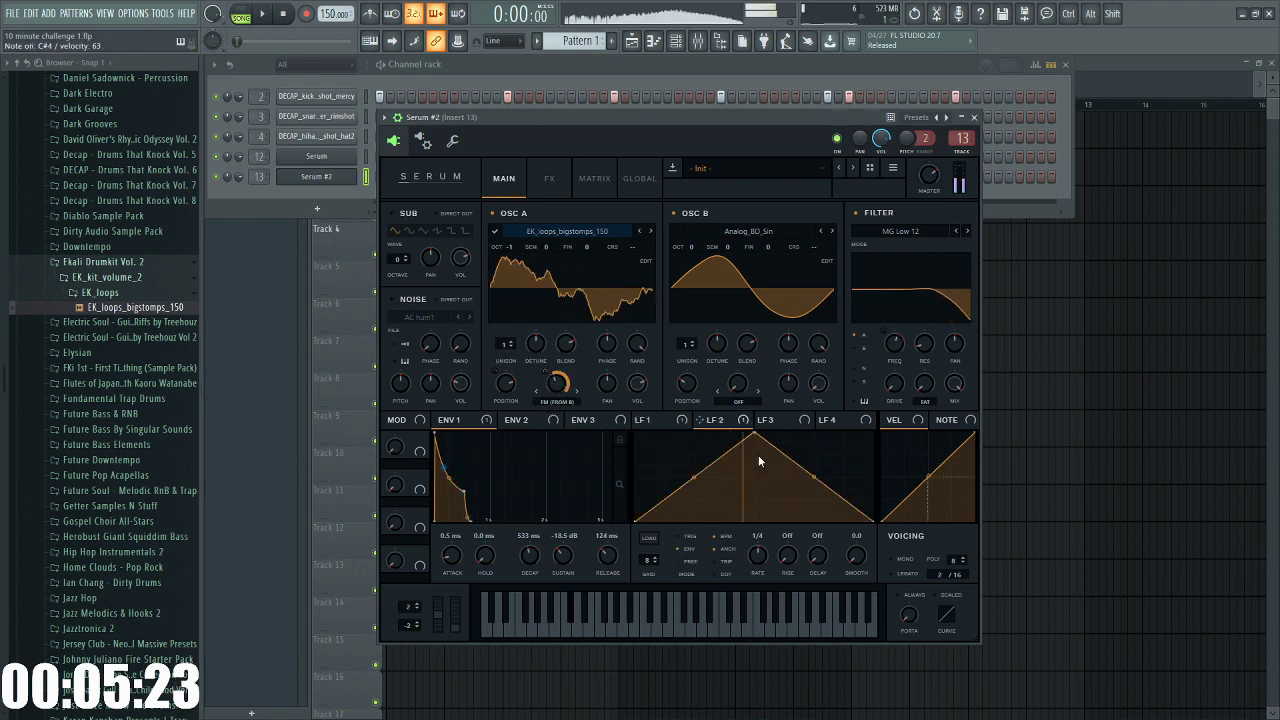
Shift LFO 2's peak earlier in its shape and reduce its modulation amount on oscillator A's FM warp
drag(754, 433, 698, 426)
drag(546, 373, 550, 406)
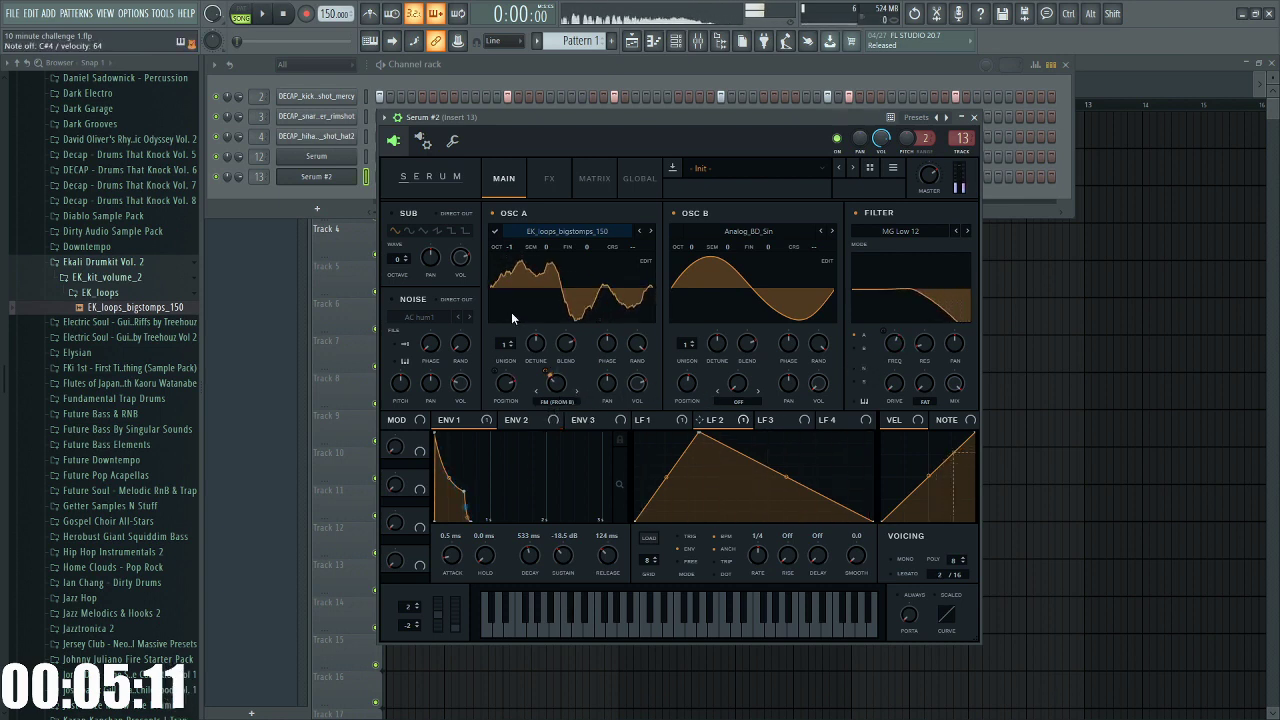
click(413, 300)
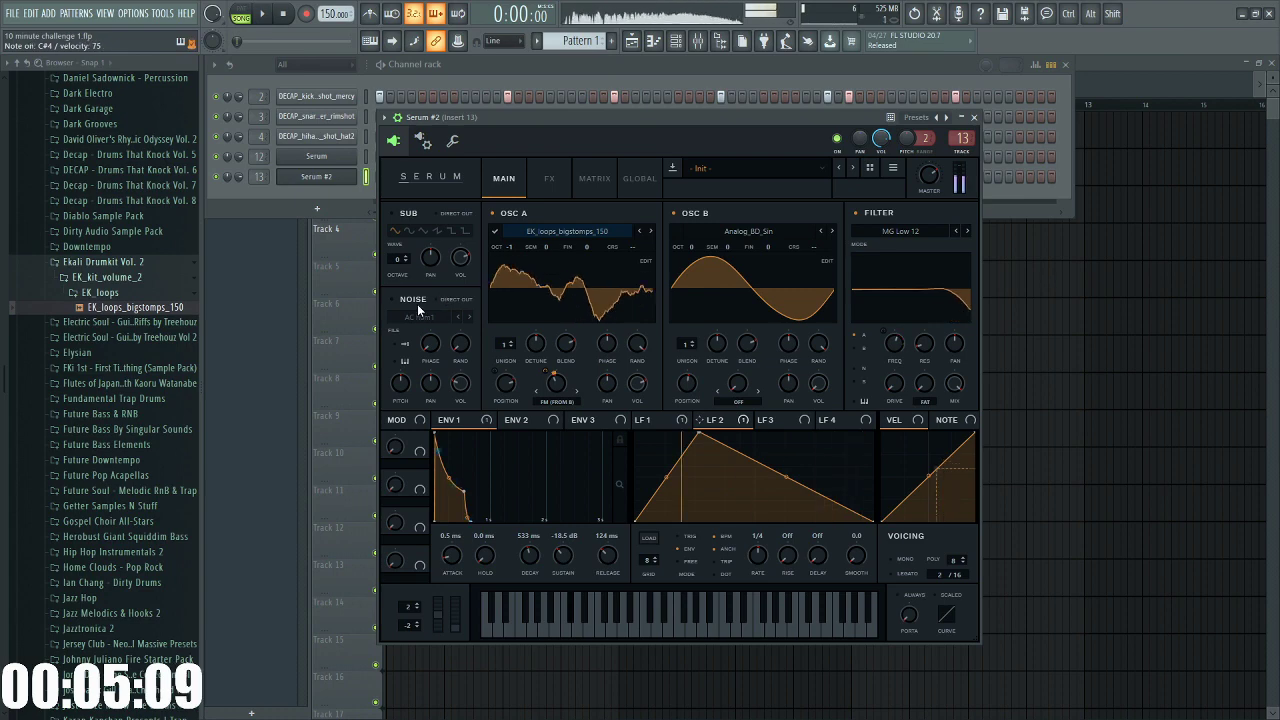
Load the digital Prime wavetable into oscillator B and set its octave to -2
click(722, 238)
mouse_move(714, 266)
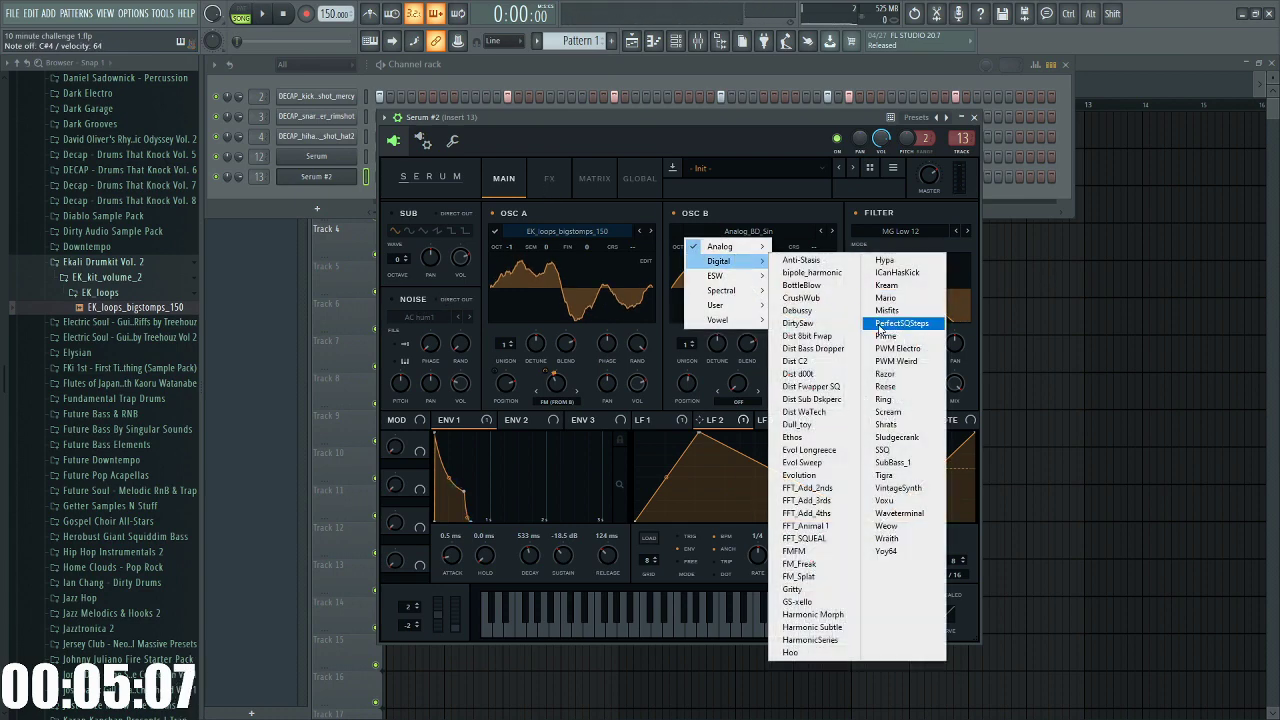
click(895, 325)
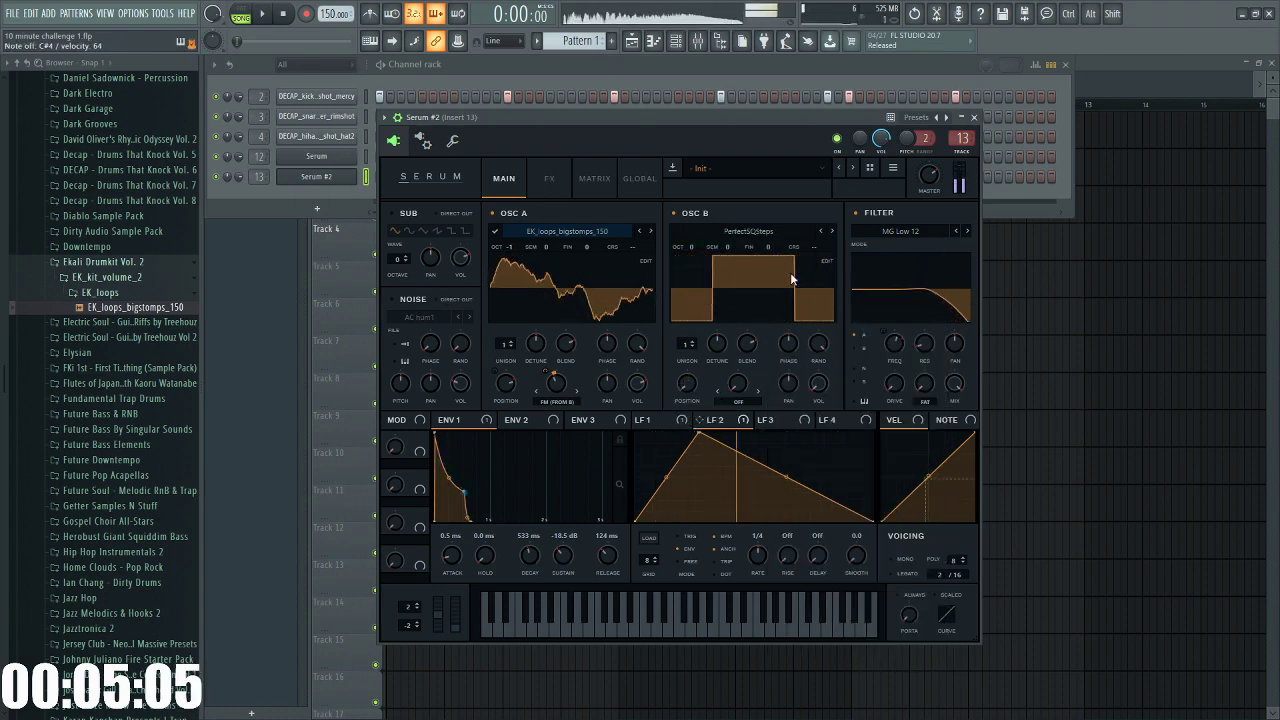
click(831, 231)
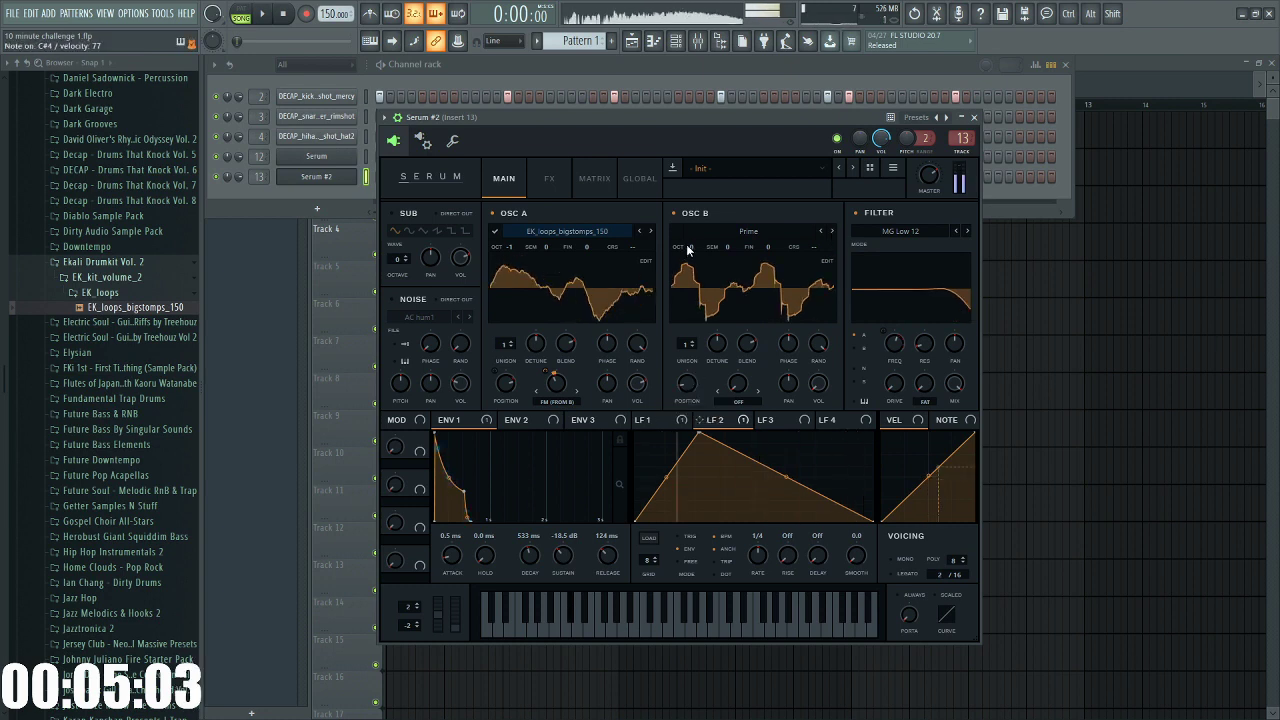
drag(690, 247, 688, 289)
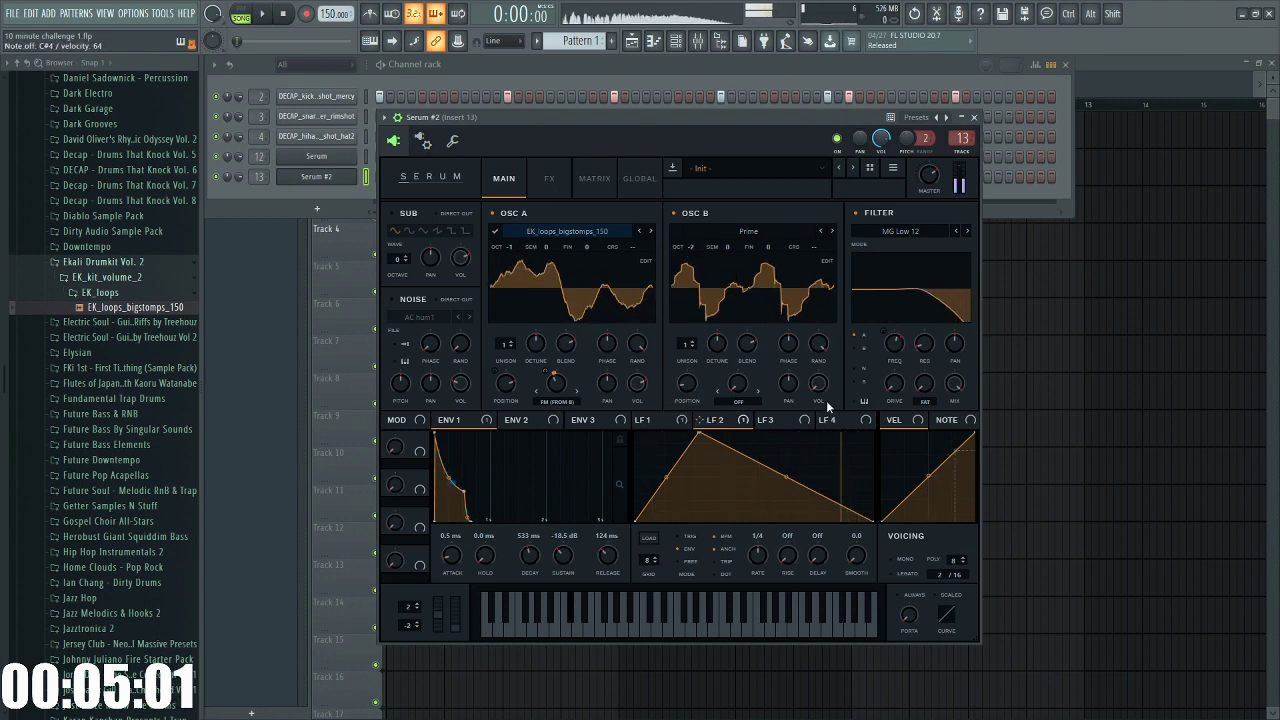
Enable Serum's EQ effect and shape its low band as a low cut
click(549, 180)
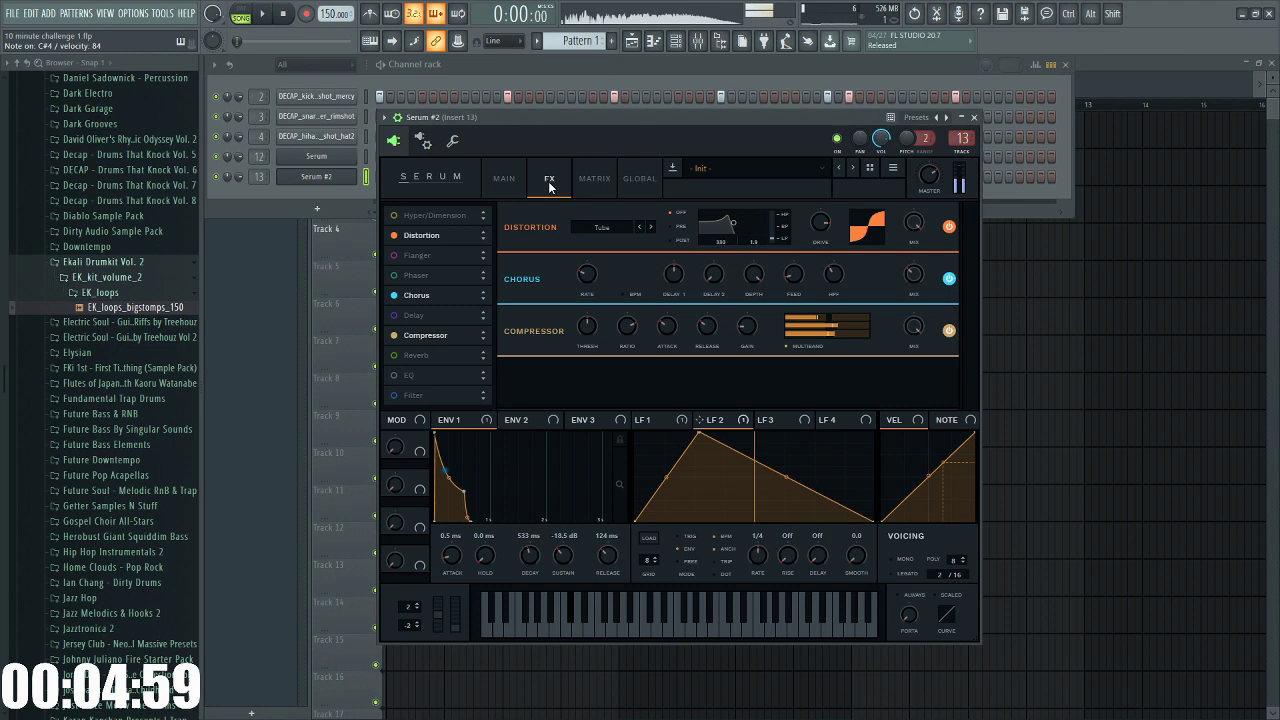
click(398, 380)
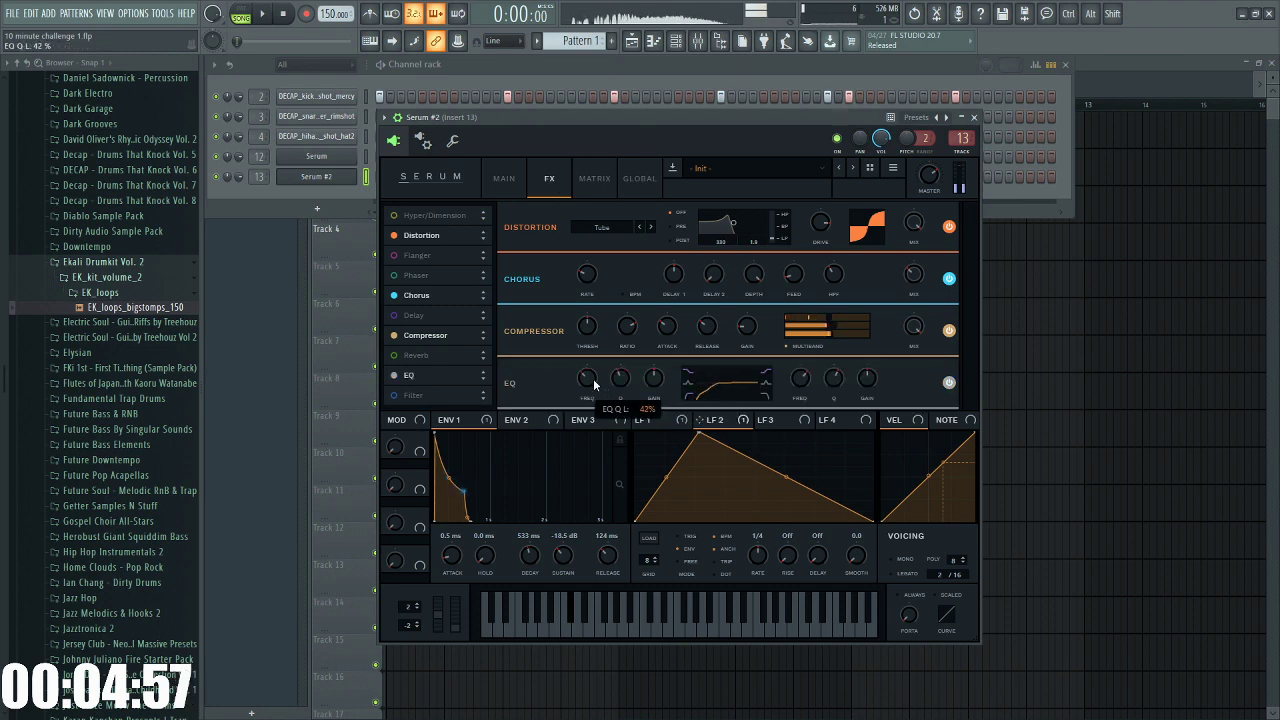
mouse_move(590, 384)
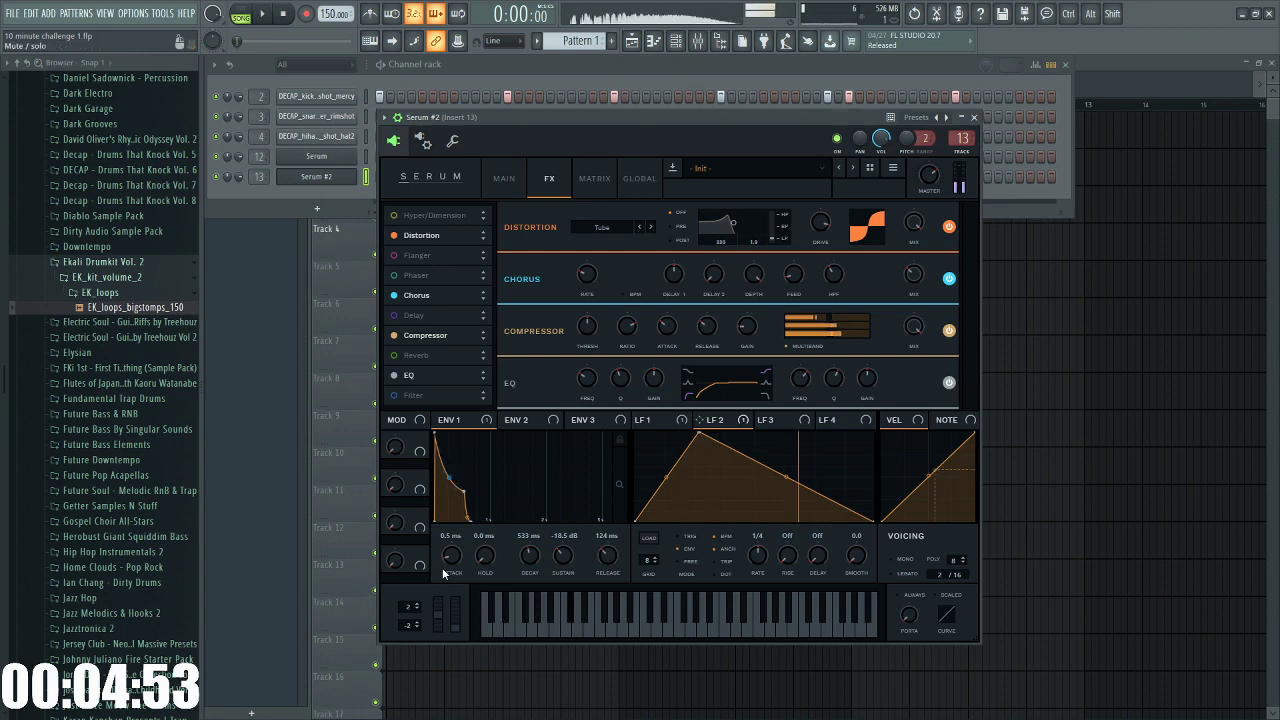
Set envelope 1's attack to 41 ms and assign the envelope to modulate the filter's cutoff frequency
drag(443, 566, 452, 557)
click(504, 178)
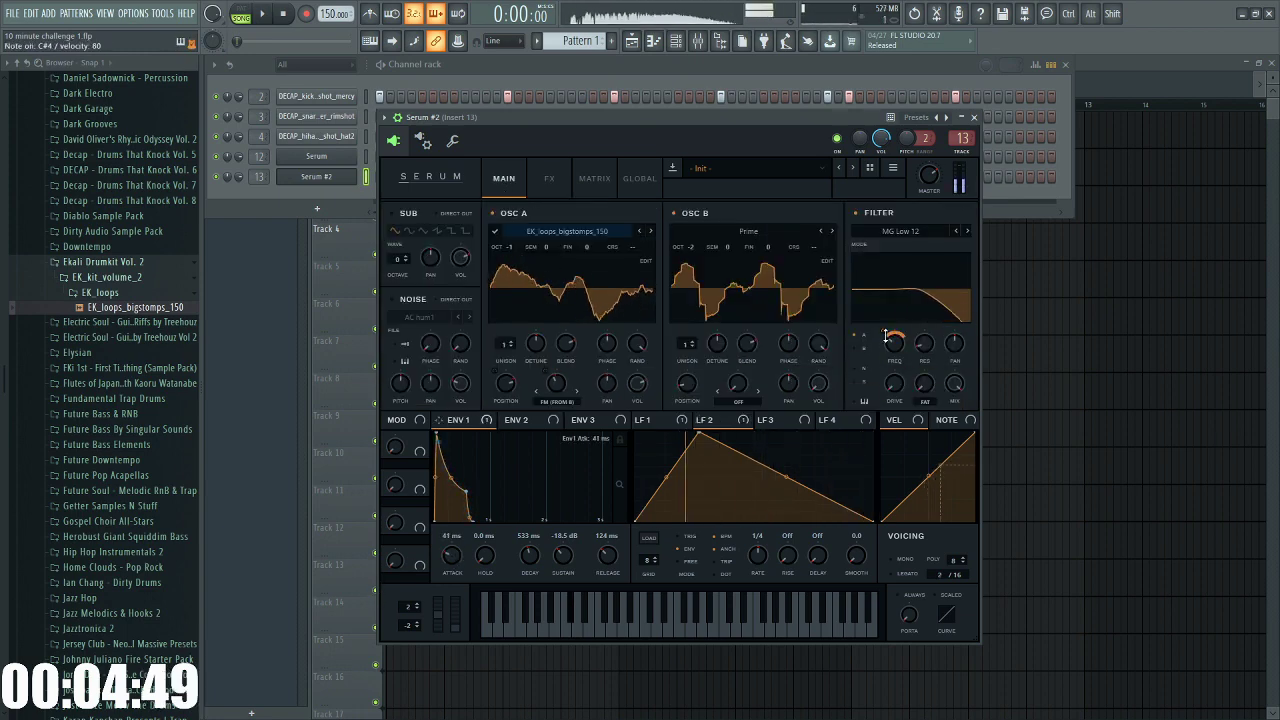
right_click(886, 338)
click(724, 360)
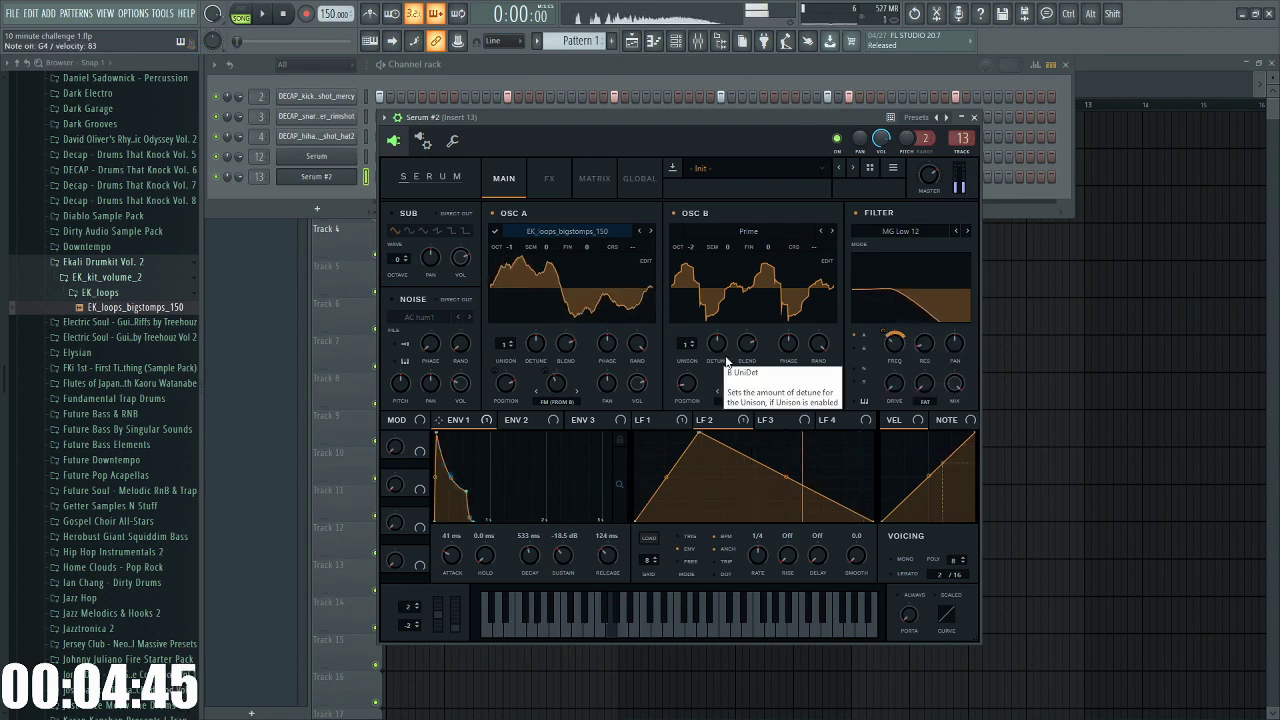
drag(512, 250, 520, 241)
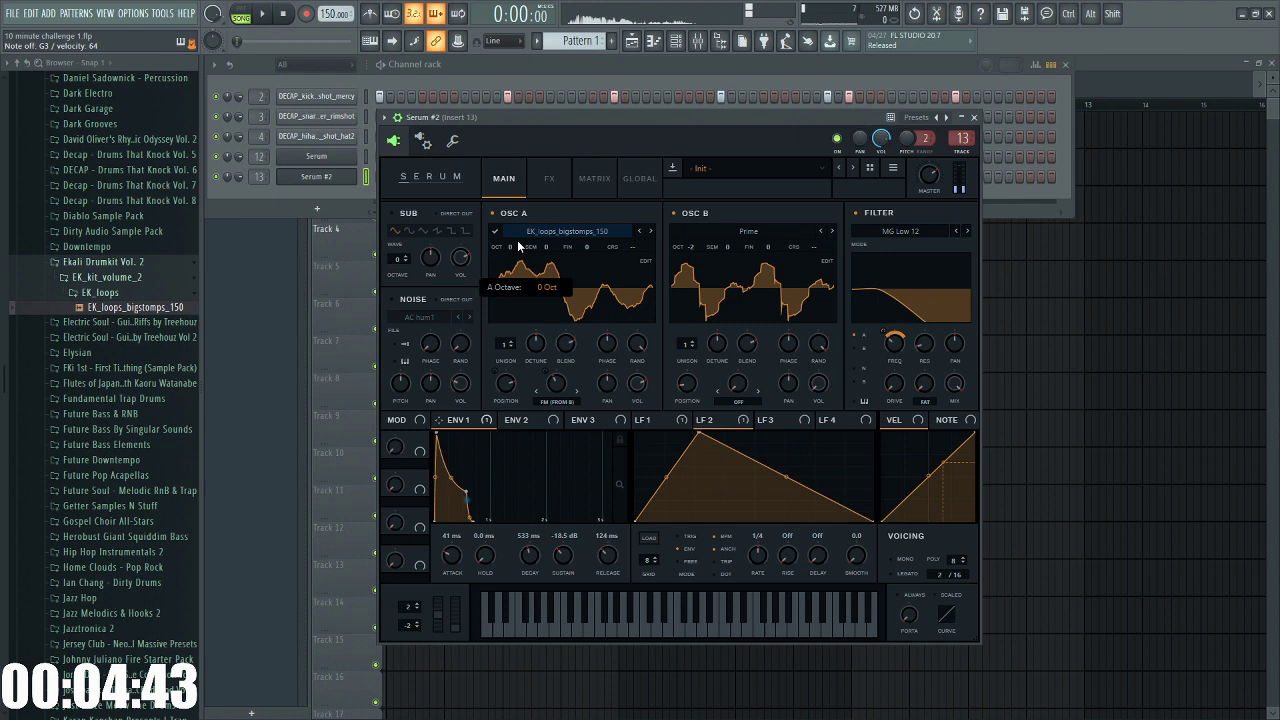
drag(689, 249, 689, 258)
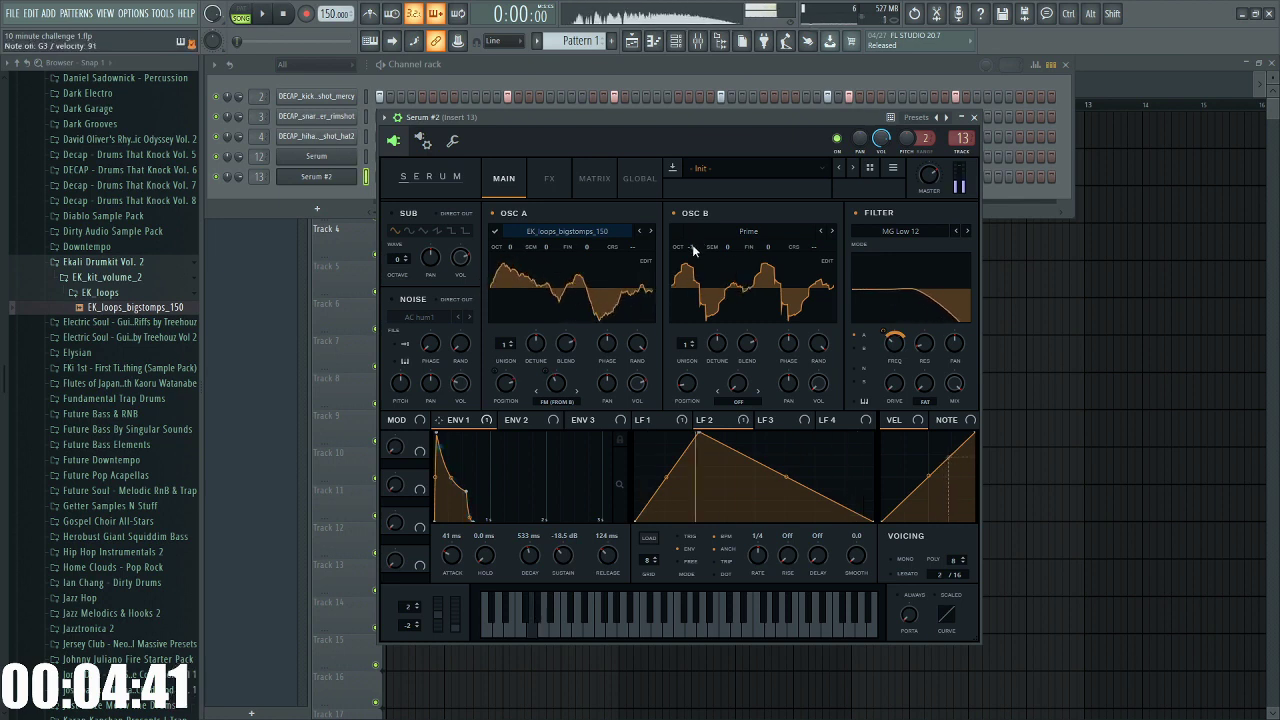
drag(509, 247, 512, 265)
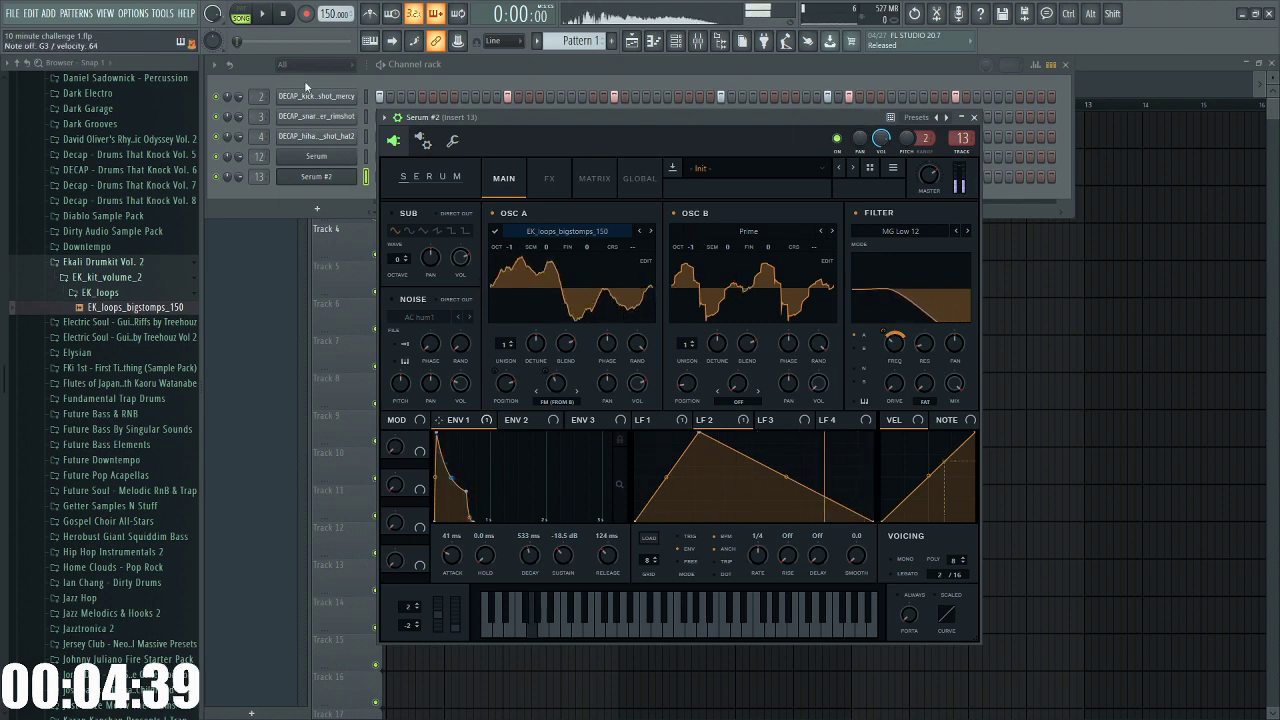
Adjust the compressor's gain, try the Delay effect, and leave Delay switched off below the compressor
click(549, 178)
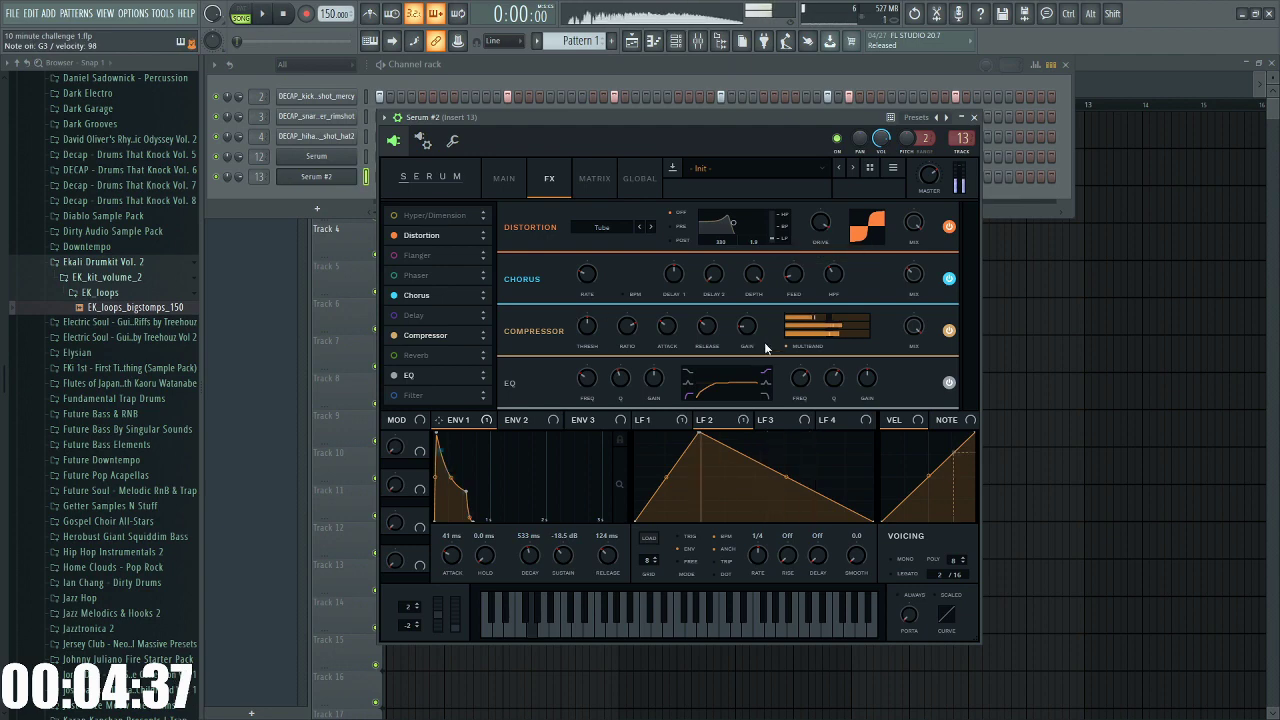
drag(754, 330, 757, 327)
click(396, 316)
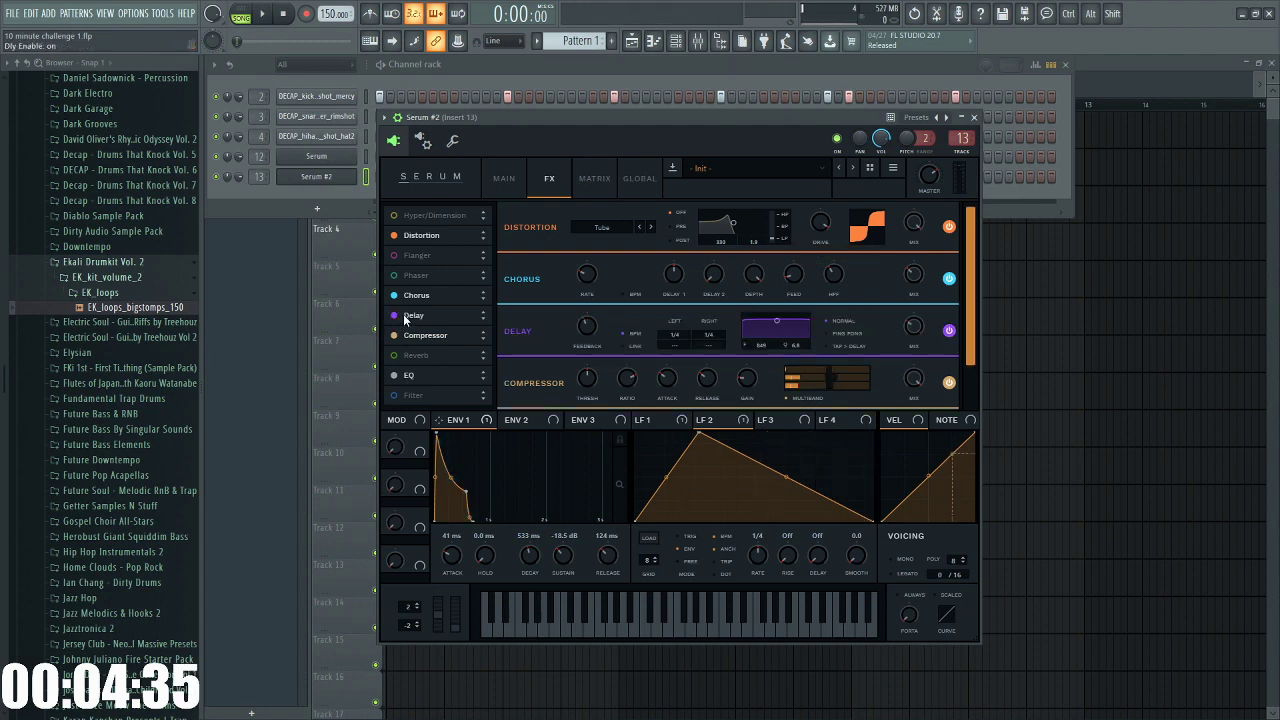
scroll(884, 389, down, 1)
click(395, 335)
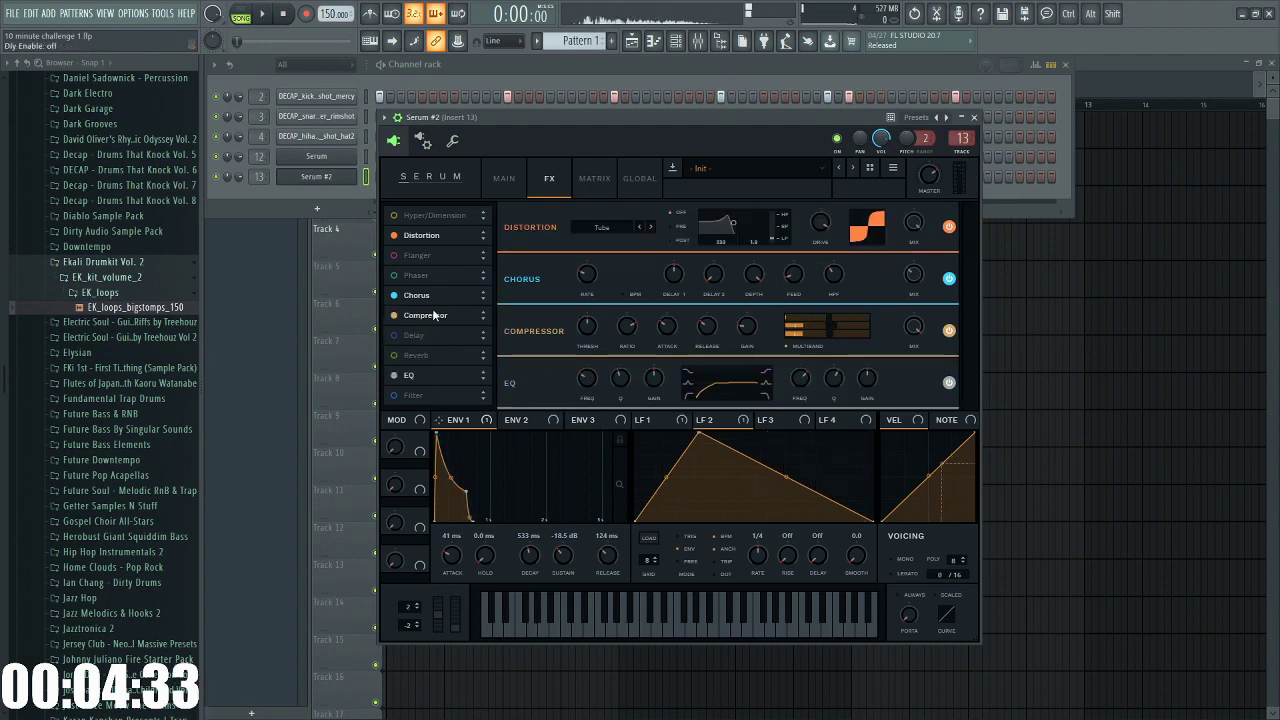
Add Fruity Delay 3 to the first effect slot of mixer insert 13
click(699, 44)
click(990, 354)
mouse_move(1181, 413)
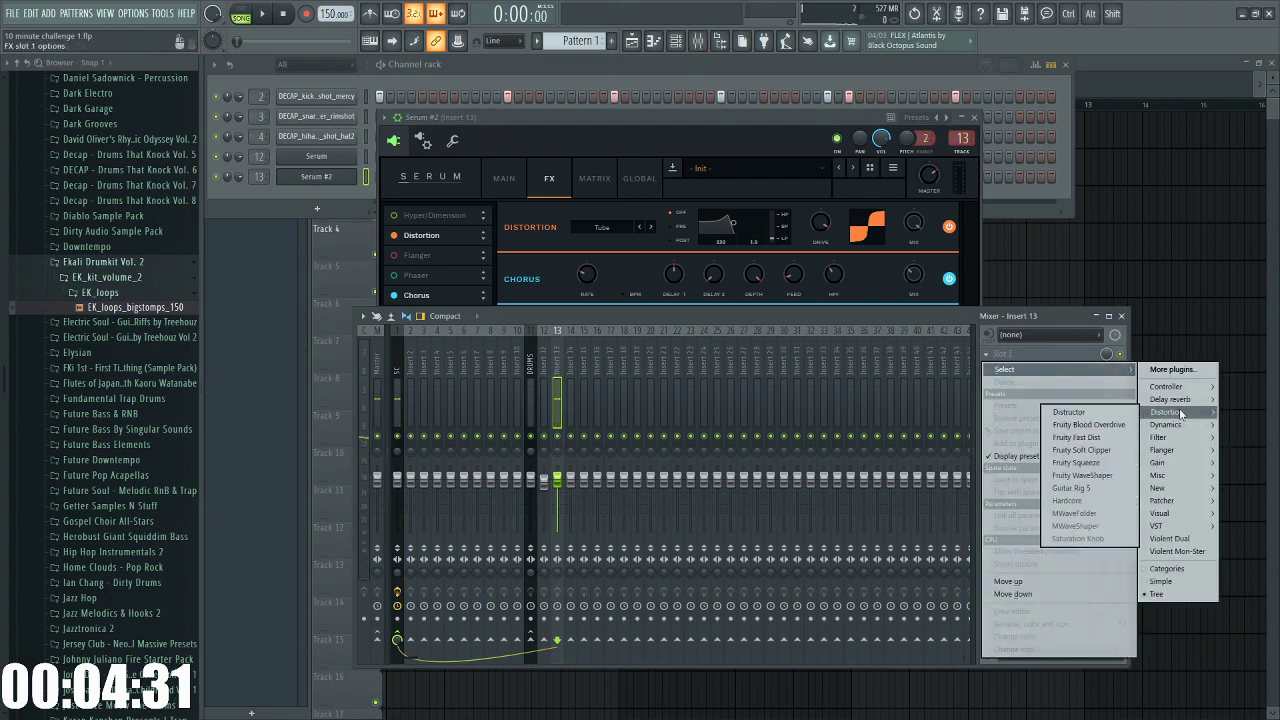
mouse_move(1187, 532)
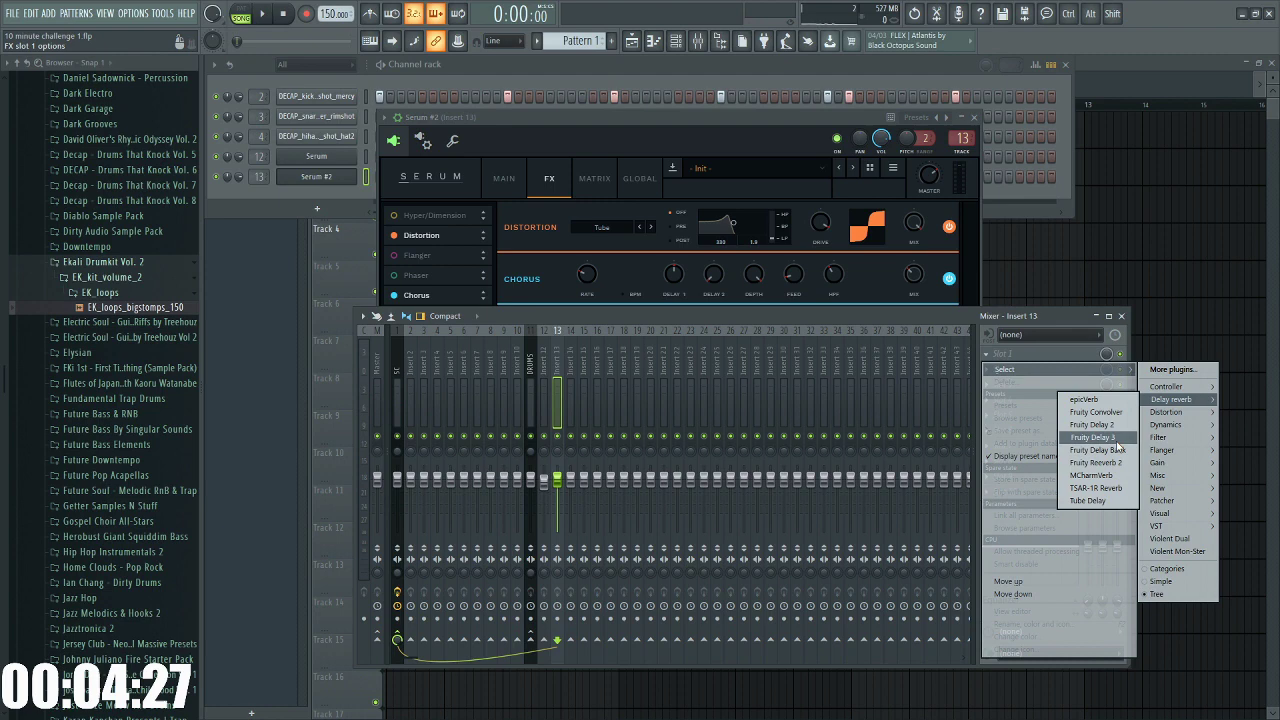
click(1095, 438)
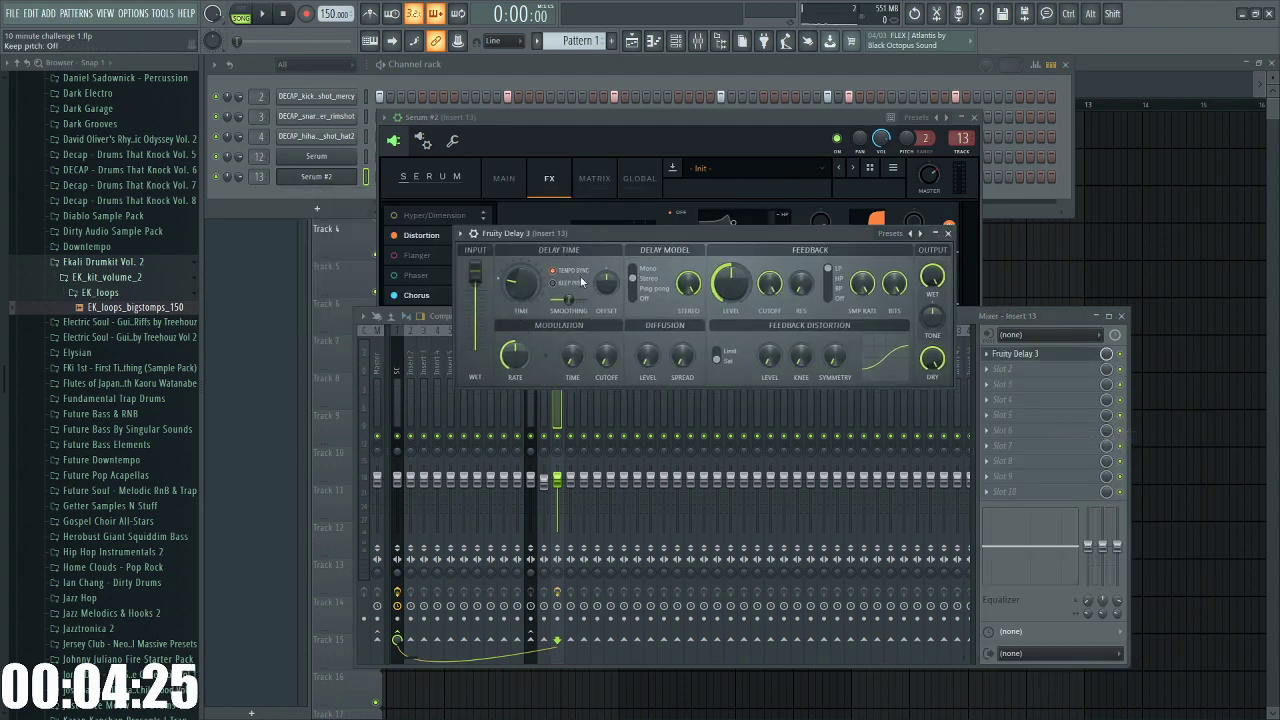
Adjust Fruity Delay 3's delay time and lower its feedback level and wet output
drag(521, 284, 527, 291)
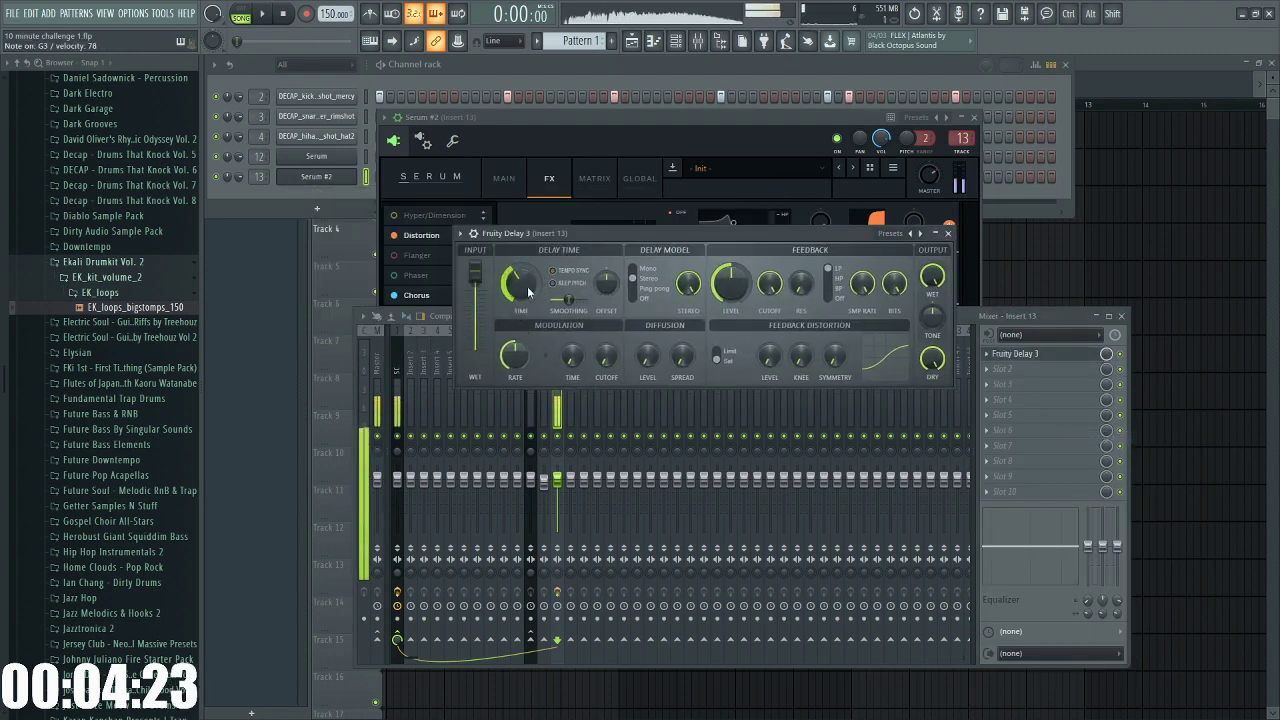
drag(731, 284, 731, 285)
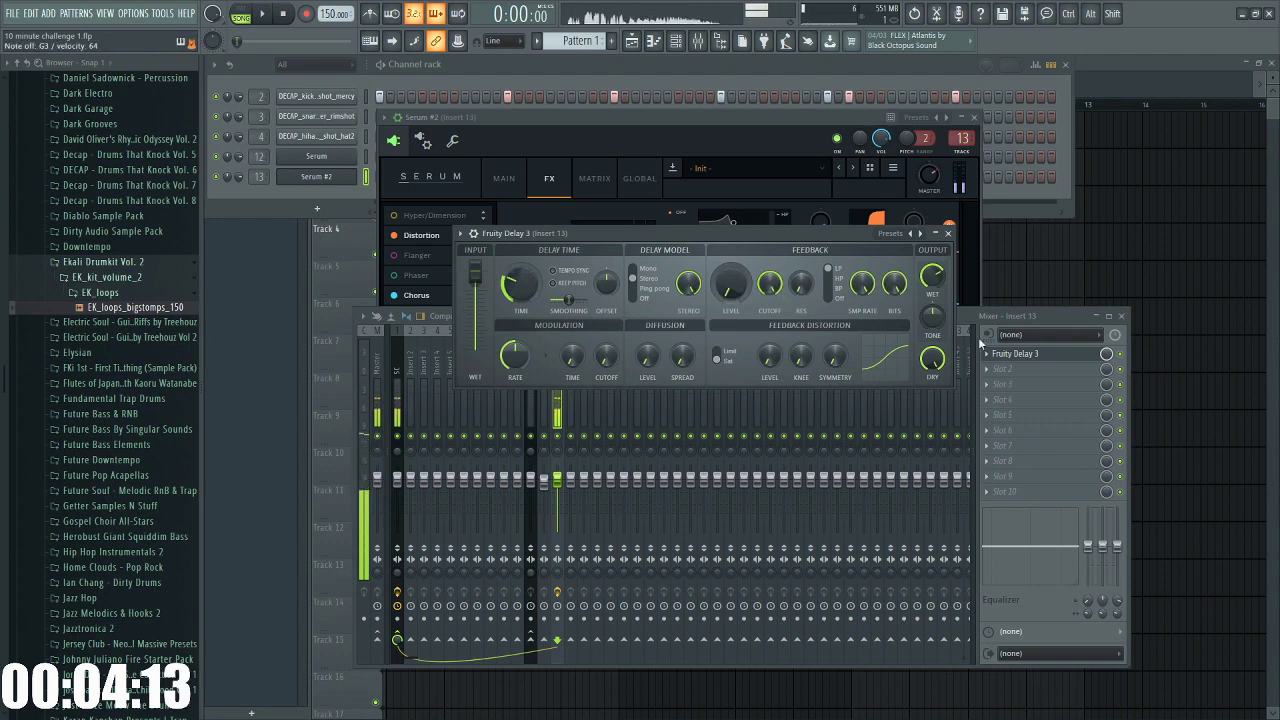
click(1015, 353)
Add Maximus ahead of Fruity Delay 3 on insert 13 and audition its low band in solo
click(1003, 369)
mouse_move(1165, 441)
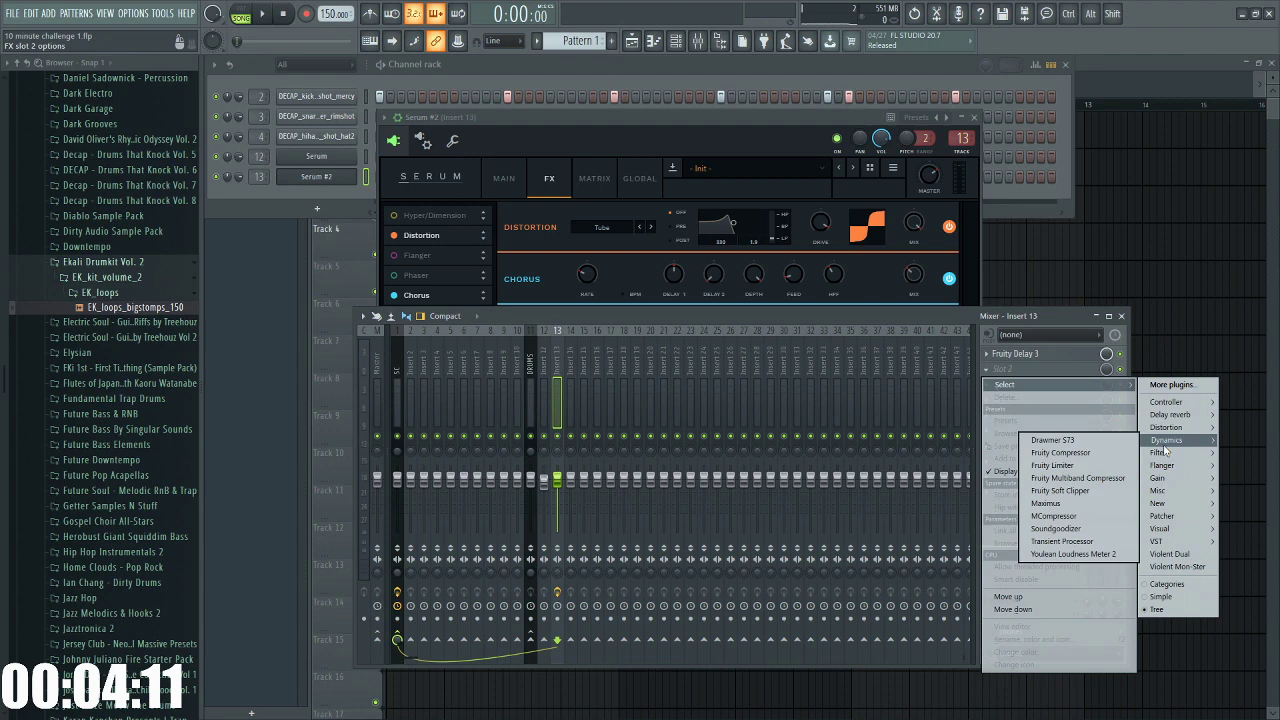
click(1045, 503)
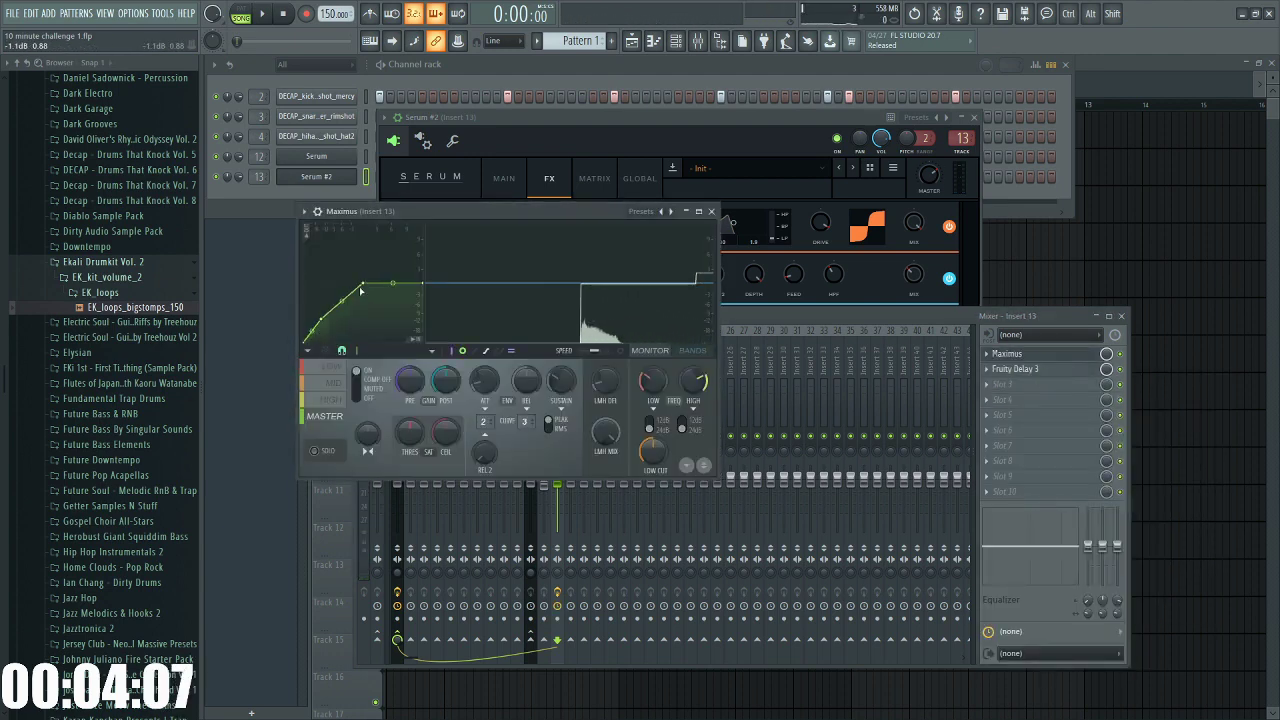
click(330, 366)
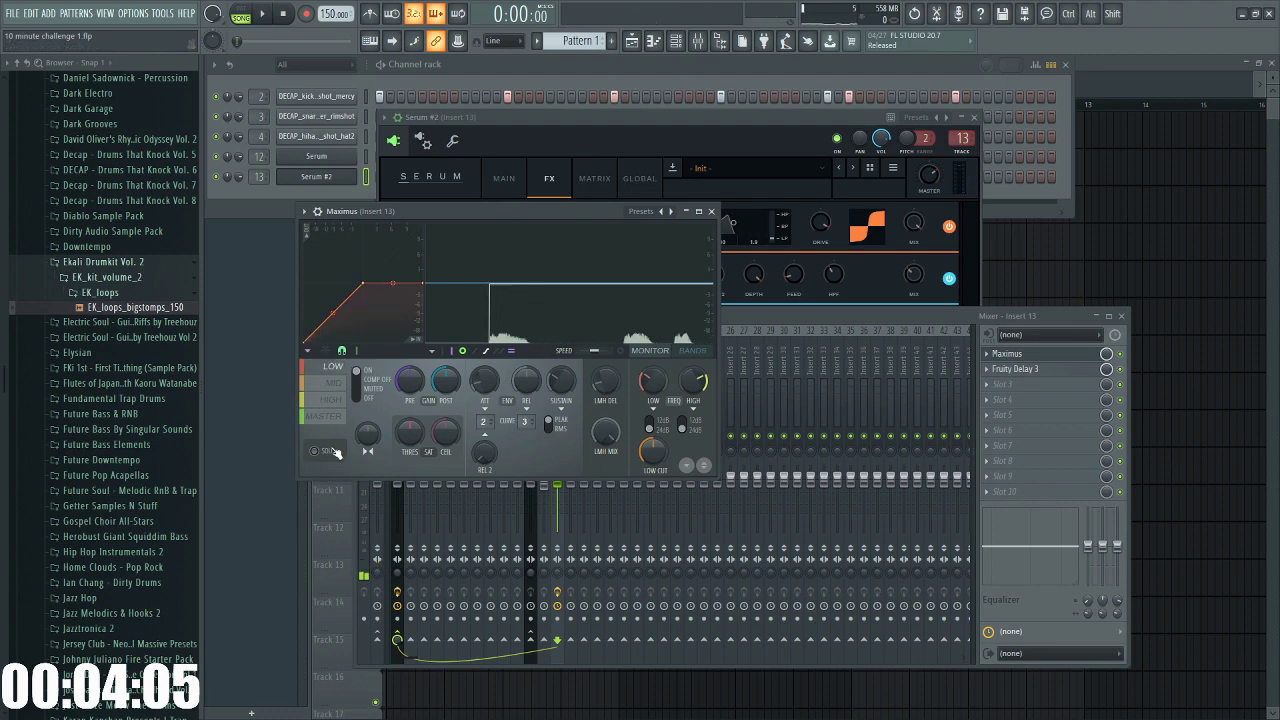
click(334, 452)
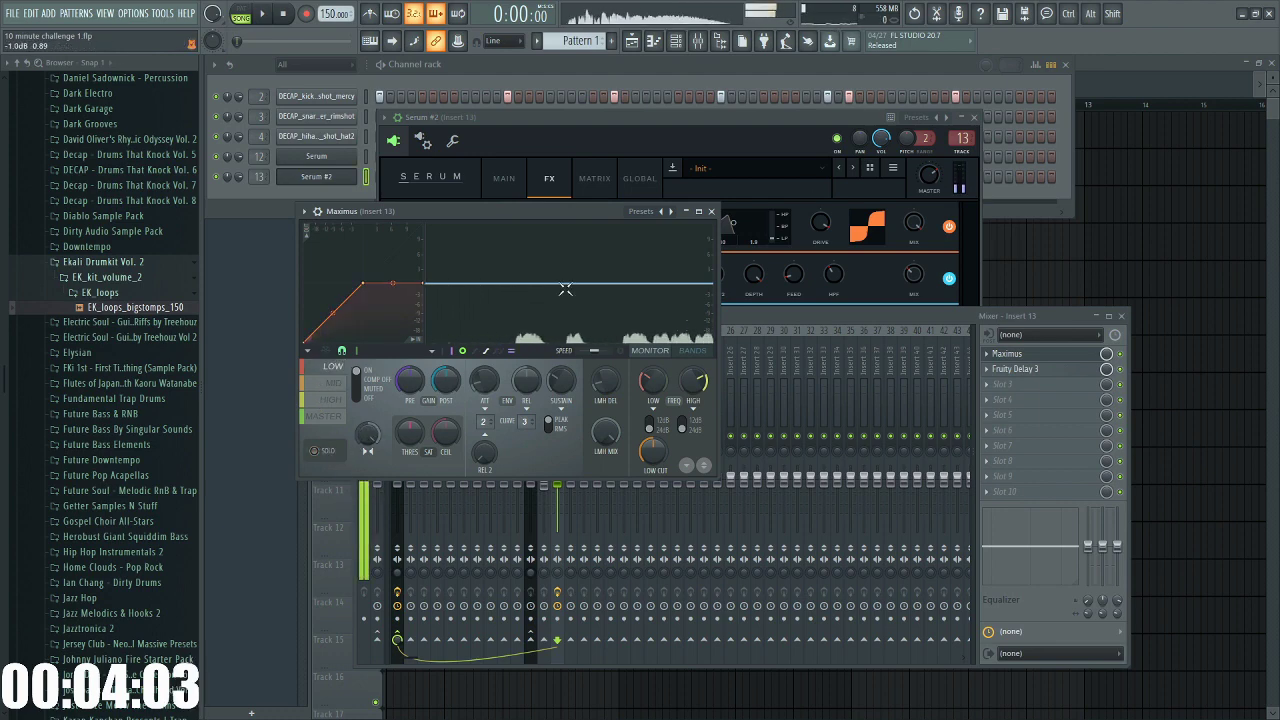
click(720, 213)
Add the MCharmVerb reverb to the third effect slot of insert 13
click(1049, 385)
mouse_move(1010, 399)
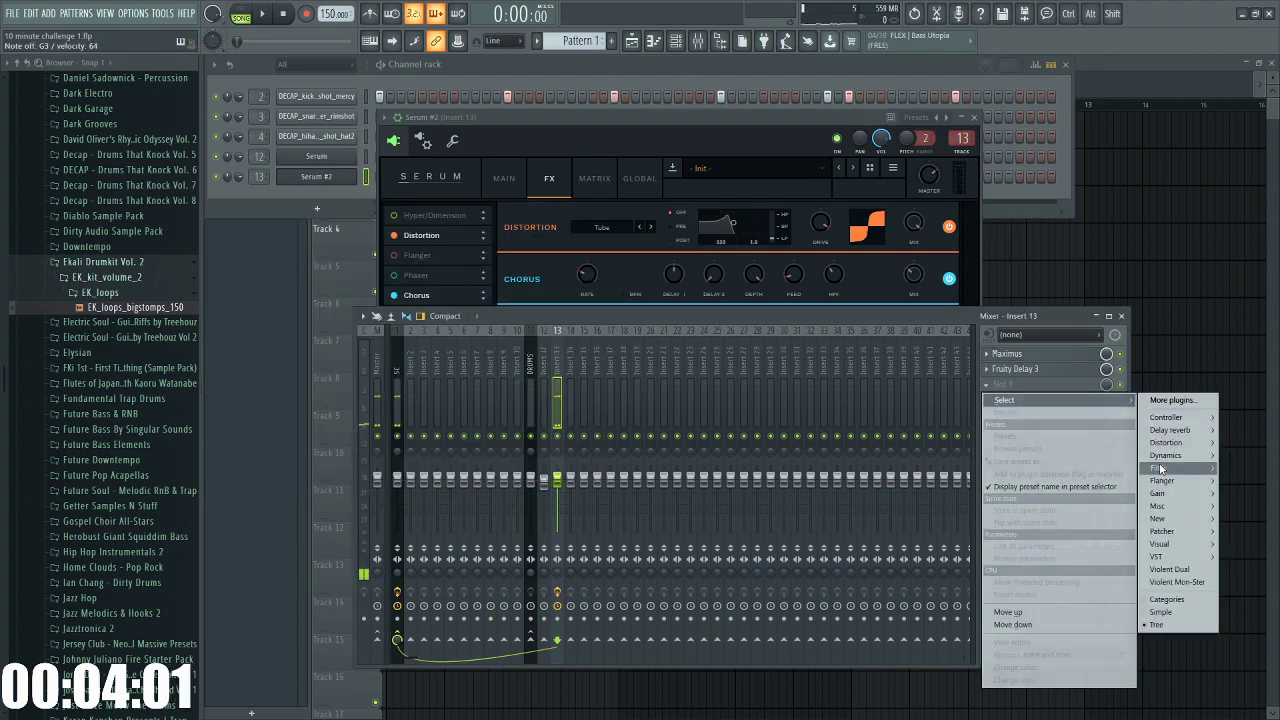
mouse_move(1186, 430)
click(1108, 513)
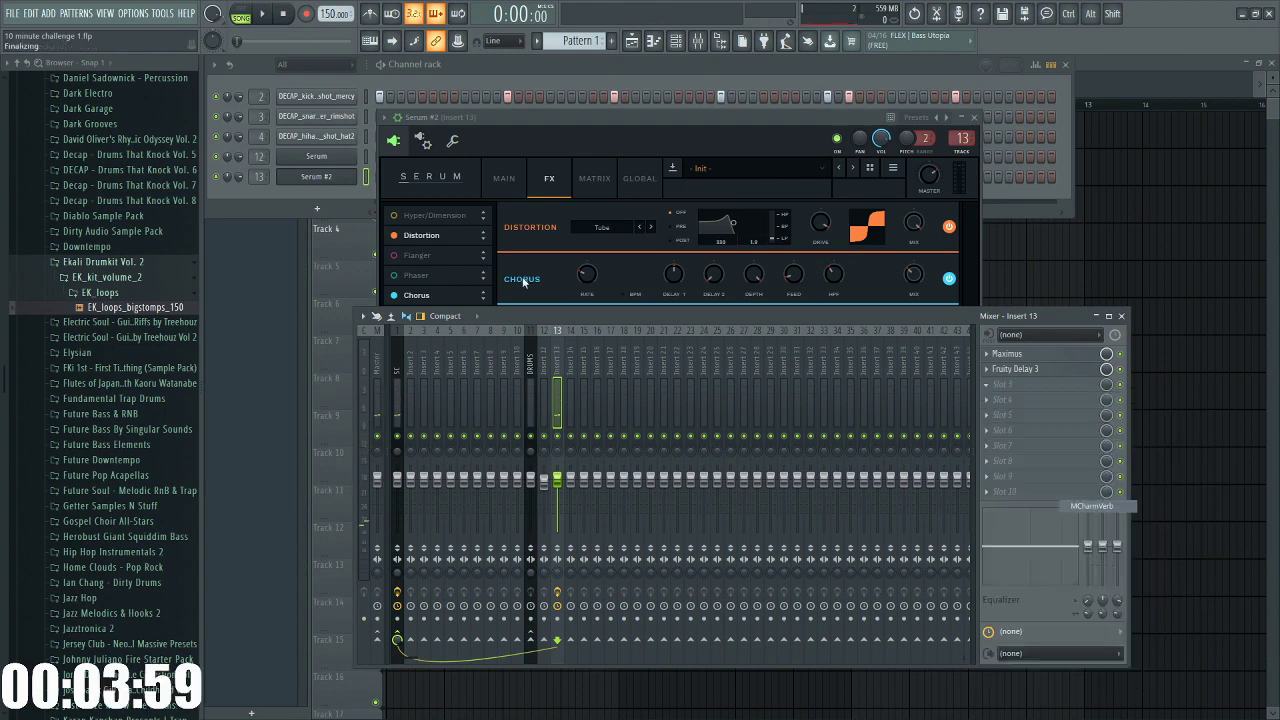
drag(473, 228, 594, 228)
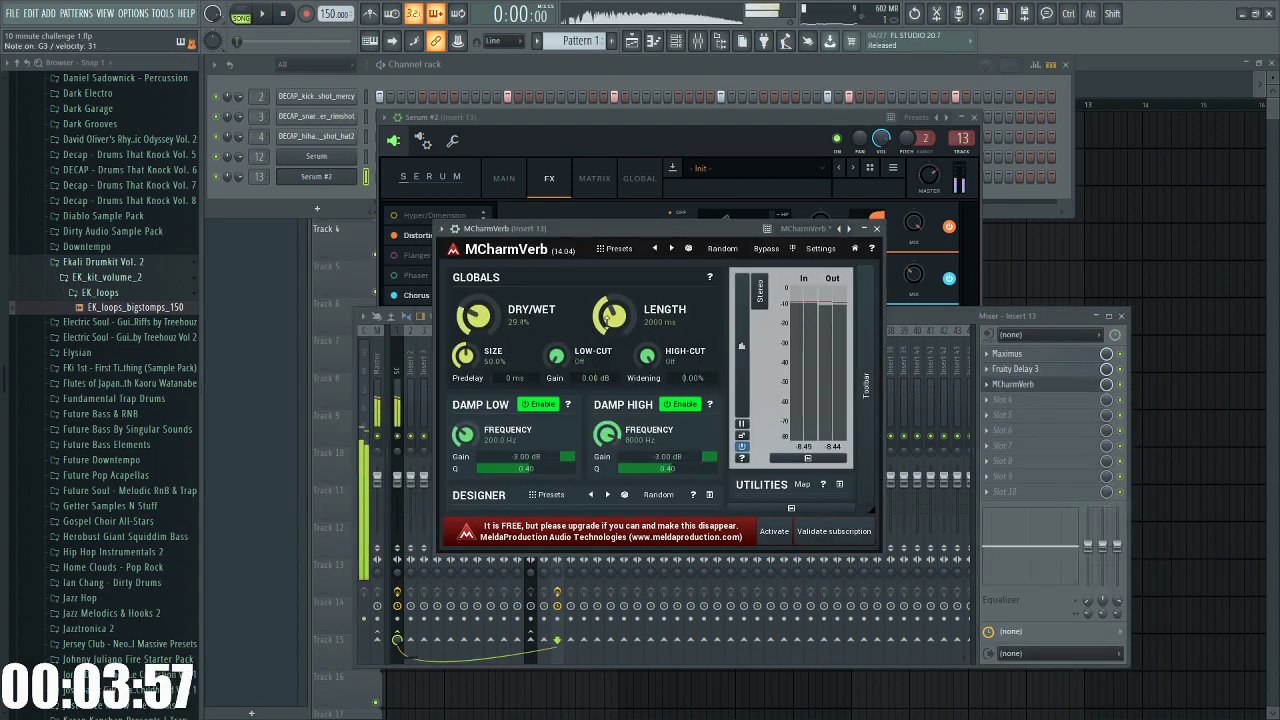
click(877, 229)
Add Fruity parametric EQ 2 to slot 4, high-pass the lows with band 1 and slightly boost the upper mids
click(1052, 405)
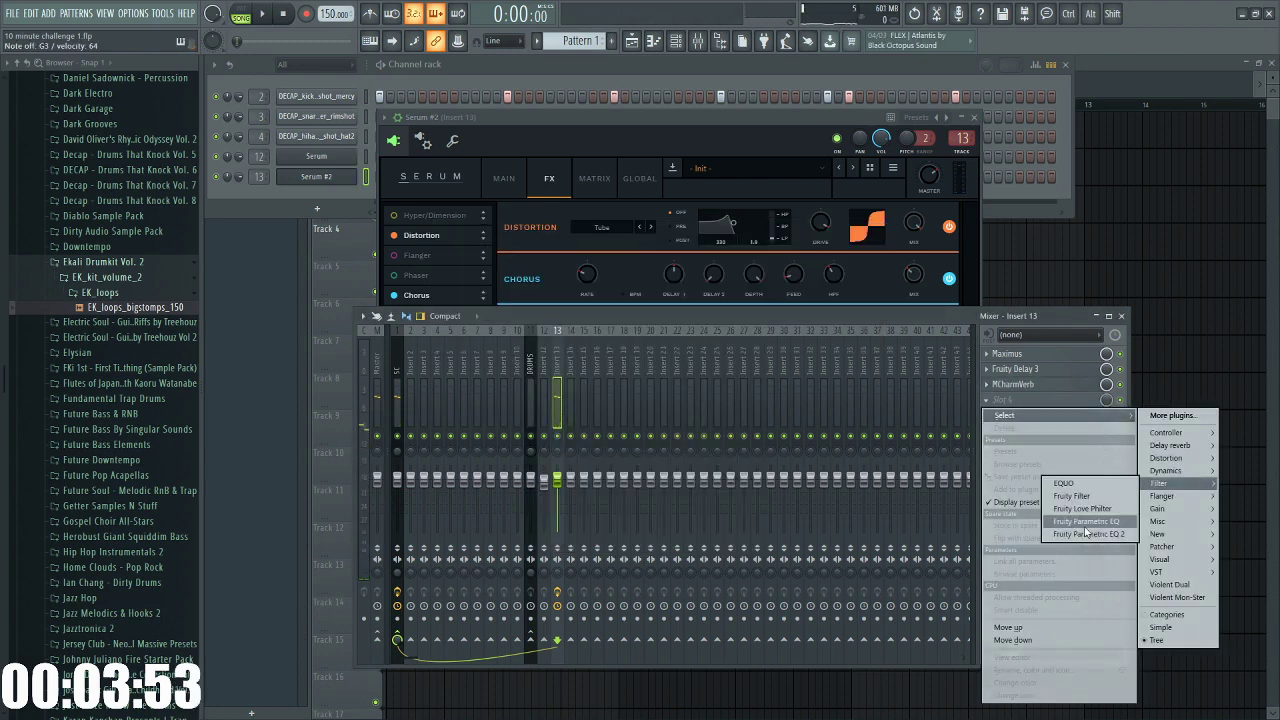
click(1090, 495)
right_click(394, 353)
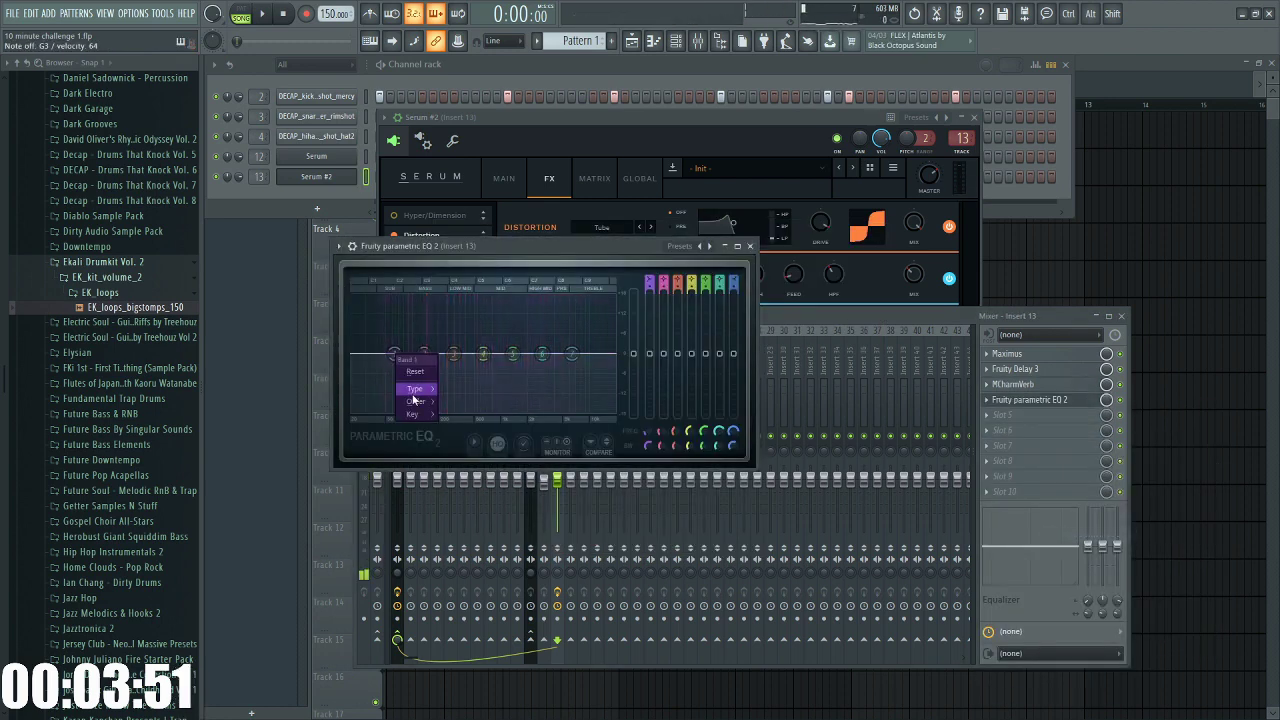
click(450, 428)
drag(484, 354, 570, 352)
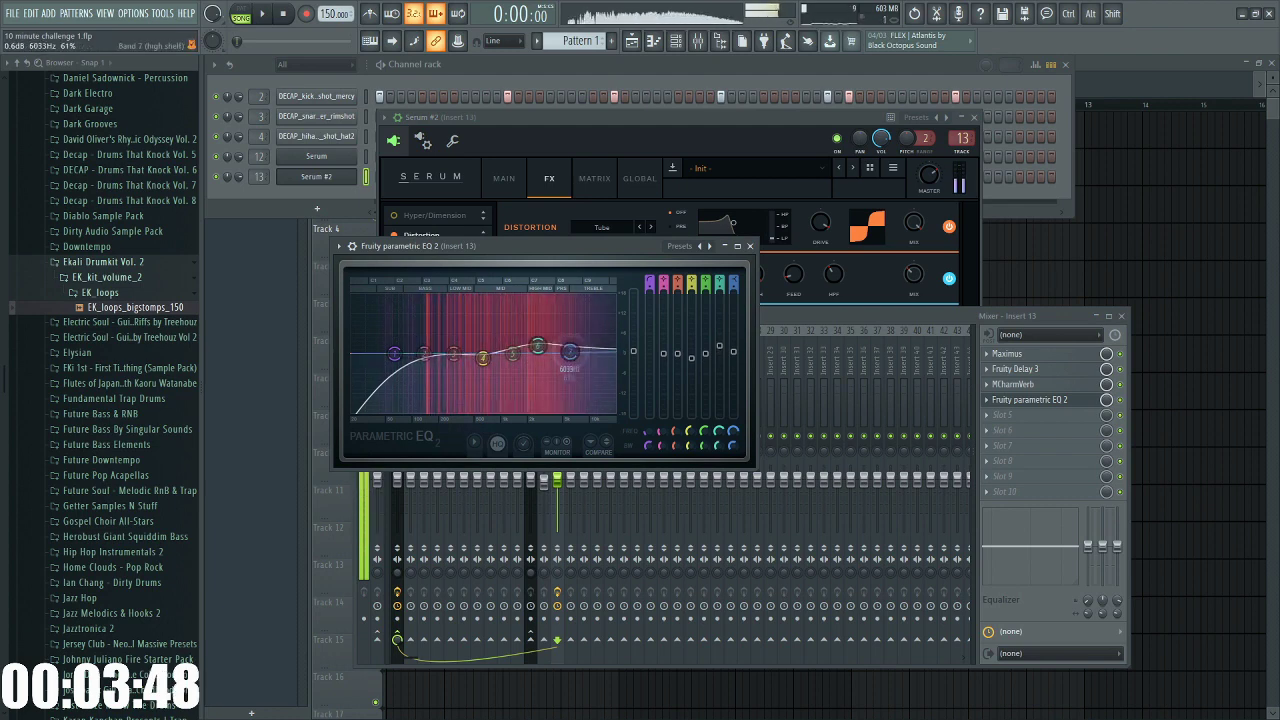
click(750, 246)
Select Pattern 4 and start it with a G3 note for Serum #2 at the beginning of bar 1
click(622, 136)
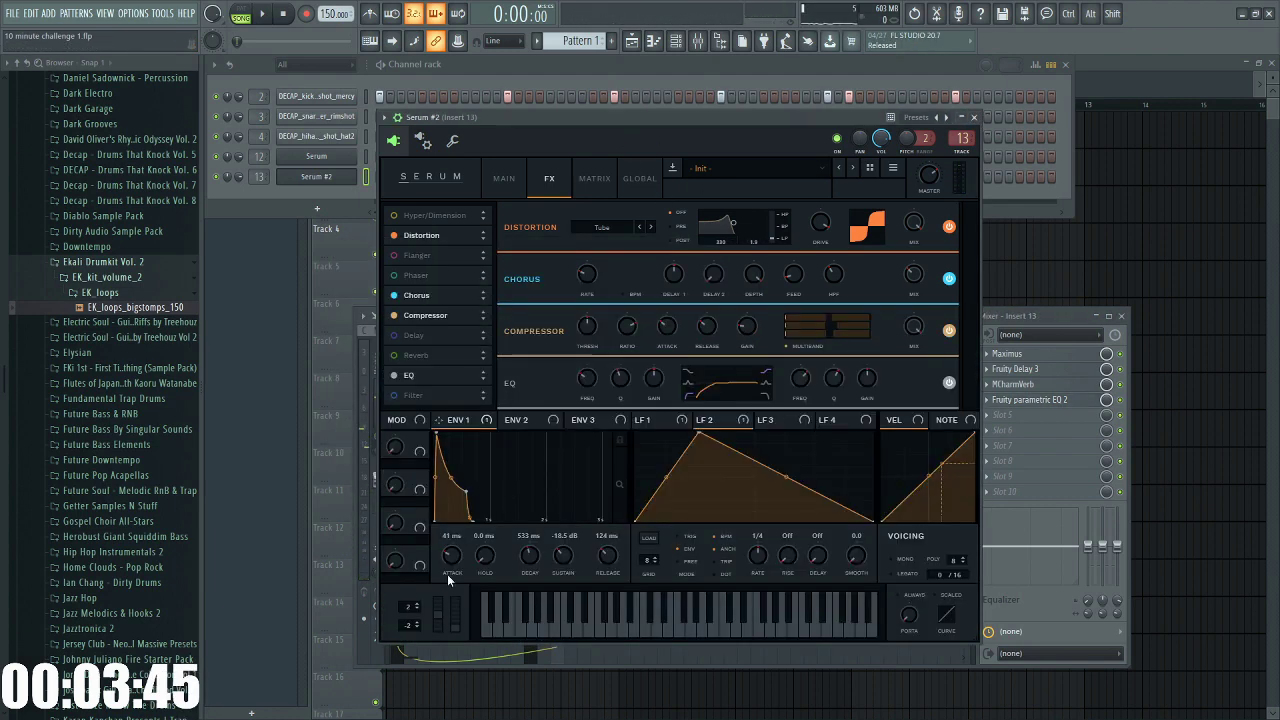
click(974, 118)
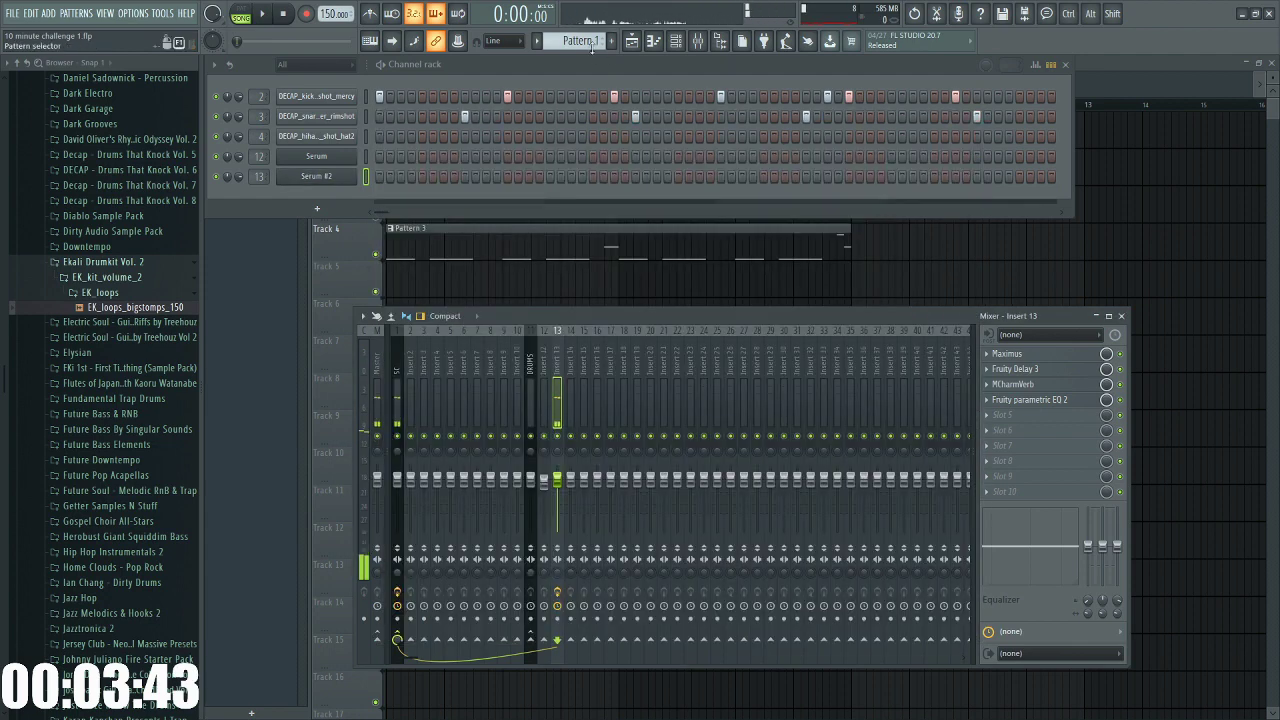
scroll(580, 42, down, 3)
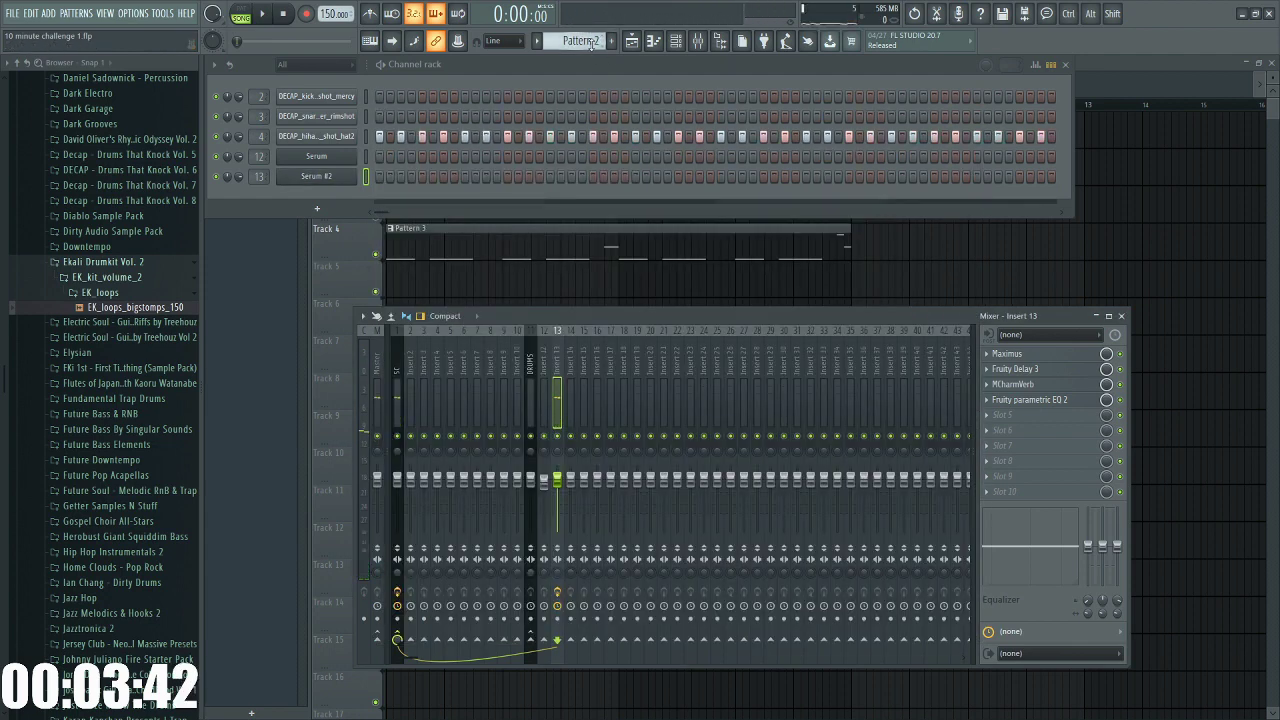
click(651, 44)
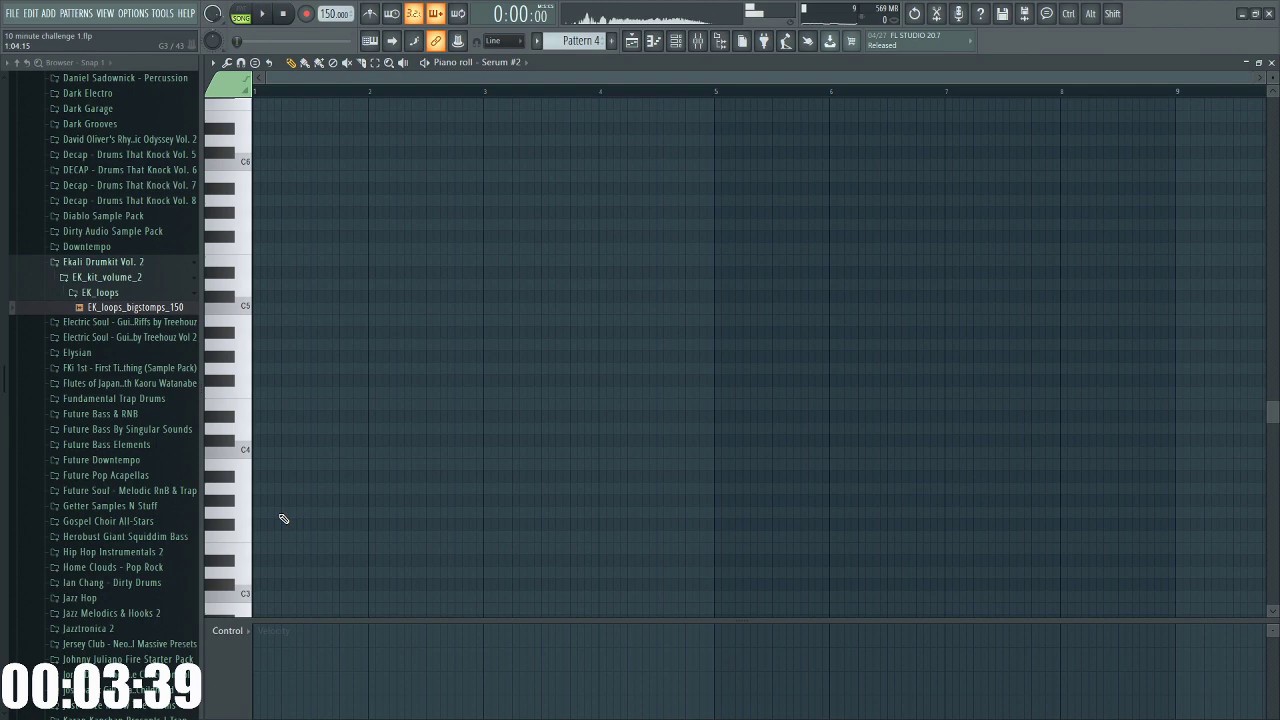
scroll(284, 519, down, 2)
click(234, 442)
scroll(264, 474, up, 4)
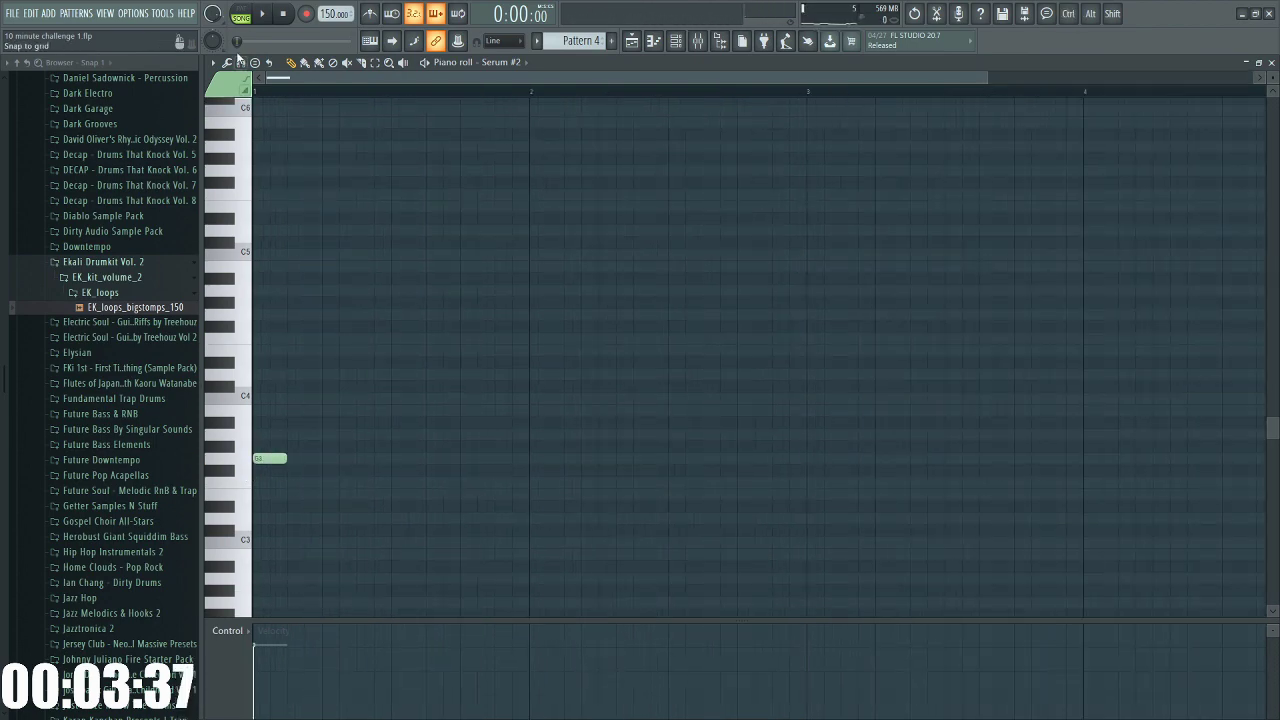
Place Pattern 4 at the start of Track 6 in the playlist and play the arrangement in song mode
click(241, 15)
key(space)
key(space)
click(1273, 63)
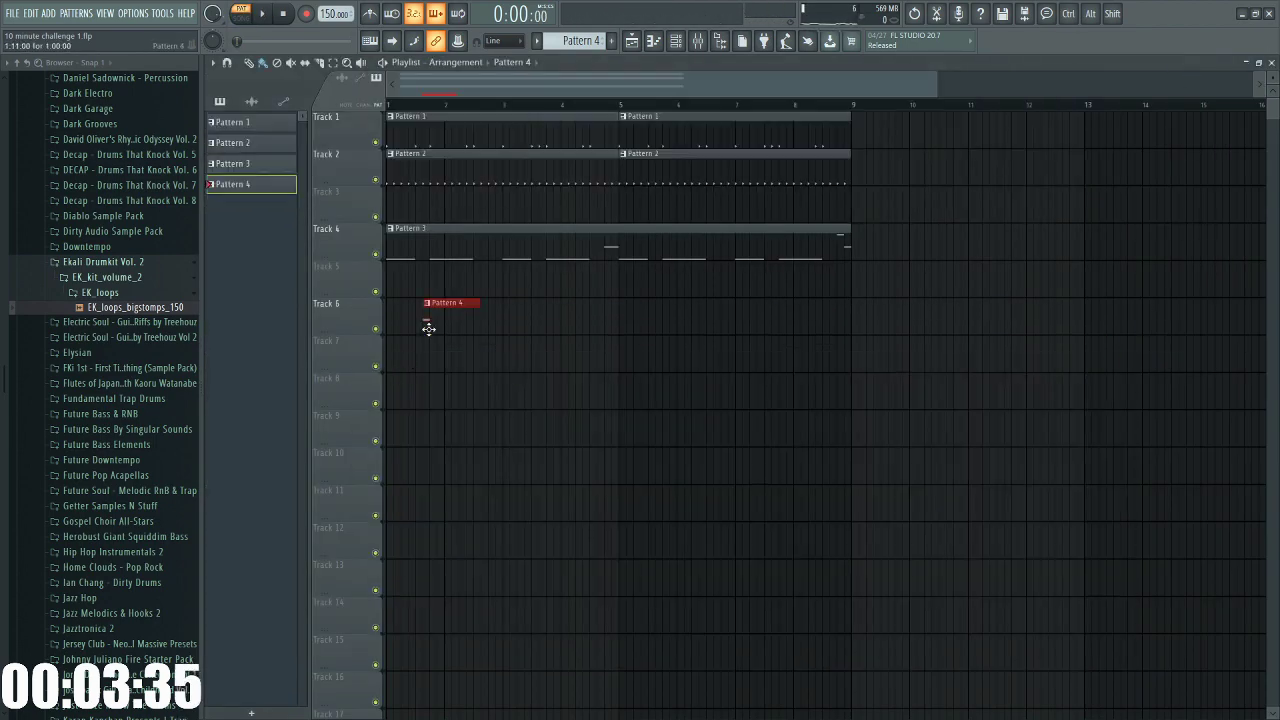
scroll(430, 330, up, 2)
click(503, 346)
right_click(507, 350)
drag(480, 322, 410, 318)
click(241, 15)
key(space)
scroll(283, 198, up, 1)
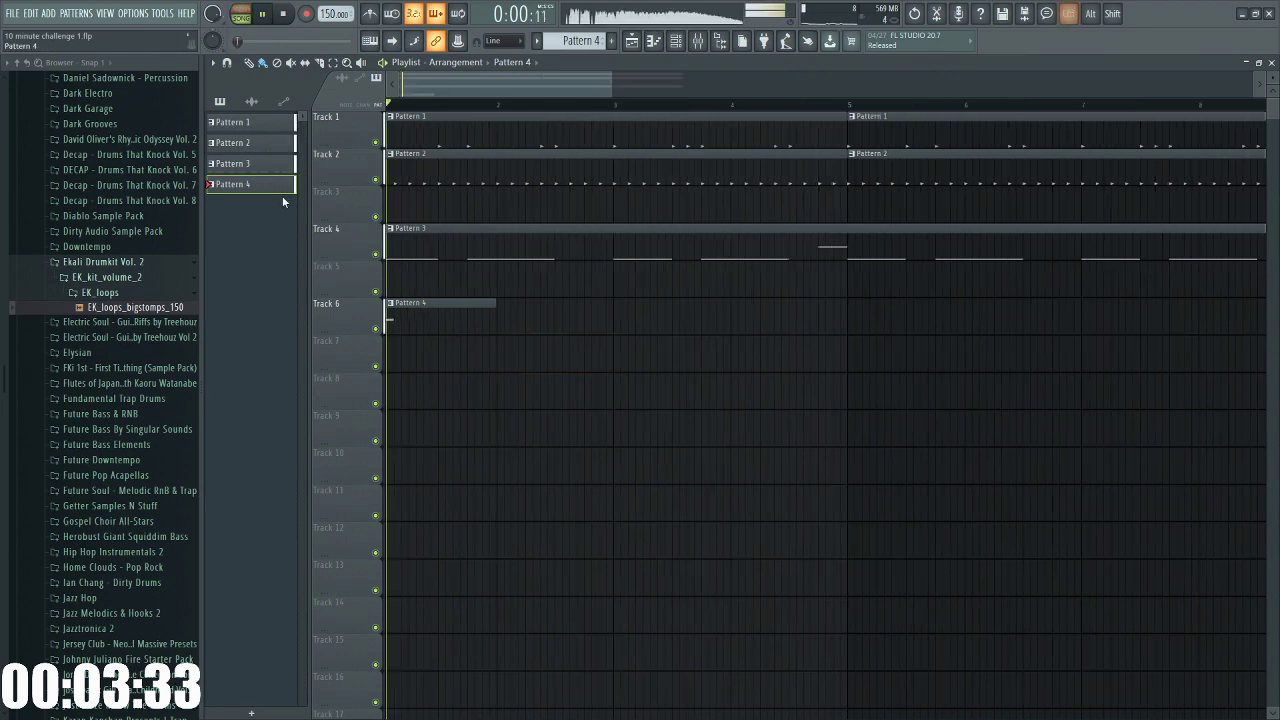
Add a G#3 note followed by a G3 note in the second half of bar 1 in Pattern 4
ctrl+scroll(284, 201, up, 2)
double_click(463, 305)
key(space)
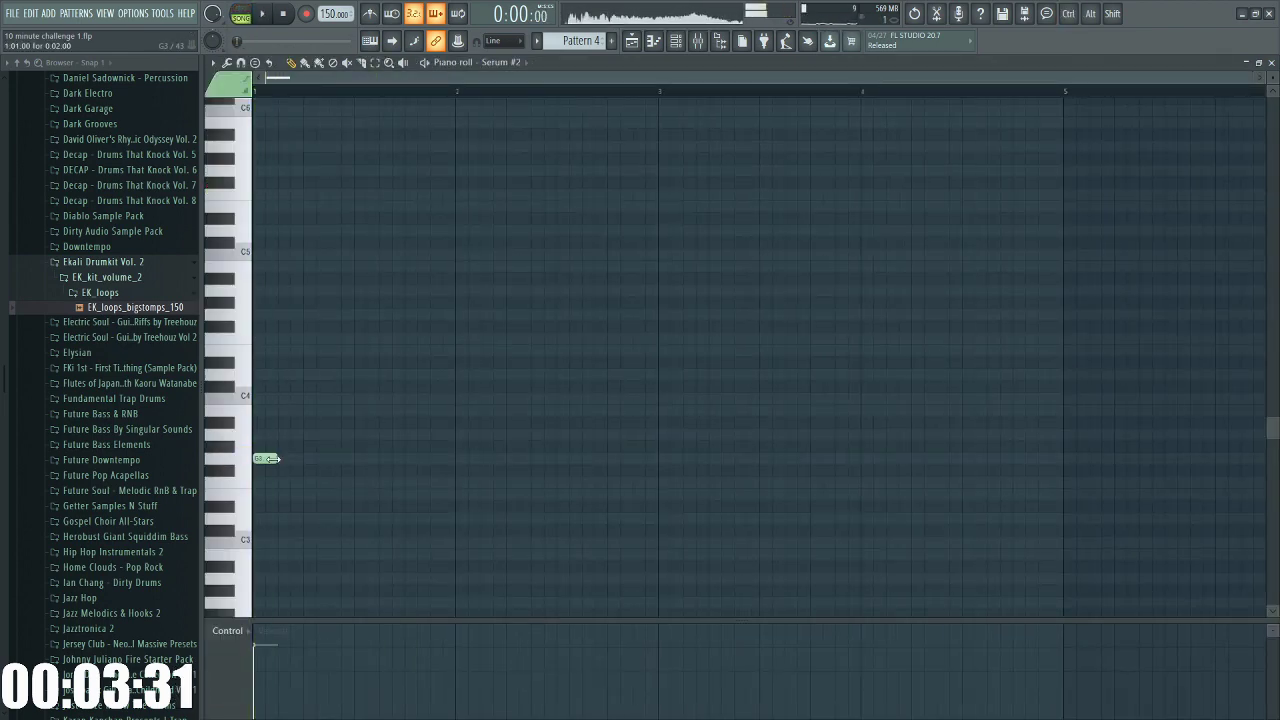
drag(420, 461, 387, 449)
key(space)
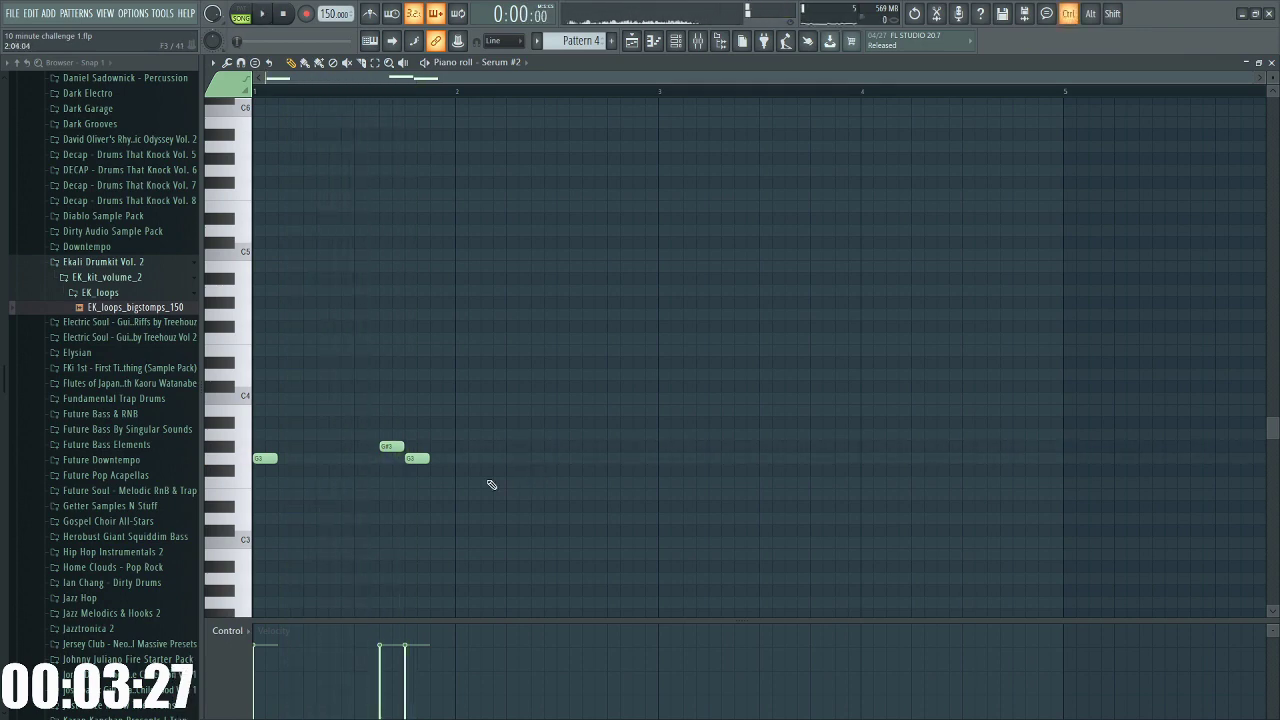
Copy the G#3–G3 pair into bar 2 and add a single G3 note on the fourth beat of that bar
key(space)
mouse_move(486, 494)
ctrl+mouse_down()
mouse_move(378, 442)
mouse_move(605, 448)
mouse_move(534, 450)
ctrl+mouse_up()
ctrl+click(598, 460)
key(space)
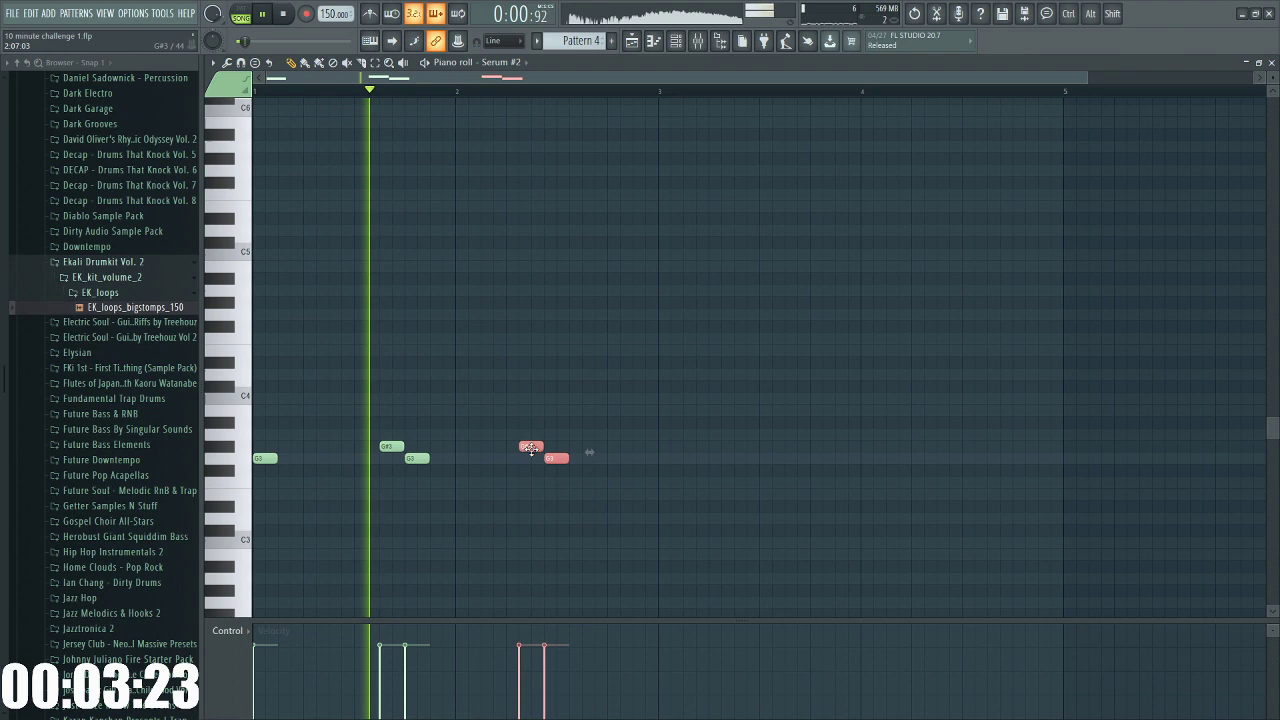
scroll(568, 446, down, 1)
click(576, 458)
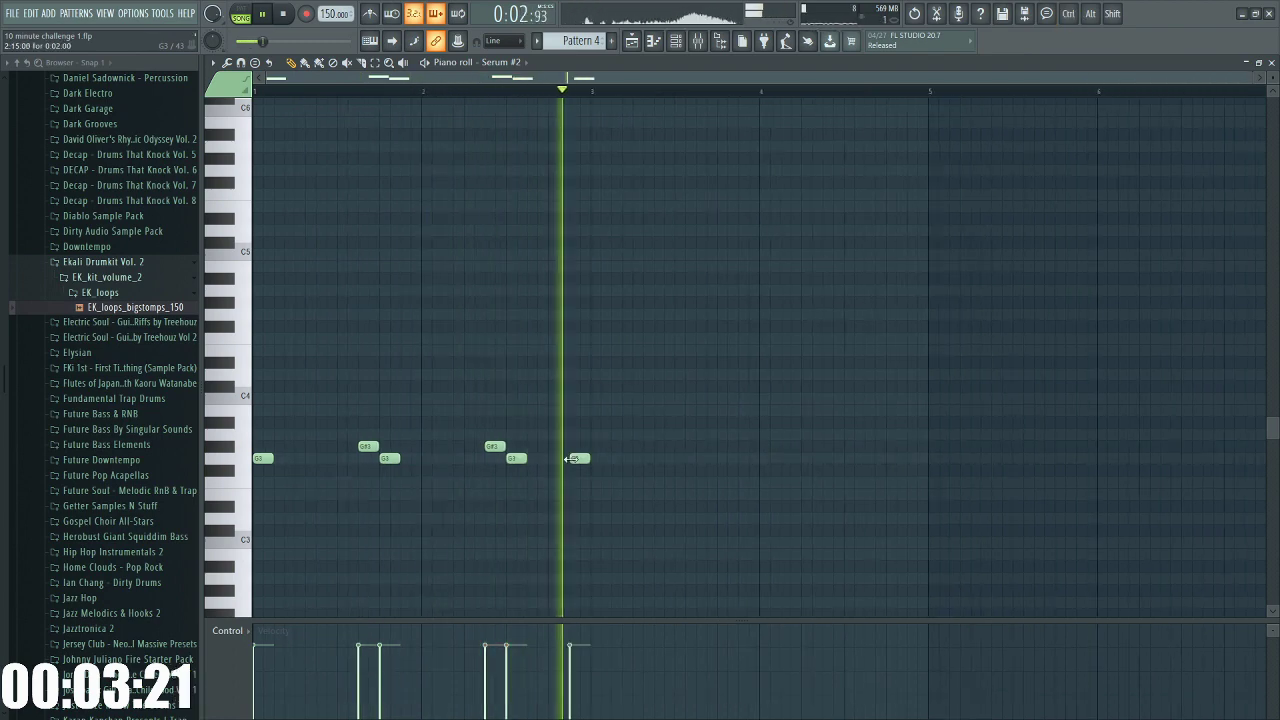
key(space)
key(space)
drag(581, 459, 560, 459)
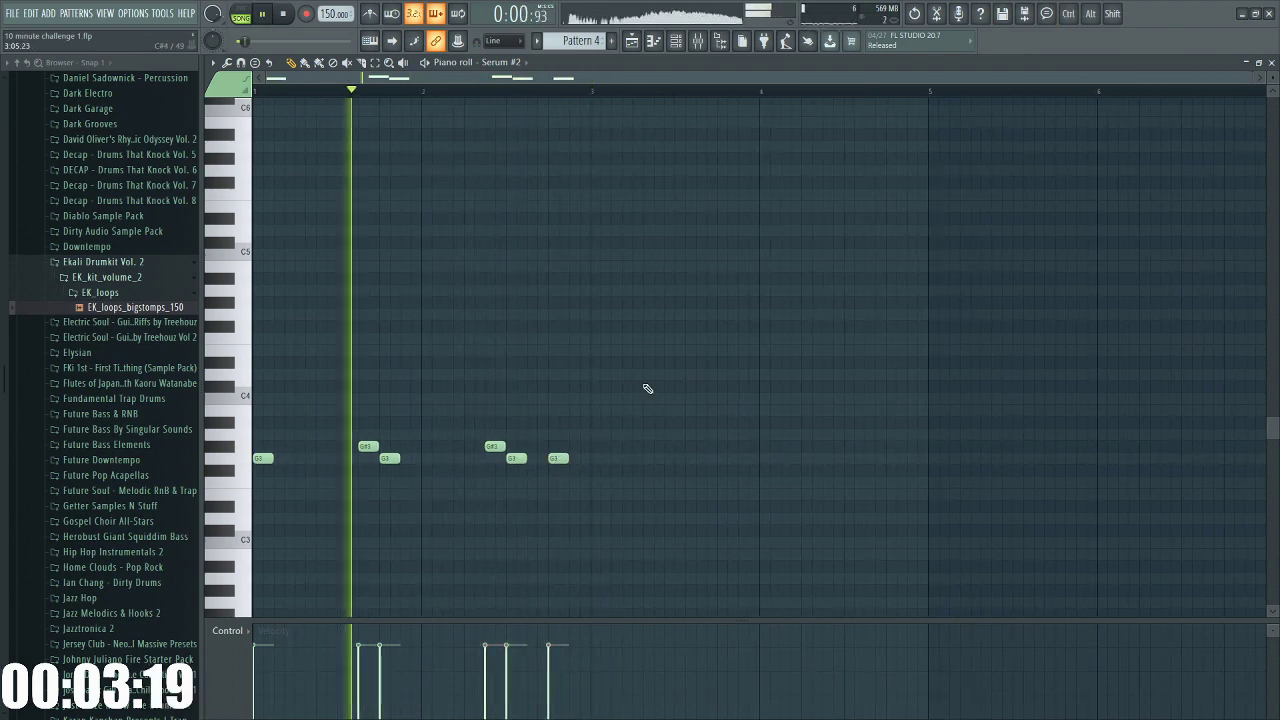
Duplicate the two-bar phrase into bars 3 and 4 and raise its last note an octave to G4
ctrl+drag(300, 92, 435, 119)
key(ctrl+b)
scroll(680, 409, down, 1)
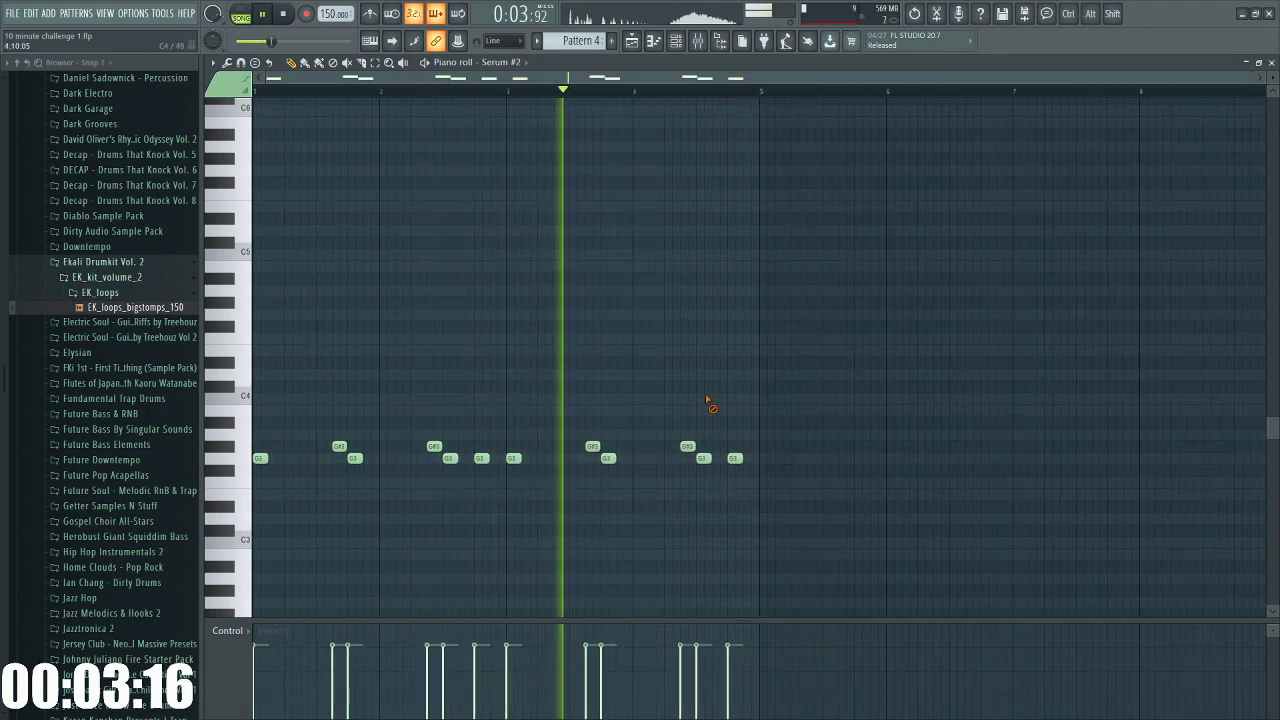
ctrl+click(738, 459)
key(ctrl+Up)
right_click(774, 465)
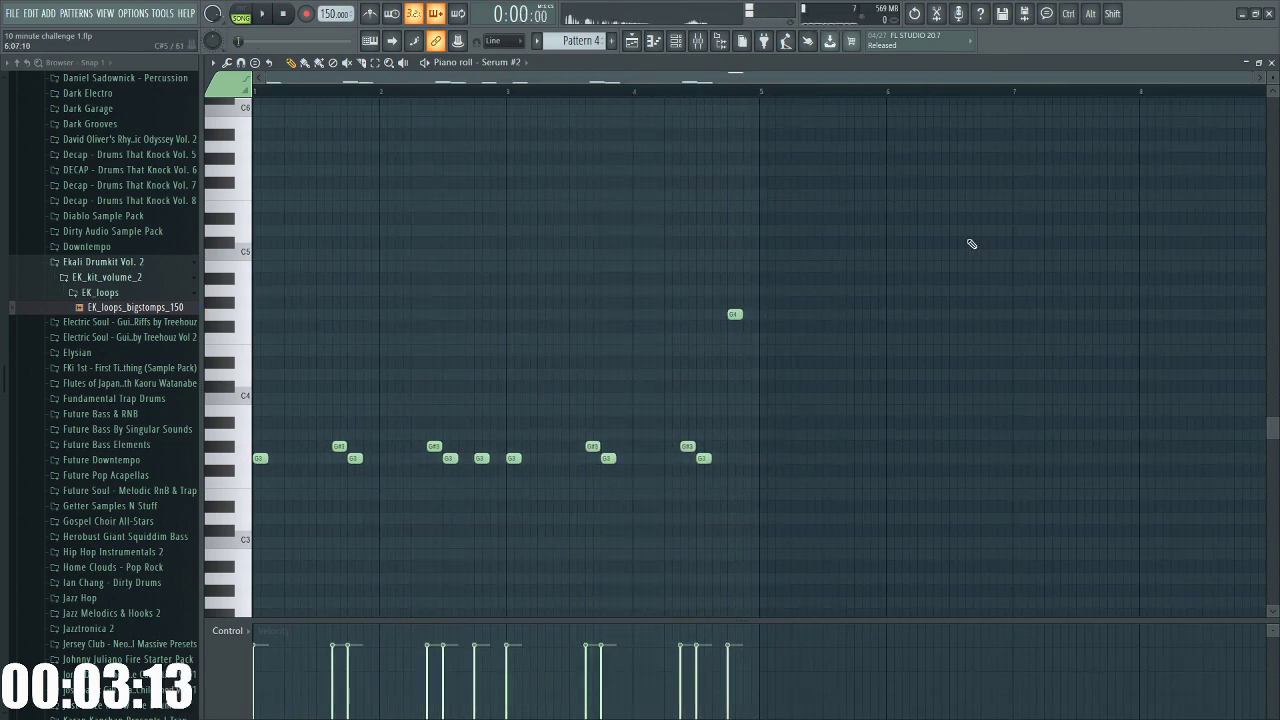
Reshape Serum #2's Envelope 1 to a 13 ms attack, 662 ms decay and 383 ms release
key(space)
key(F7)
click(328, 179)
key(space)
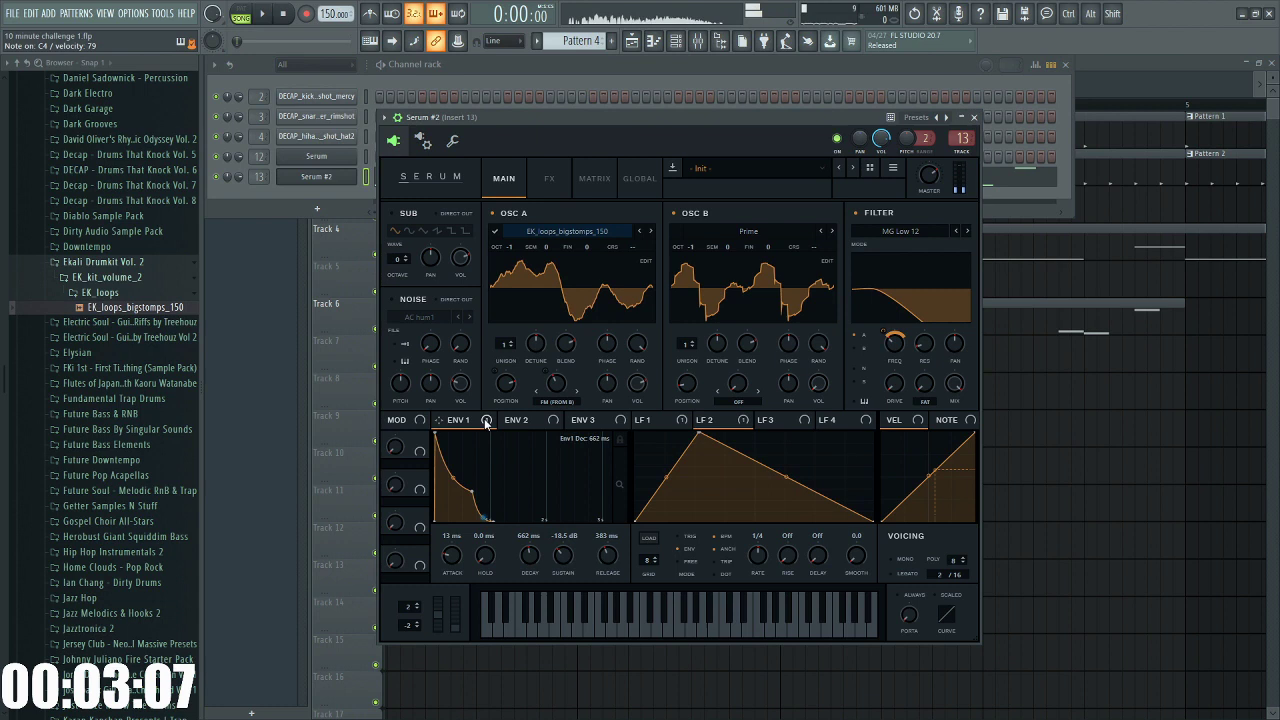
drag(504, 414, 504, 471)
Raise insert 13's mixer level to about 1.5 dB while the arrangement plays
click(263, 14)
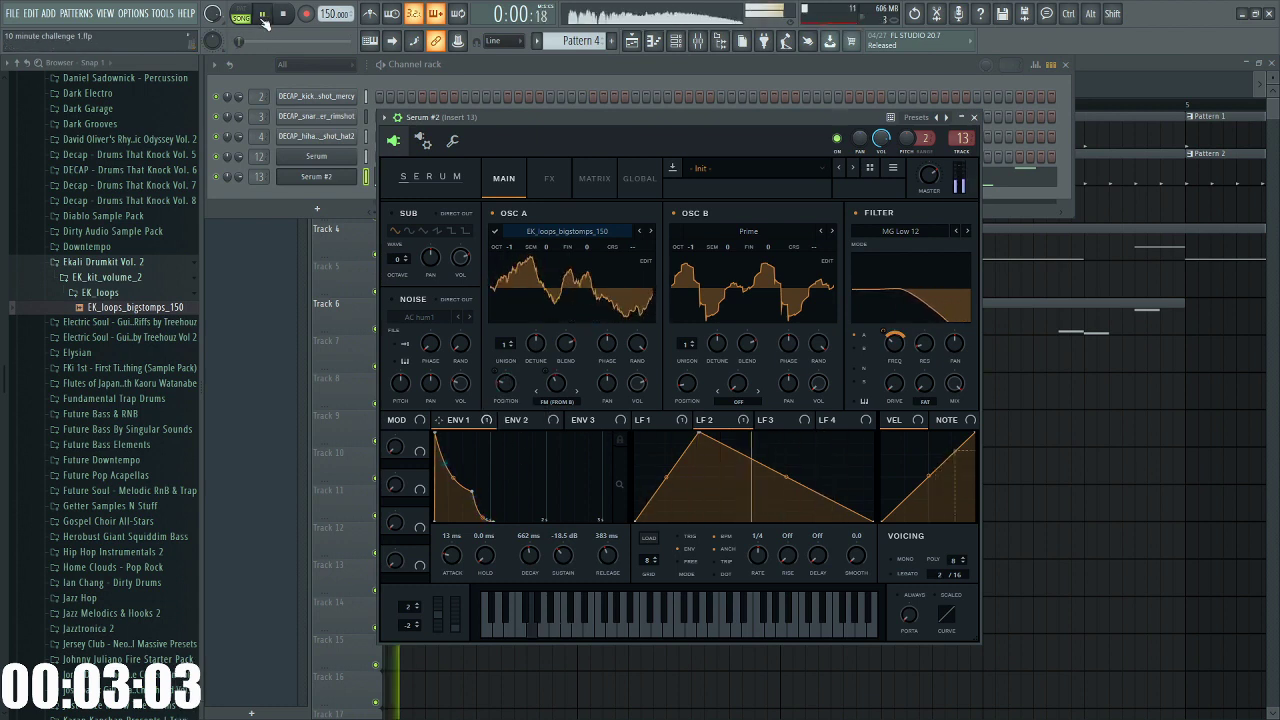
click(698, 41)
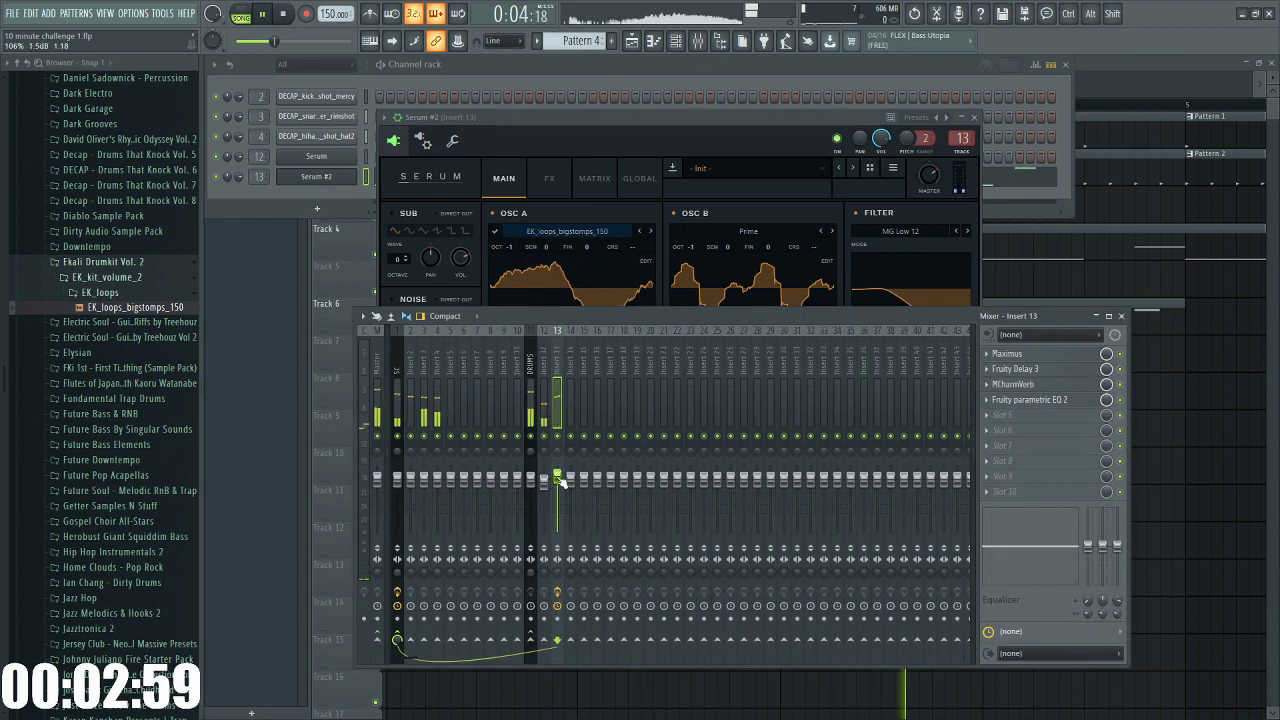
key(F12)
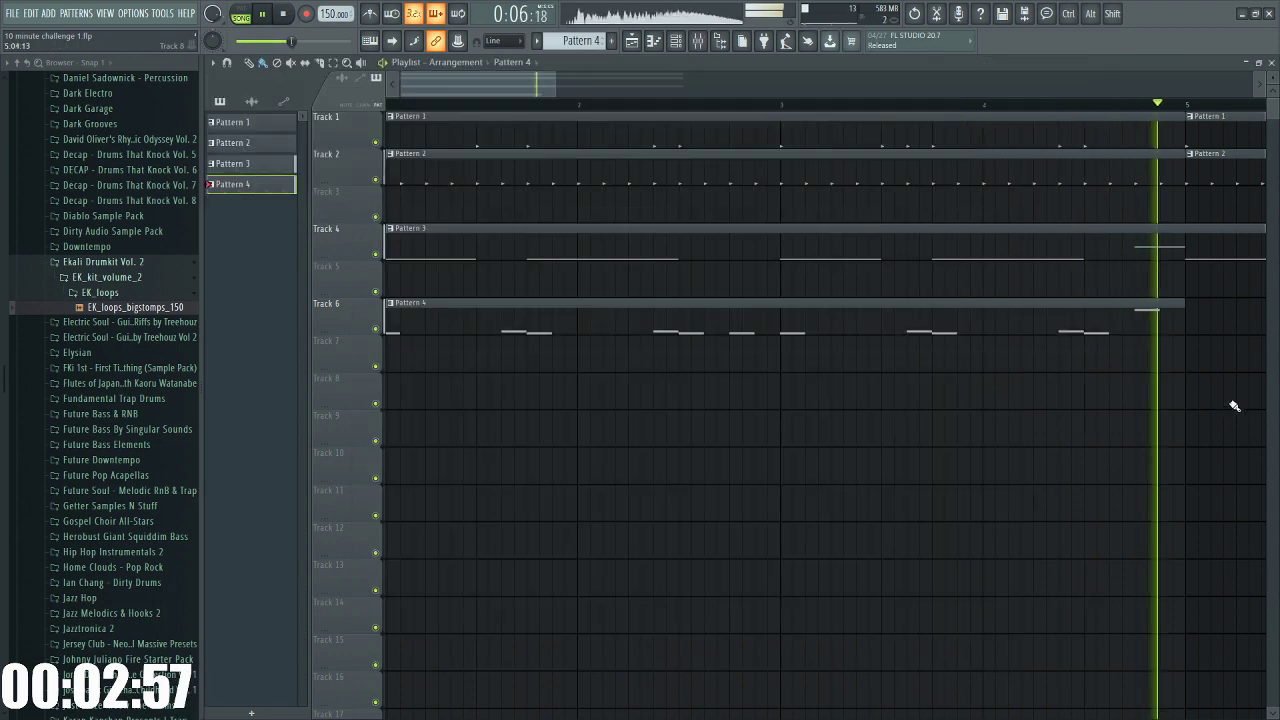
Duplicate Pattern 4's complete four-bar phrase into bars 5 to 8, aligned to the bar line
double_click(486, 323)
key(space)
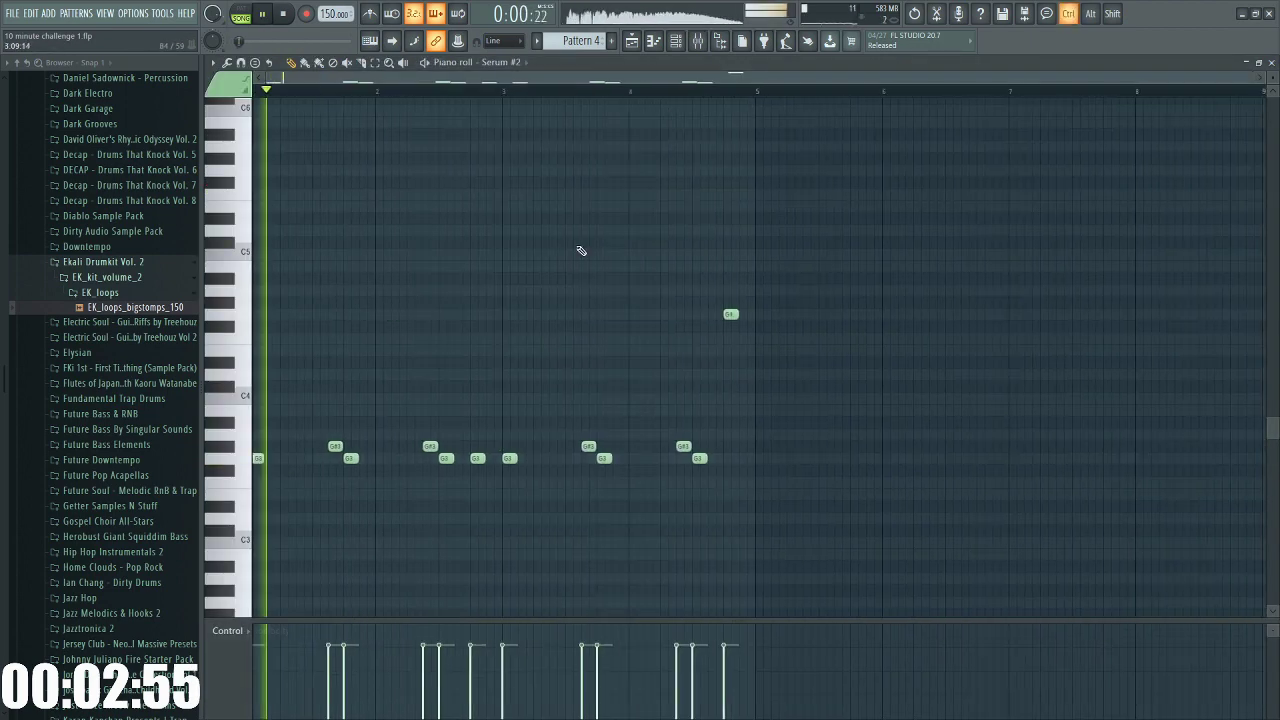
key(ctrl+b)
key(ctrl+z)
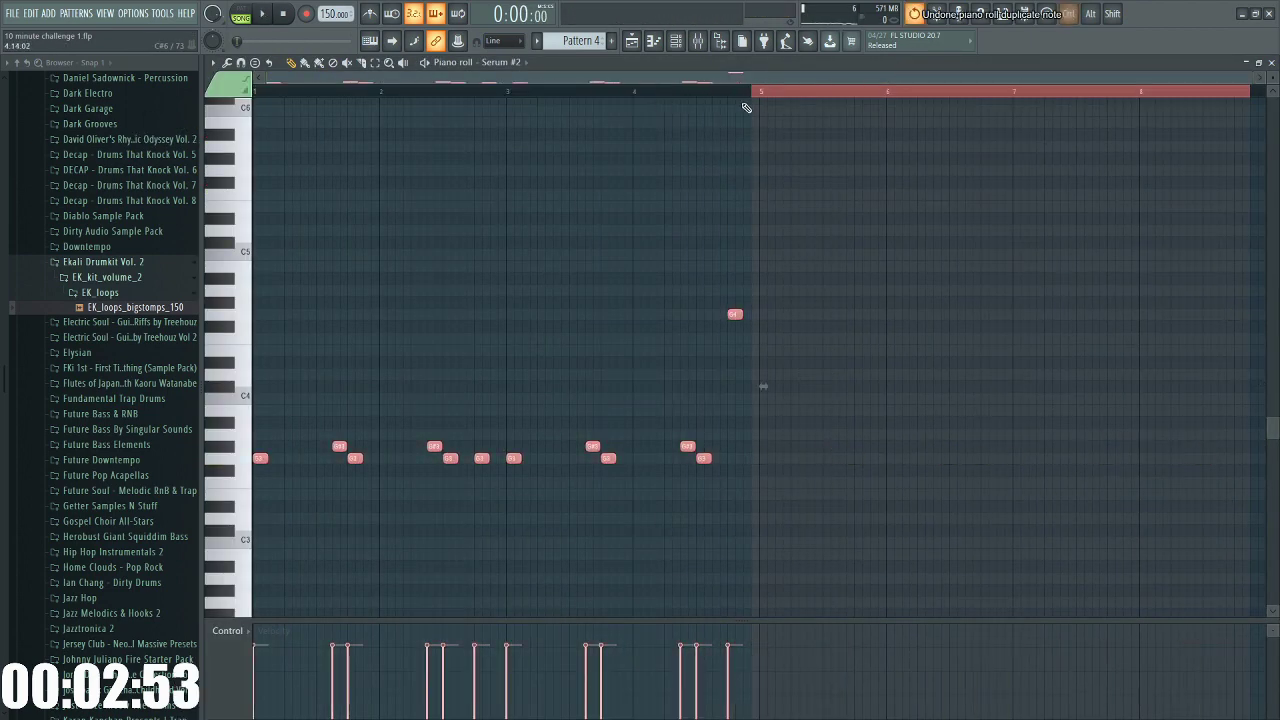
ctrl+click(758, 92)
drag(765, 92, 2, 240)
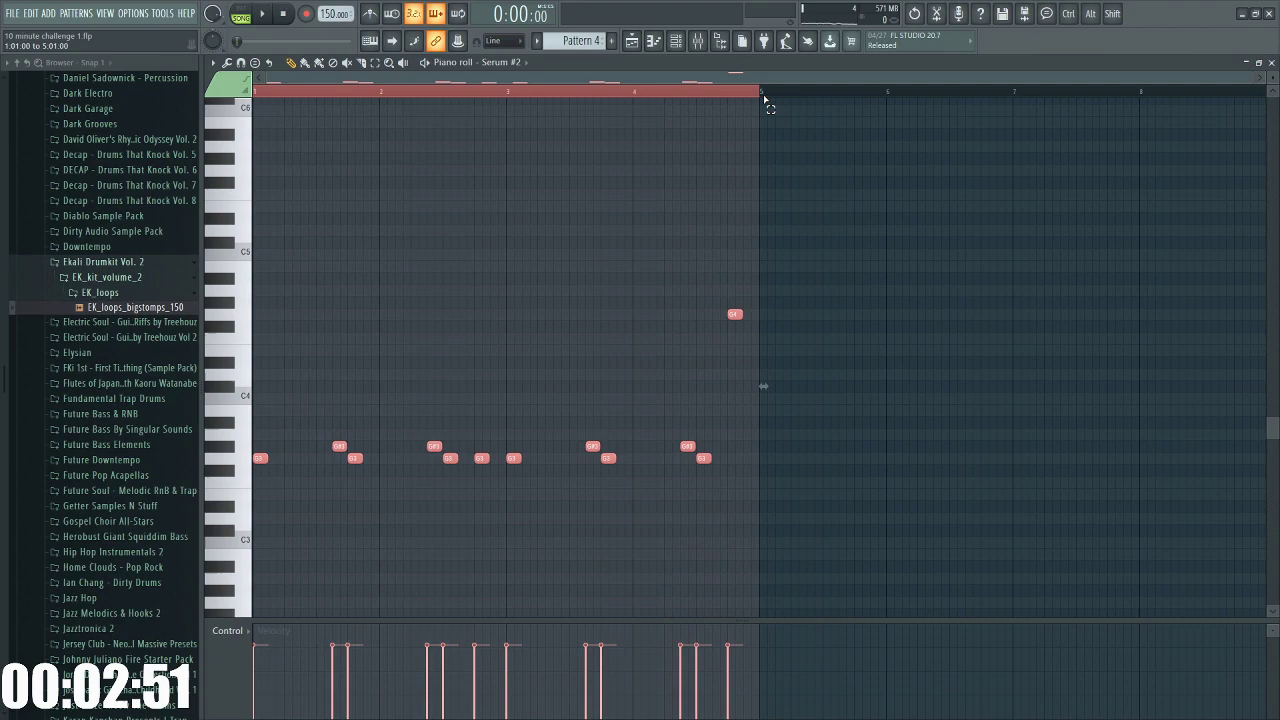
key(ctrl+b)
key(ctrl+d)
key(space)
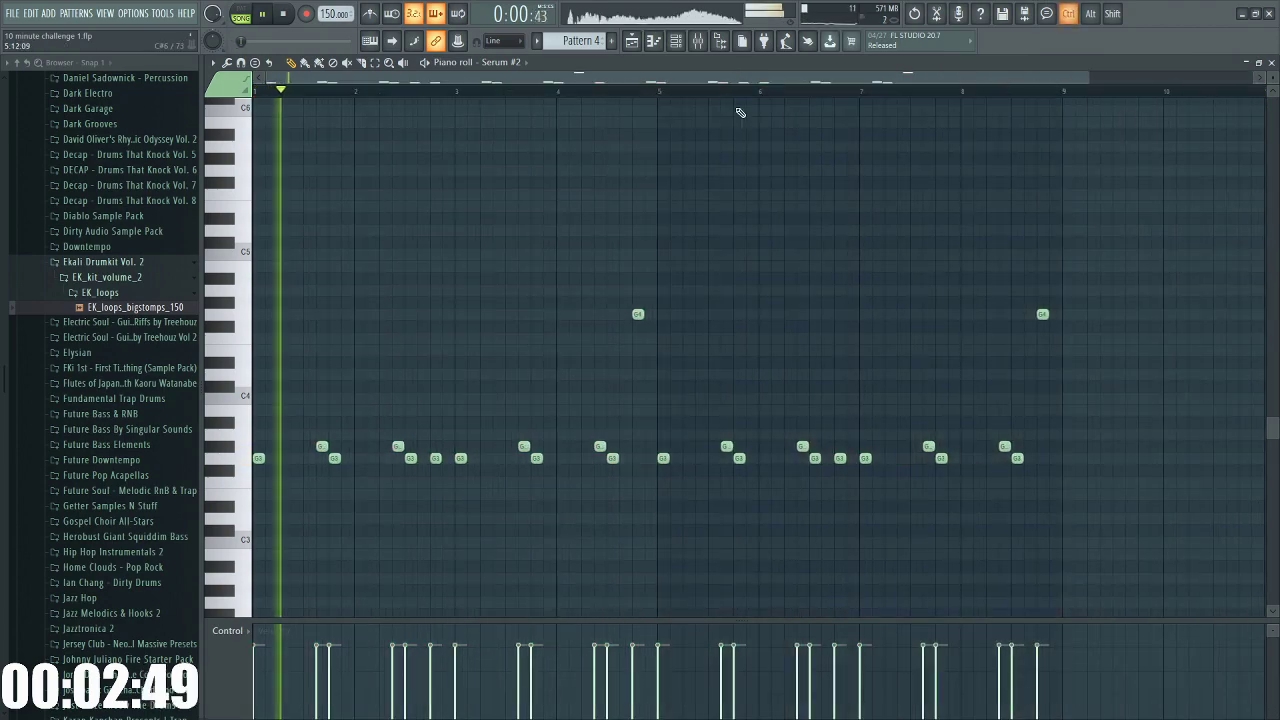
click(1271, 62)
key(space)
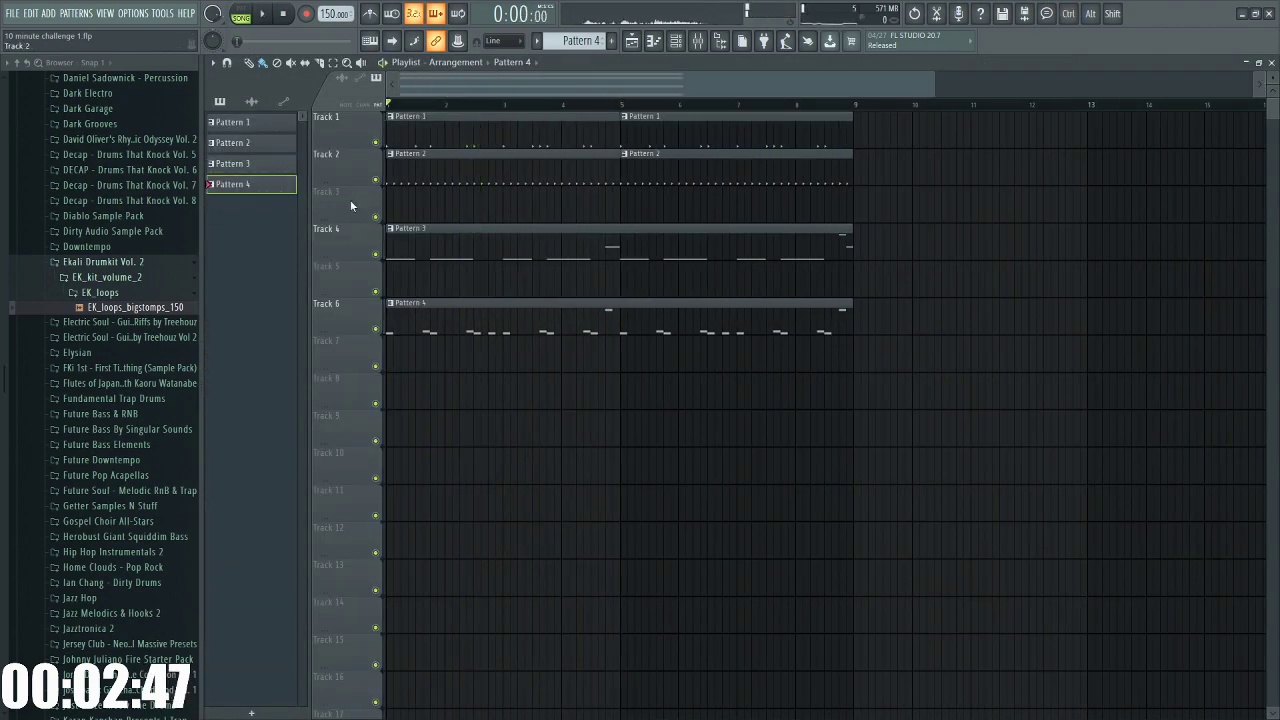
Add a fast hi-hat roll on the last beat of bar 1 in Pattern 2's closed hi-hat part
key(space)
scroll(458, 163, up, 2)
key(space)
double_click(456, 162)
scroll(285, 283, up, 3)
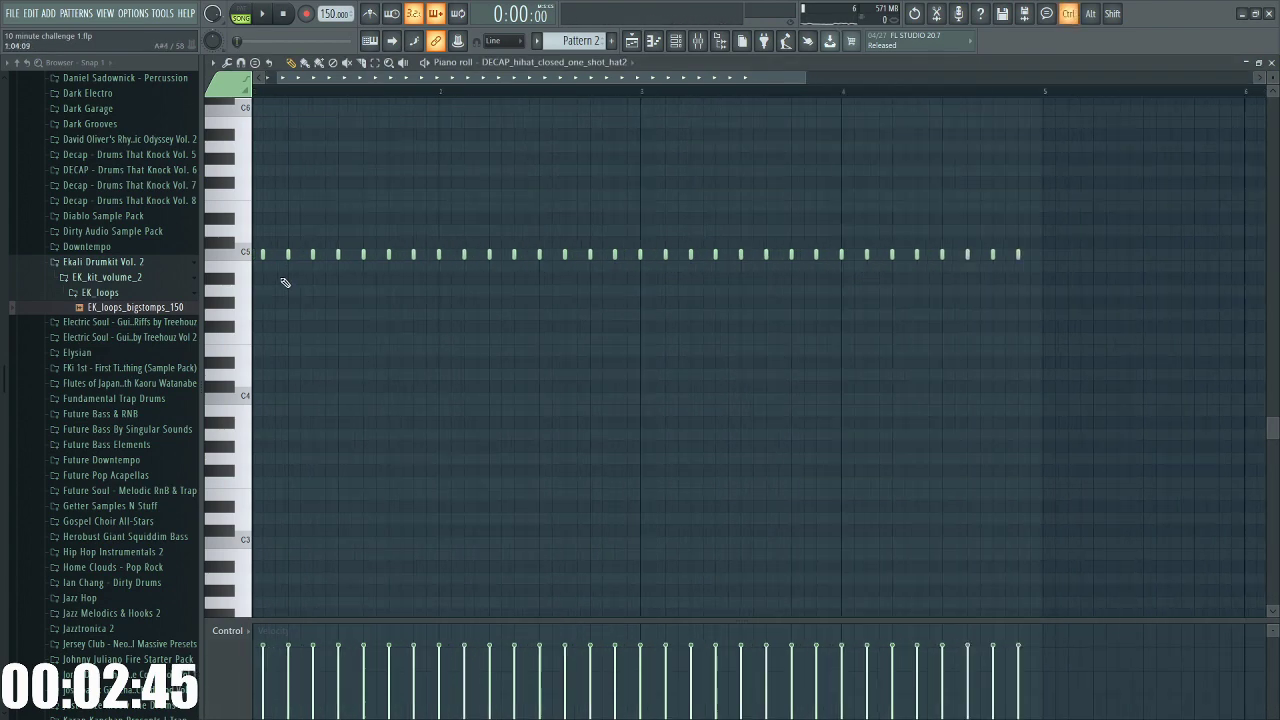
scroll(285, 283, up, 3)
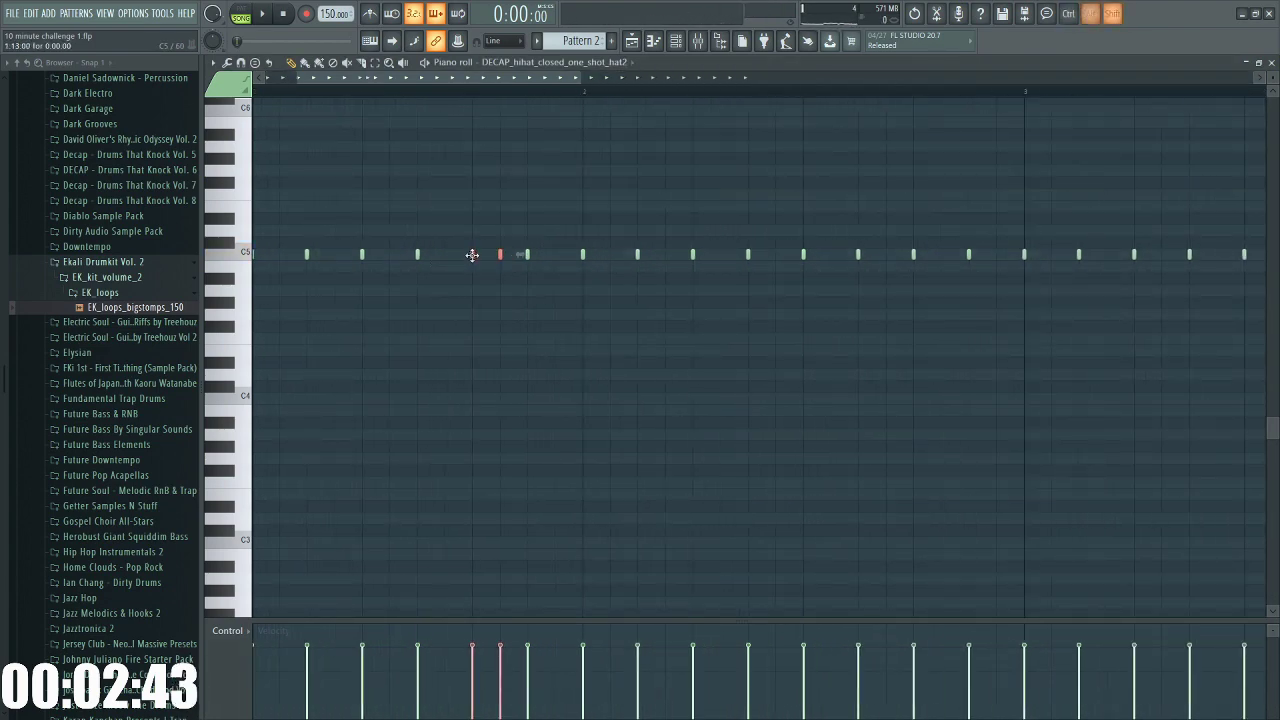
scroll(490, 263, down, 3)
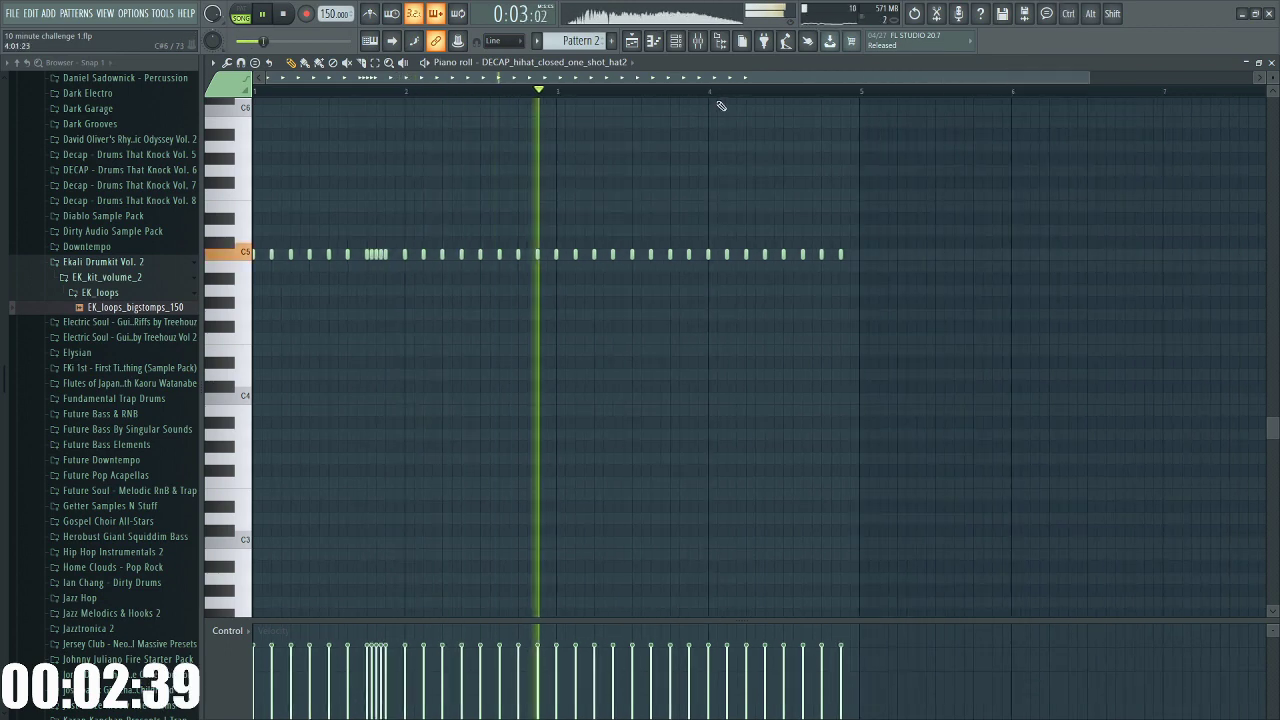
Rebuild bar 4 of the hi-hat part with a copy of the fast roll just before mid-bar and audition the arrangement
drag(860, 262, 704, 256)
key(space)
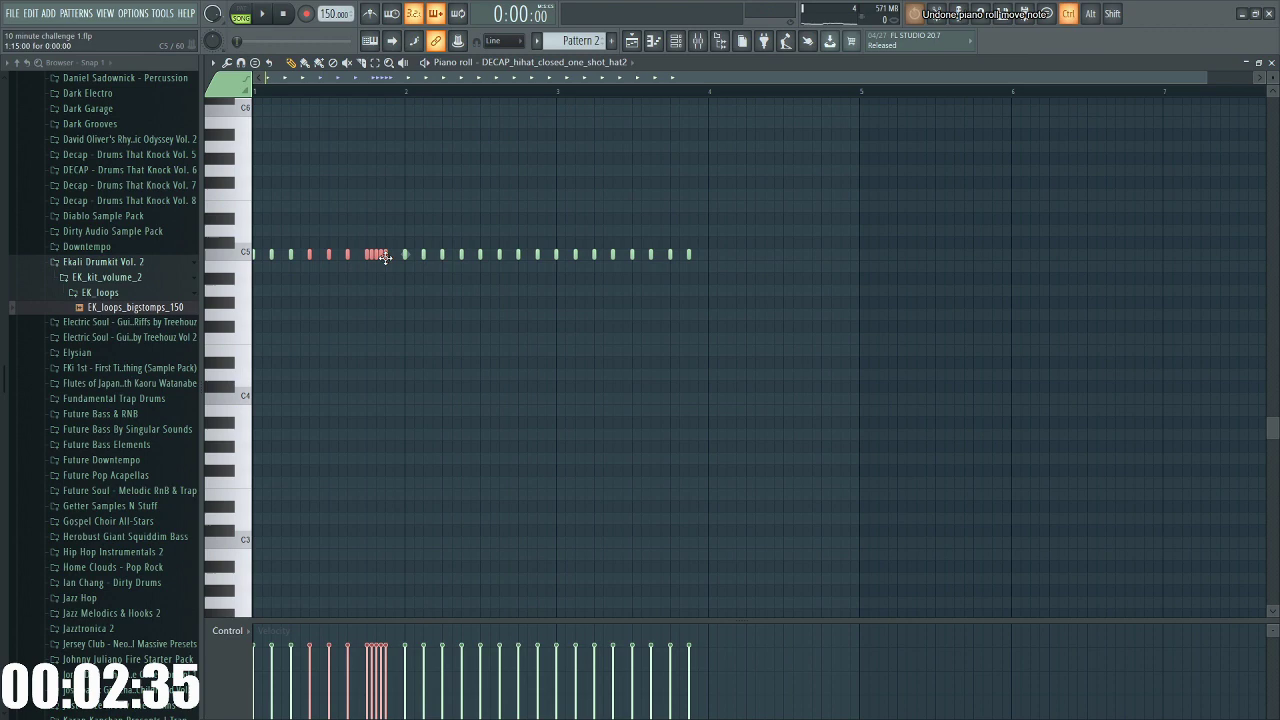
key(space)
mouse_move(329, 257)
mouse_down()
mouse_move(827, 267)
mouse_move(804, 263)
mouse_up()
ctrl+click(868, 270)
right_click(860, 256)
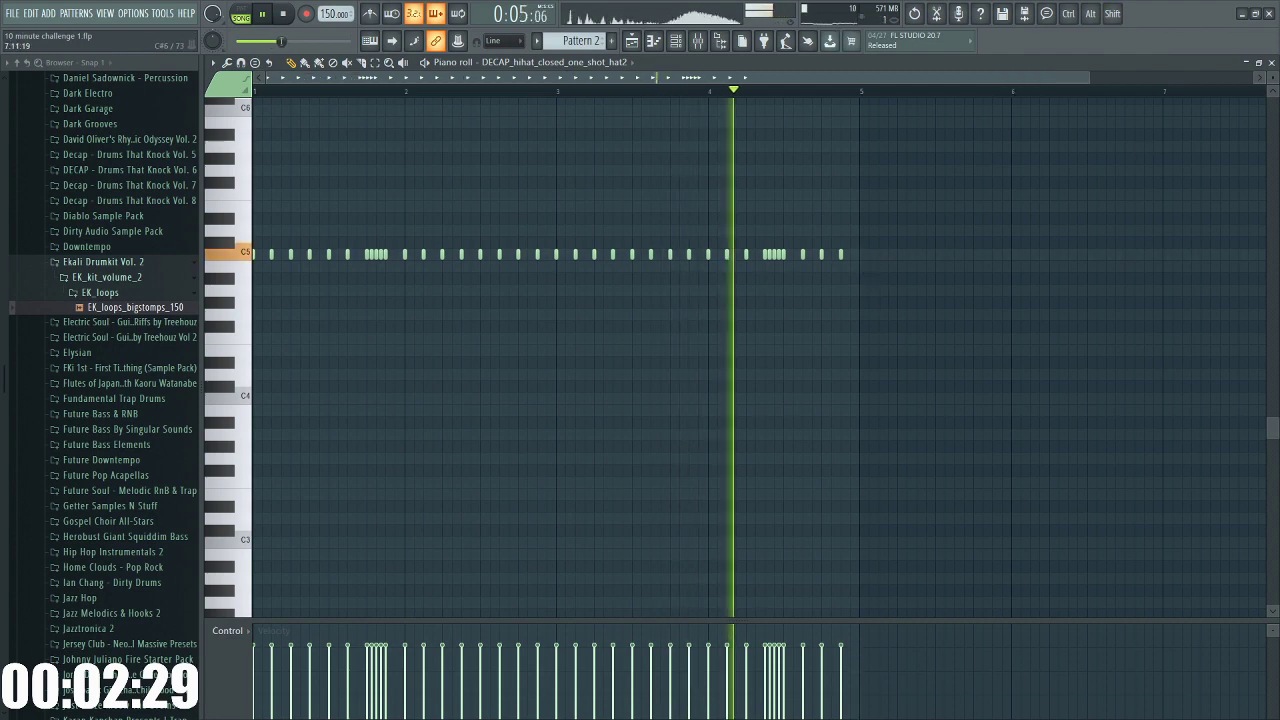
click(1271, 62)
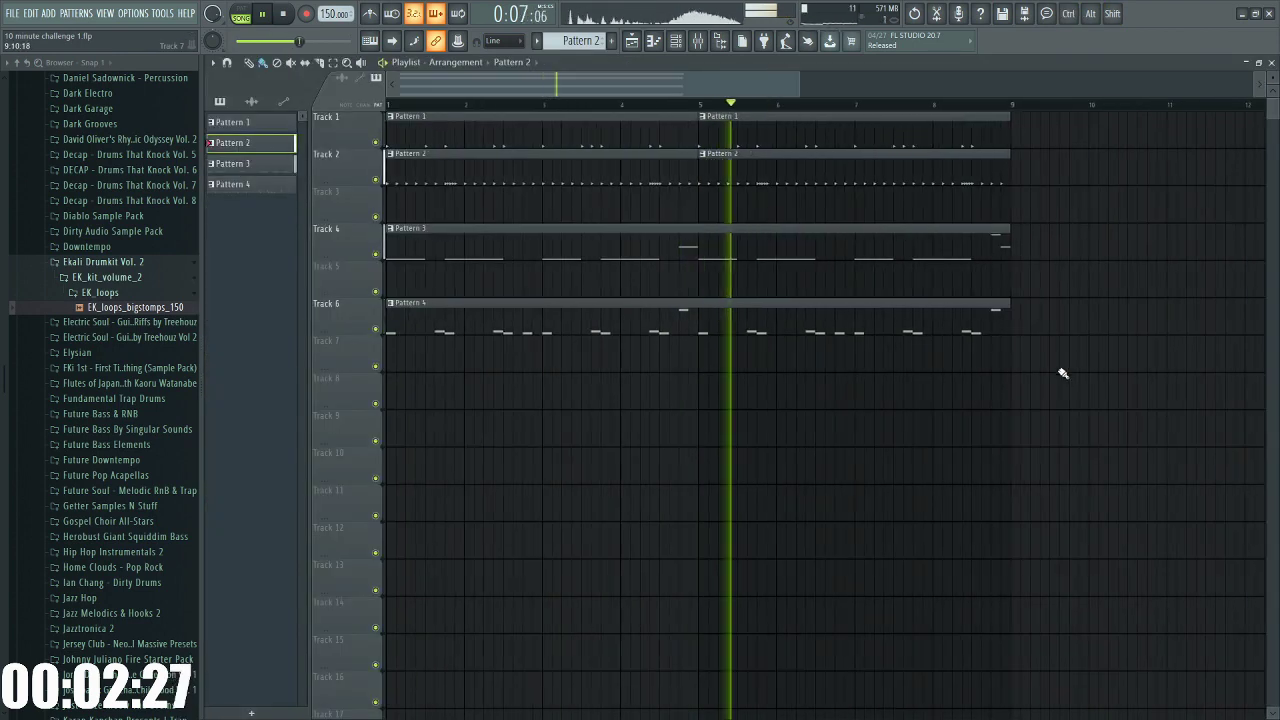
scroll(1063, 373, down, 1)
key(space)
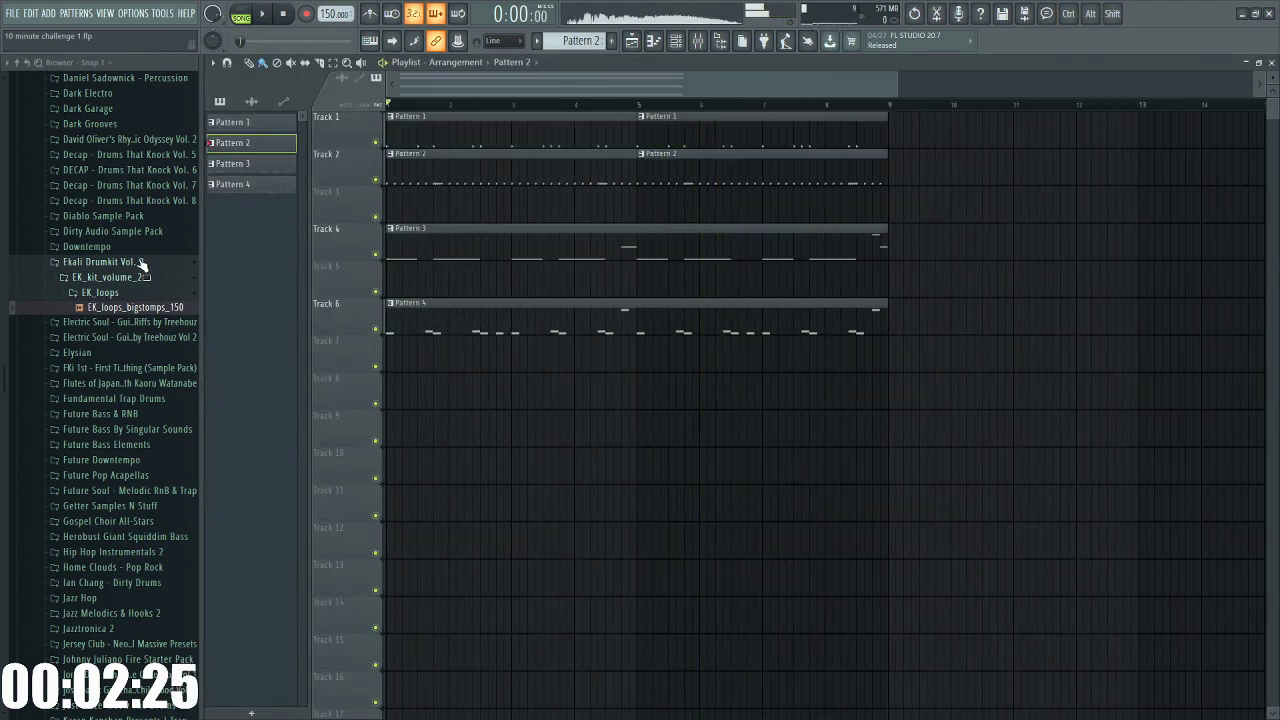
click(130, 262)
click(676, 42)
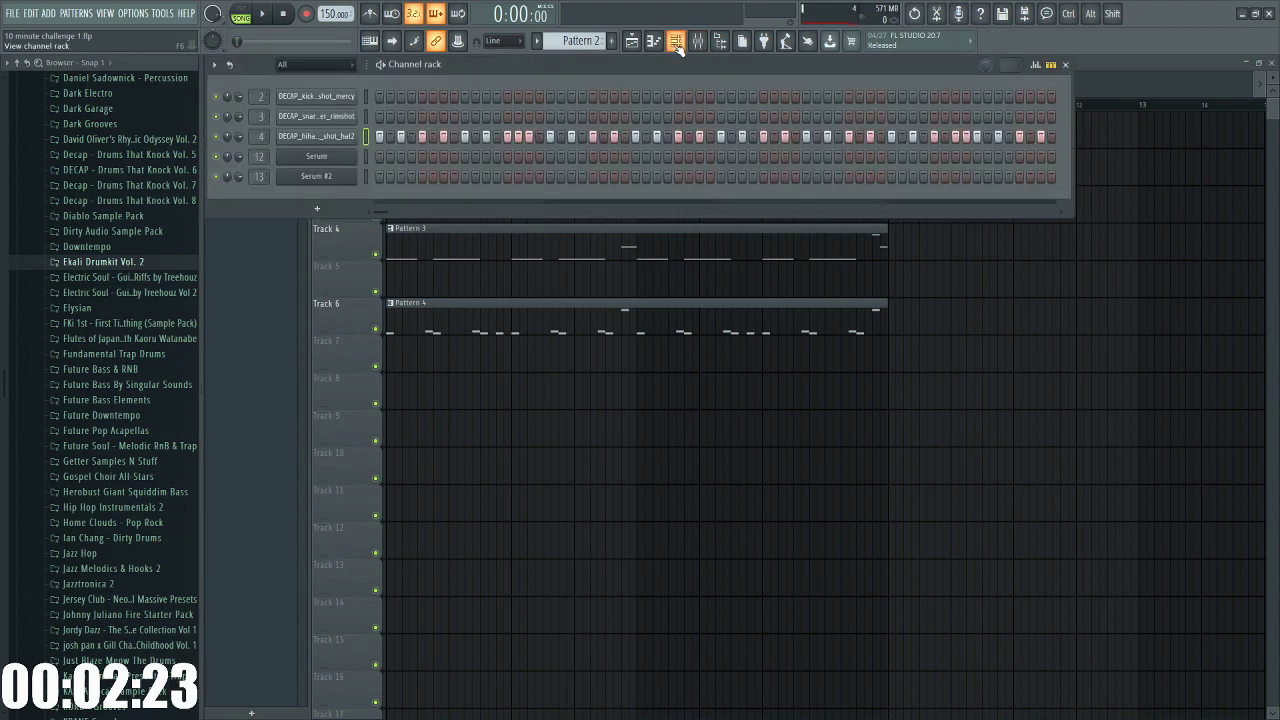
click(317, 210)
click(320, 211)
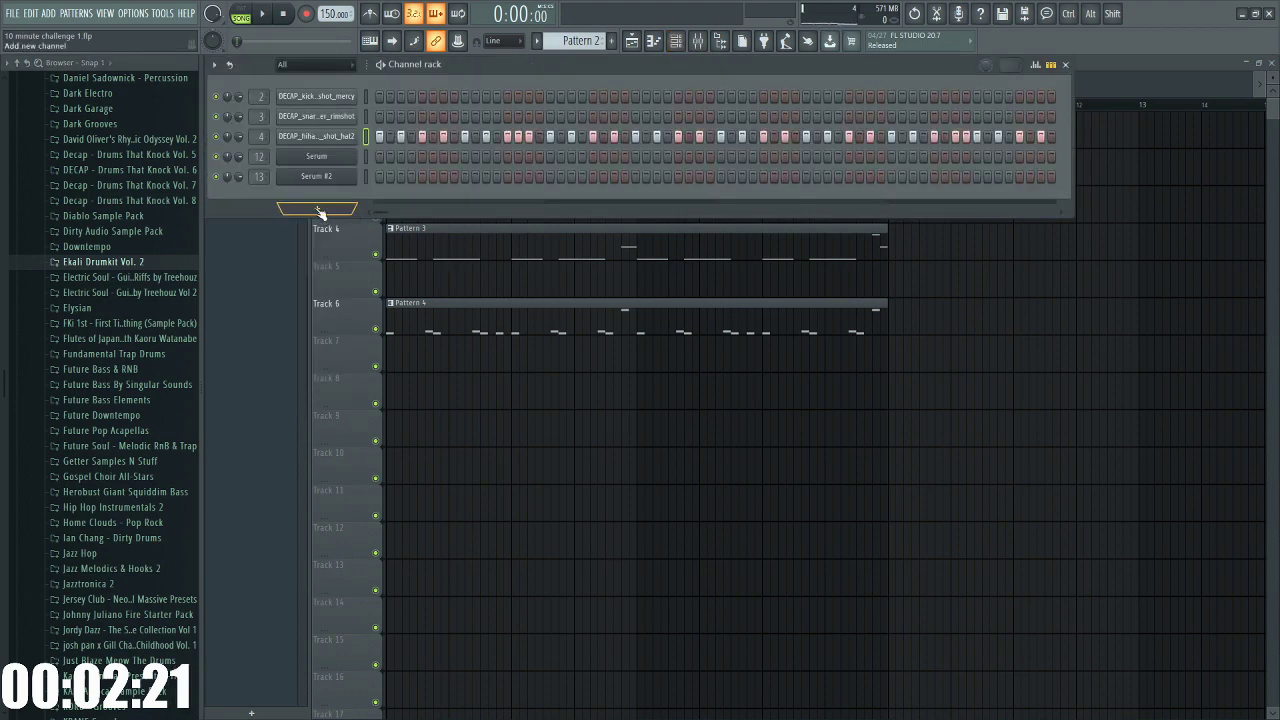
right_click(656, 457)
Add Fruity Reeverb 2 to slot 5 of insert 13 and adjust its wet level during playback
click(698, 40)
click(1060, 415)
mouse_move(1066, 424)
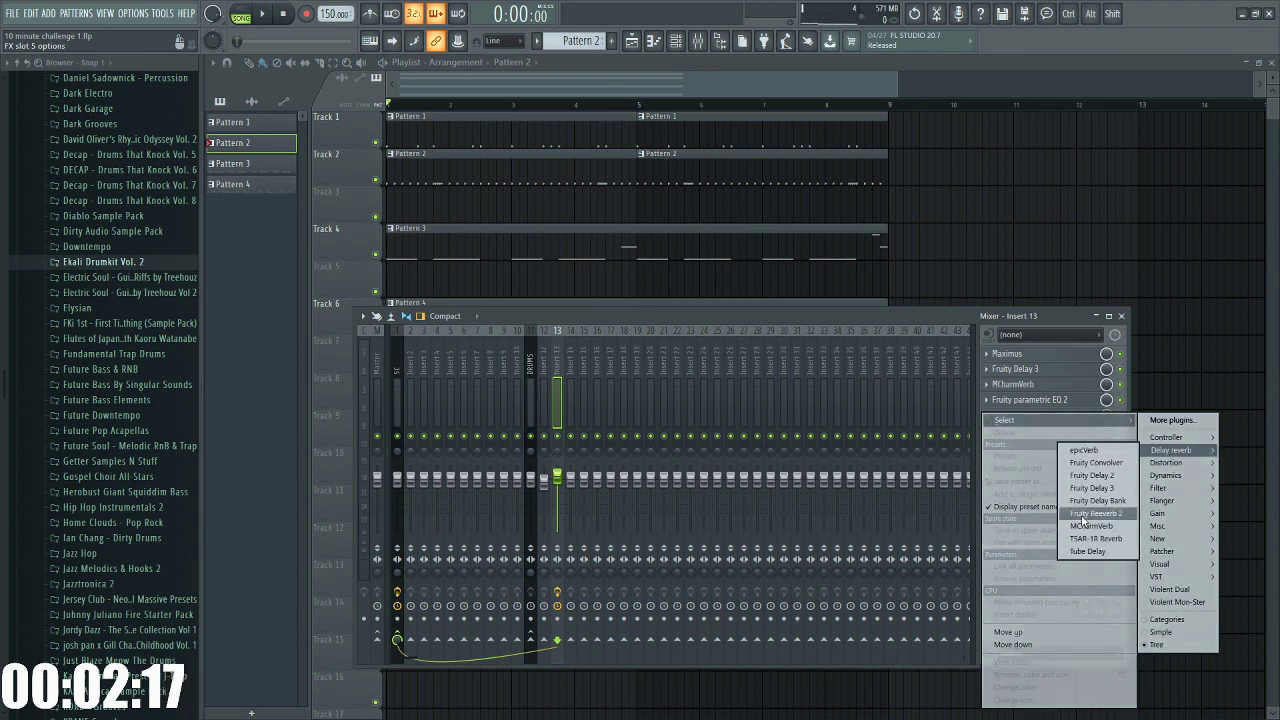
click(1080, 515)
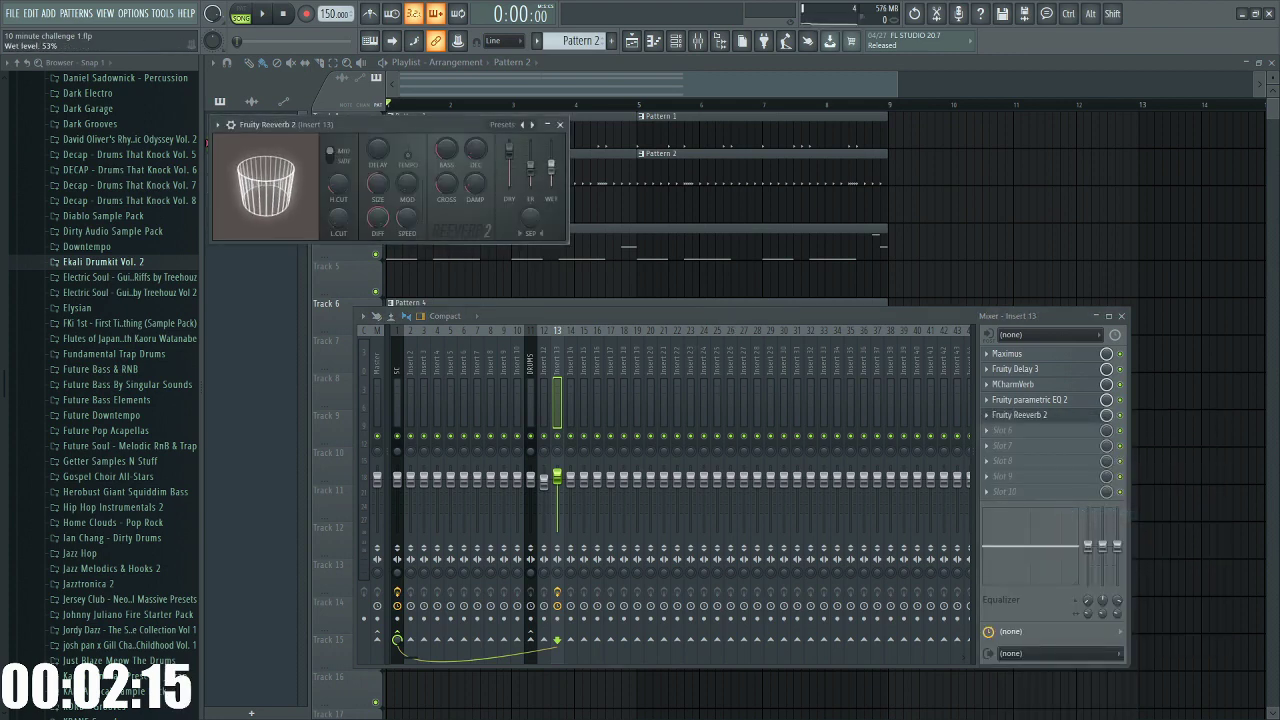
key(space)
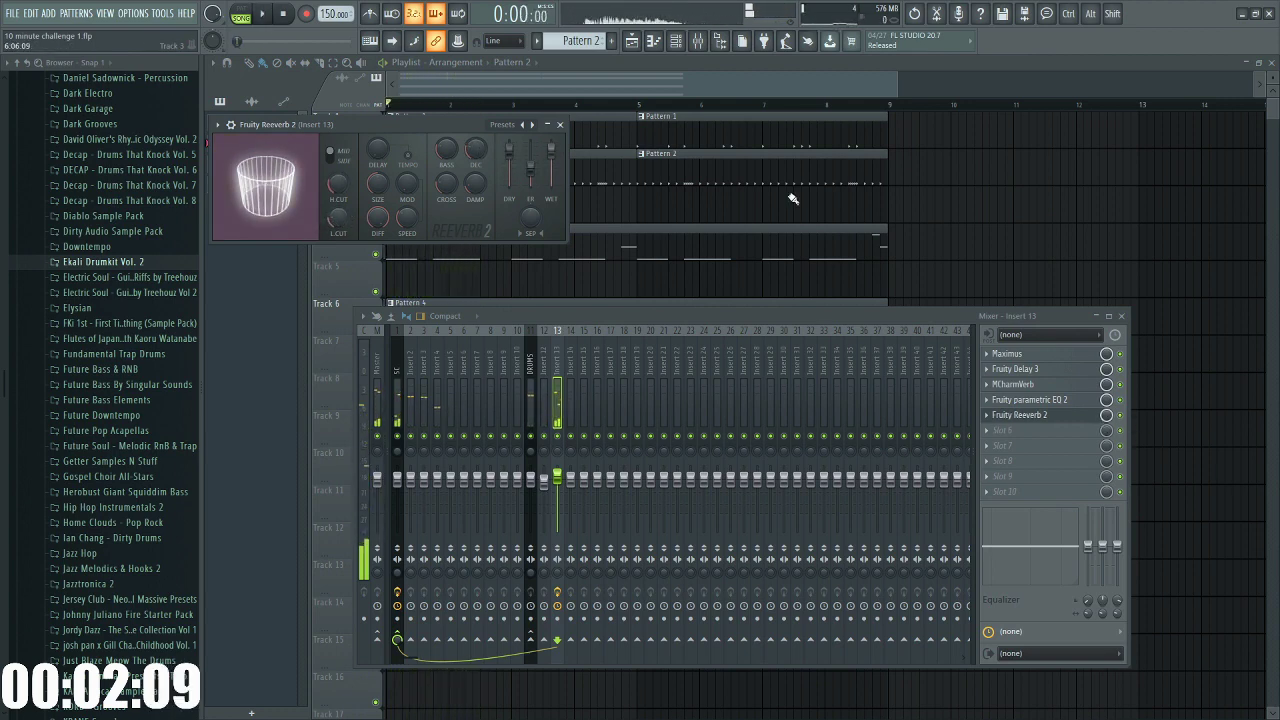
Create an automation clip for the mix level of Fruity Reeverb 2 on insert 13 and place it on Track 7
right_click(1105, 415)
click(1140, 497)
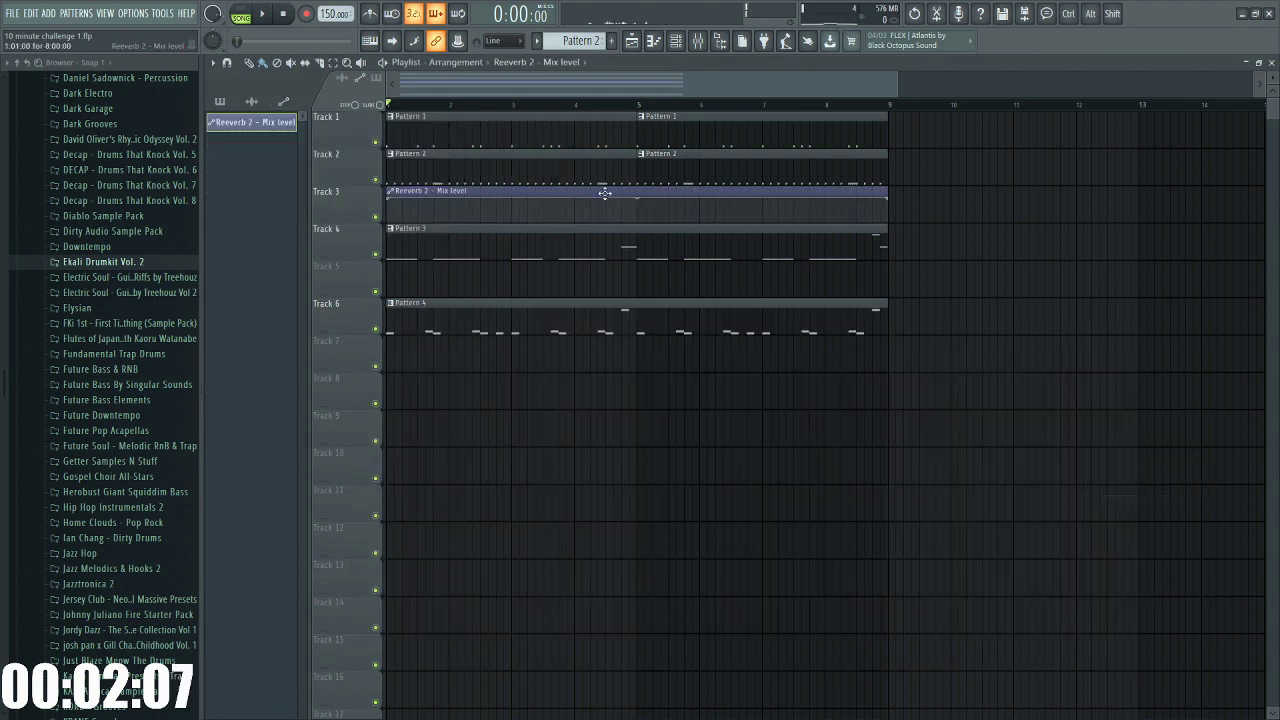
scroll(406, 364, up, 2)
Shape a reverb mix swell in bar 1, rising from zero, peaking just past mid-bar and dropping quickly back to zero
drag(390, 348, 417, 367)
key(space)
right_click(430, 368)
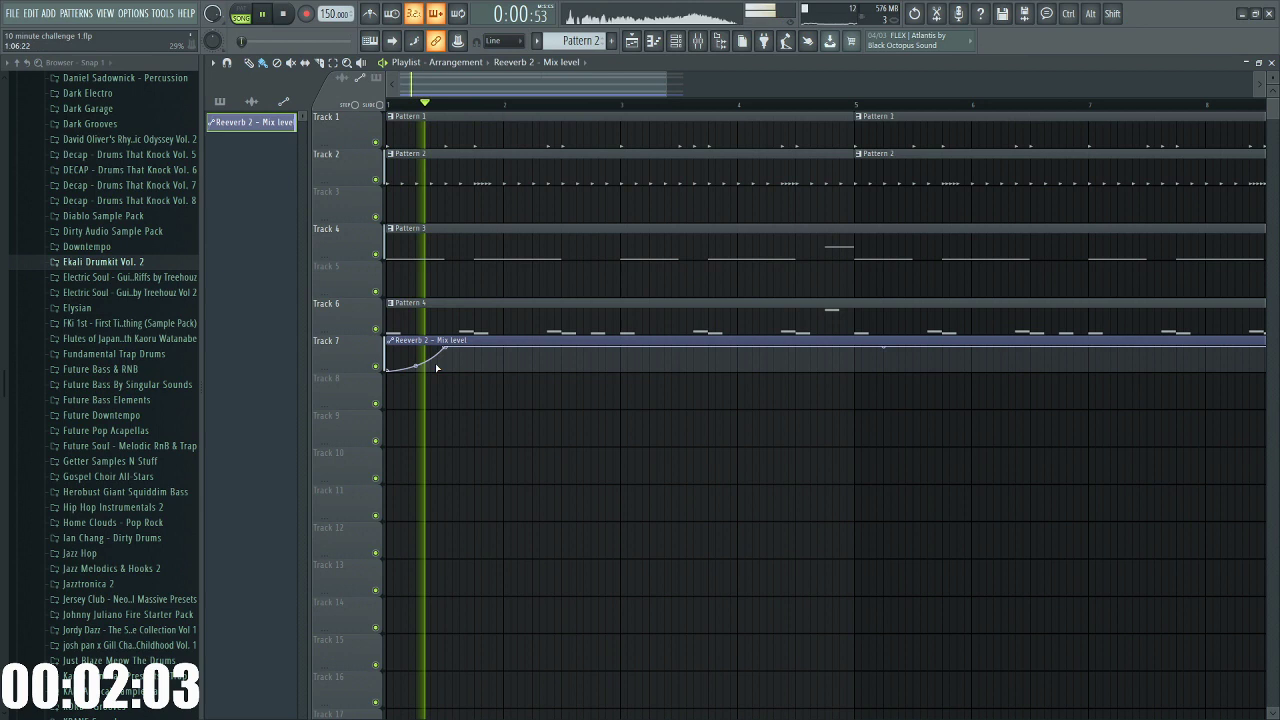
key(space)
right_click(461, 364)
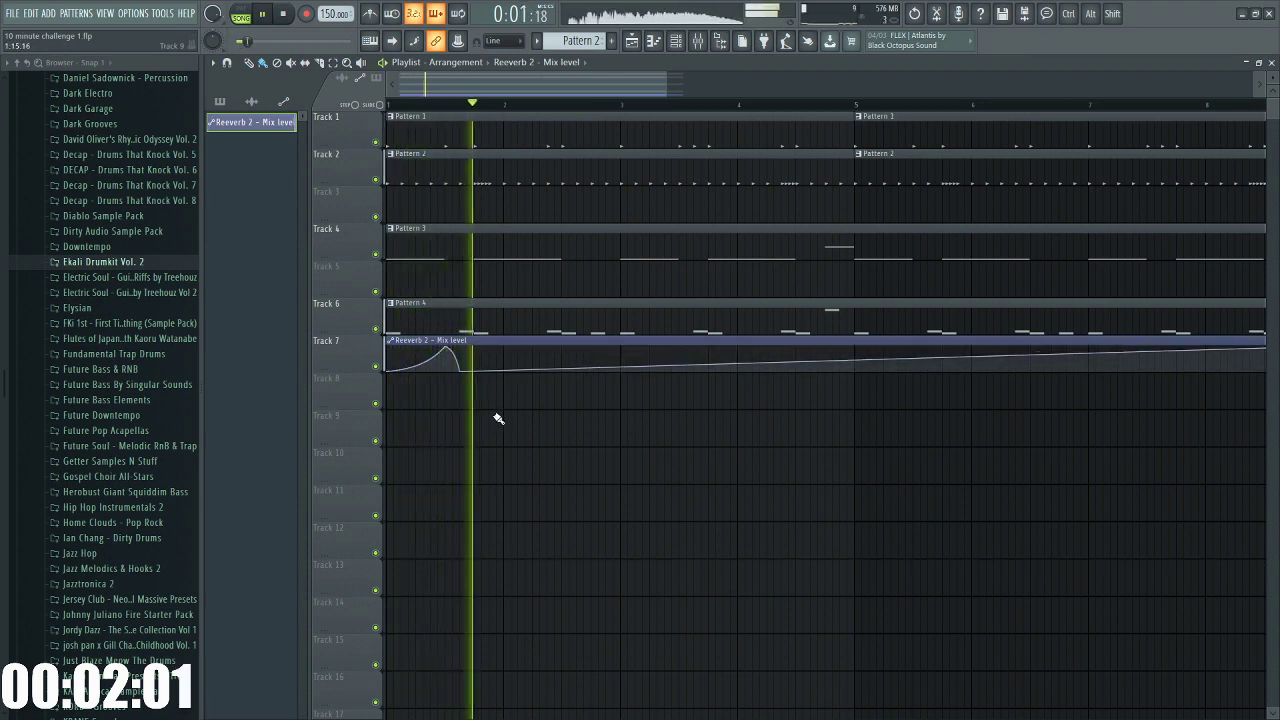
key(space)
drag(447, 348, 462, 349)
key(space)
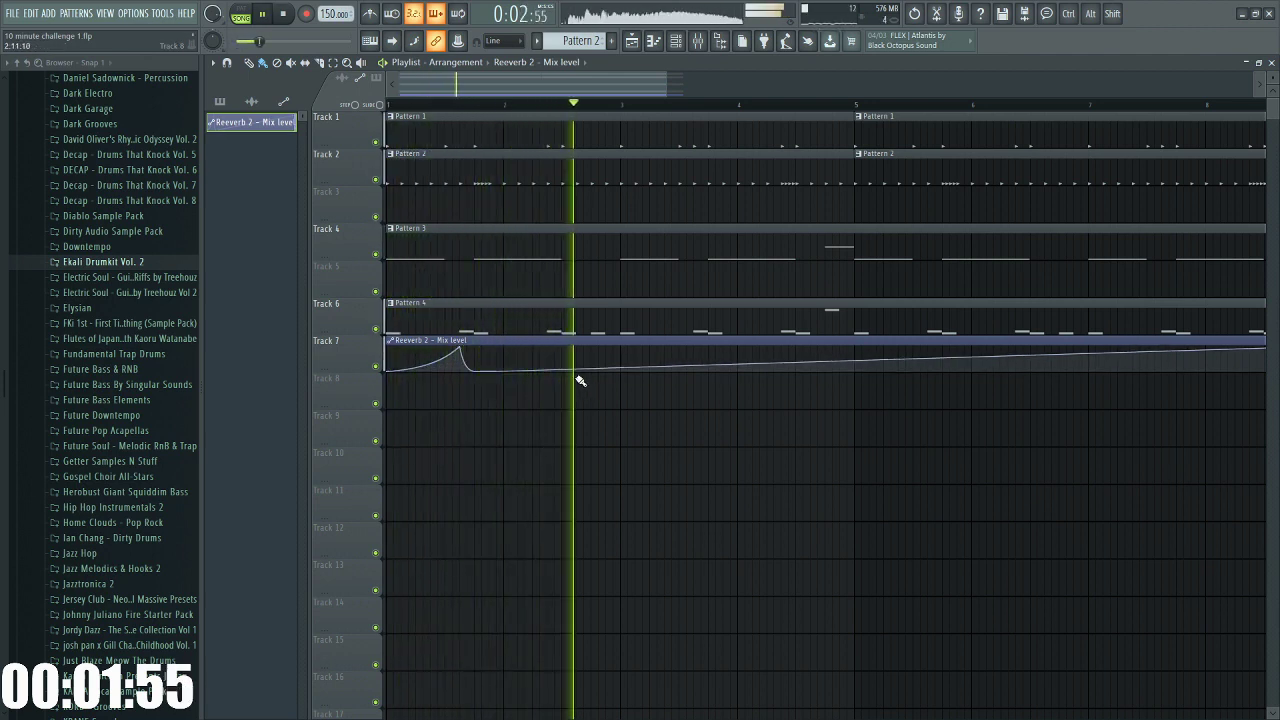
Add a straight ramp early in bar 2 that cuts sharply to zero, holding zero until the start of bar 3
mouse_move(657, 371)
mouse_down()
mouse_move(700, 363)
mouse_move(632, 369)
mouse_up()
right_click(632, 369)
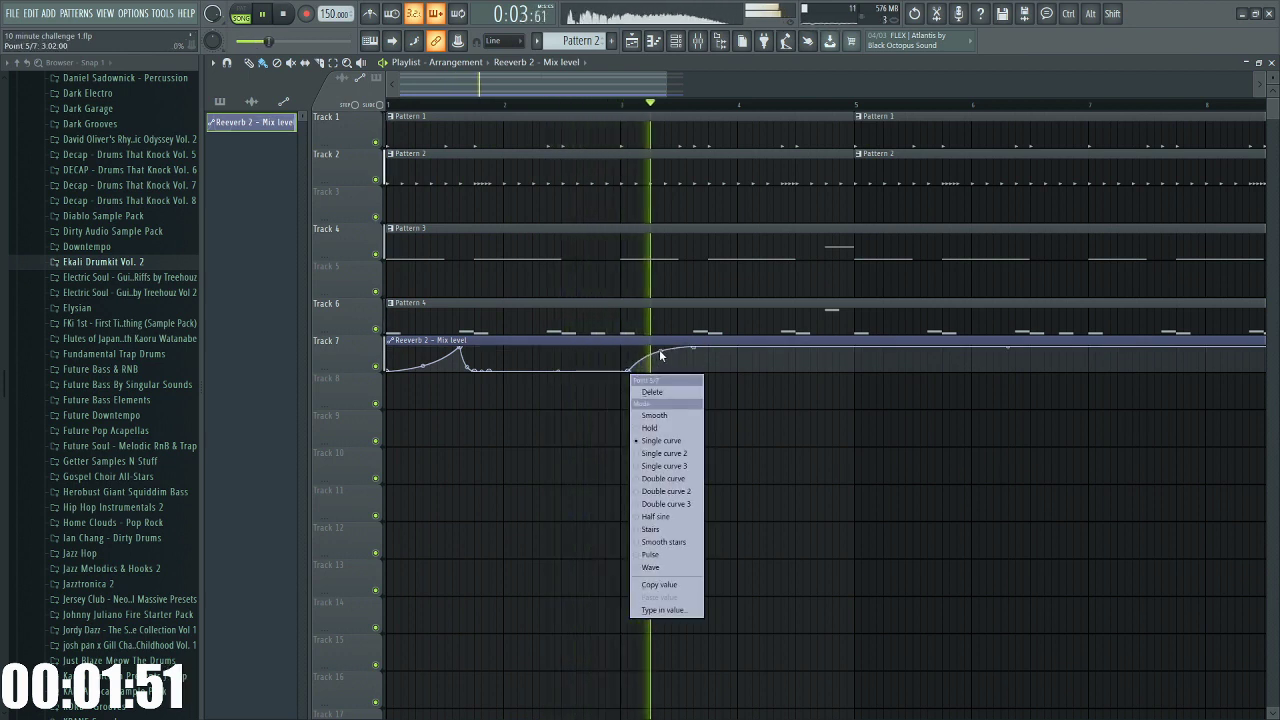
click(587, 389)
right_click(541, 348)
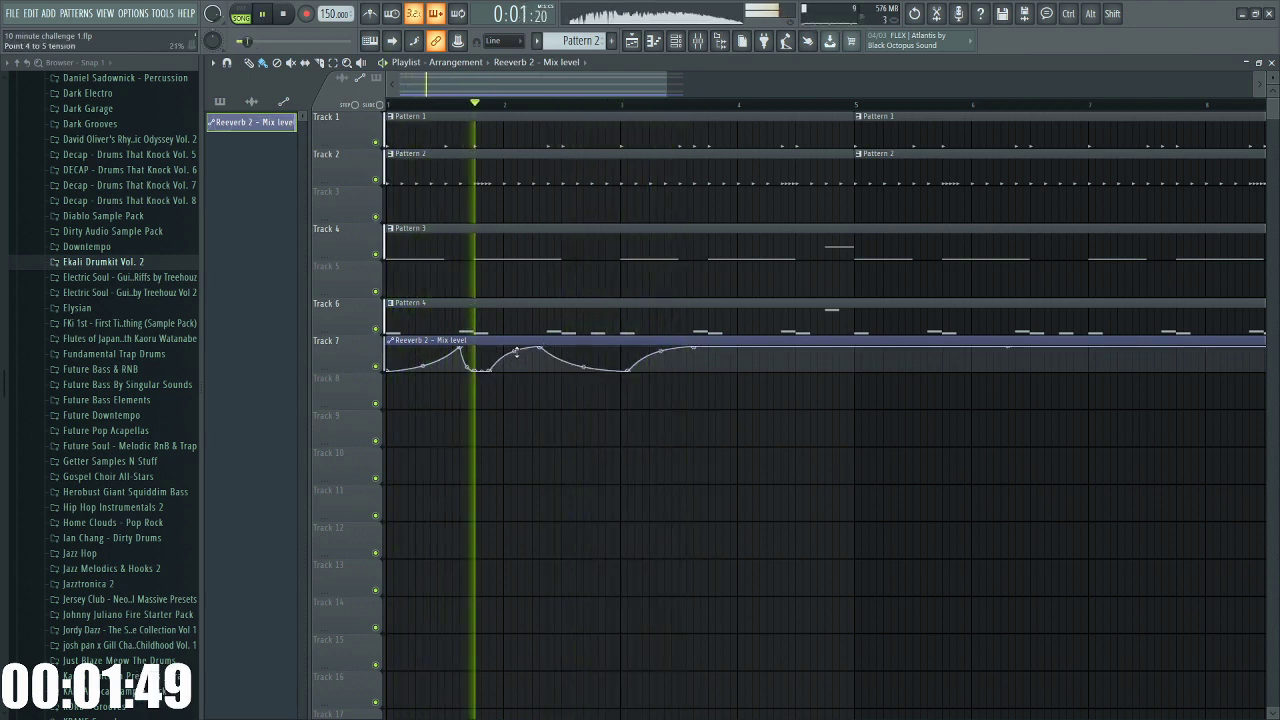
right_click(515, 352)
drag(584, 367, 539, 354)
key(space)
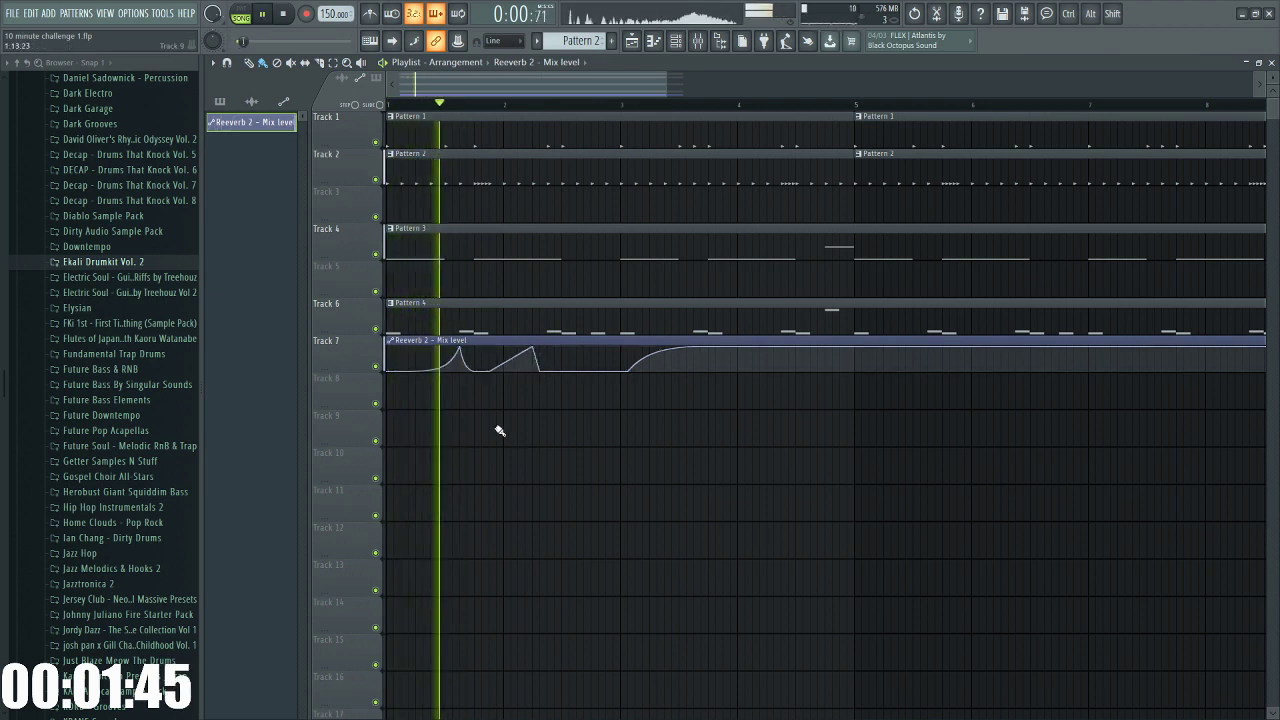
key(space)
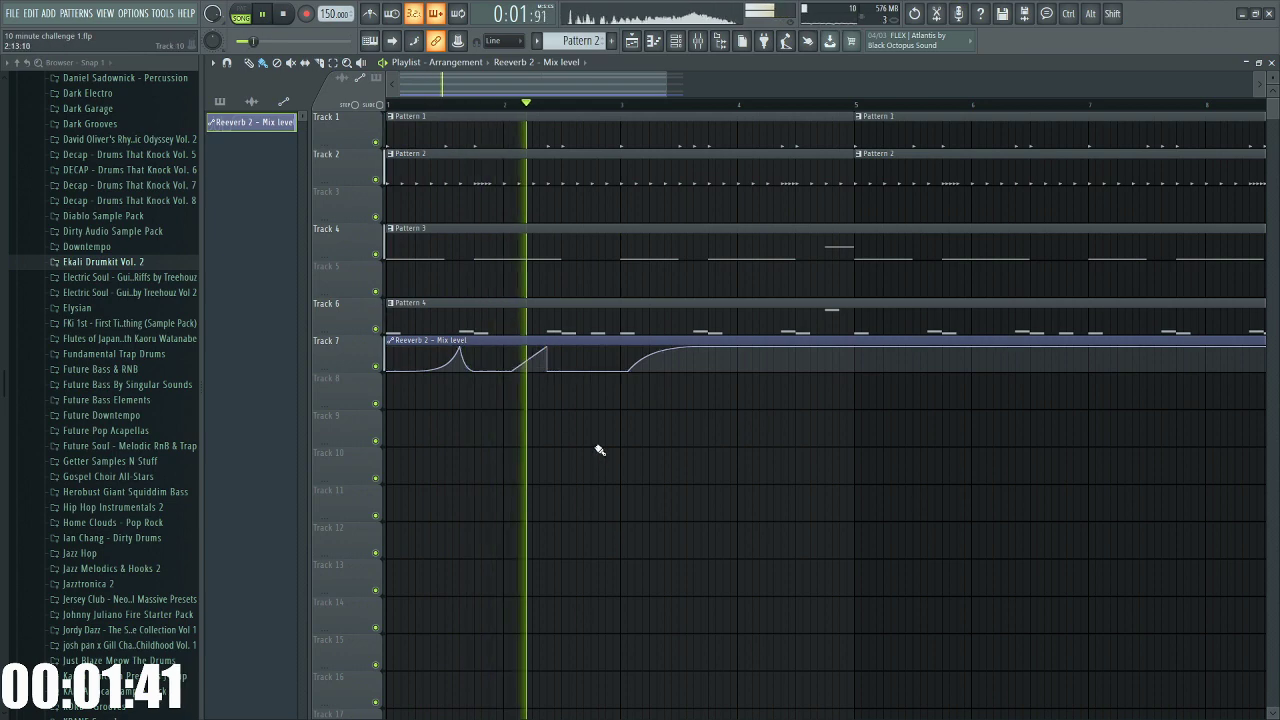
Shape a third reverb swell in bar 3, peaking just past mid-bar and falling back to zero
ctrl+scroll(648, 450, down, 1)
ctrl+scroll(648, 450, down, 2)
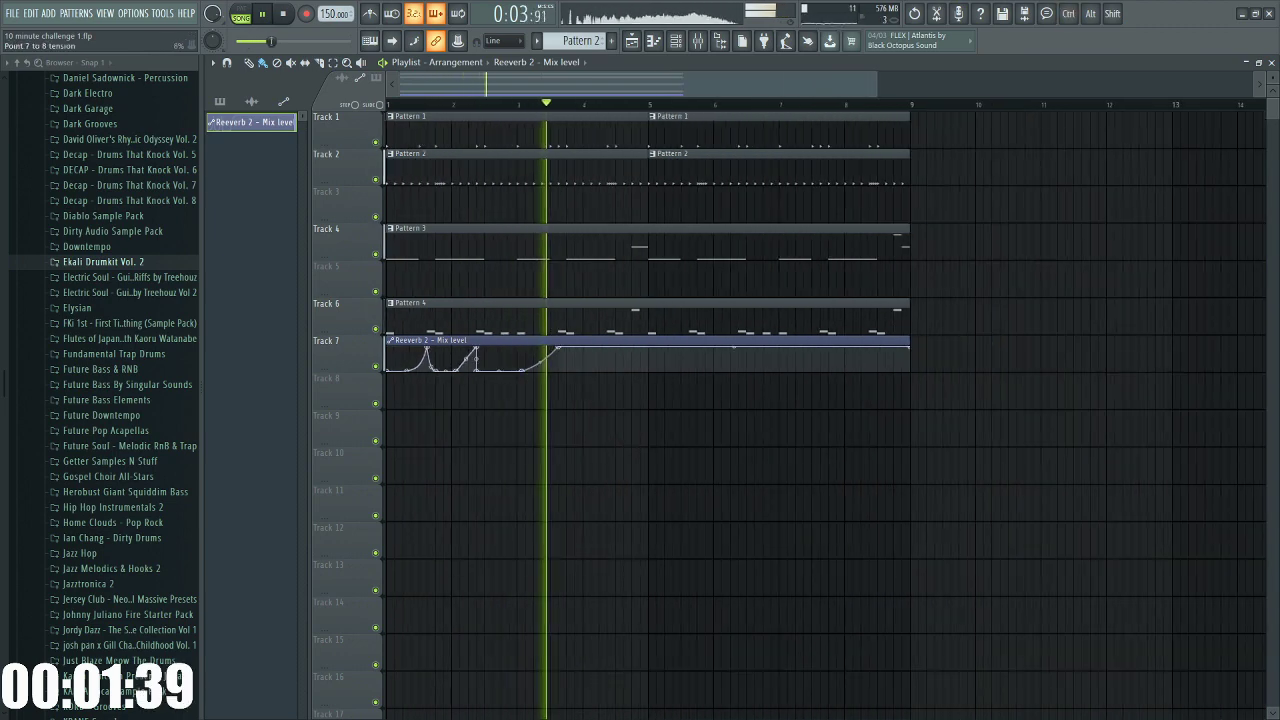
ctrl+scroll(572, 370, up, 3)
key(space)
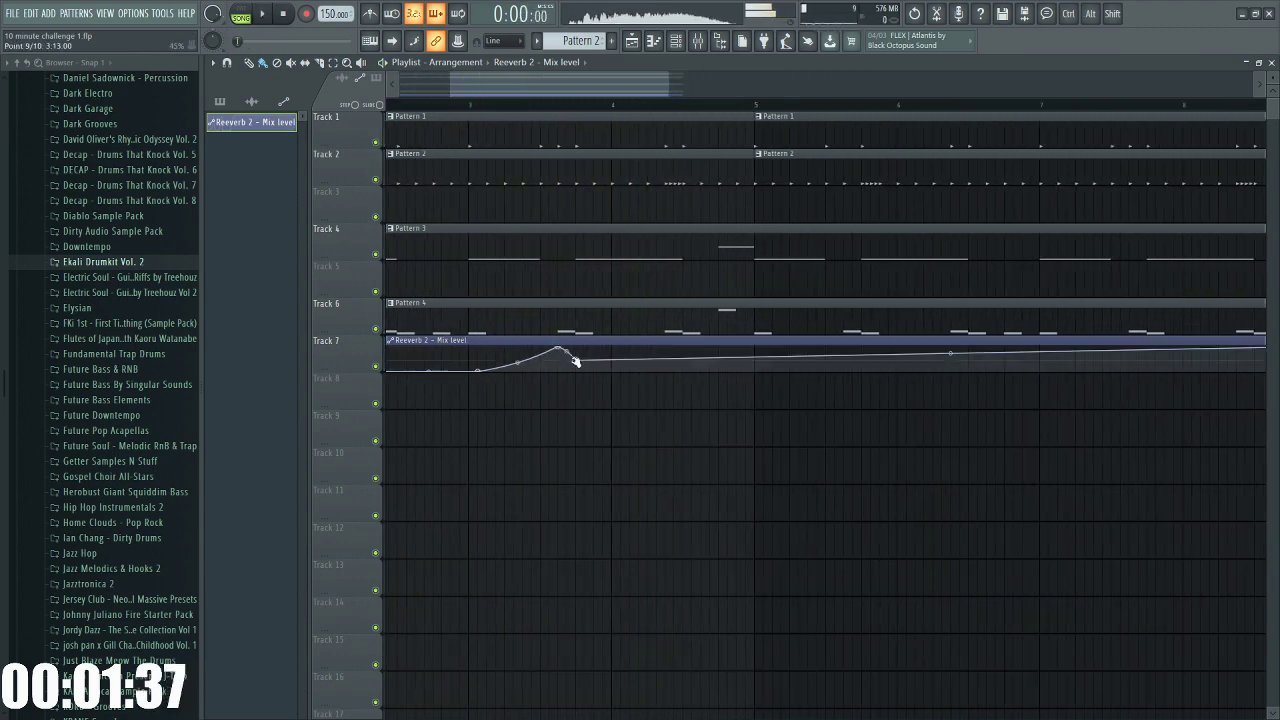
drag(567, 352, 575, 387)
ctrl+click(596, 430)
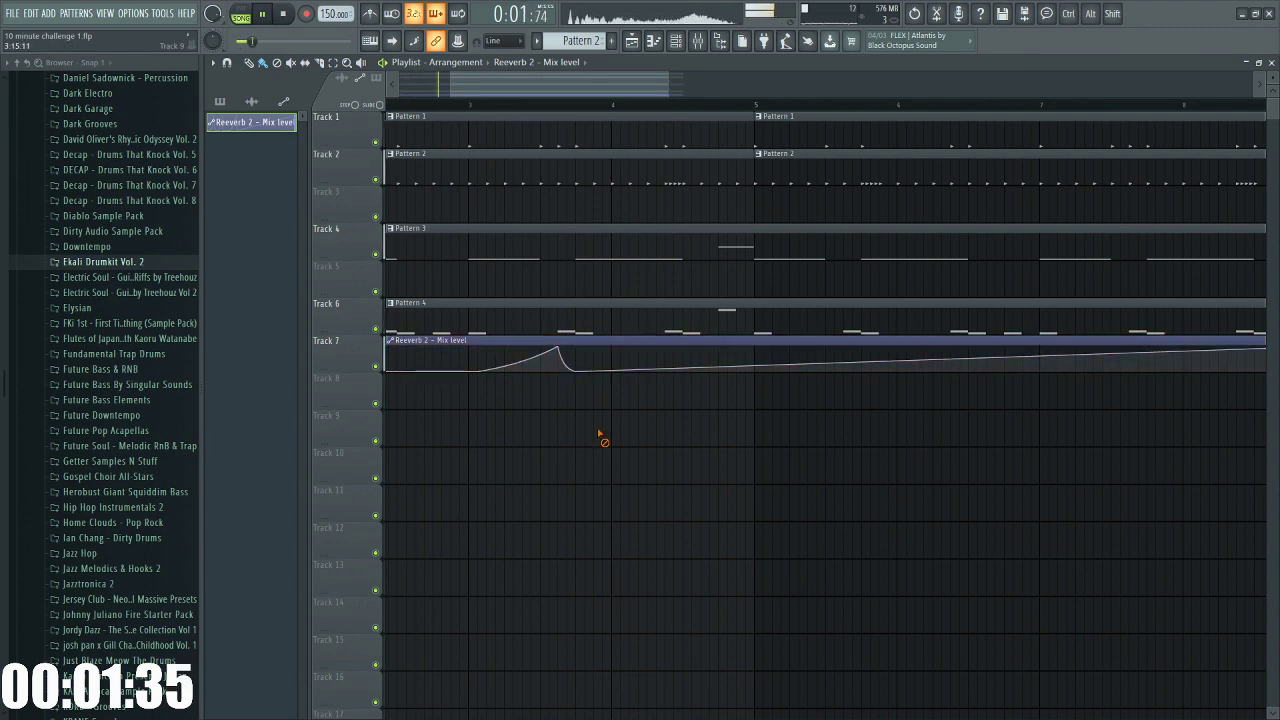
Shorten the Reeverb 2 mix level automation clip to four bars, ending at bar 5
ctrl+scroll(602, 437, down, 3)
drag(864, 347, 624, 407)
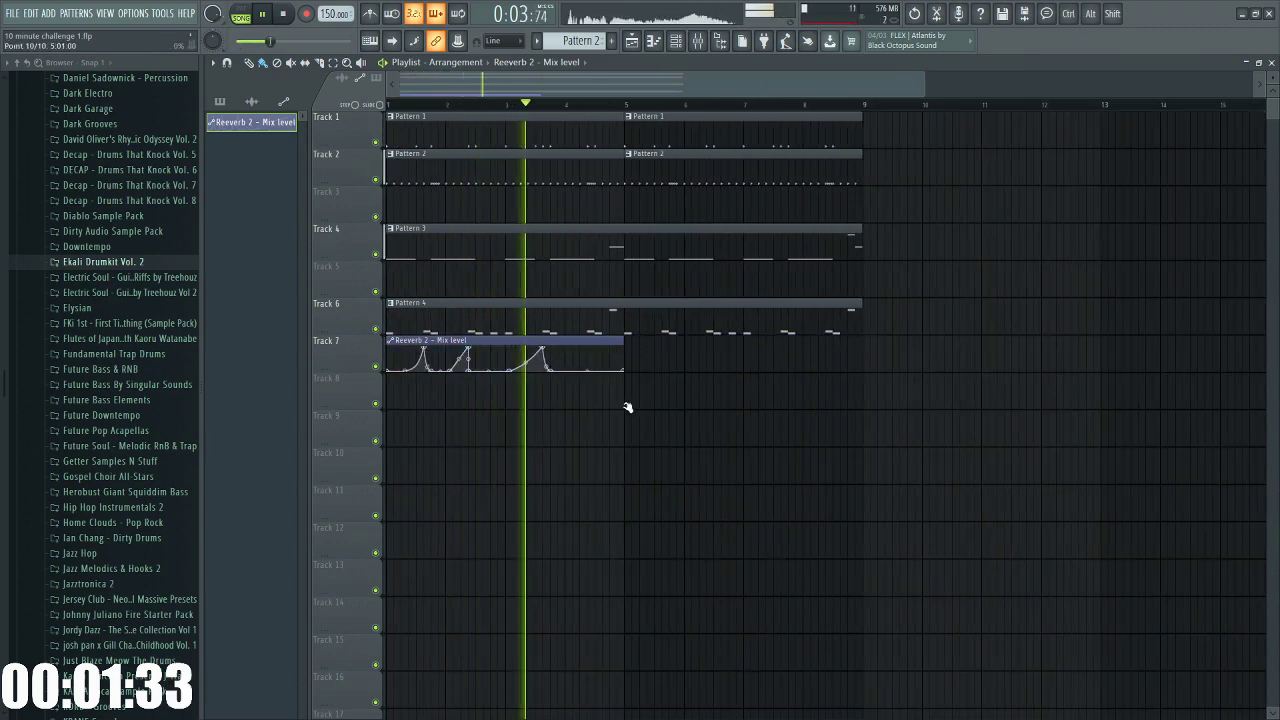
ctrl+scroll(630, 400, up, 2)
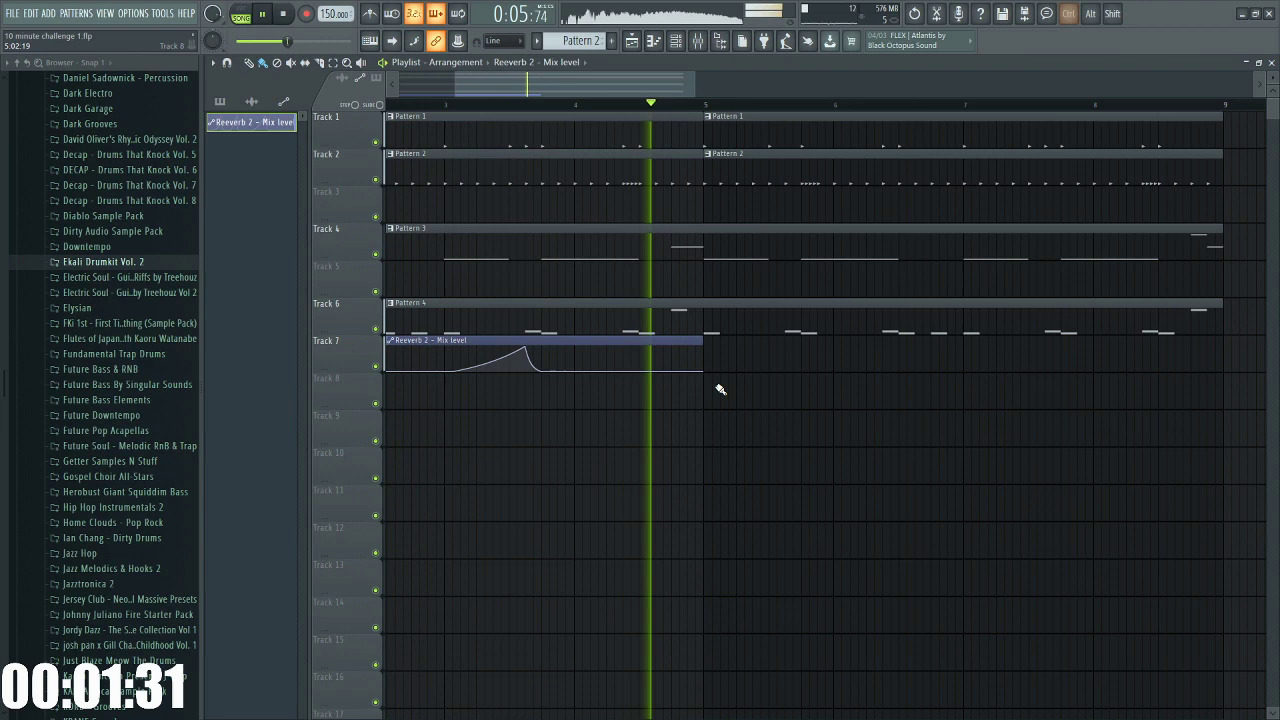
ctrl+scroll(710, 382, down, 2)
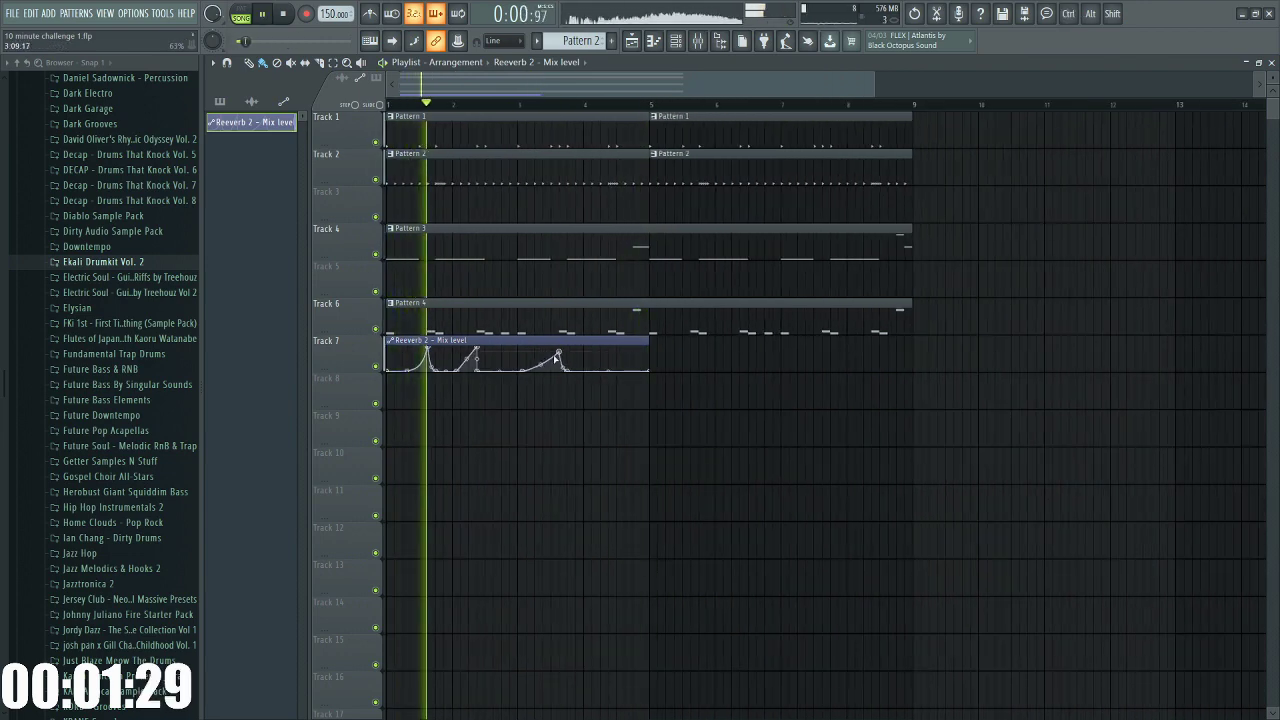
Steepen the rise of the bar 3 swell and add a fourth curved swell in the first half of bar 4
drag(541, 363, 561, 356)
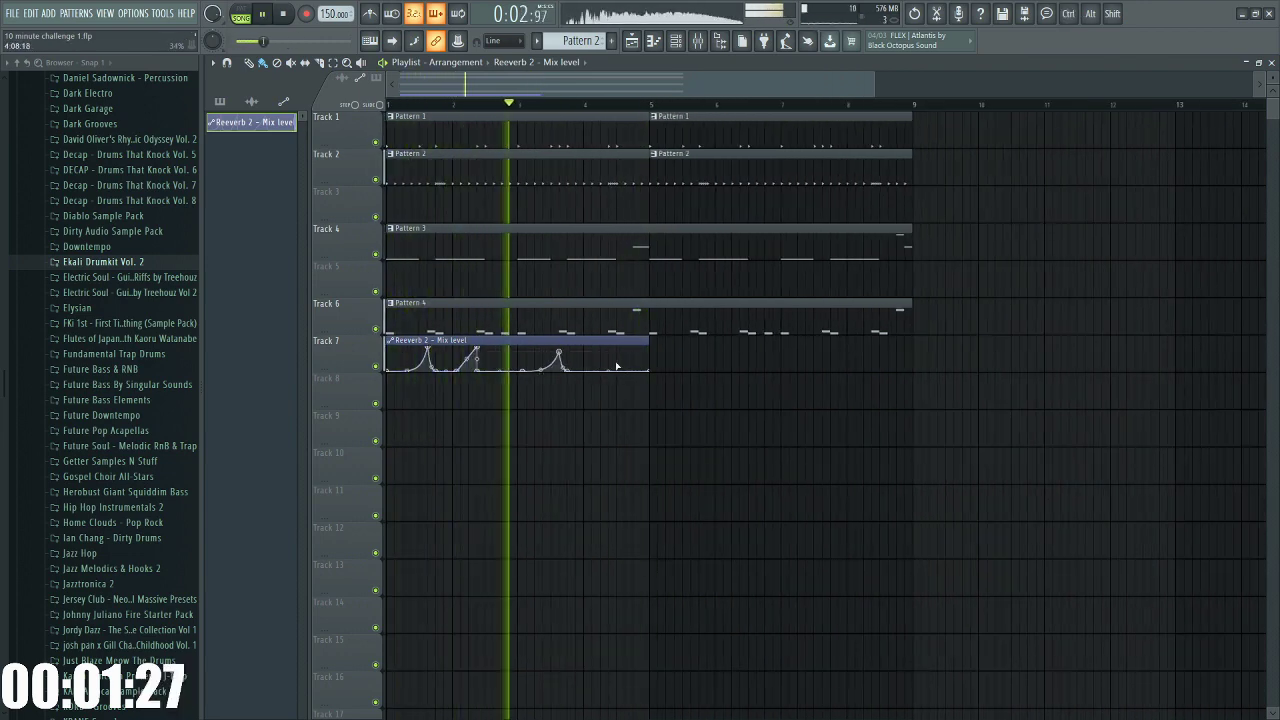
right_click(608, 351)
right_click(618, 371)
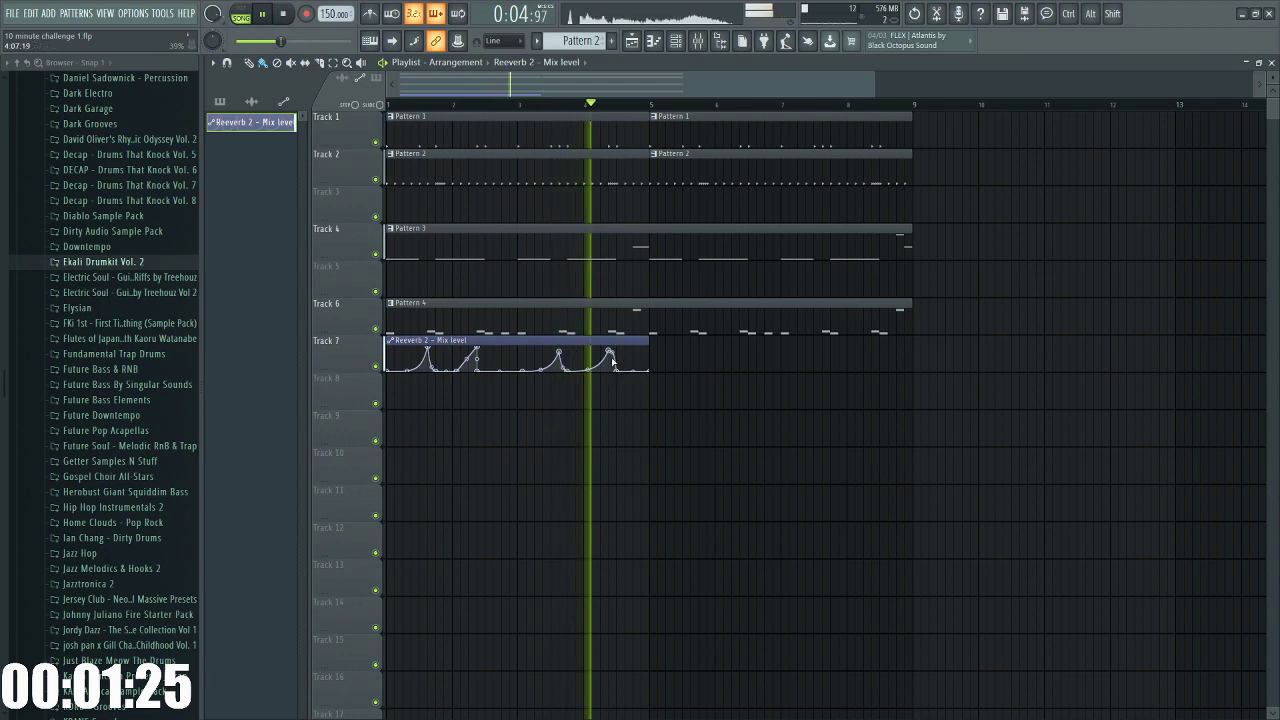
drag(613, 361, 541, 385)
Duplicate the four-bar reverb mix automation clip into bars 5 to 8
ctrl+scroll(652, 370, down, 2)
key(ctrl+b)
ctrl+click(668, 440)
ctrl+scroll(668, 440, down, 2)
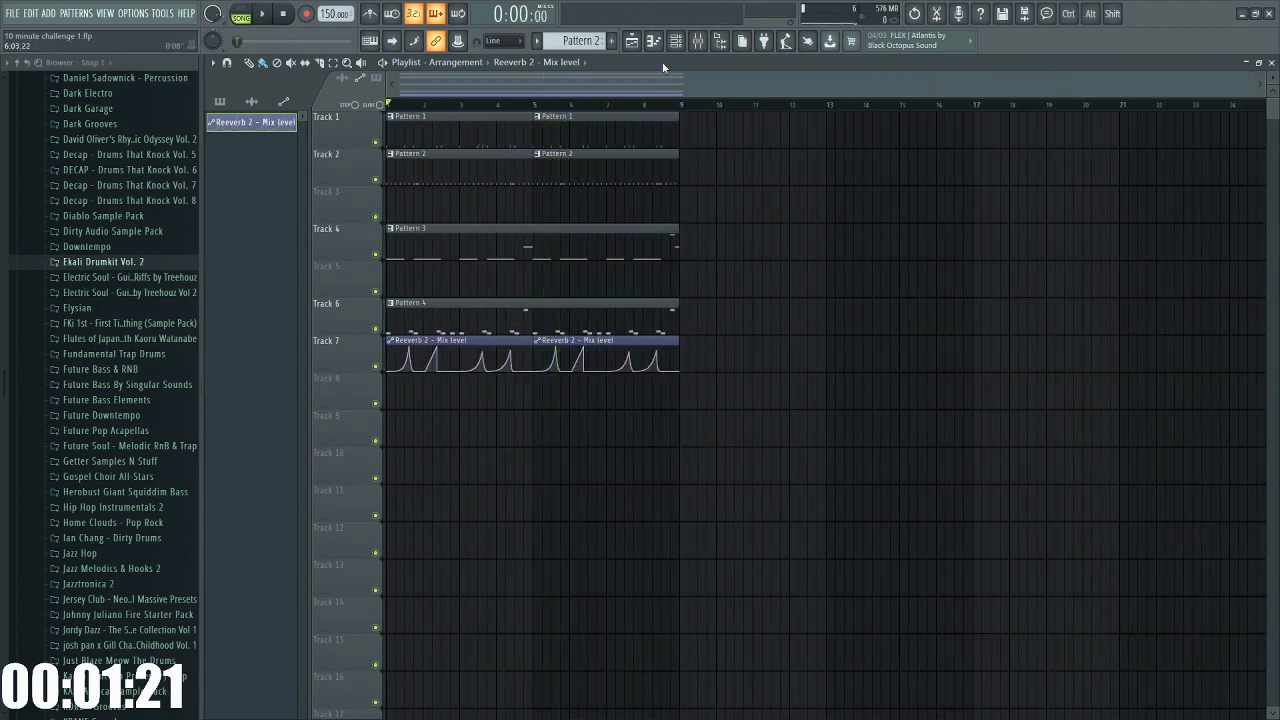
click(680, 41)
click(318, 229)
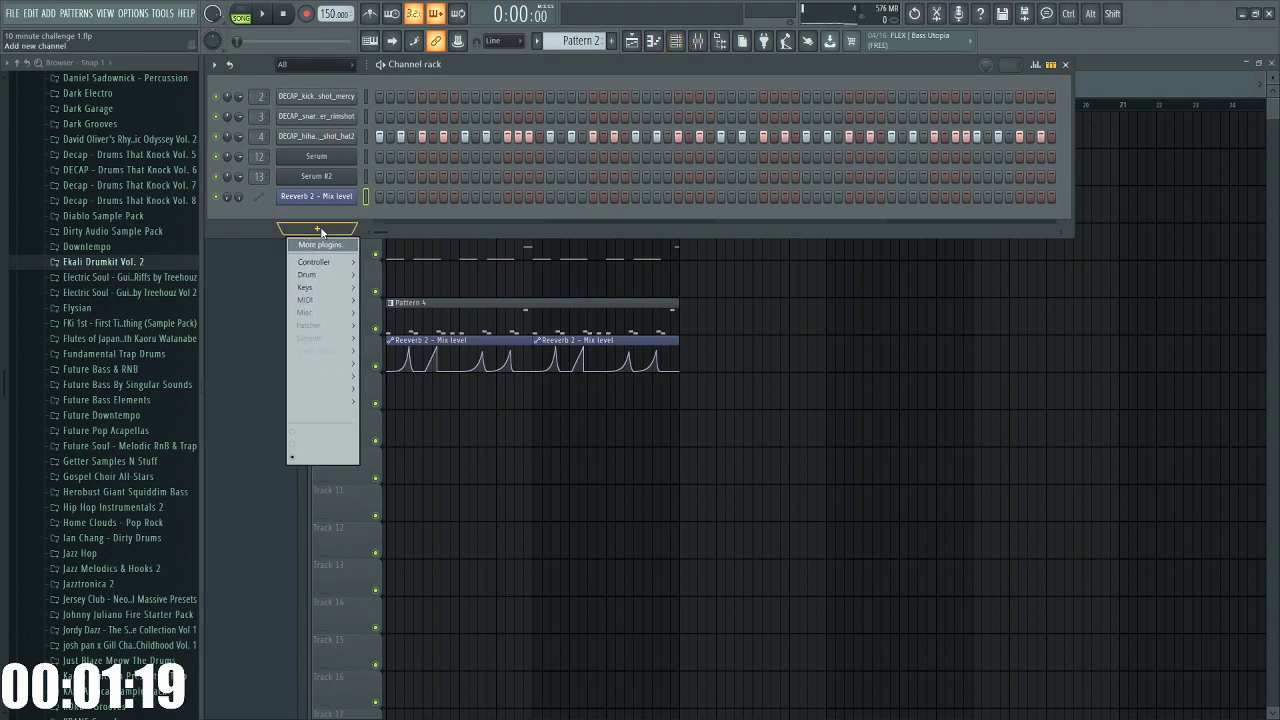
click(323, 230)
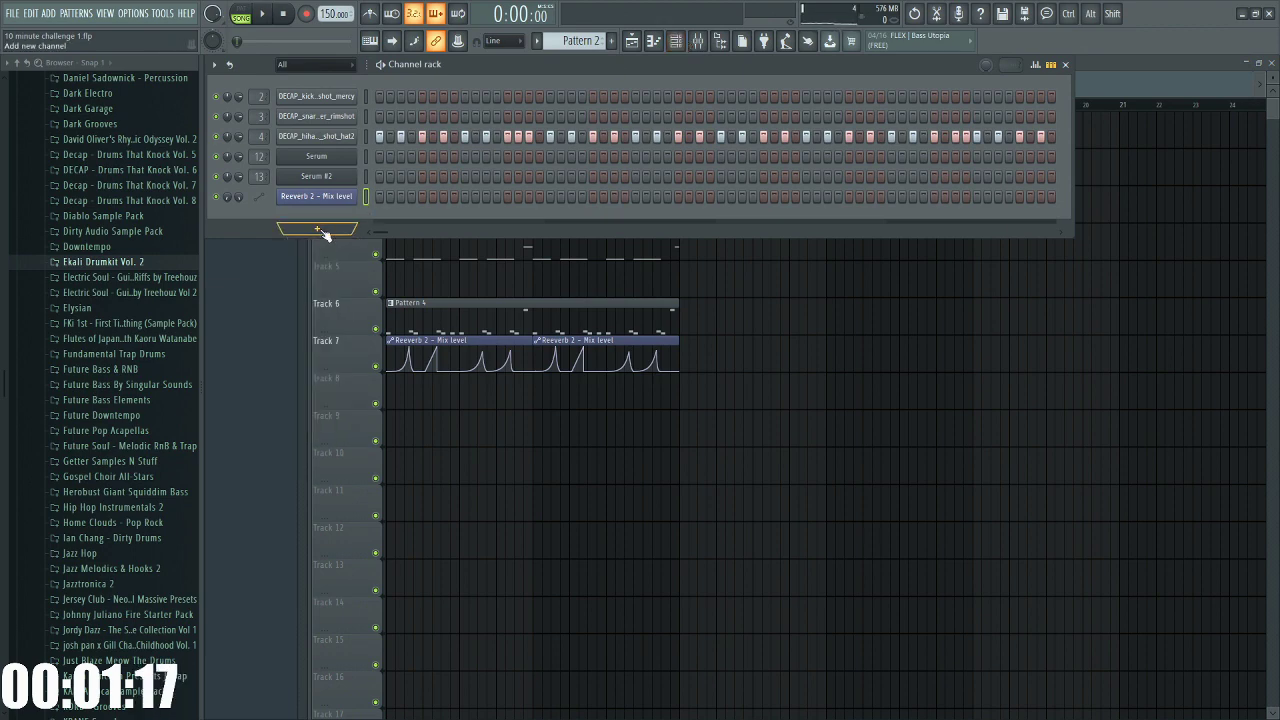
Browse the Splice packs and the other sample pack folders for additional percussion material
scroll(143, 323, down, 10)
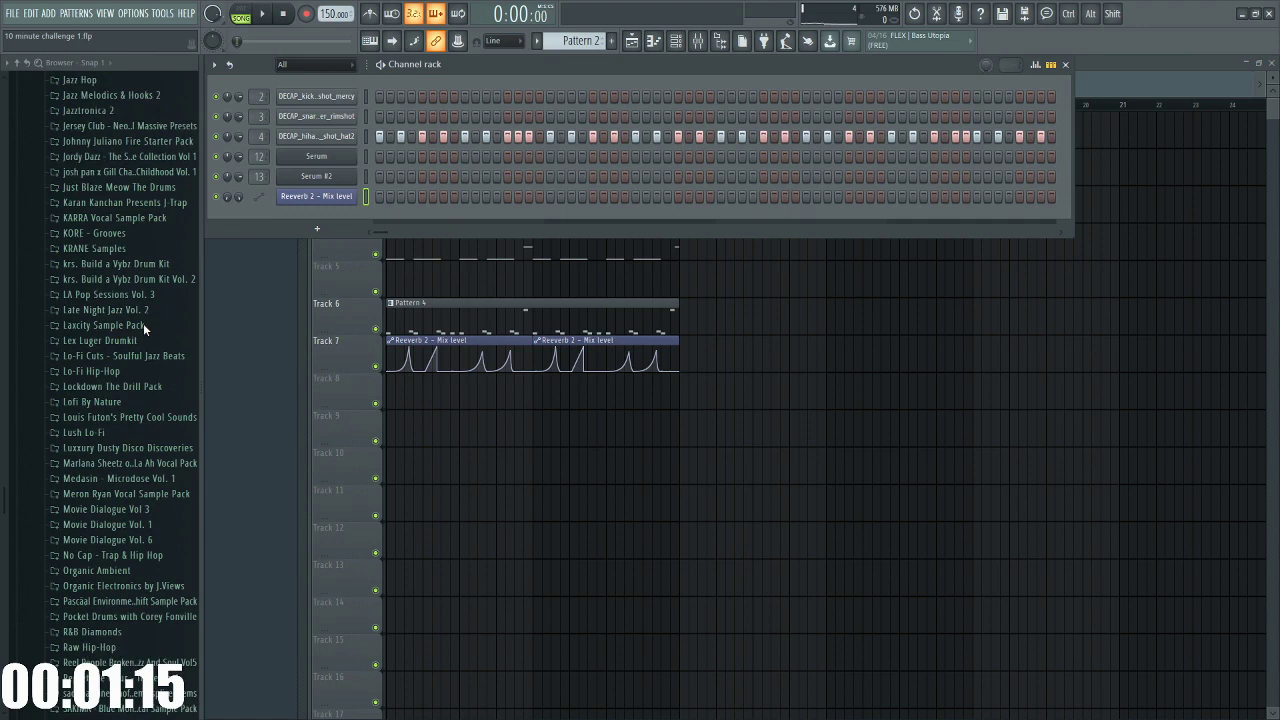
scroll(155, 327, down, 7)
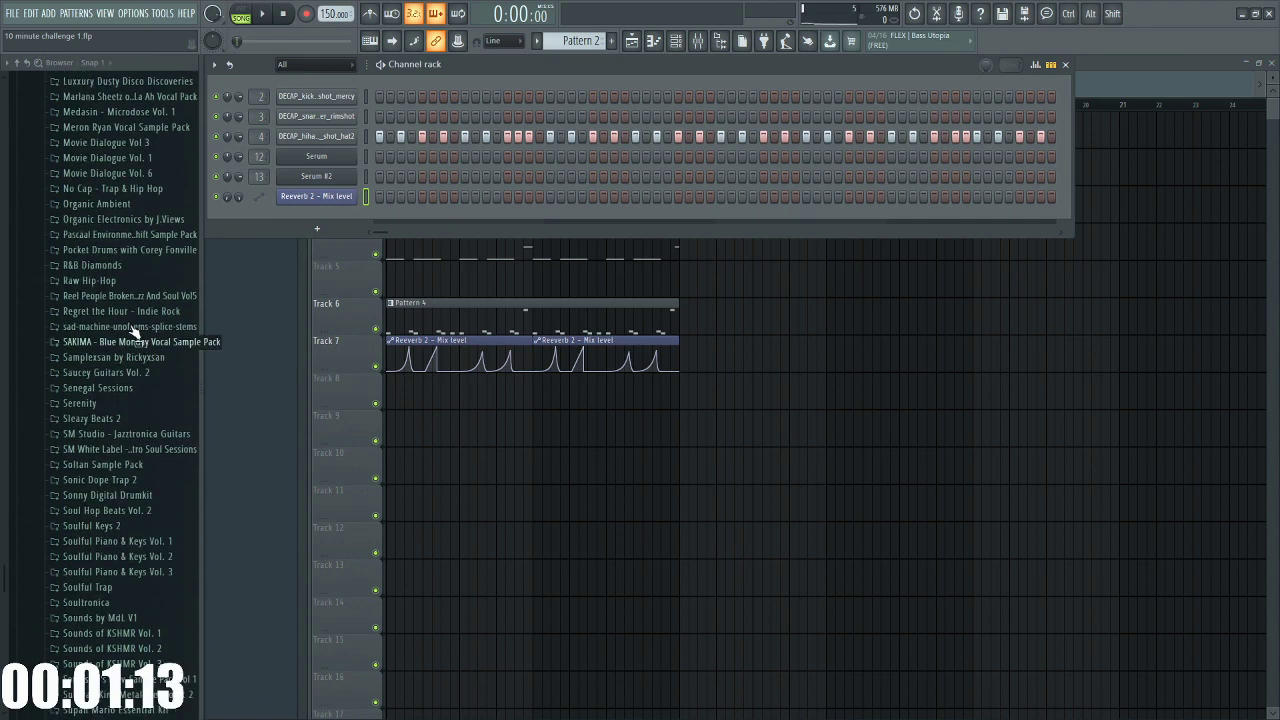
scroll(150, 330, up, 2)
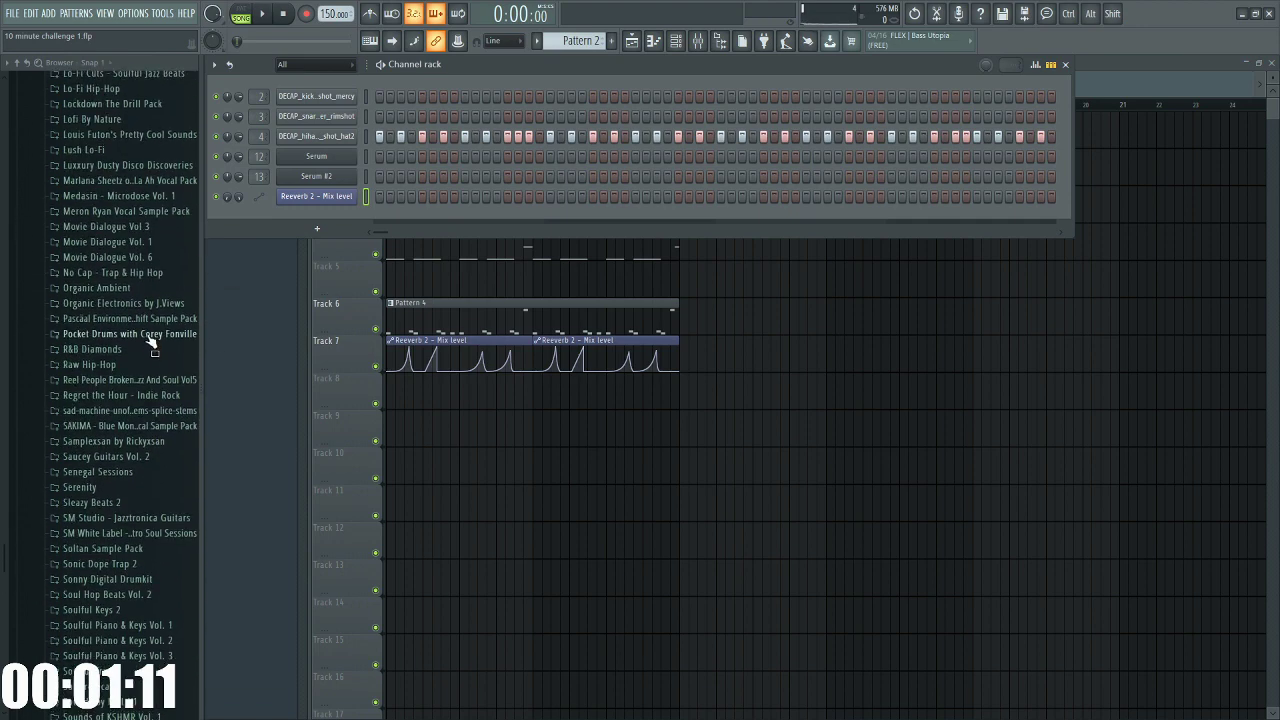
scroll(156, 380, down, 5)
scroll(158, 386, up, 20)
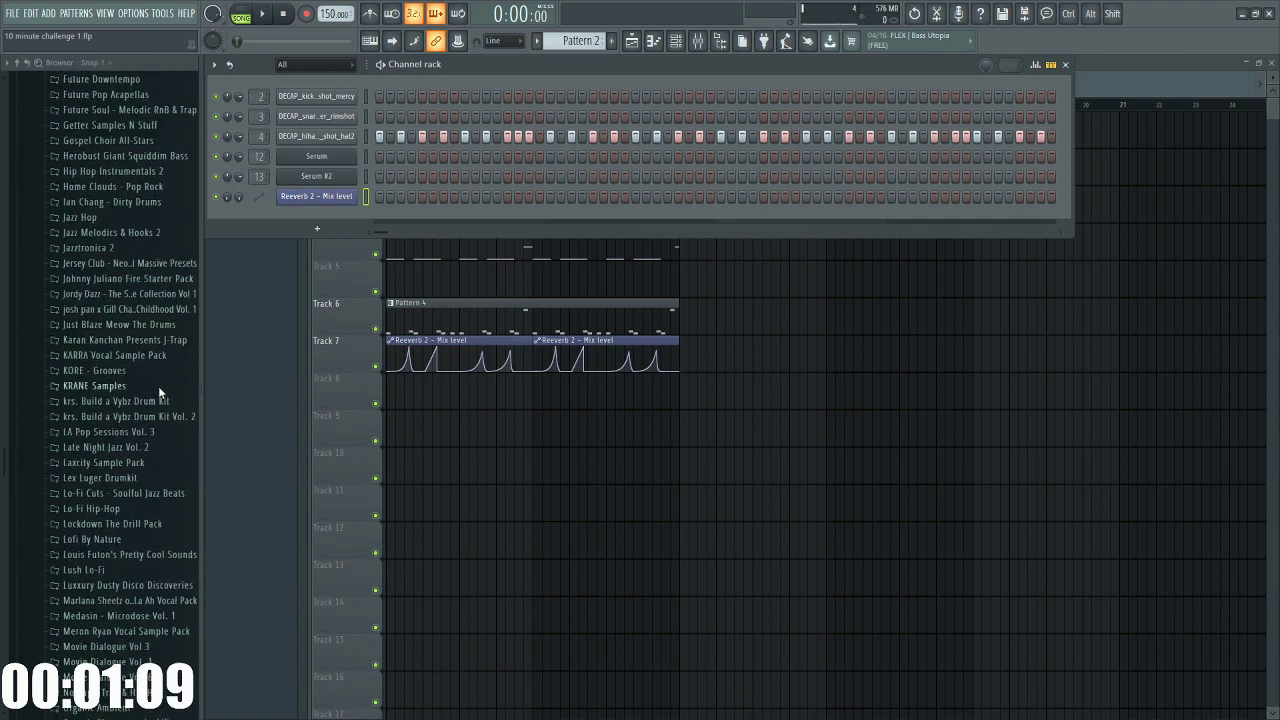
scroll(149, 400, up, 9)
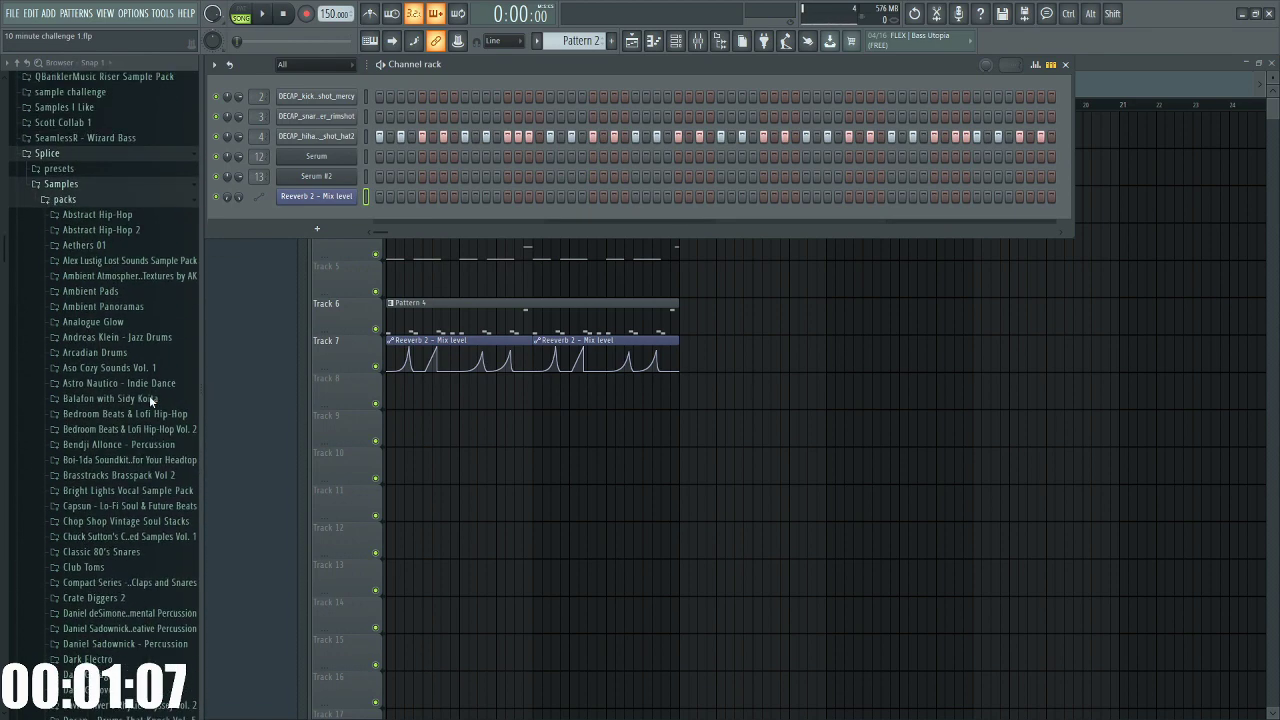
scroll(149, 397, up, 4)
scroll(149, 397, down, 5)
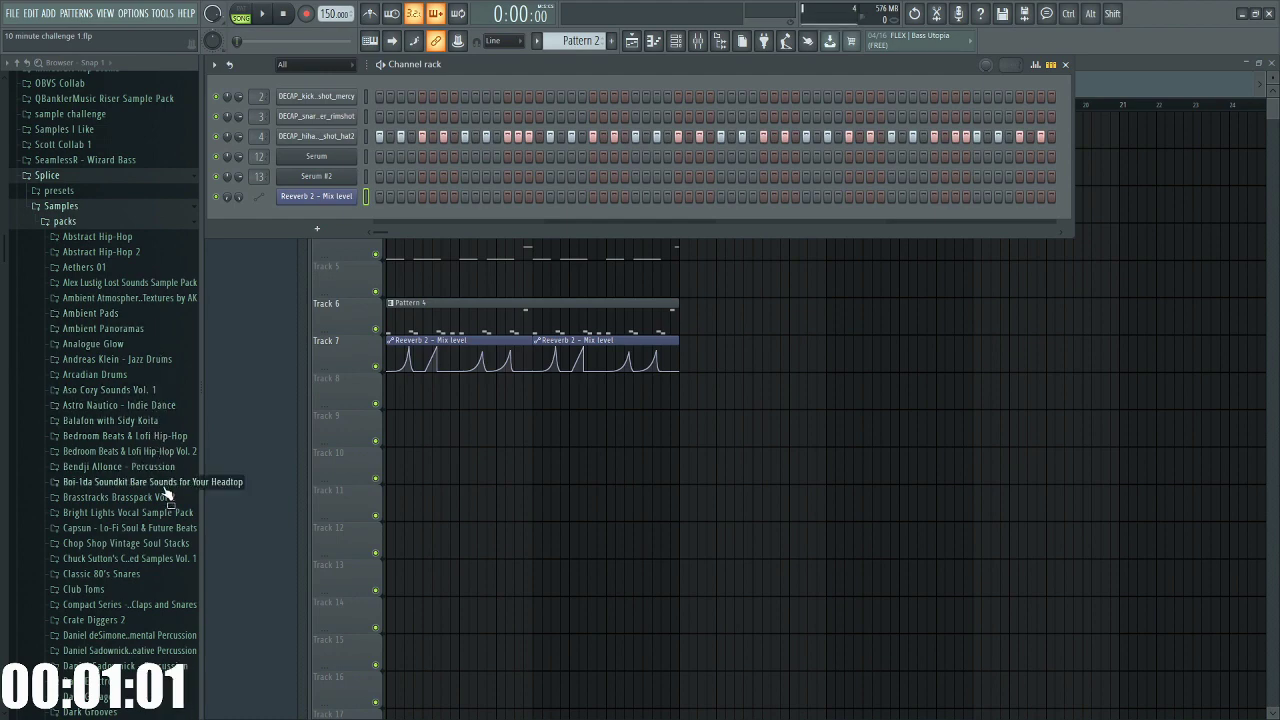
scroll(158, 488, up, 9)
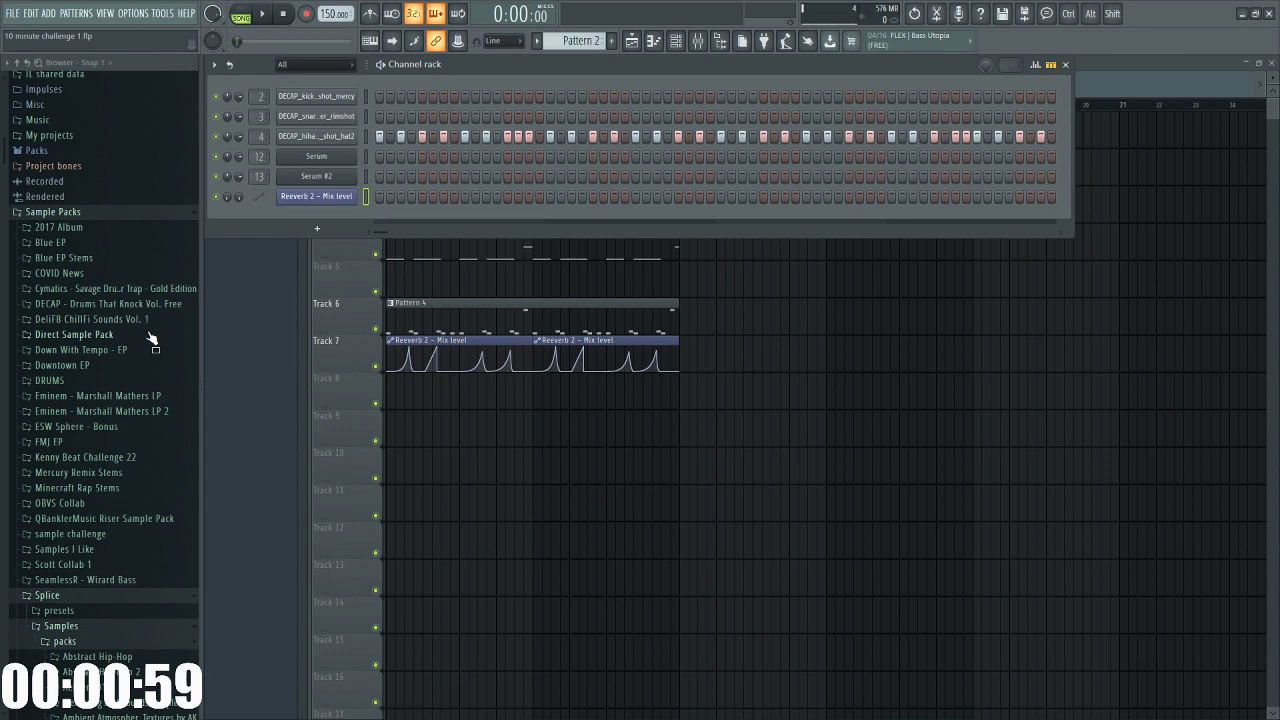
Open the Perc Loops folder under Drum Loops in the Cymatics Gold Edition sample pack
click(157, 289)
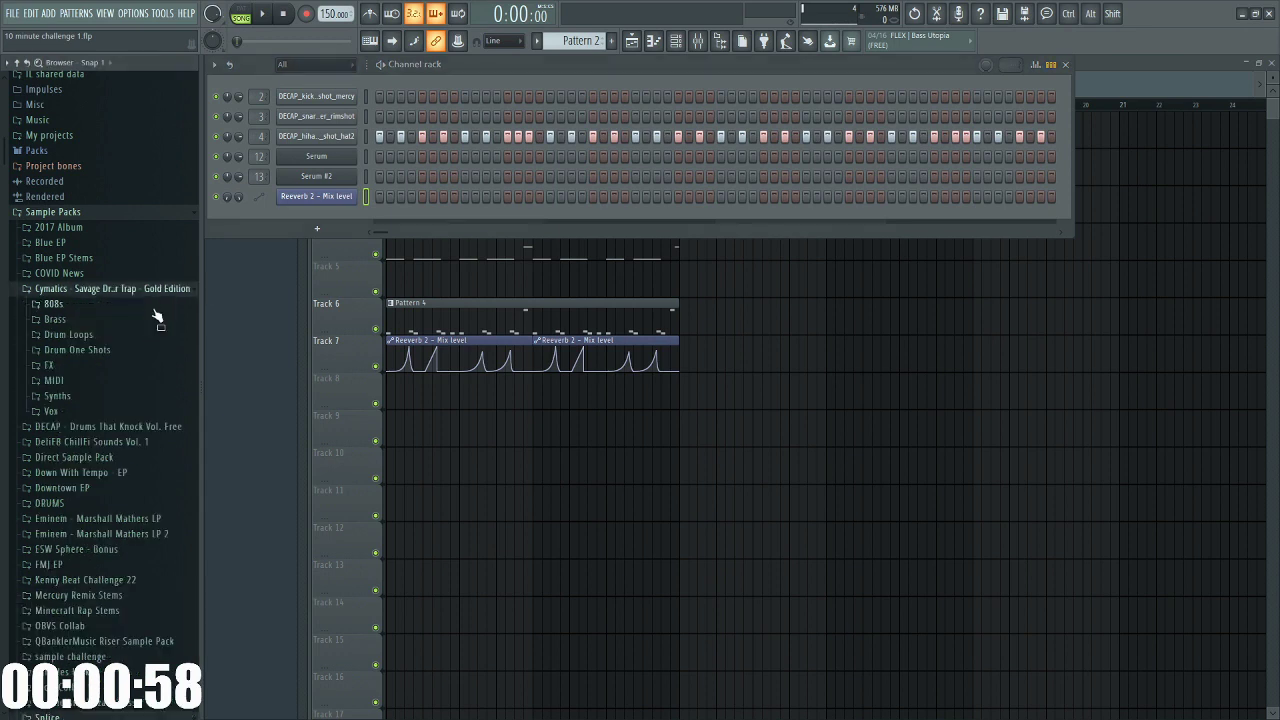
click(110, 350)
click(106, 351)
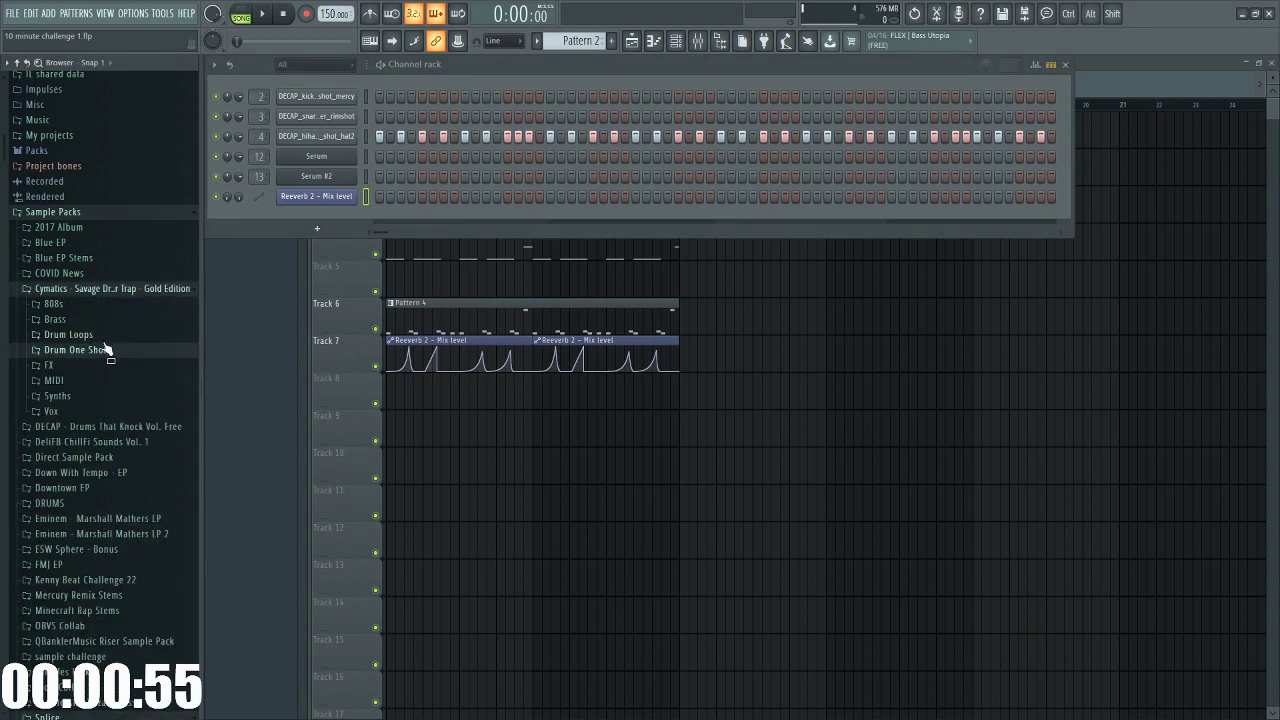
click(100, 335)
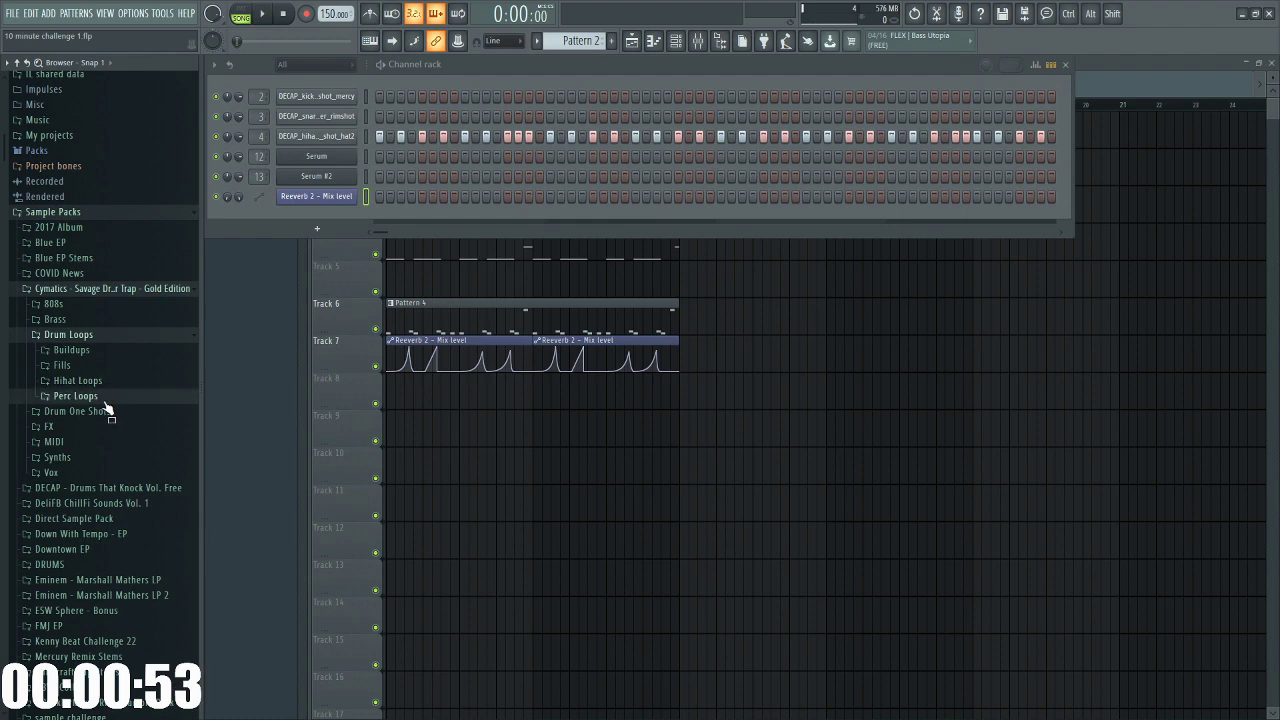
click(104, 400)
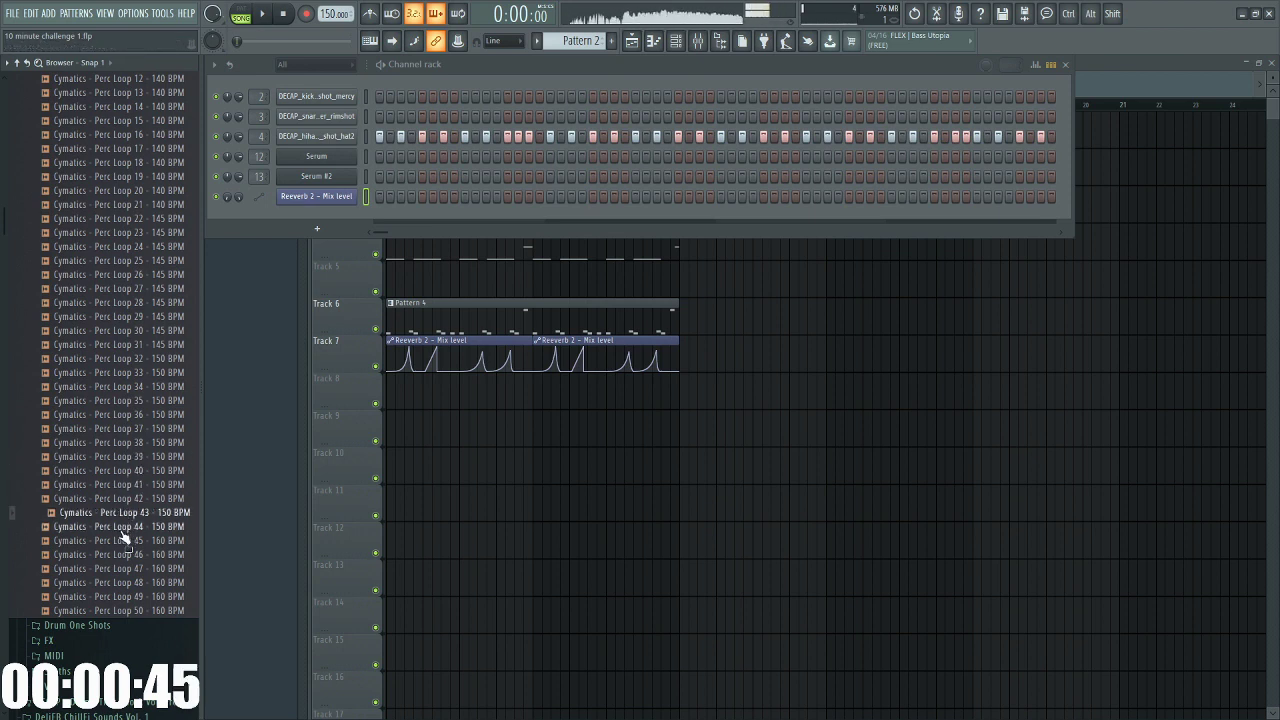
Place Cymatics - Perc Loop 44 - 150 BPM on Track 9 at bar 1 and duplicate it to fill all eight bars
drag(128, 532, 394, 430)
scroll(388, 446, up, 3)
scroll(430, 445, up, 3)
key(space)
ctrl+click(548, 433)
key(ctrl+b)
scroll(566, 442, down, 4)
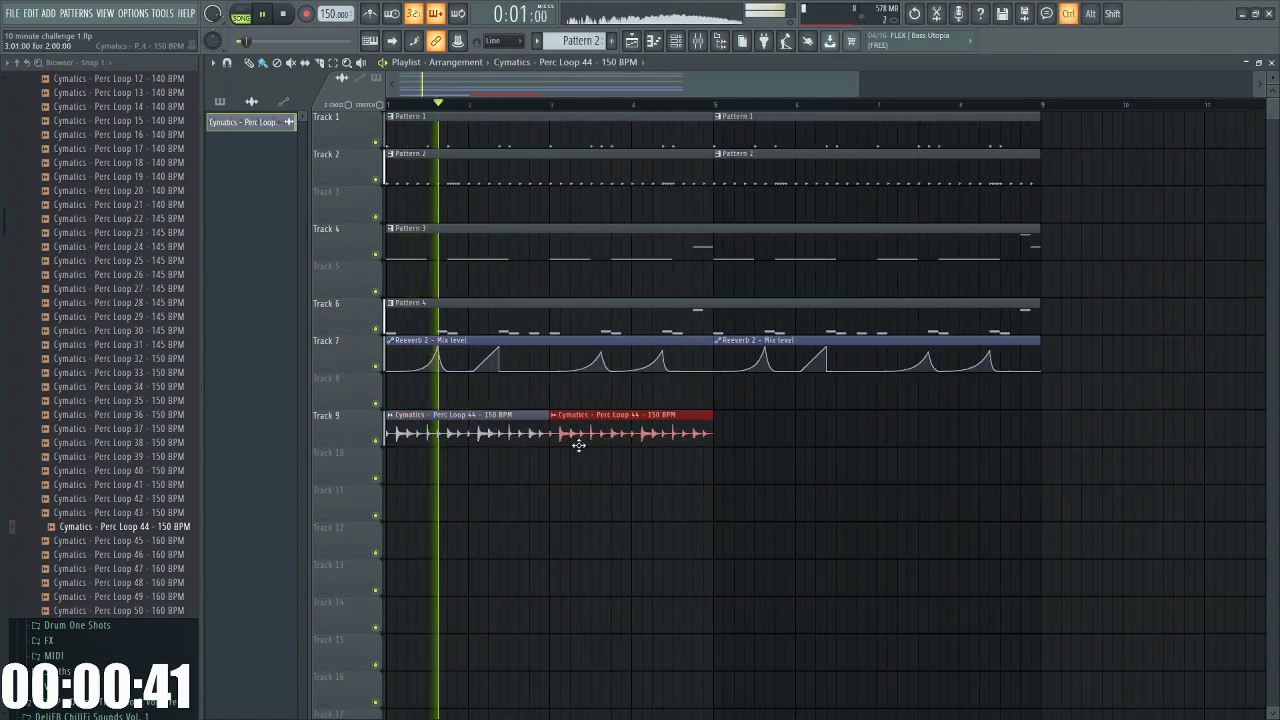
drag(635, 466, 505, 436)
key(ctrl+b)
scroll(555, 465, down, 3)
ctrl+click(598, 455)
Route the Perc Loop 44 sample to mixer insert 10 and add Maximus to slot 1 of insert 2
double_click(598, 444)
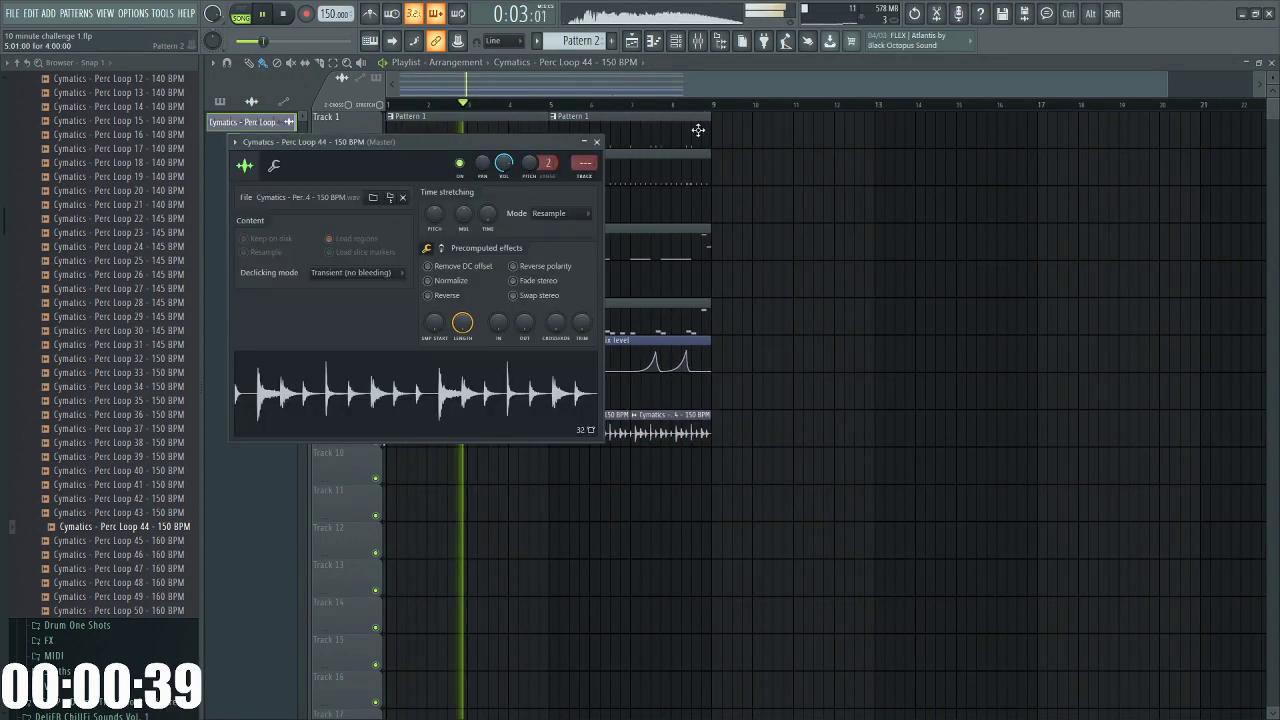
click(698, 46)
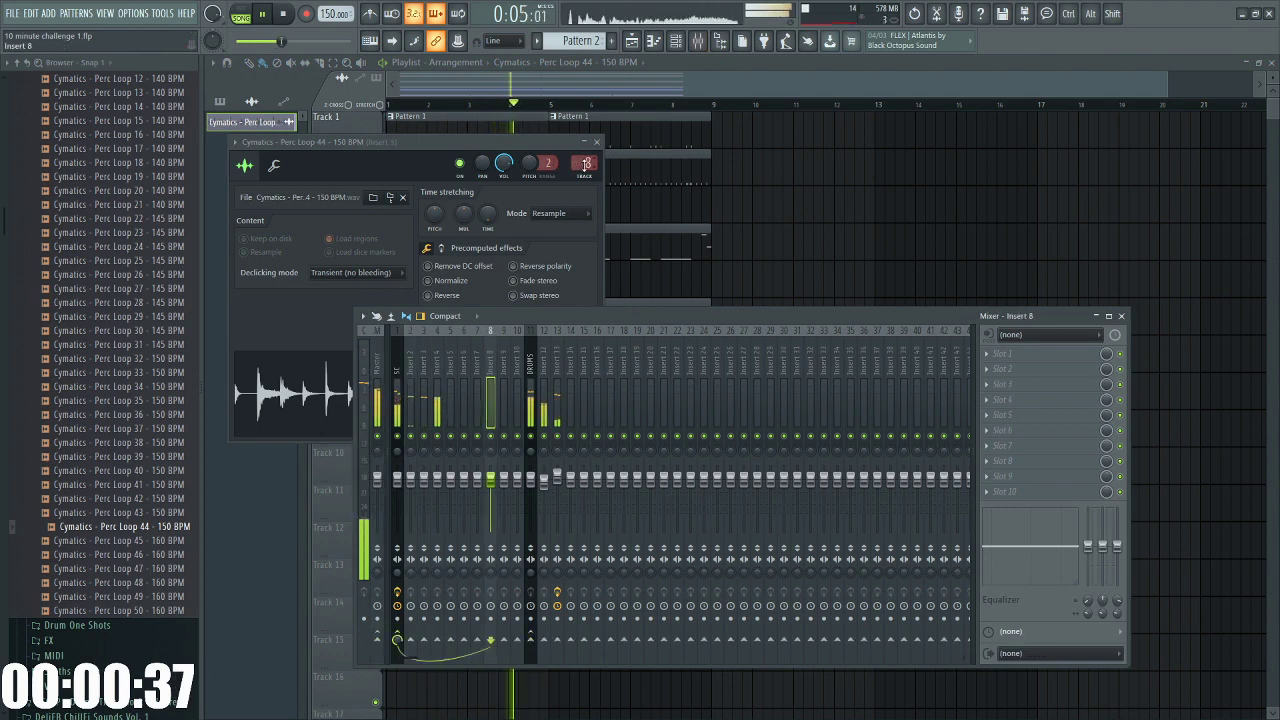
click(1037, 360)
mouse_move(1180, 428)
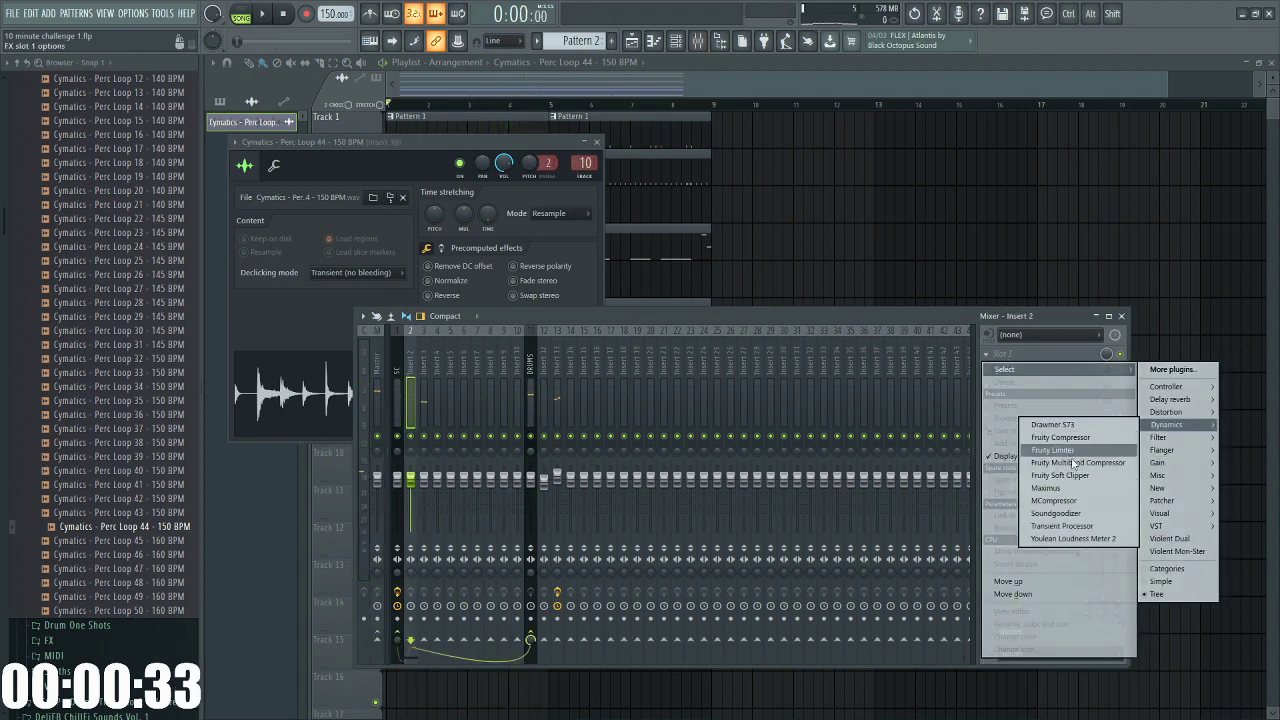
click(1075, 490)
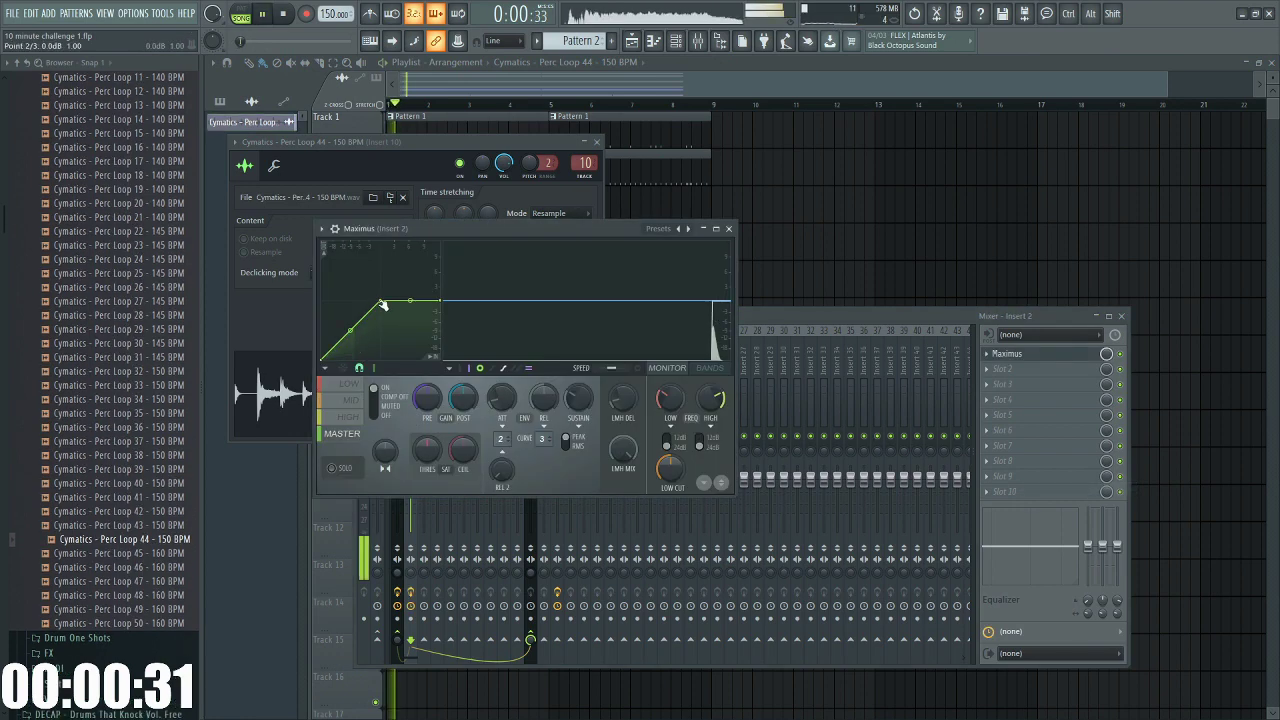
Close Maximus and the Perc Loop 44 sample settings, and open a Fruity Limiter in slot 1 of the SC mixer track
click(729, 229)
key(space)
click(600, 145)
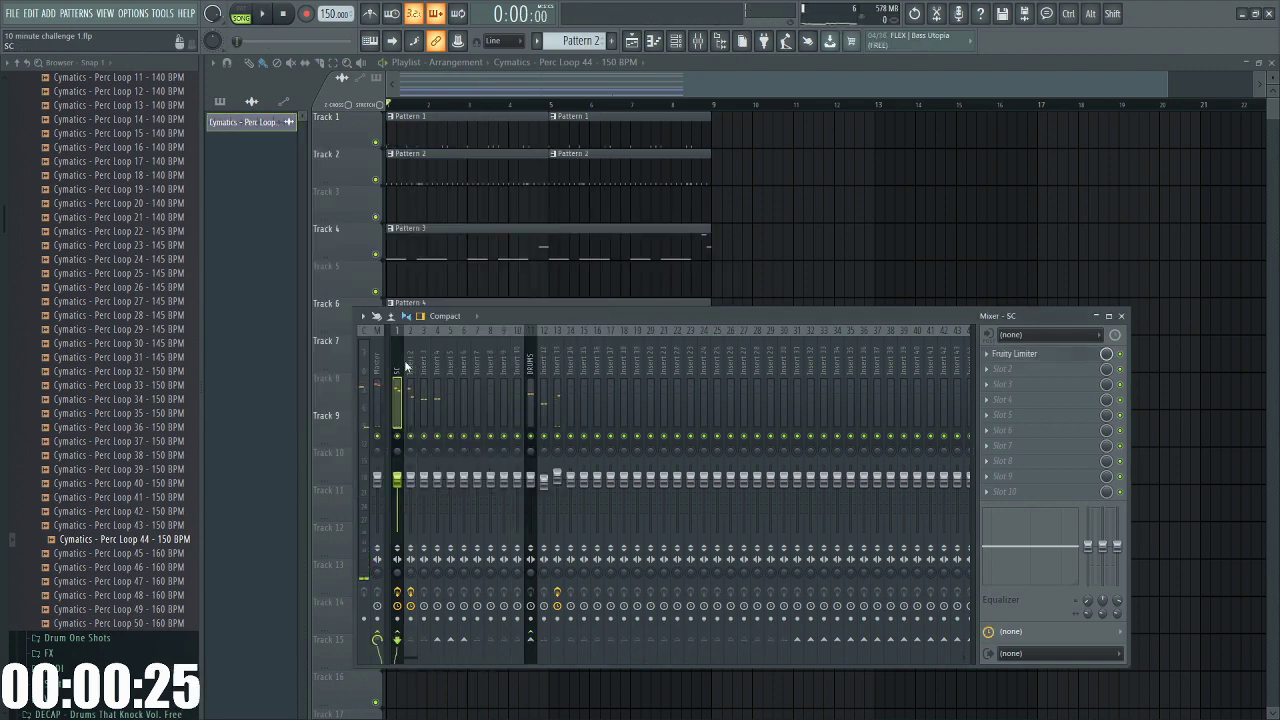
click(1074, 357)
Sidechain the SC track's Fruity Limiter compressor to Insert 2, with a threshold of about -21.6 dB and a raised ratio
right_click(527, 390)
click(540, 396)
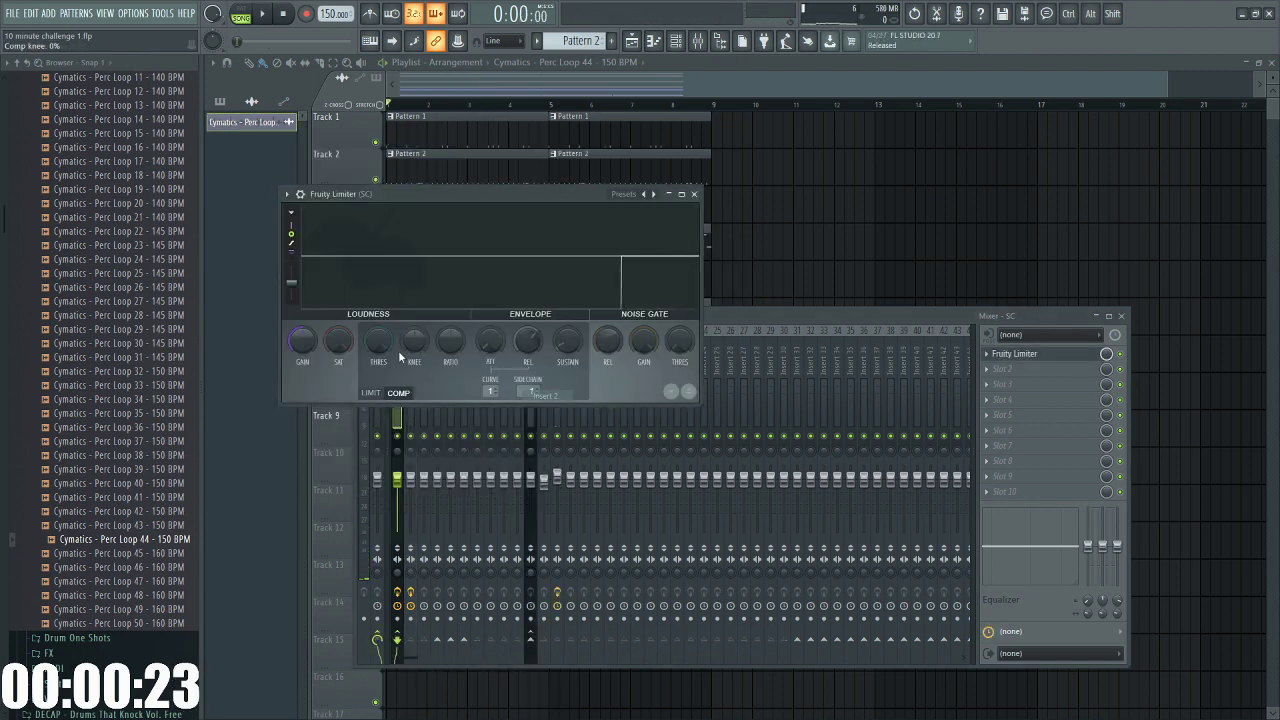
drag(383, 343, 383, 372)
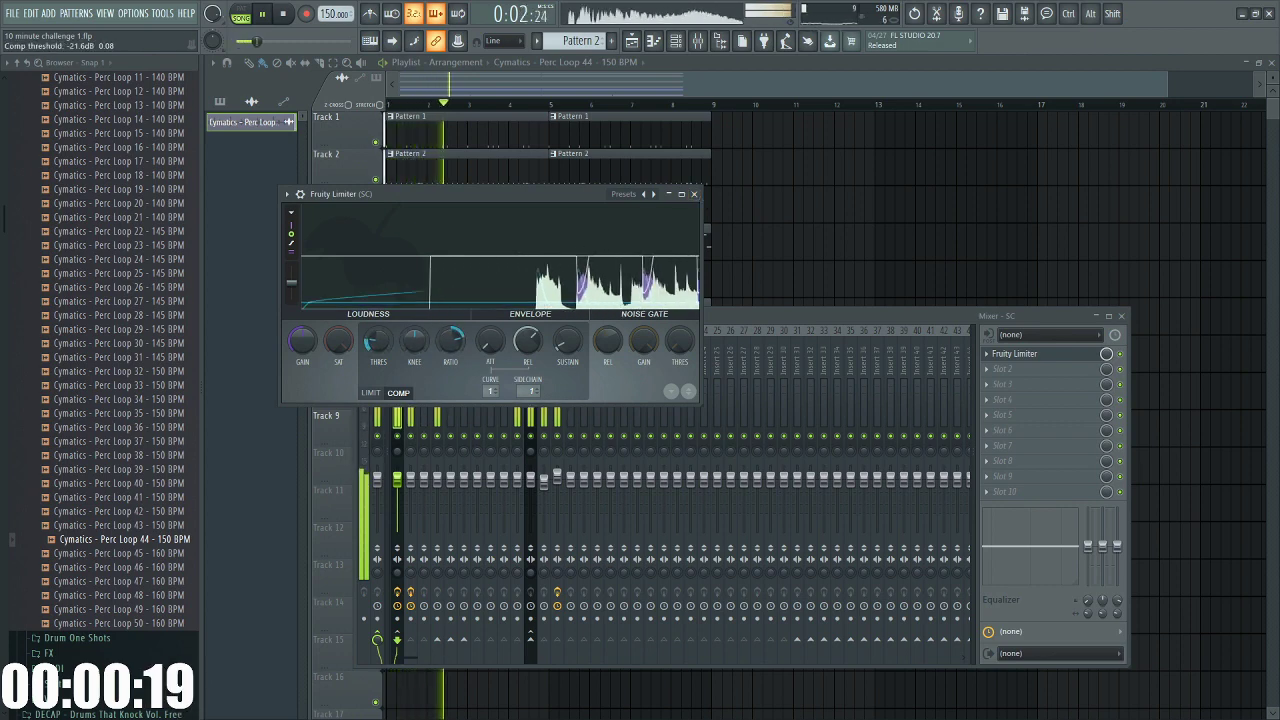
click(695, 194)
key(space)
Copy the Fruity Limiter into slot 2 of the SC track, setting its sidechain input to 2 and compressor threshold to about -19.9 dB
click(987, 354)
drag(987, 421, 1019, 370)
click(548, 409)
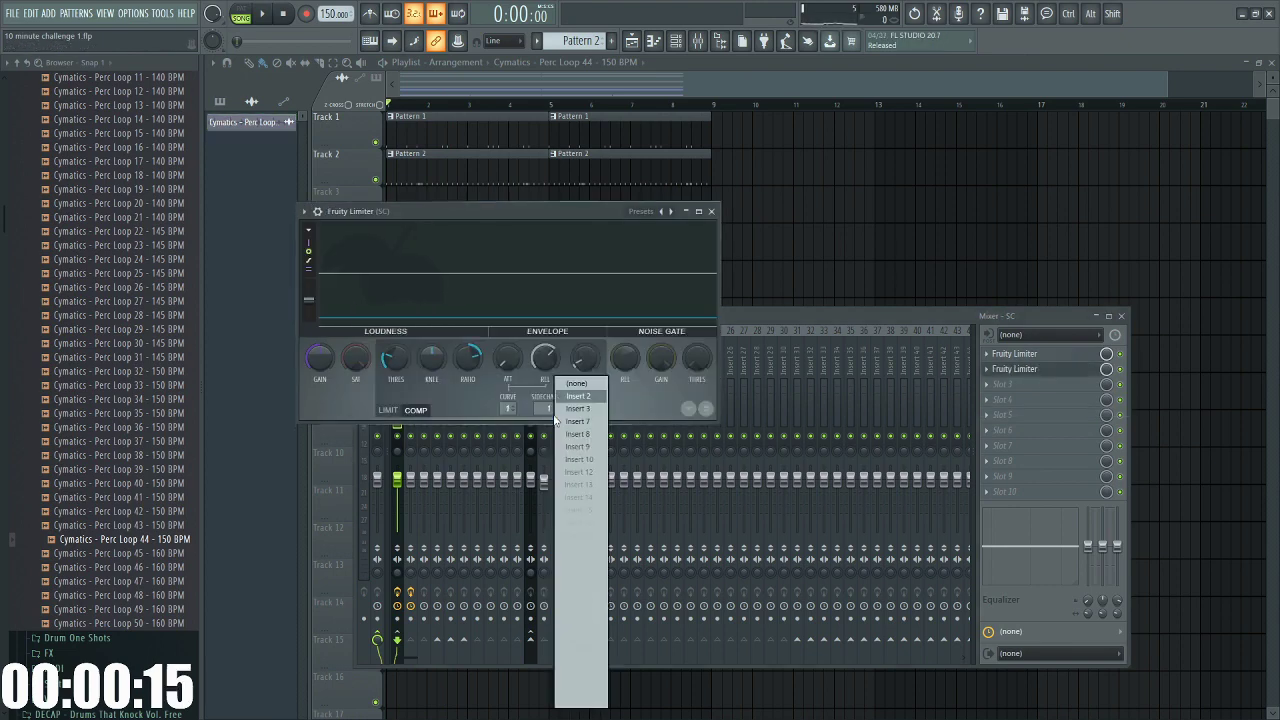
click(578, 396)
key(space)
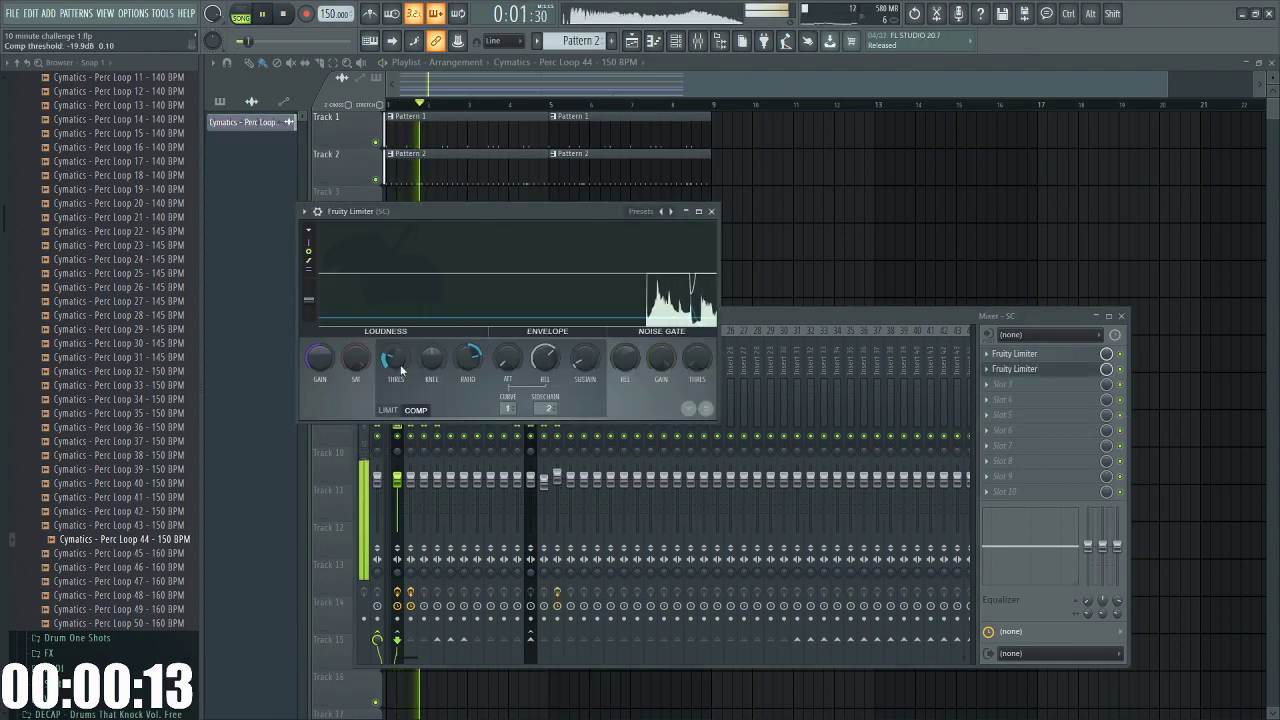
click(711, 211)
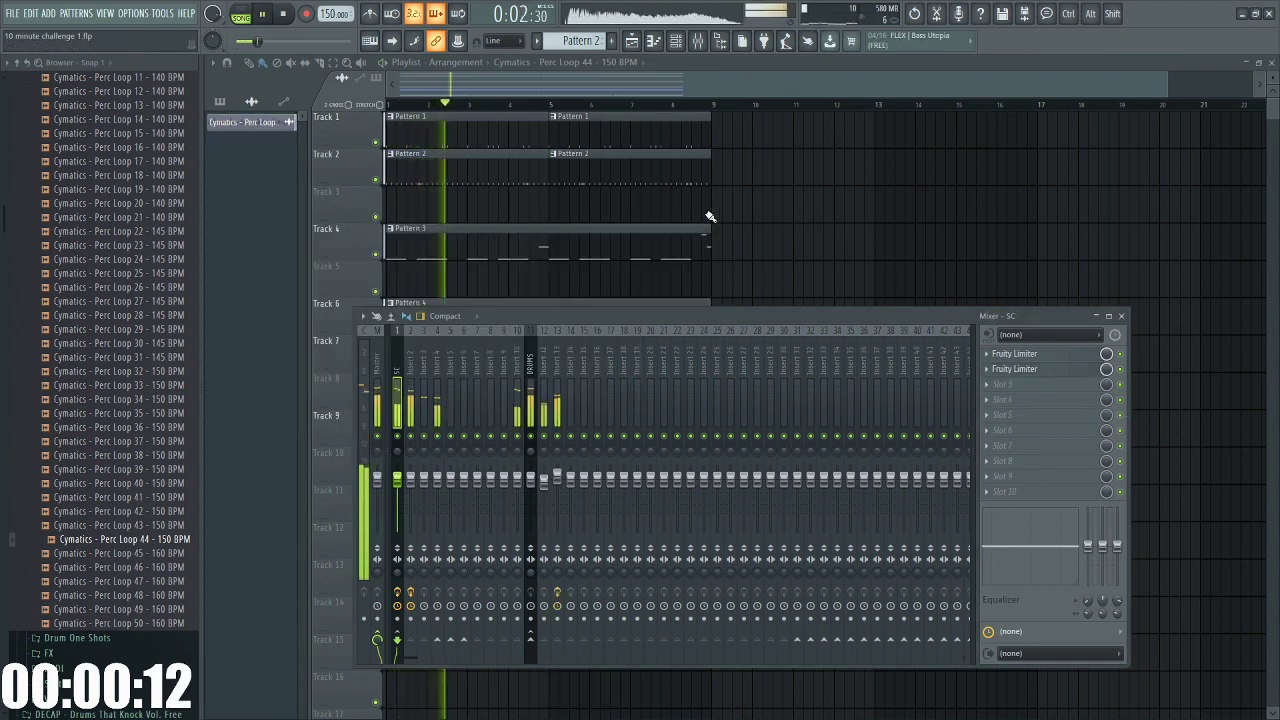
Lower Insert 2's level to about -2.1 dB and move its Maximus master curve's second point to about -2.7 dB
click(411, 482)
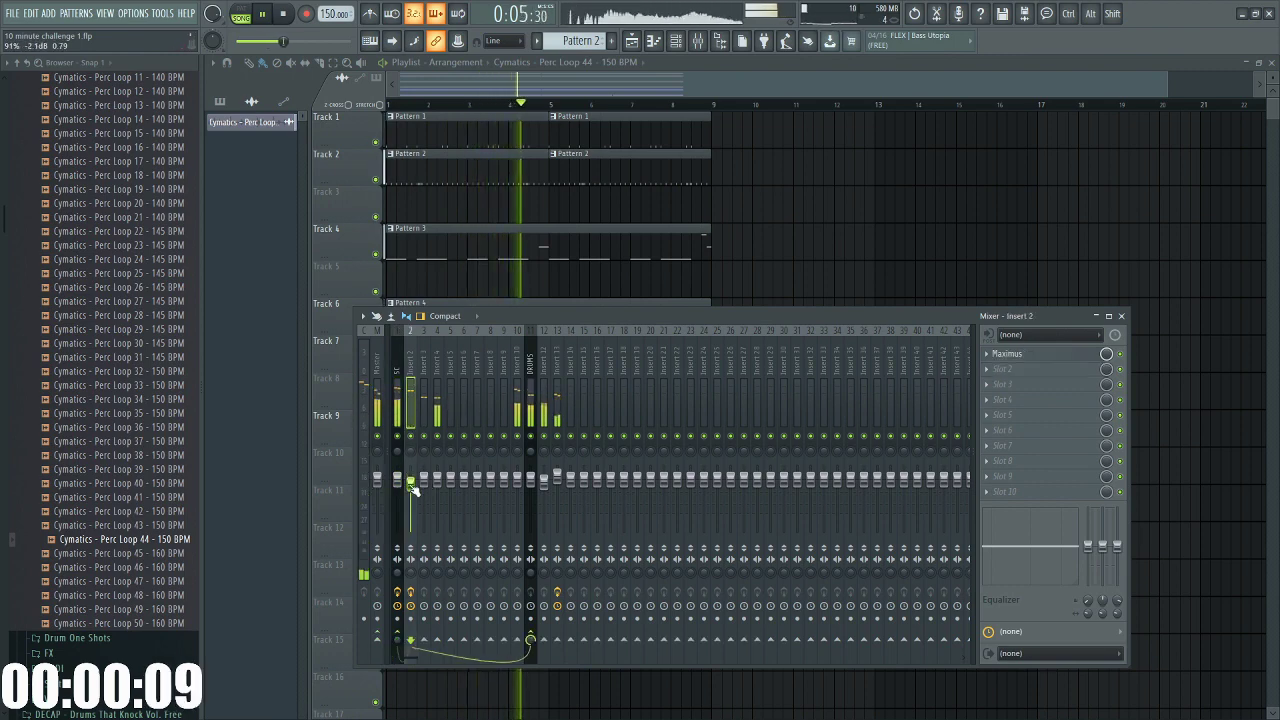
click(1007, 353)
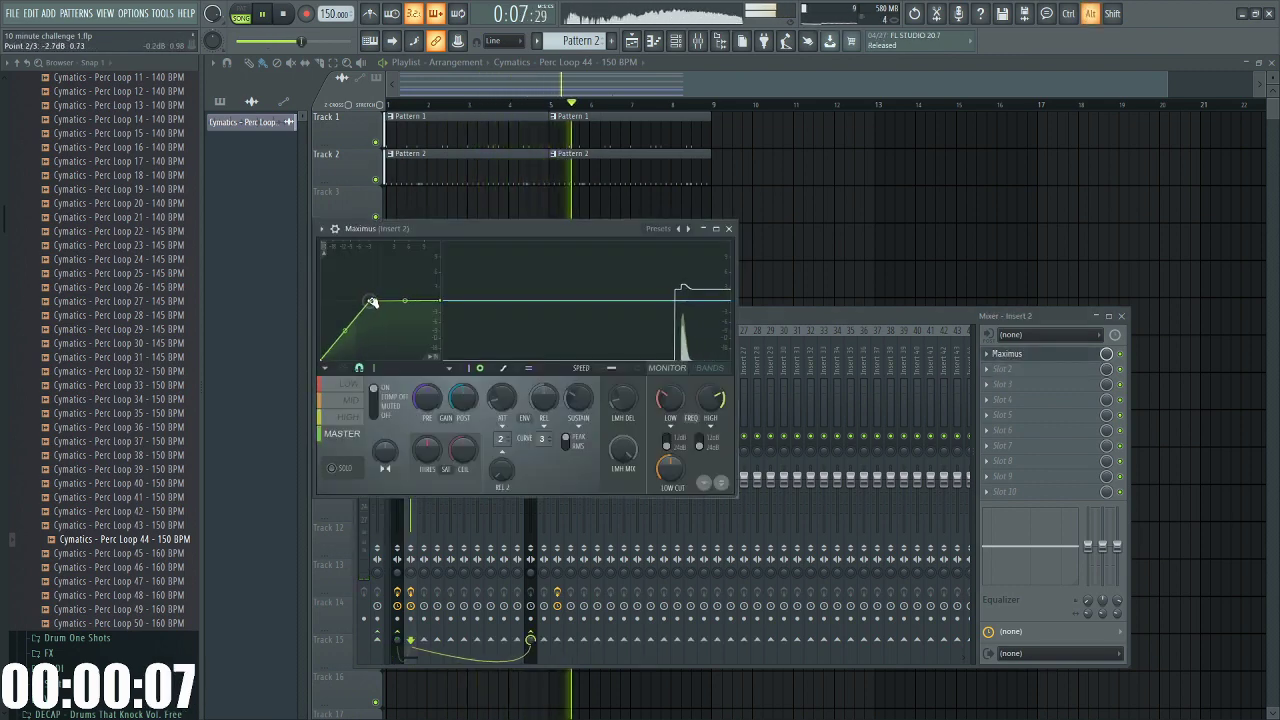
click(728, 228)
key(space)
key(F9)
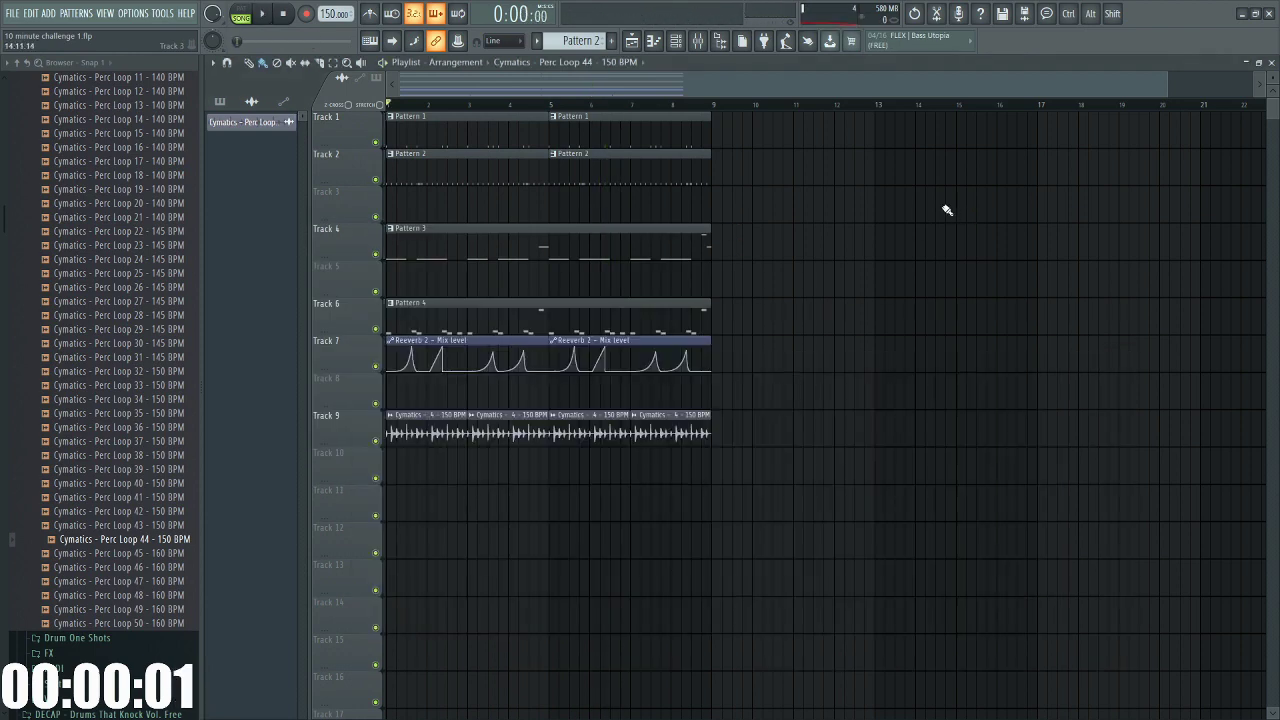
Play back the eight-bar drop and slightly lower the volume of mixer insert 10, which carries the percussion loop
scroll(354, 368, up, 3)
scroll(349, 378, down, 1)
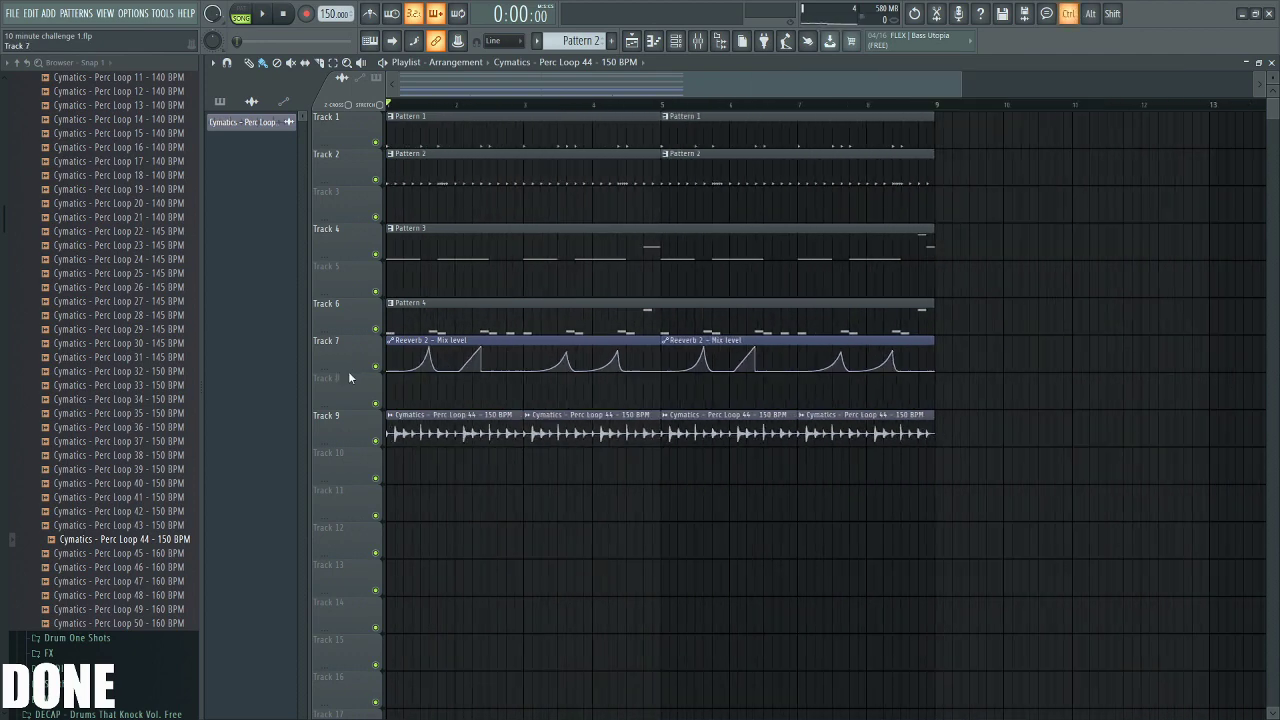
scroll(343, 378, down, 1)
scroll(339, 382, up, 2)
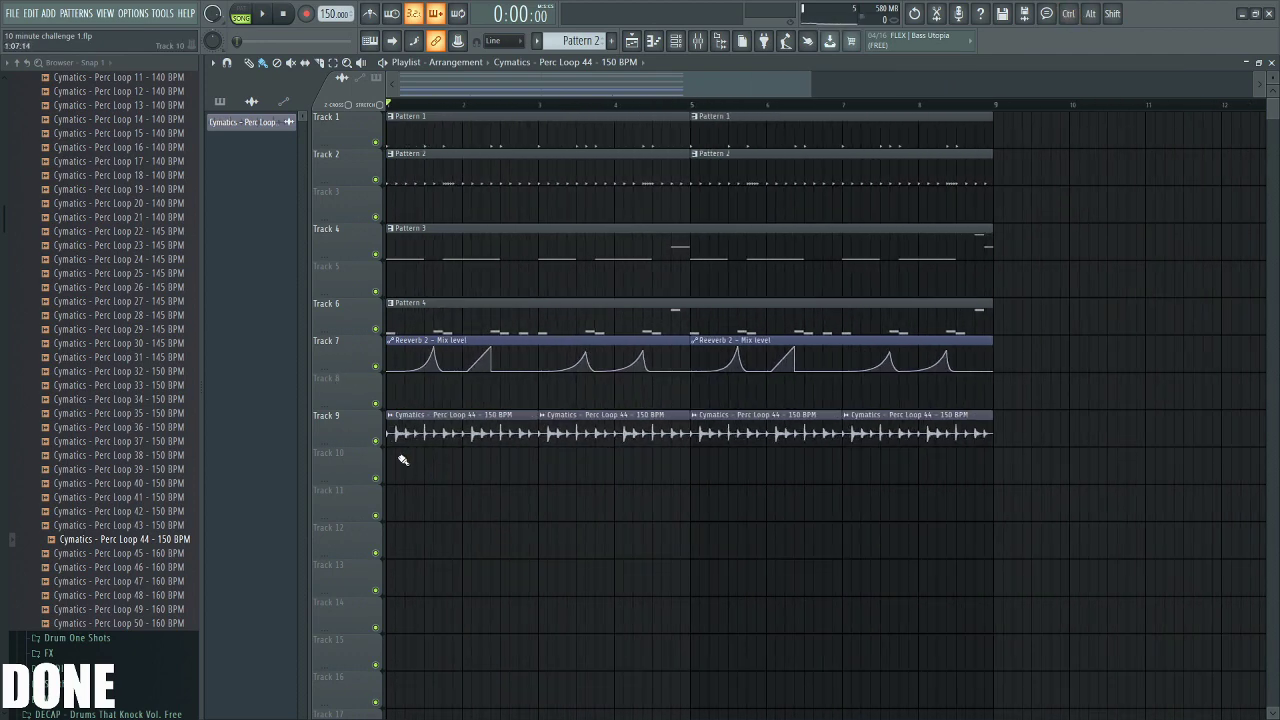
key(space)
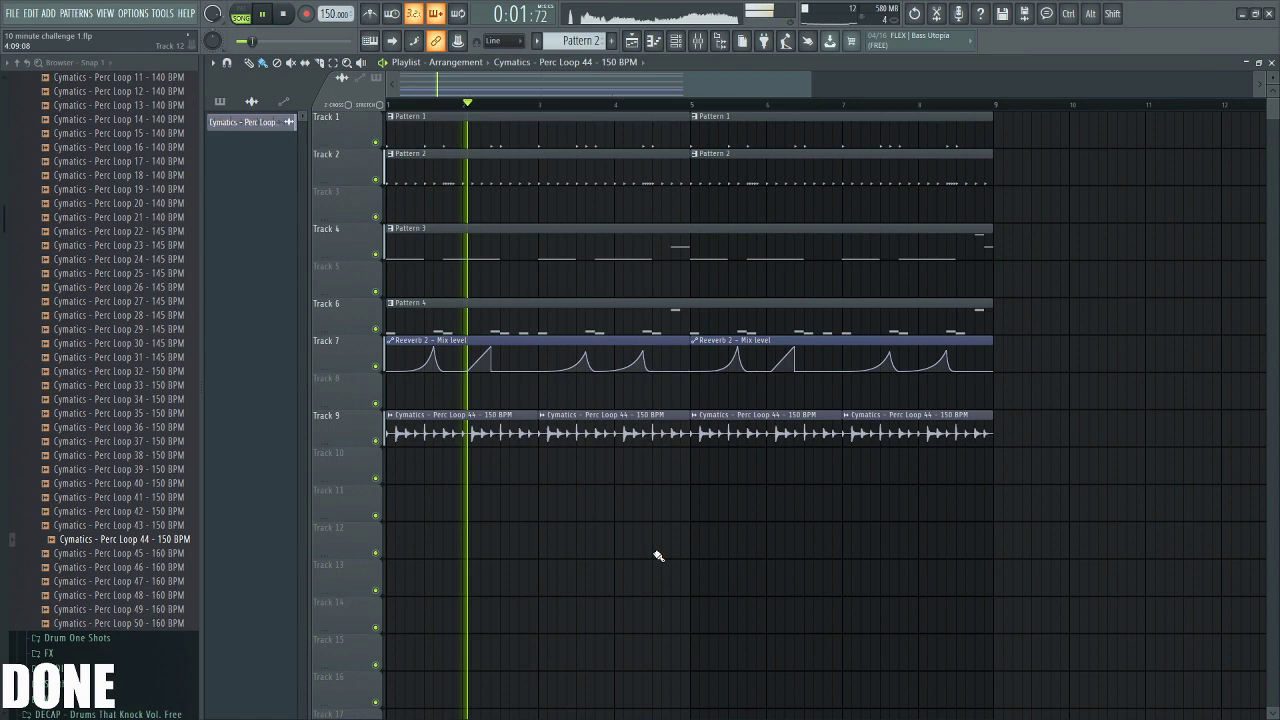
click(711, 43)
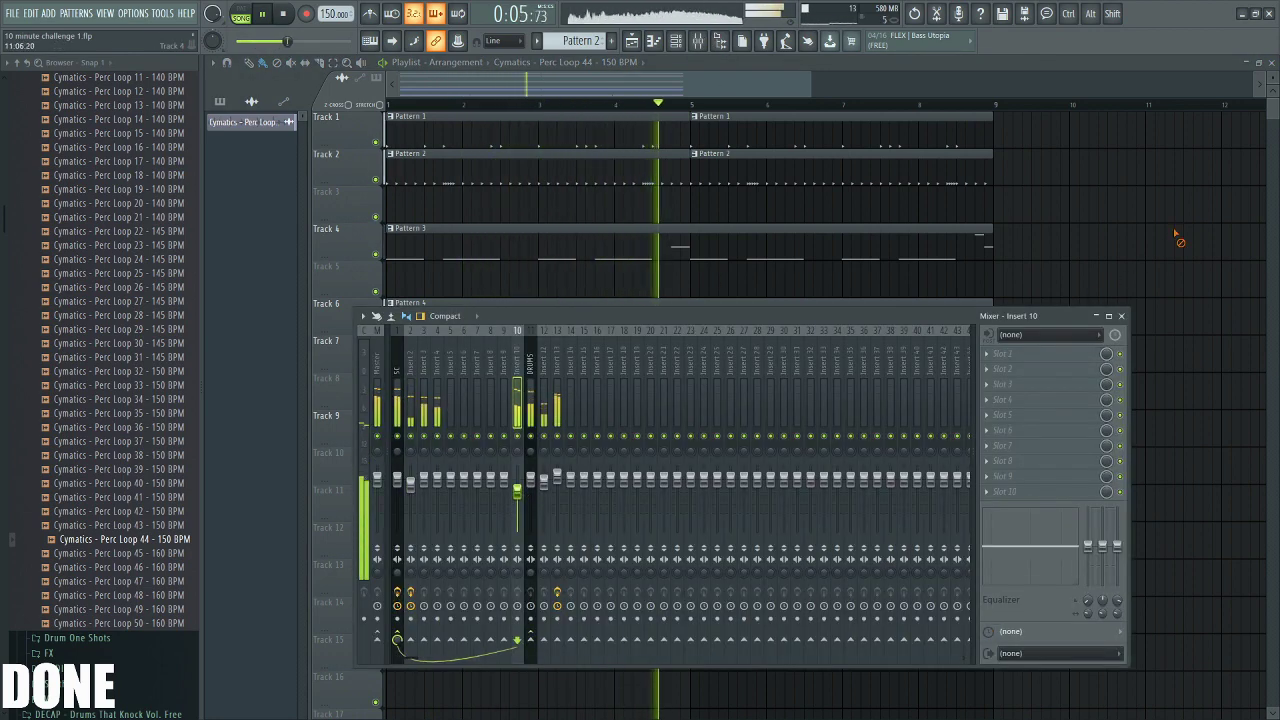
key(F9)
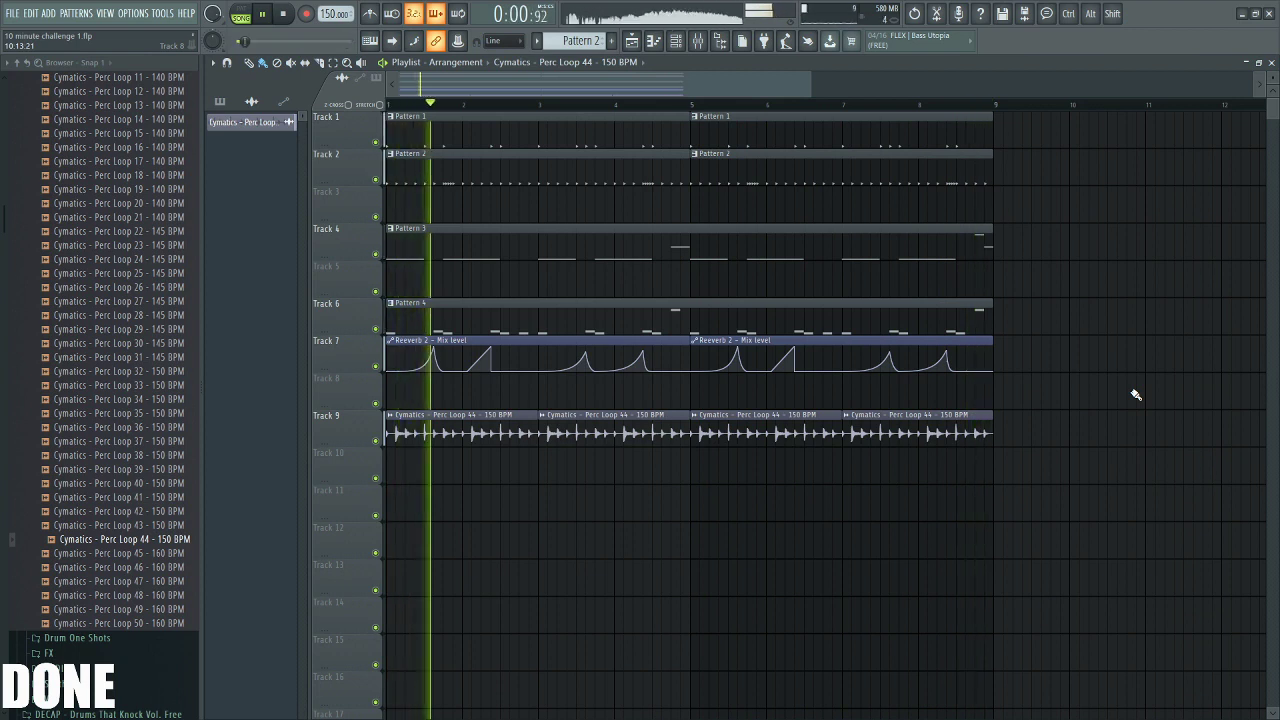
key(space)
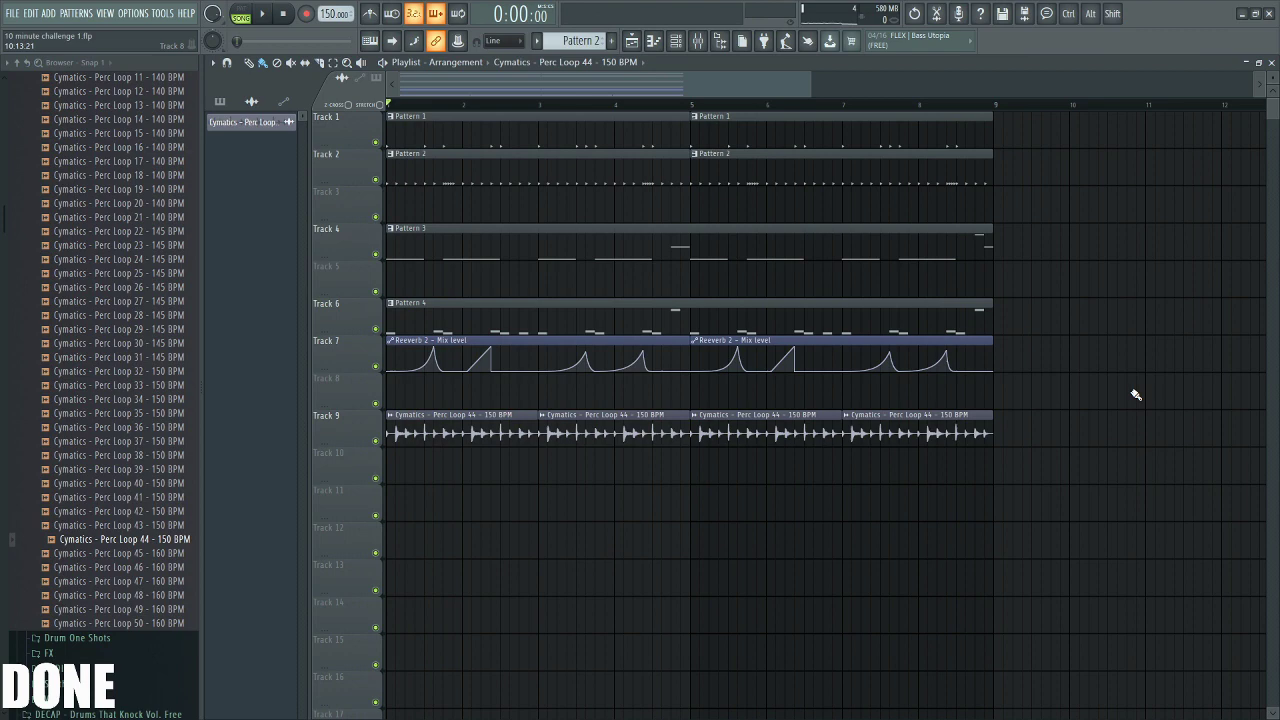
drag(812, 110, 898, 120)
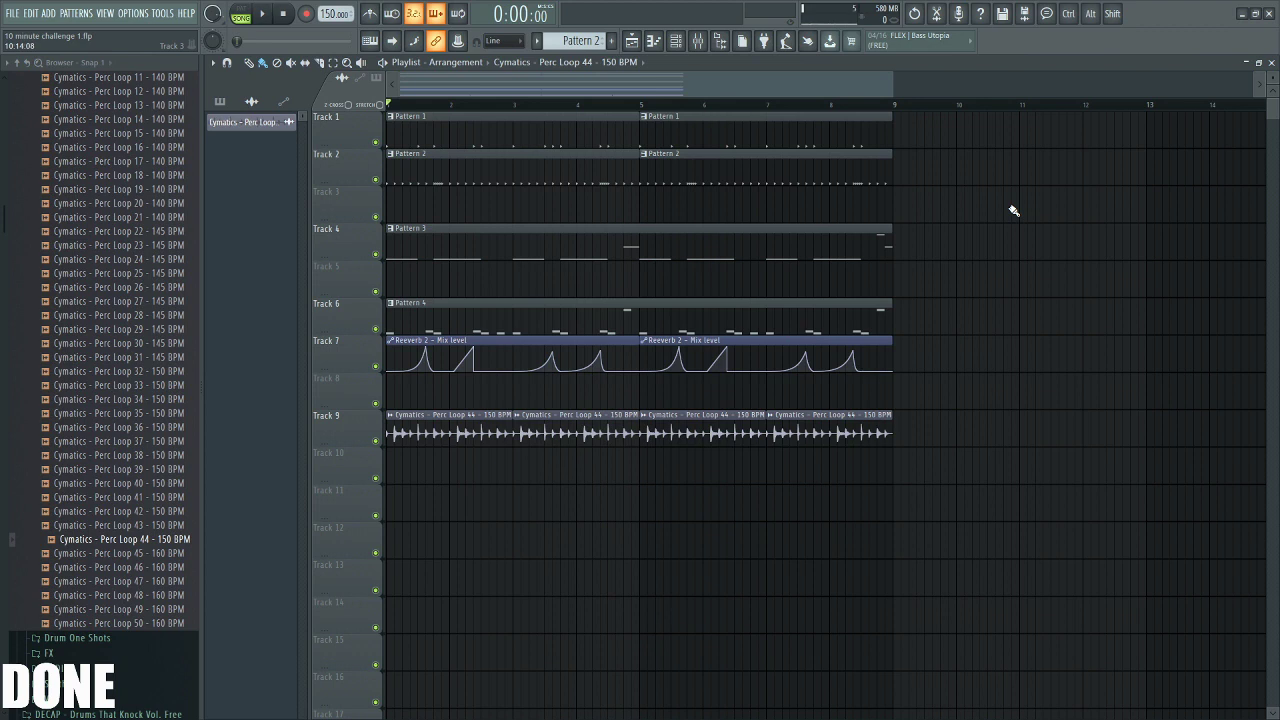
scroll(1016, 214, down, 2)
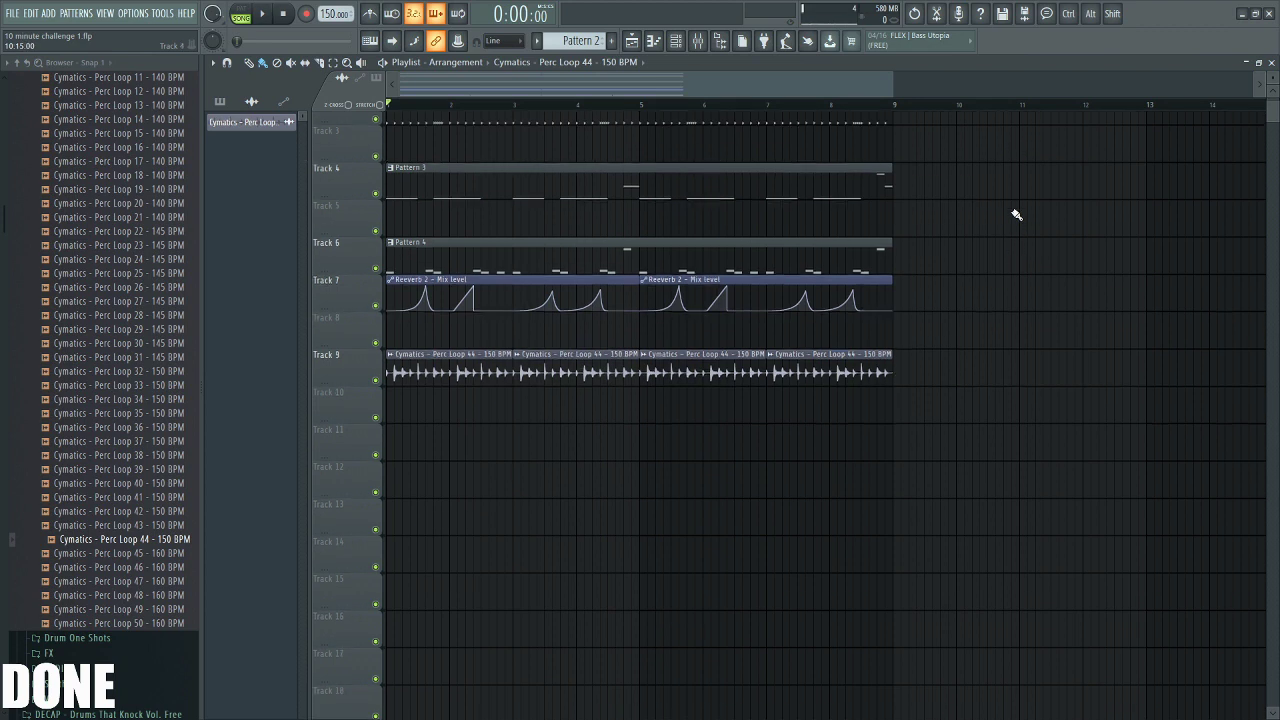
scroll(1016, 214, up, 2)
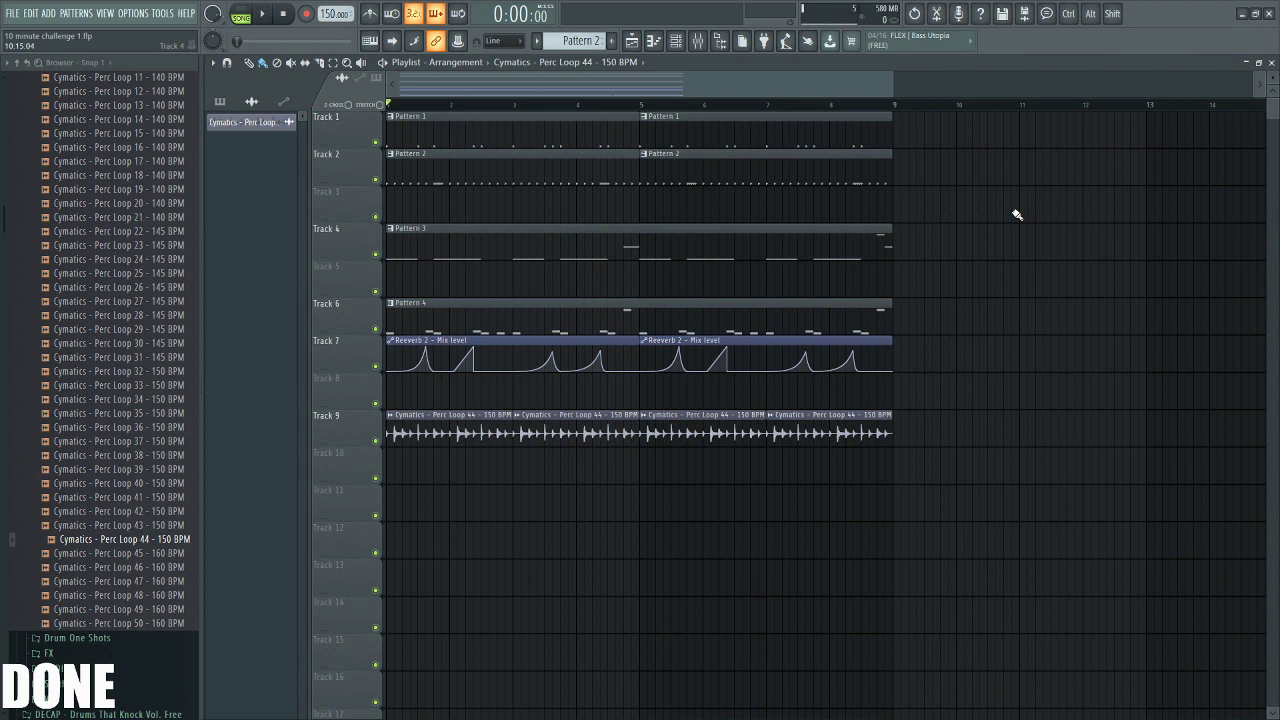